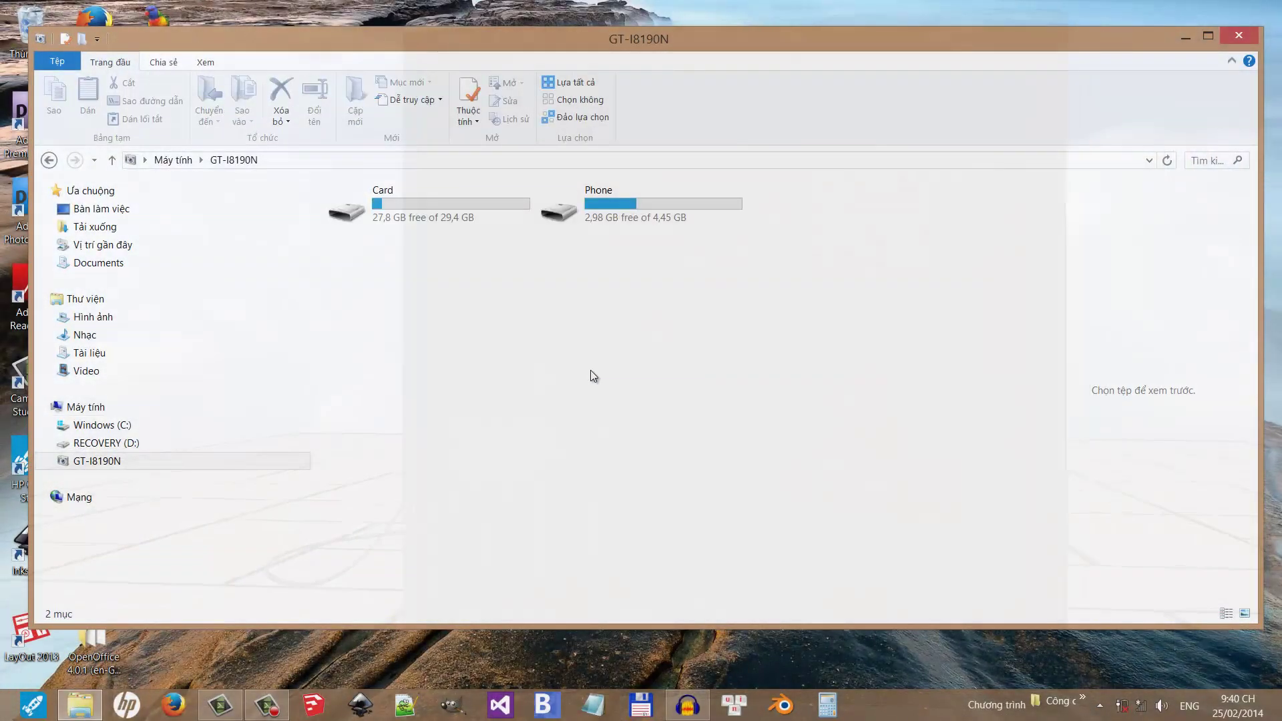
Open the DCIM > Camera > Movies folder on the phone's card and list its files in detail, sorted by type.
{"action": "double_click", "coordinate": [444, 208]}
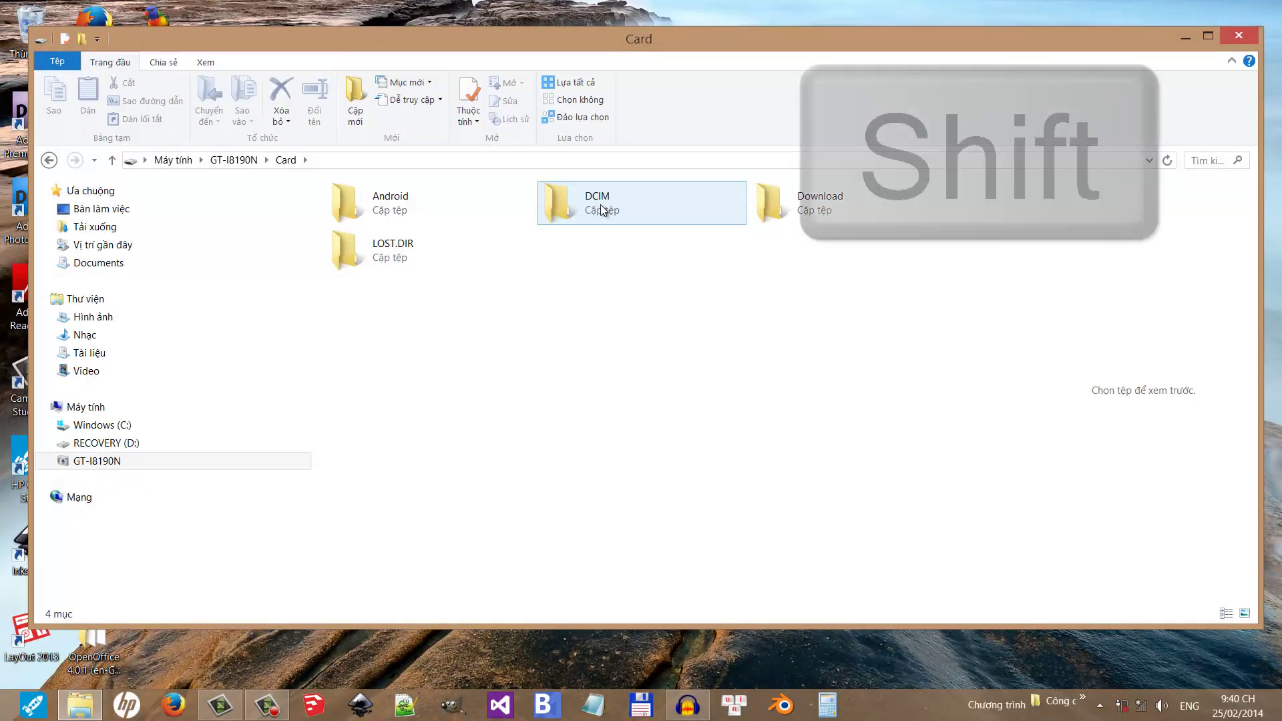
{"action": "double_click", "coordinate": [601, 209]}
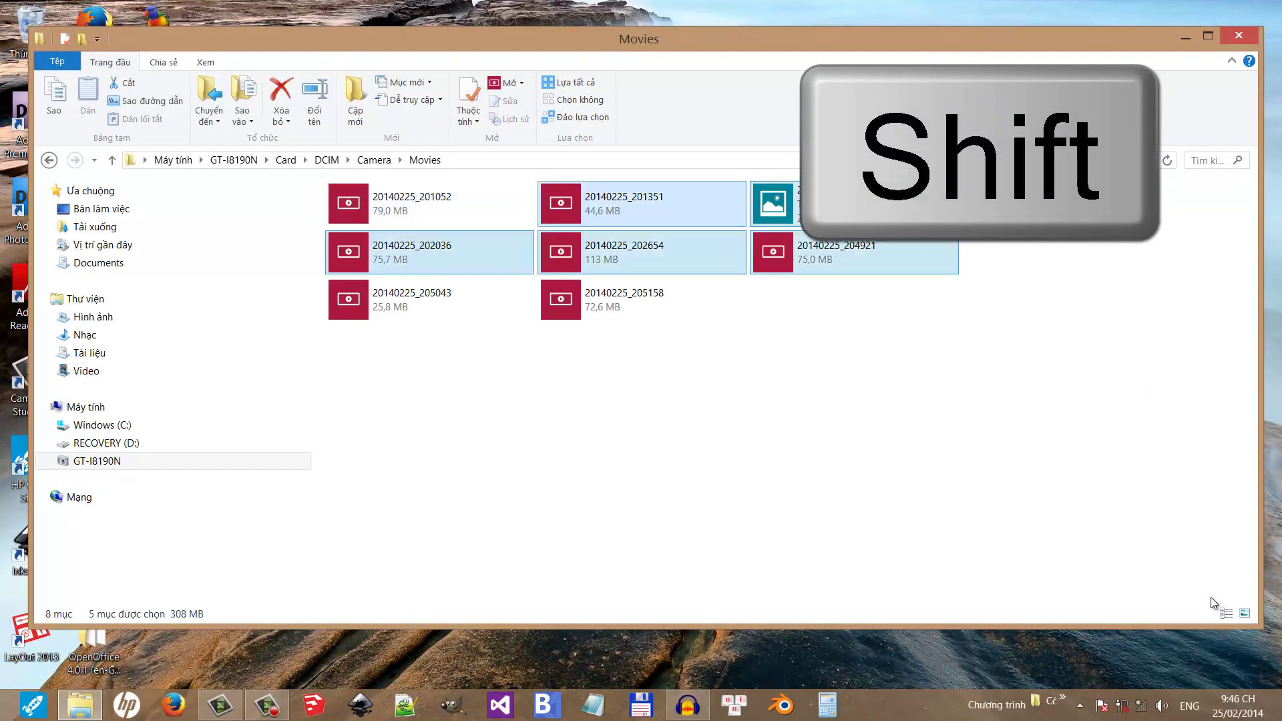
{"action": "left_click", "coordinate": [1226, 613]}
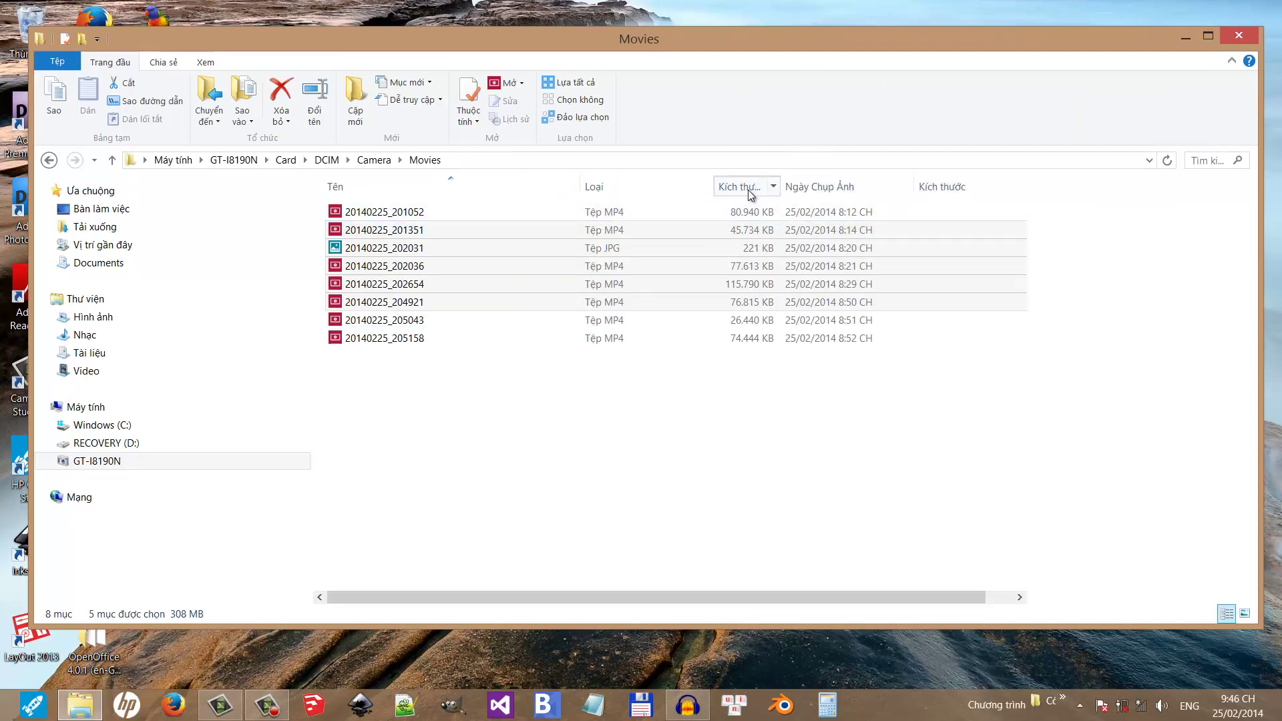
{"action": "left_click_drag", "start_coordinate": [747, 189], "coordinate": [580, 198]}
{"action": "left_click", "coordinate": [667, 190]}
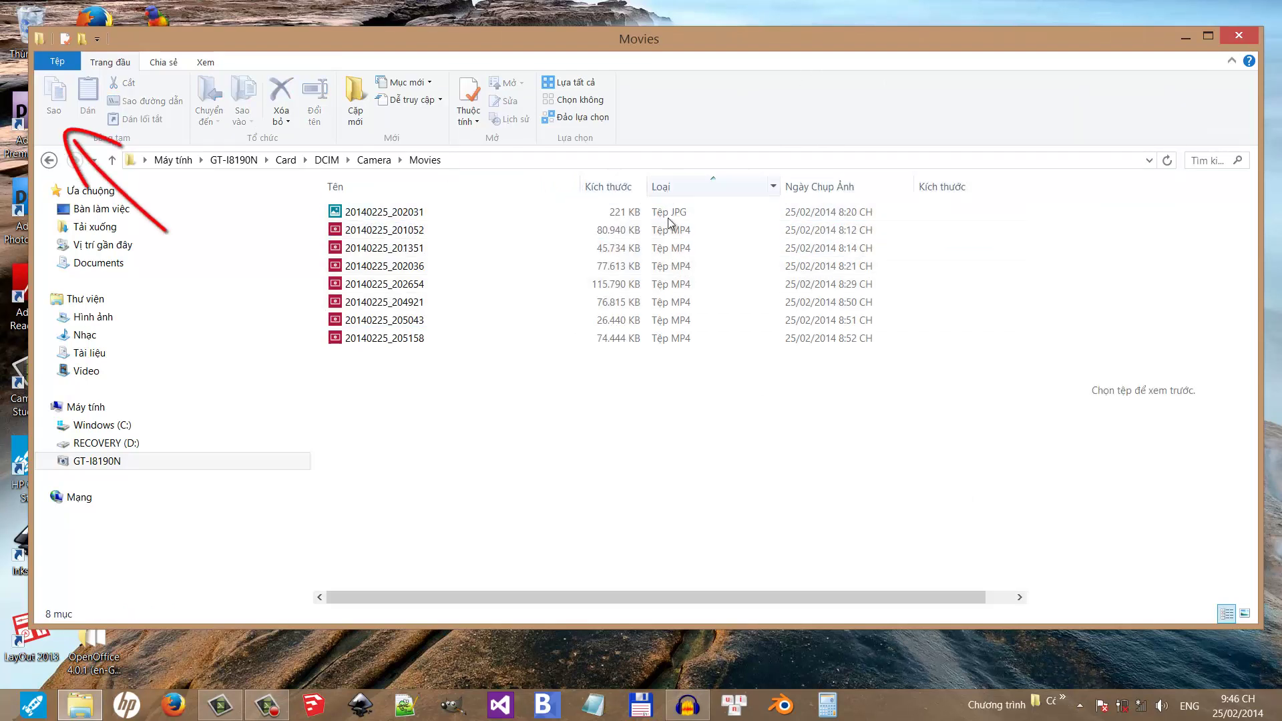
Copy the seven MP4 files, 20140225_201052 through 20140225_205158, into the Video library.
{"action": "left_click", "coordinate": [692, 232]}
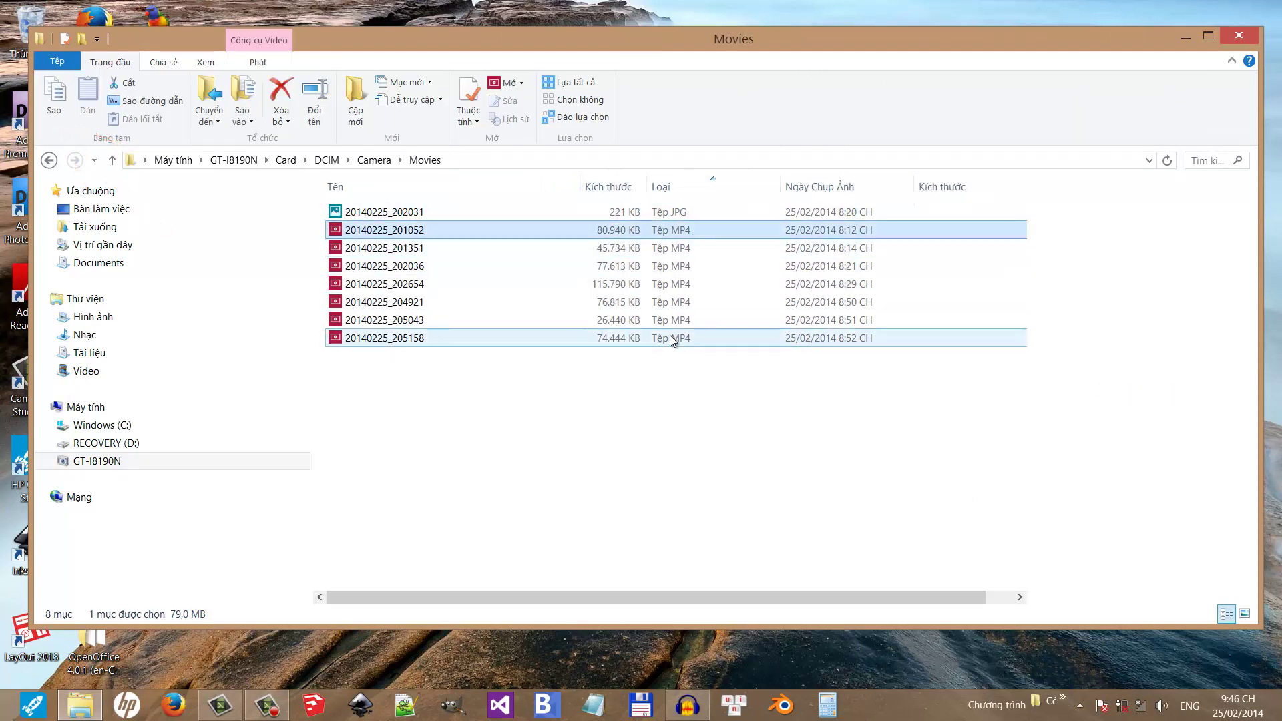
{"action": "left_click", "coordinate": [673, 339], "text": "shift"}
{"action": "key", "text": "ctrl+c"}
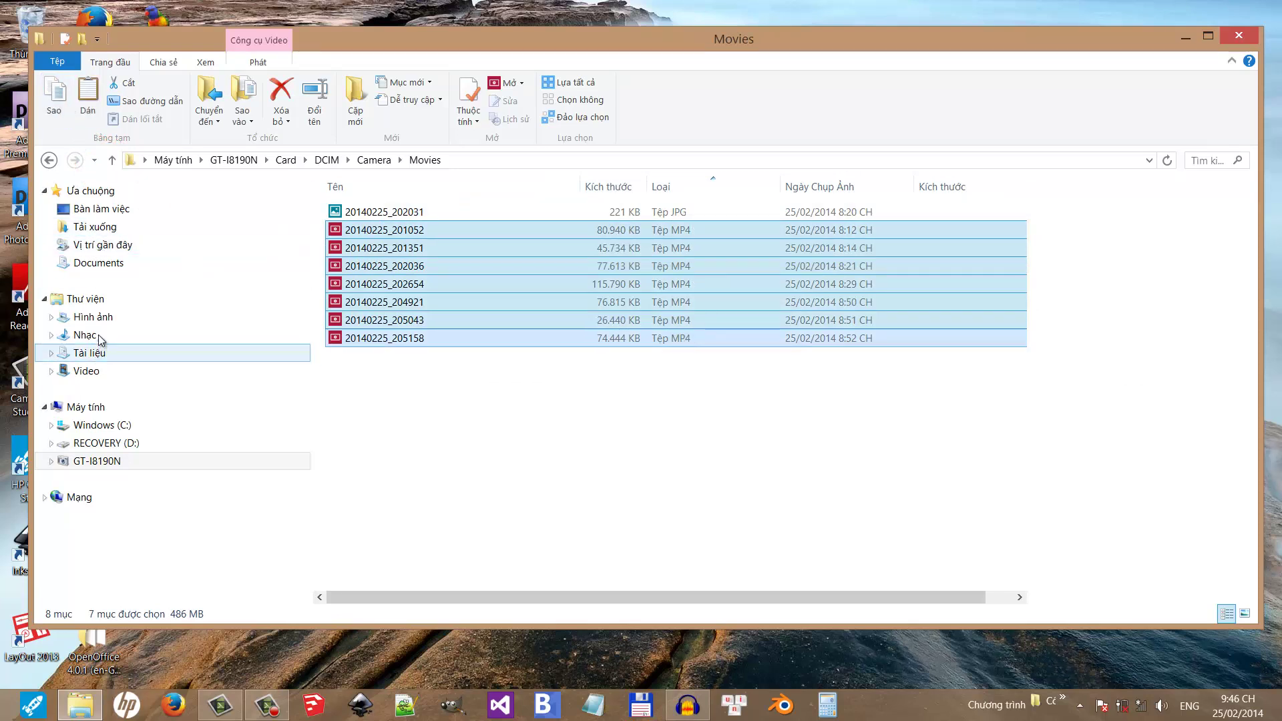
{"action": "left_click", "coordinate": [87, 371]}
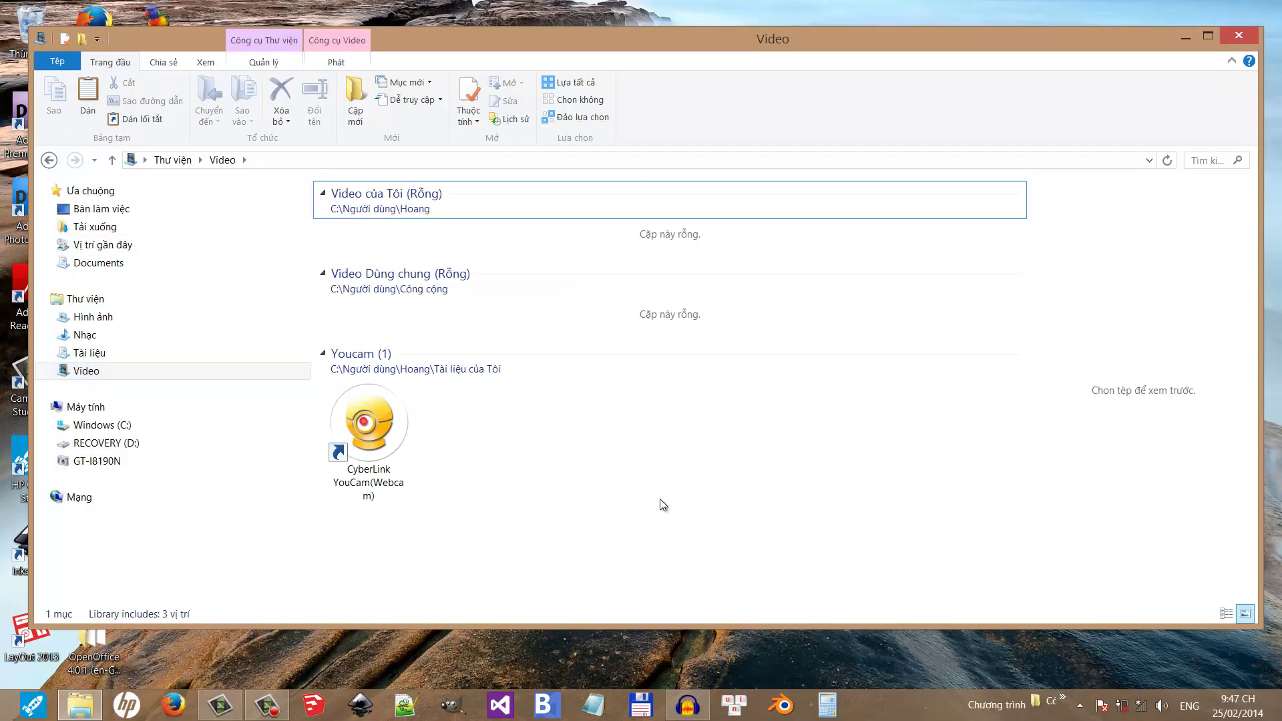
{"action": "right_click", "coordinate": [657, 504]}
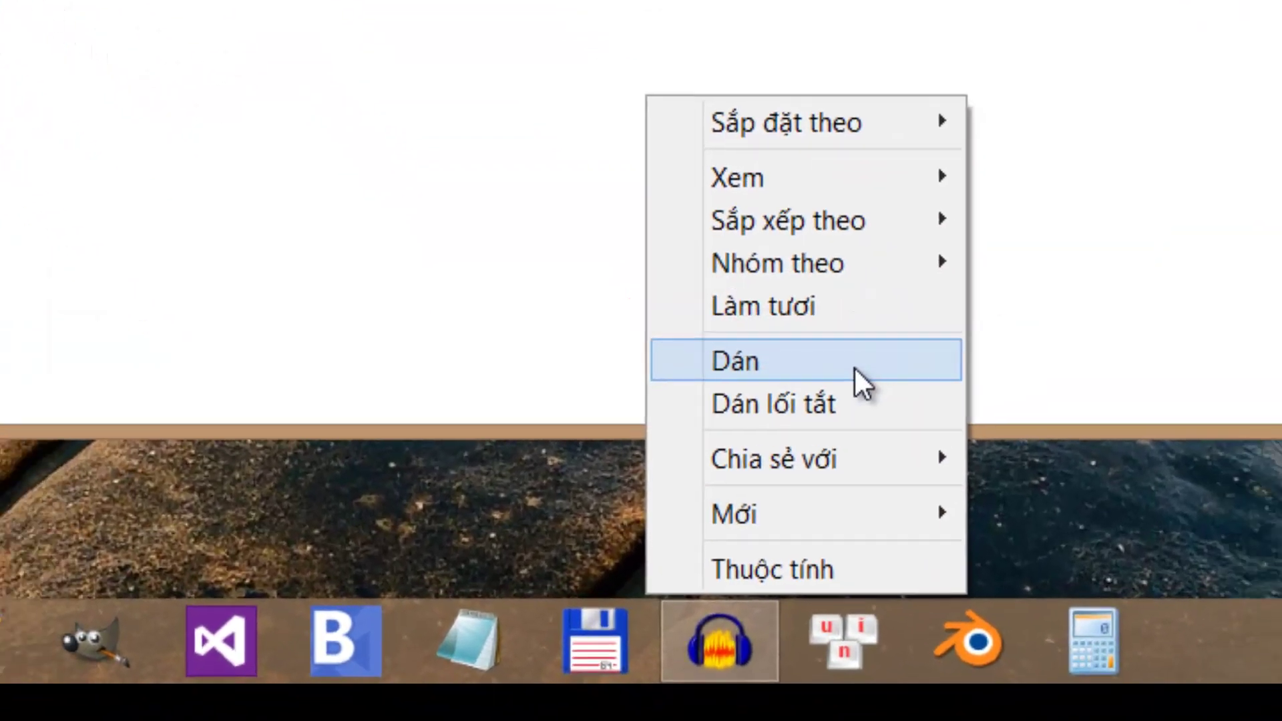
{"action": "left_click", "coordinate": [885, 334]}
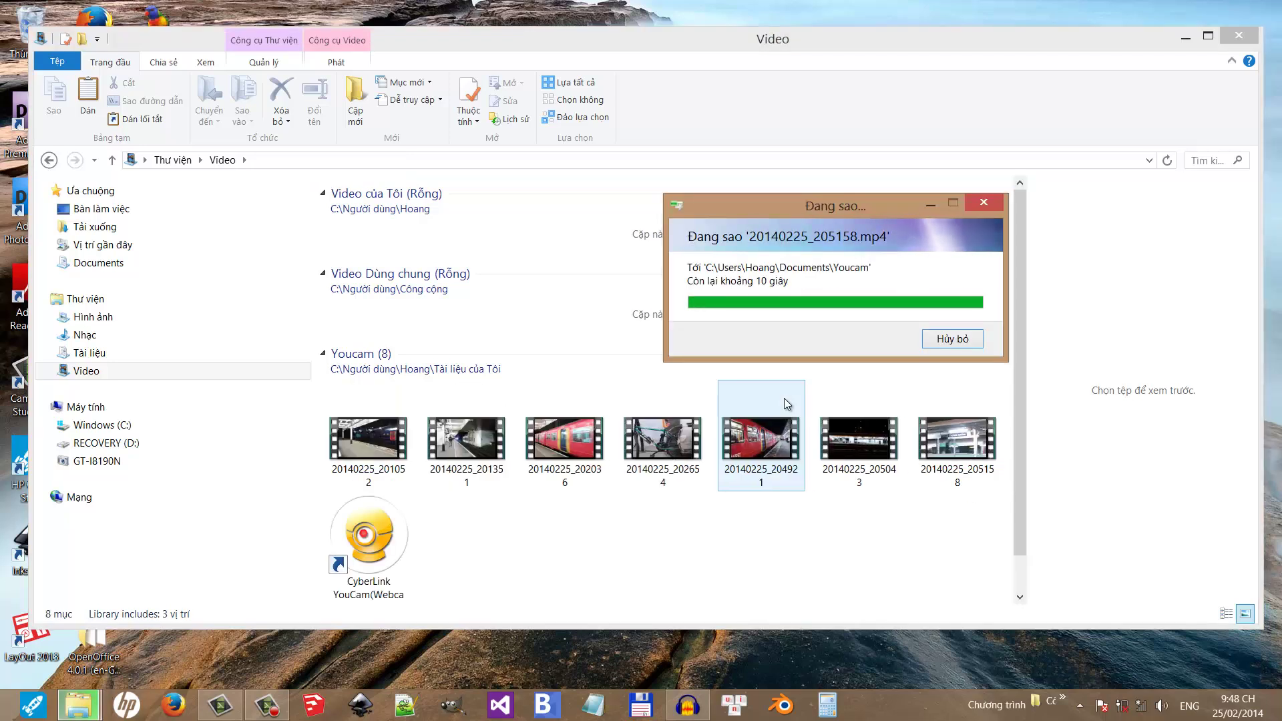
Switch to Camtasia Studio and import all seven MP4 clips from the Video library's Youcam folder.
{"action": "mouse_move", "coordinate": [224, 709]}
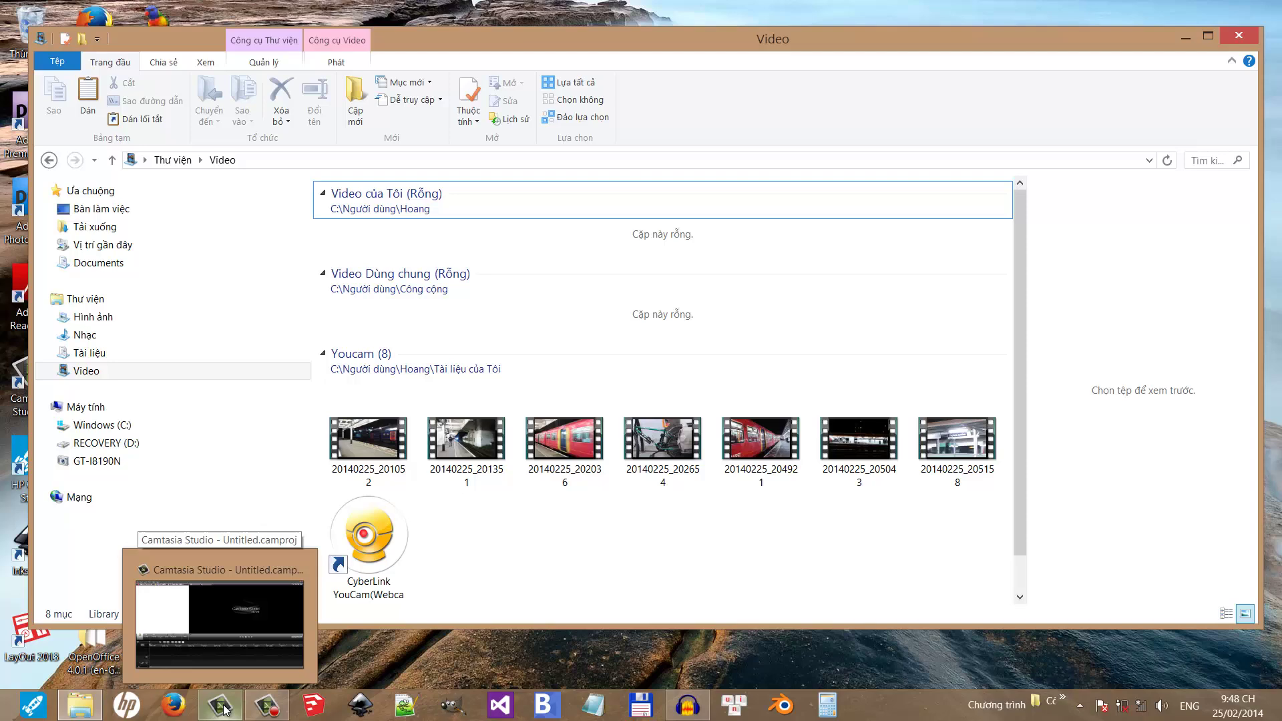
{"action": "left_click", "coordinate": [224, 709]}
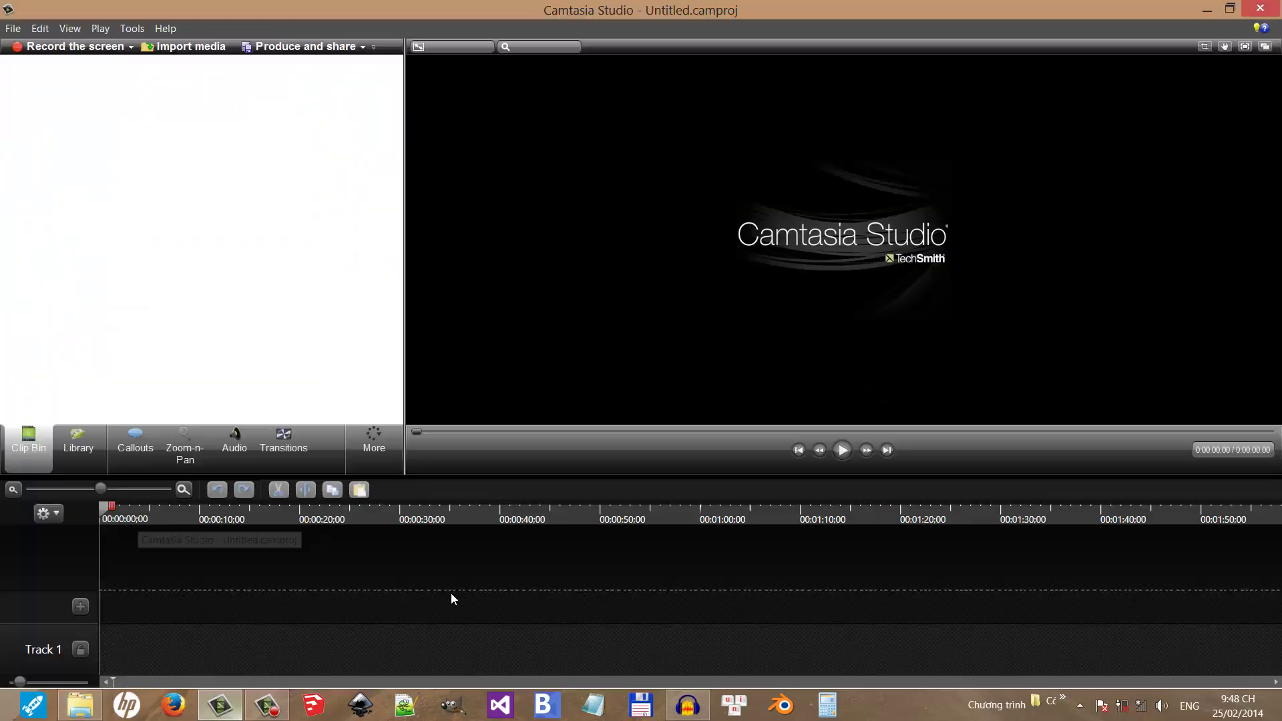
{"action": "left_click", "coordinate": [198, 48]}
{"action": "left_click", "coordinate": [446, 396]}
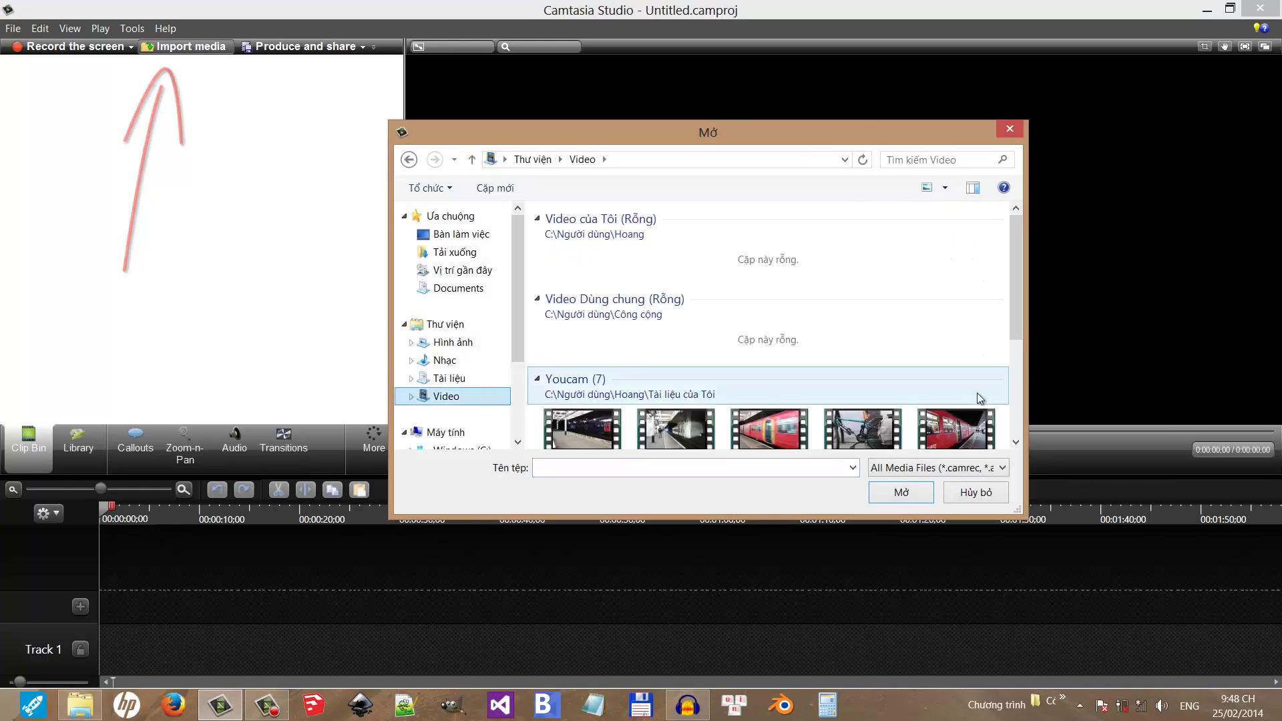
{"action": "left_click_drag", "start_coordinate": [1017, 327], "coordinate": [1027, 427]}
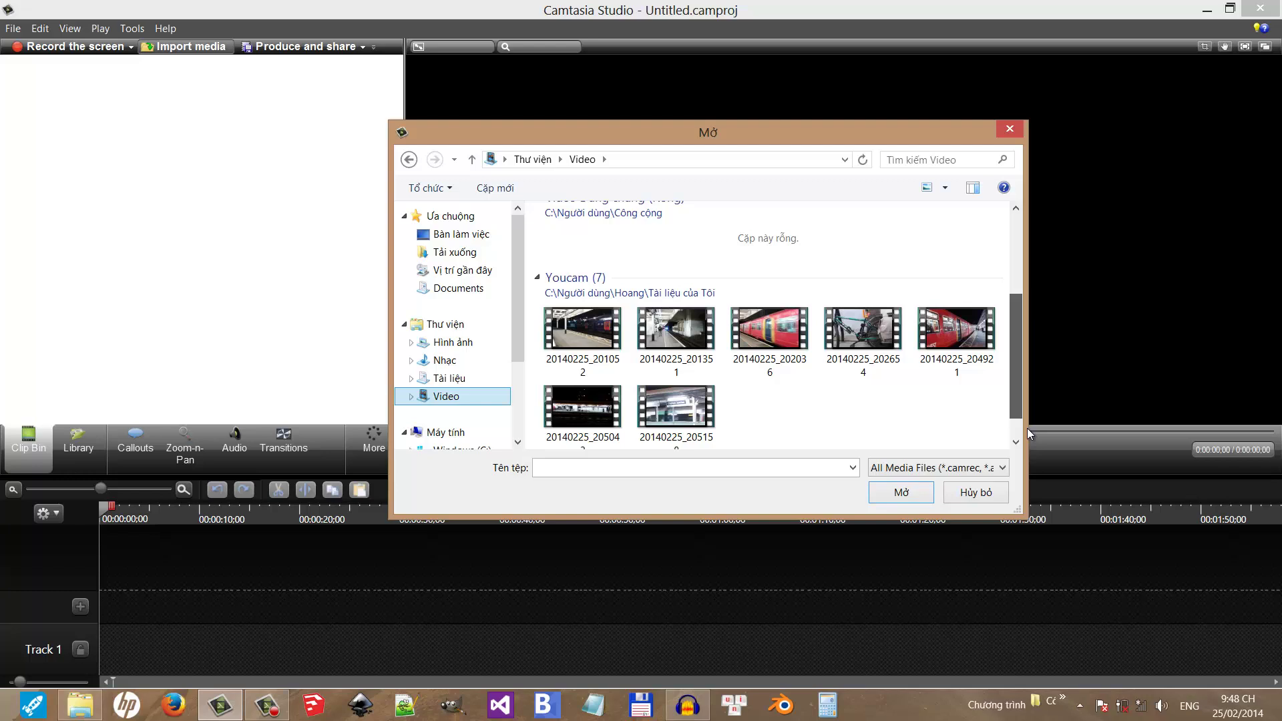
{"action": "left_click_drag", "start_coordinate": [1027, 427], "coordinate": [1028, 455]}
{"action": "key", "text": "ctrl+a"}
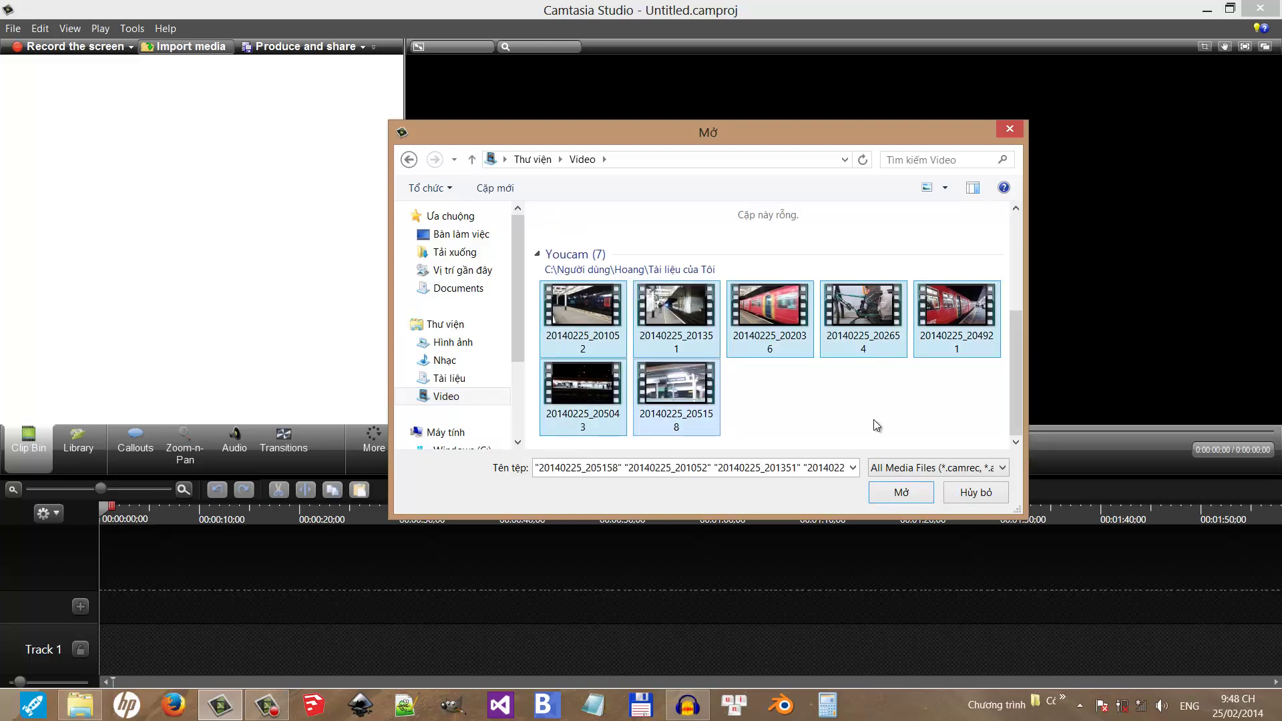
{"action": "left_click", "coordinate": [899, 494]}
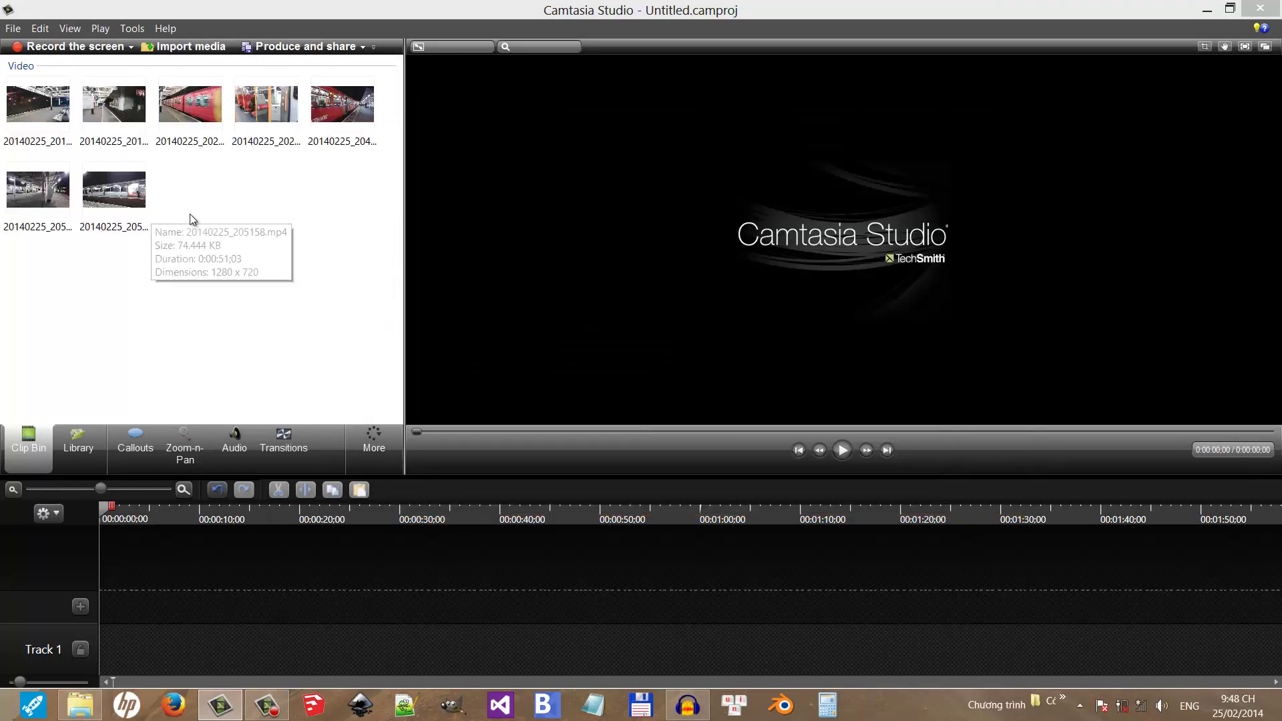
Add 20140225_204921.mp4 to Track 1 and set the editing dimensions to 1280 x 720.
{"action": "left_click", "coordinate": [345, 114]}
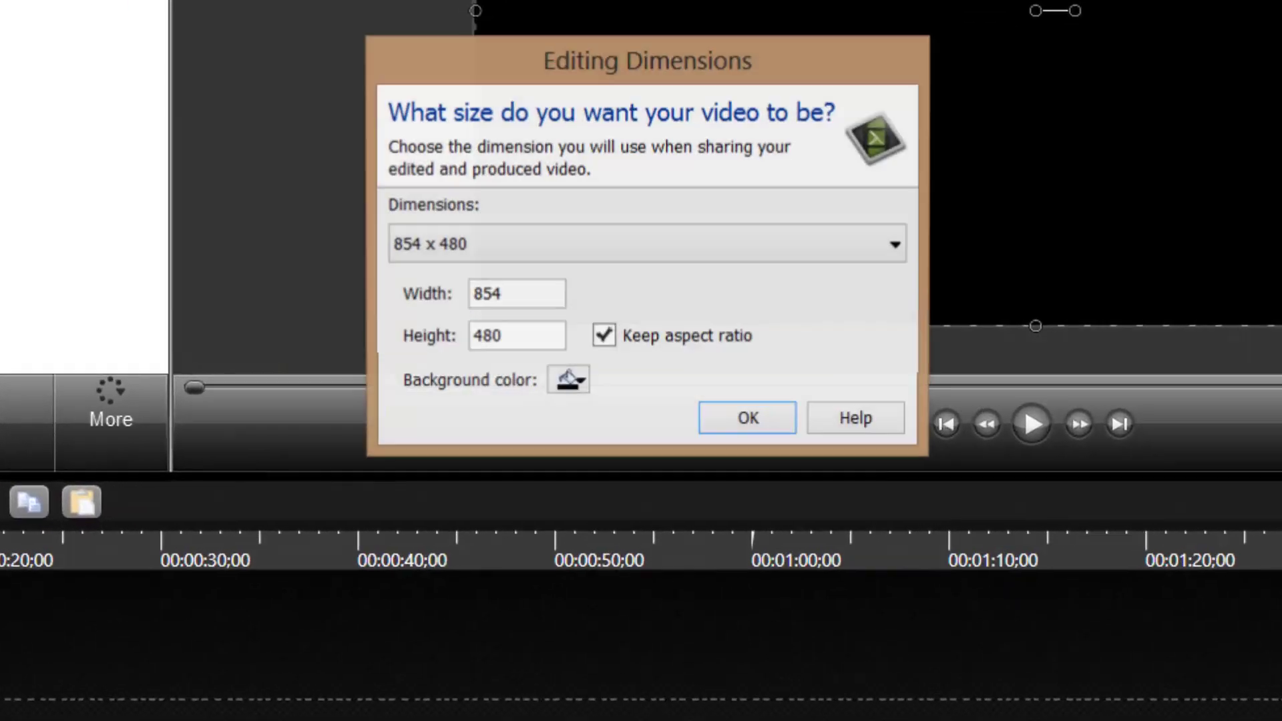
{"action": "left_click", "coordinate": [675, 249]}
{"action": "left_click", "coordinate": [587, 346]}
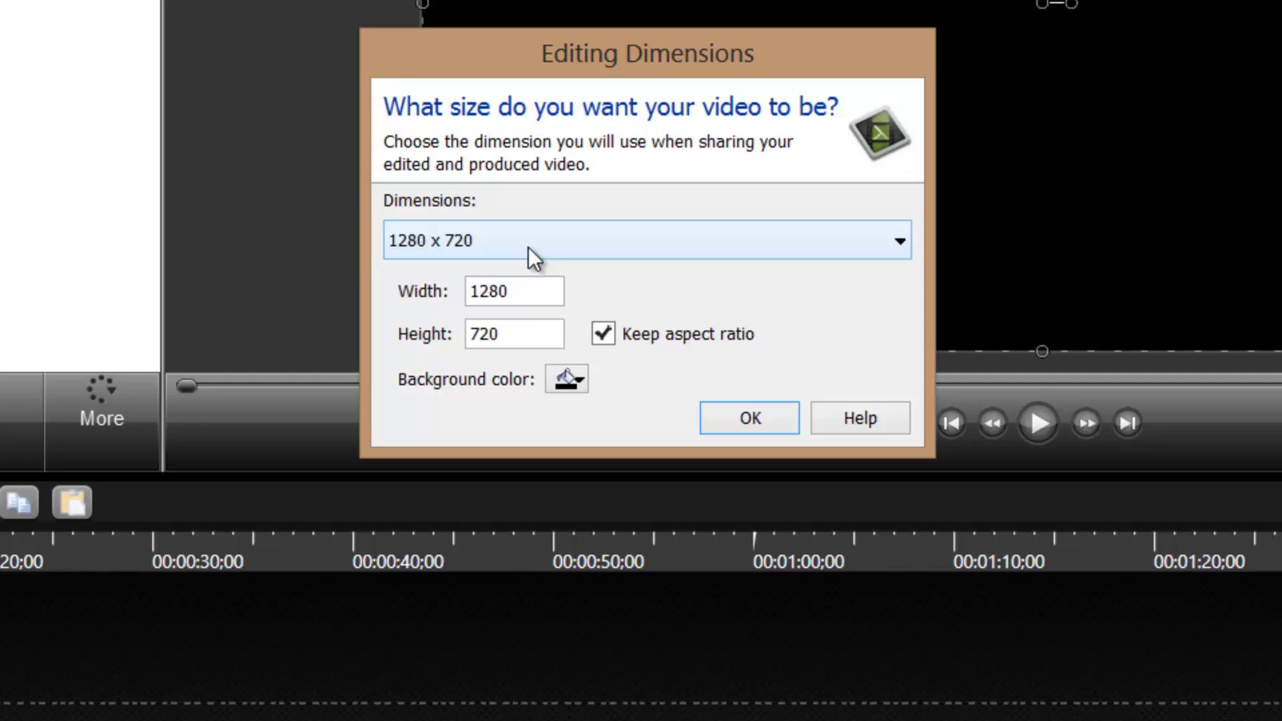
{"action": "left_click", "coordinate": [761, 420]}
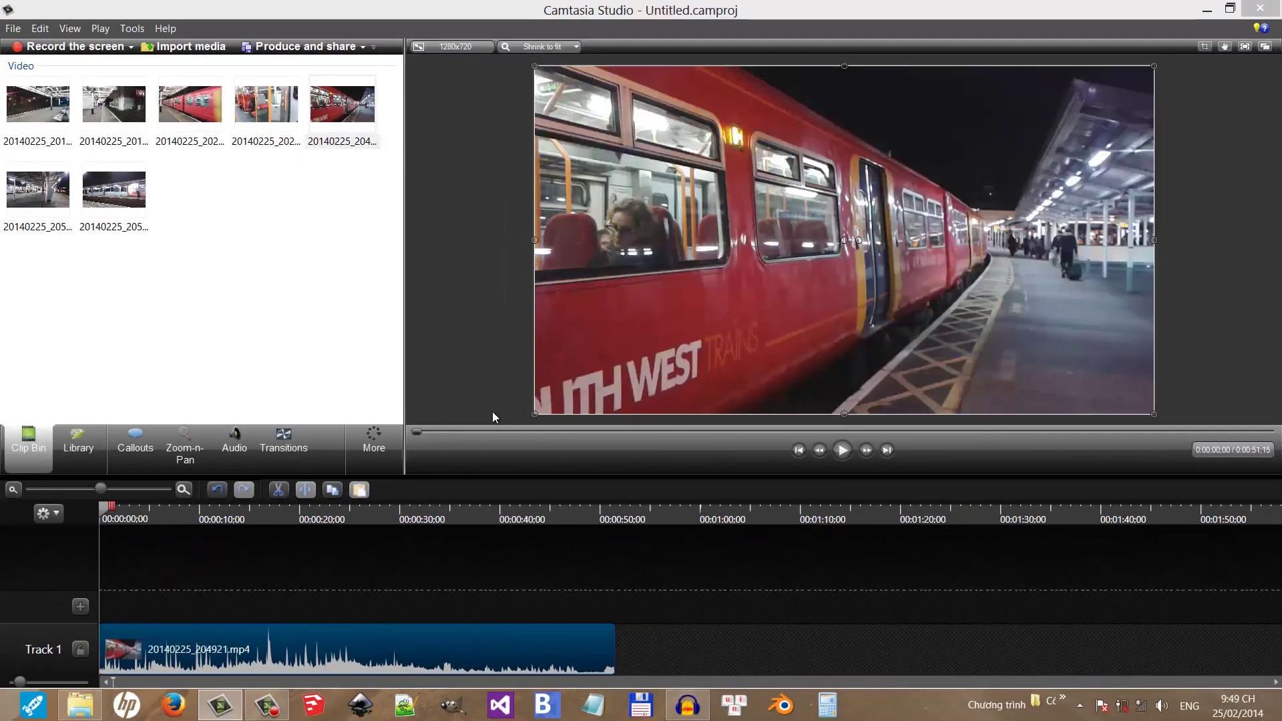
Move 20140225_204921.mp4 to about 0:01:03 on Track 1 and place 20140225_201052.mp4 at the track's start.
{"action": "left_click_drag", "start_coordinate": [127, 519], "coordinate": [166, 534]}
{"action": "left_click_drag", "start_coordinate": [320, 653], "coordinate": [950, 651]}
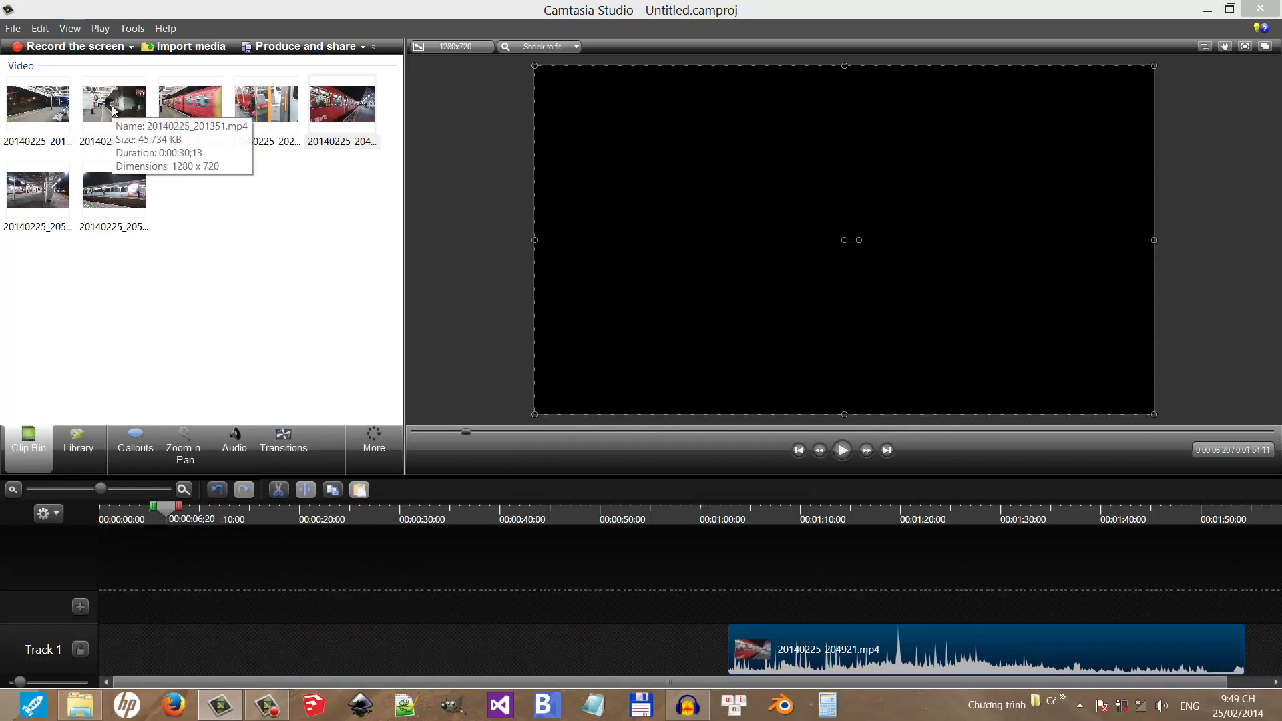
{"action": "left_click_drag", "start_coordinate": [38, 104], "coordinate": [125, 649]}
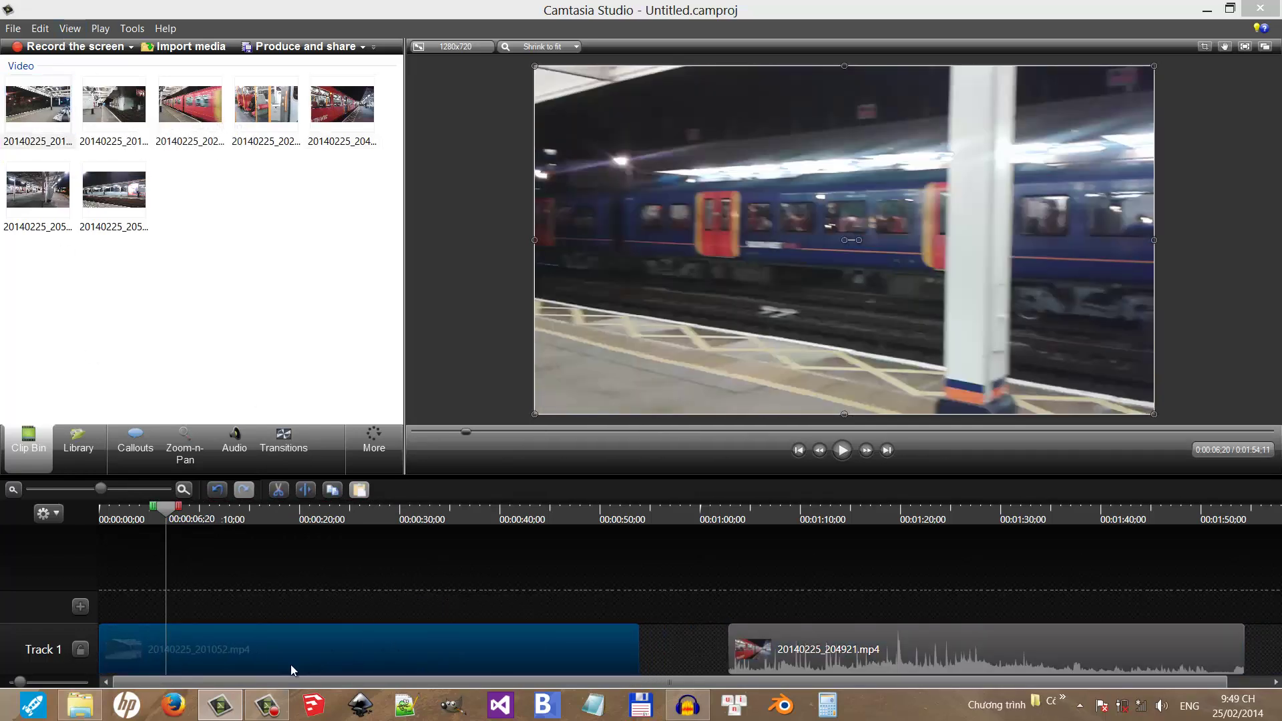
{"action": "left_click_drag", "start_coordinate": [129, 522], "coordinate": [306, 555]}
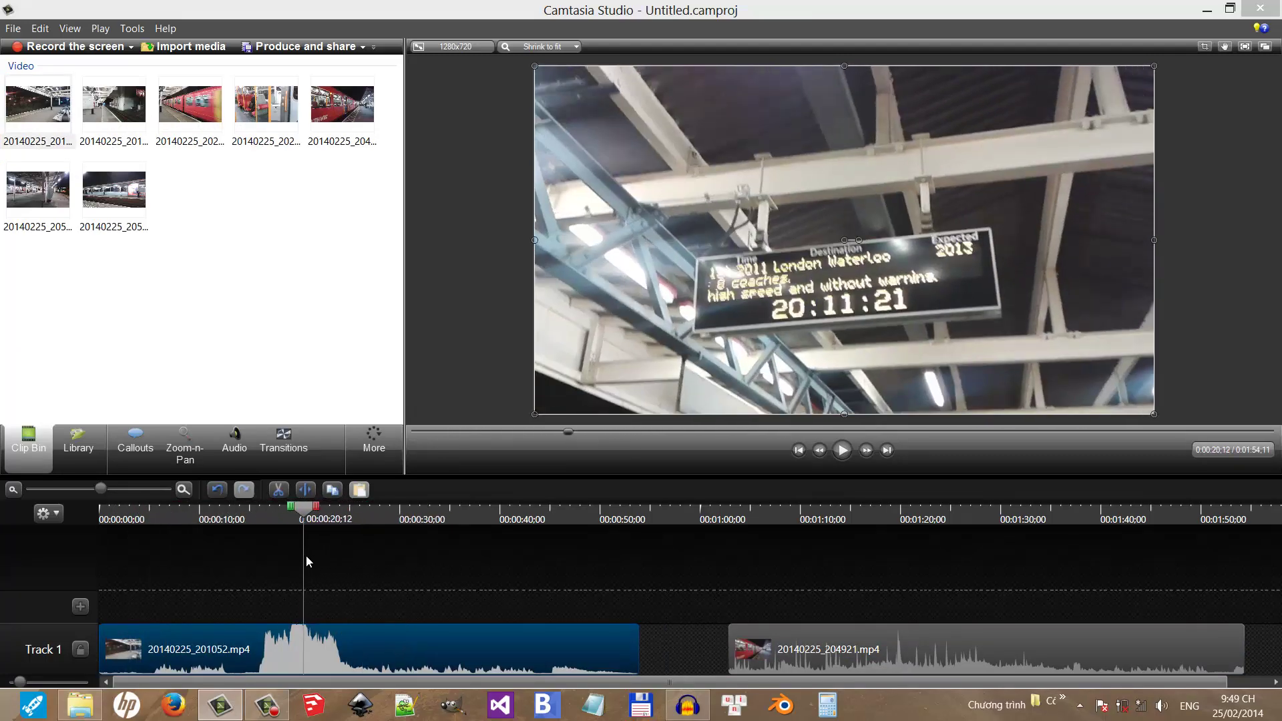
Delete 20140225_204921.mp4 from Track 1 and put 20140225_201351.mp4 directly after 20140225_201052.mp4.
{"action": "left_click_drag", "start_coordinate": [930, 651], "coordinate": [912, 649]}
{"action": "right_click", "coordinate": [912, 649]}
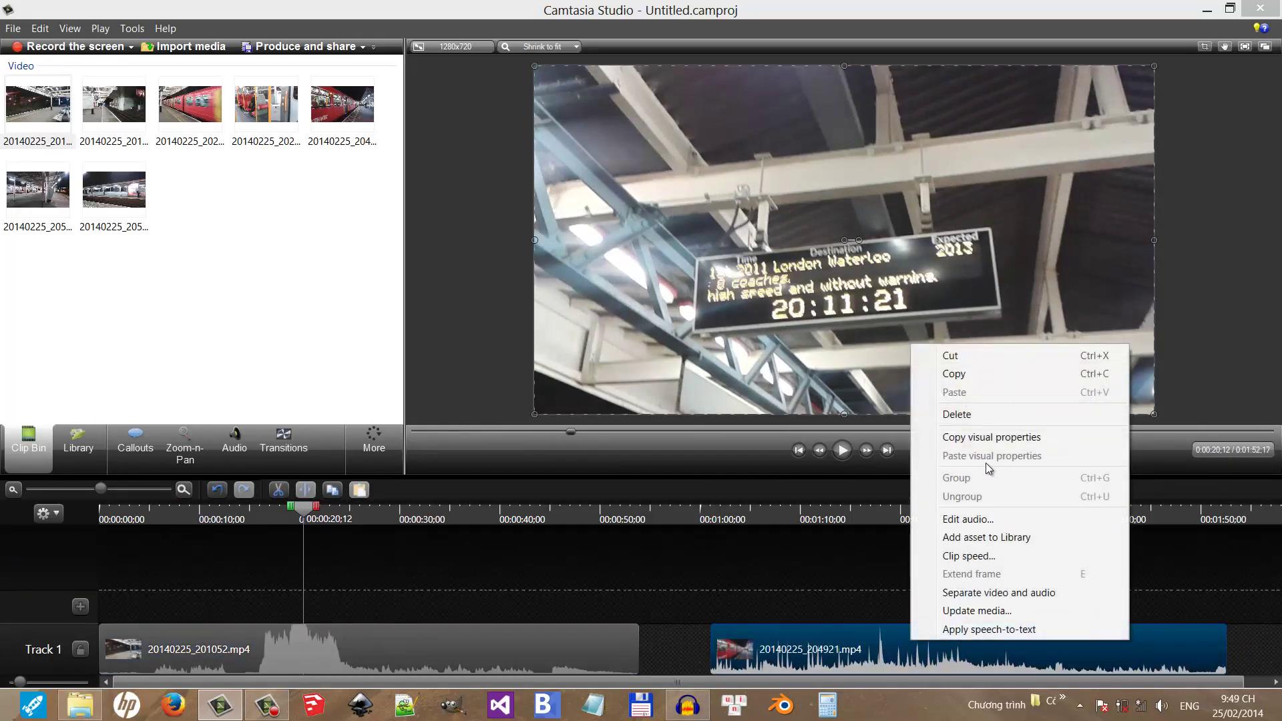
{"action": "left_click", "coordinate": [972, 415]}
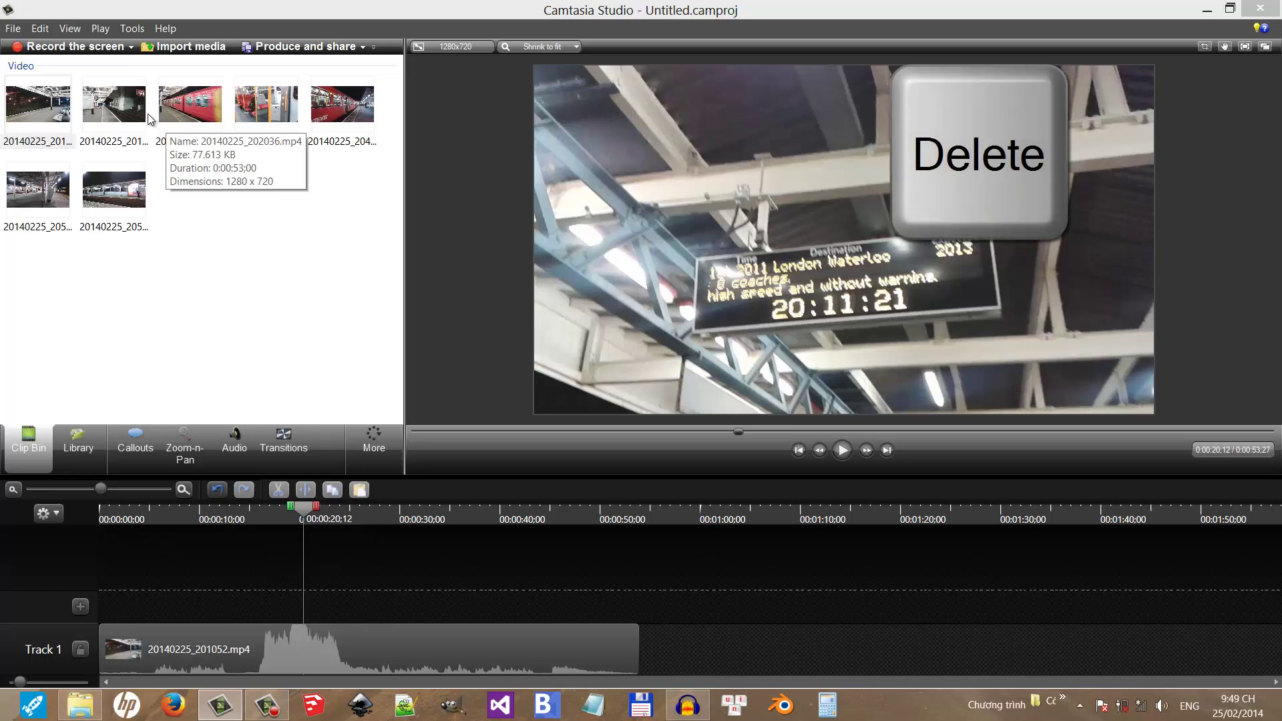
{"action": "left_click_drag", "start_coordinate": [148, 119], "coordinate": [558, 515]}
{"action": "mouse_move", "coordinate": [766, 653]}
{"action": "left_mouse_down"}
{"action": "mouse_move", "coordinate": [888, 631]}
{"action": "mouse_move", "coordinate": [767, 655]}
{"action": "left_mouse_up"}
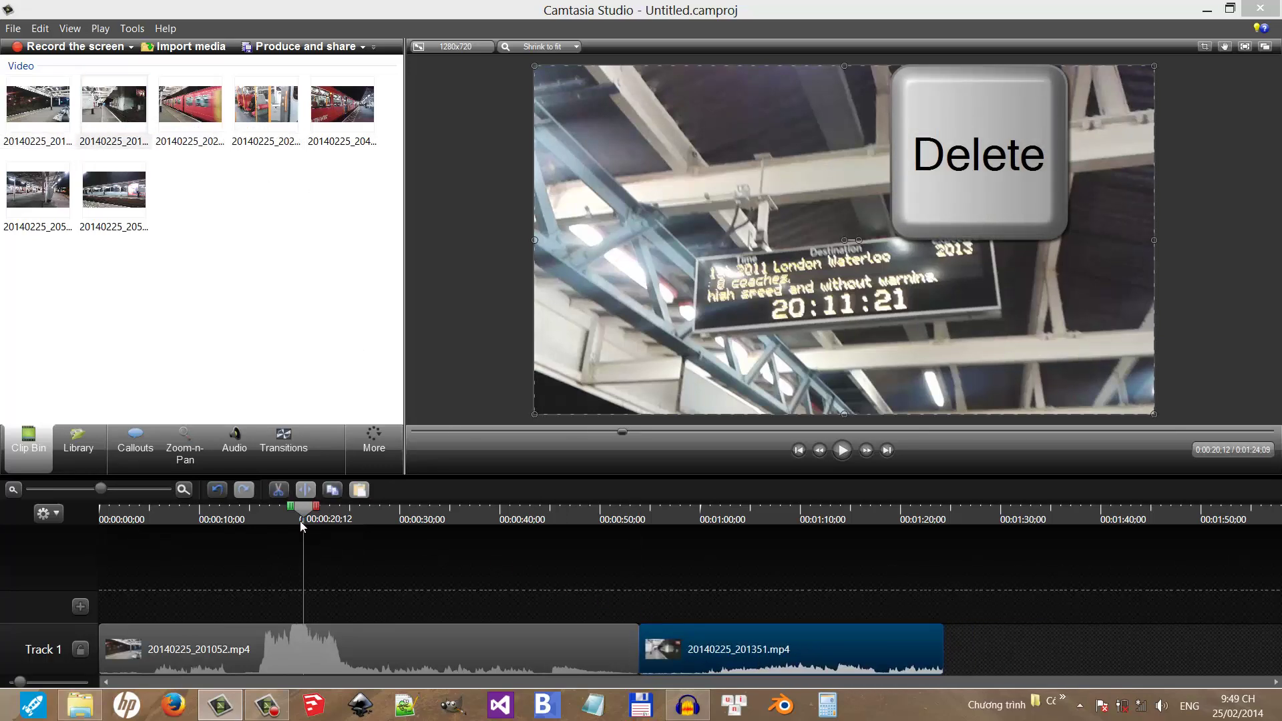
Split 20140225_201052.mp4 at 0:00:16;16, moving its first part to Track 2 behind the other clips and its remainder to the start of Track 1.
{"action": "left_click_drag", "start_coordinate": [362, 515], "coordinate": [264, 587]}
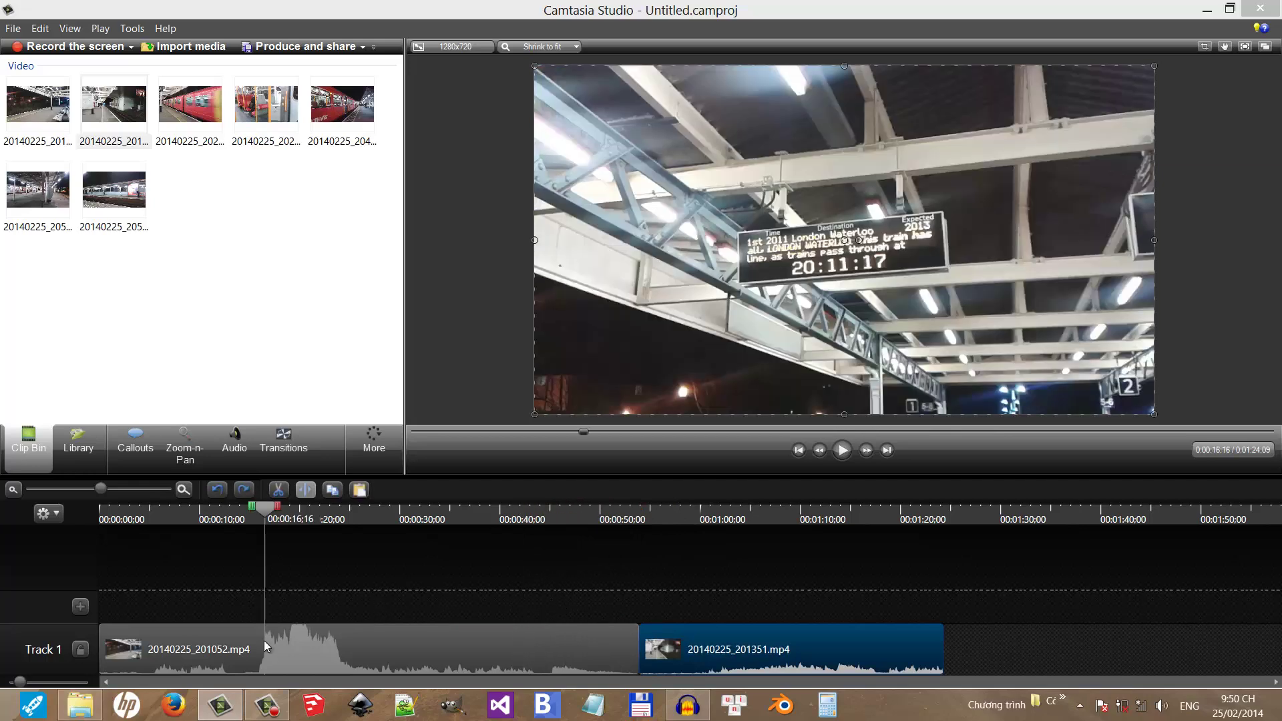
{"action": "left_click", "coordinate": [299, 653]}
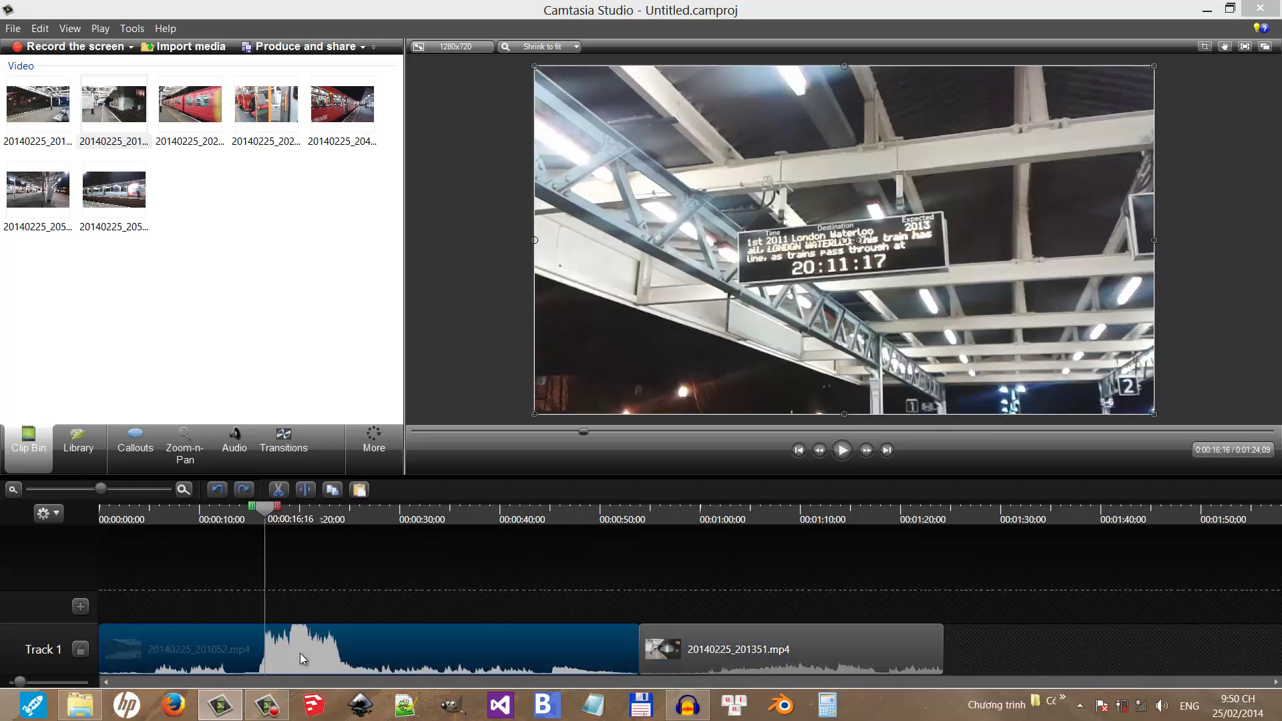
{"action": "left_click", "coordinate": [306, 491]}
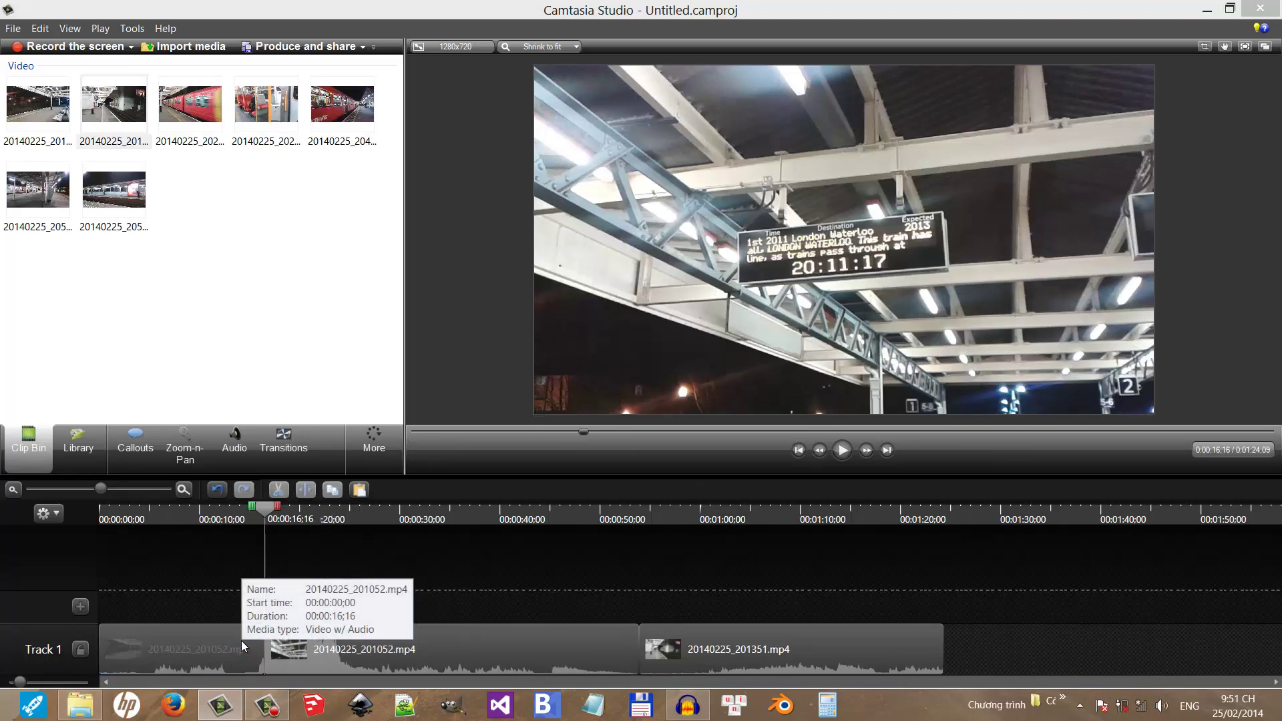
{"action": "mouse_move", "coordinate": [211, 651]}
{"action": "left_mouse_down"}
{"action": "mouse_move", "coordinate": [261, 618]}
{"action": "mouse_move", "coordinate": [283, 628]}
{"action": "mouse_move", "coordinate": [218, 643]}
{"action": "left_mouse_up"}
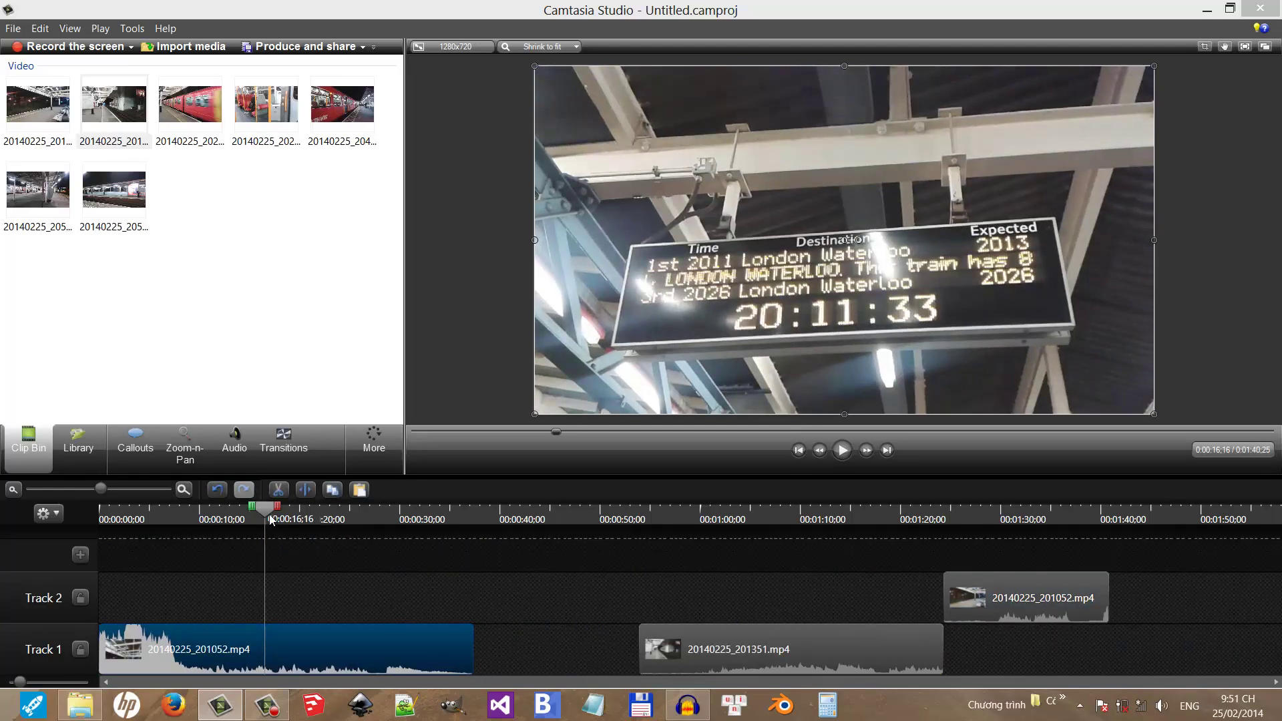
Cut the first Track 1 clip from about 0:00:22 to its end and move 20140225_201351.mp4 directly behind it.
{"action": "left_click_drag", "start_coordinate": [290, 511], "coordinate": [322, 542]}
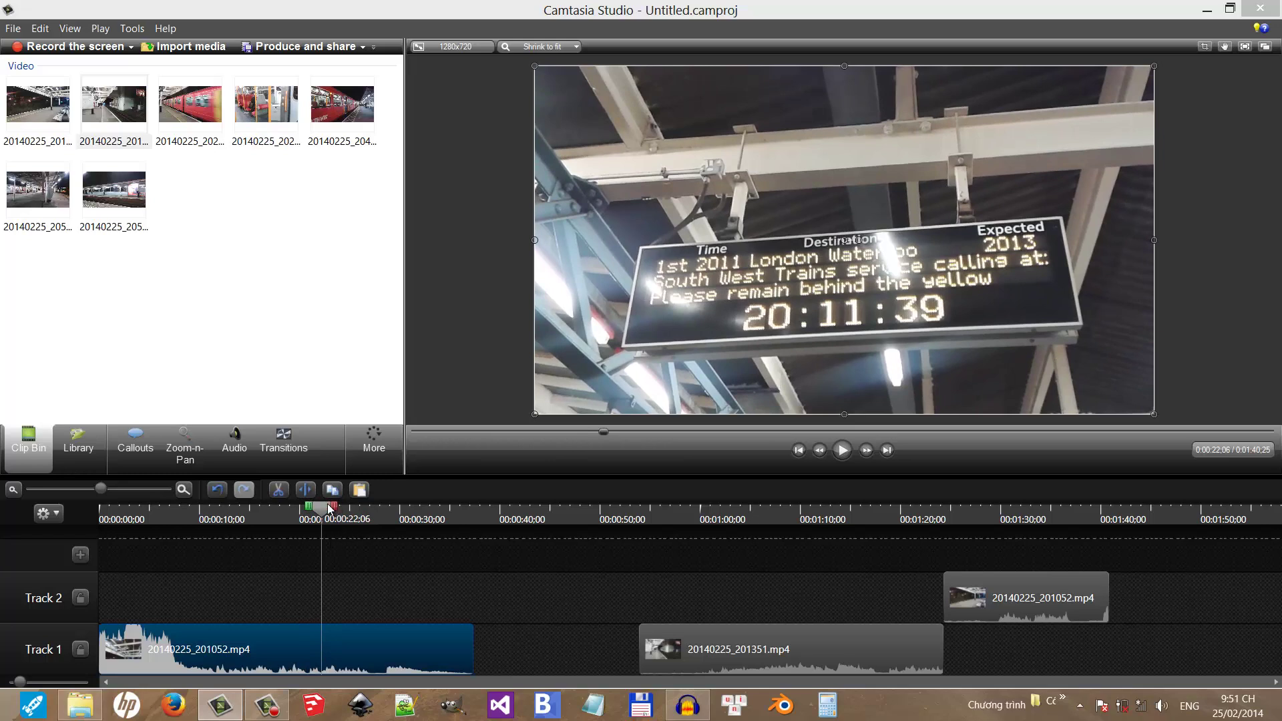
{"action": "left_click_drag", "start_coordinate": [336, 510], "coordinate": [490, 558]}
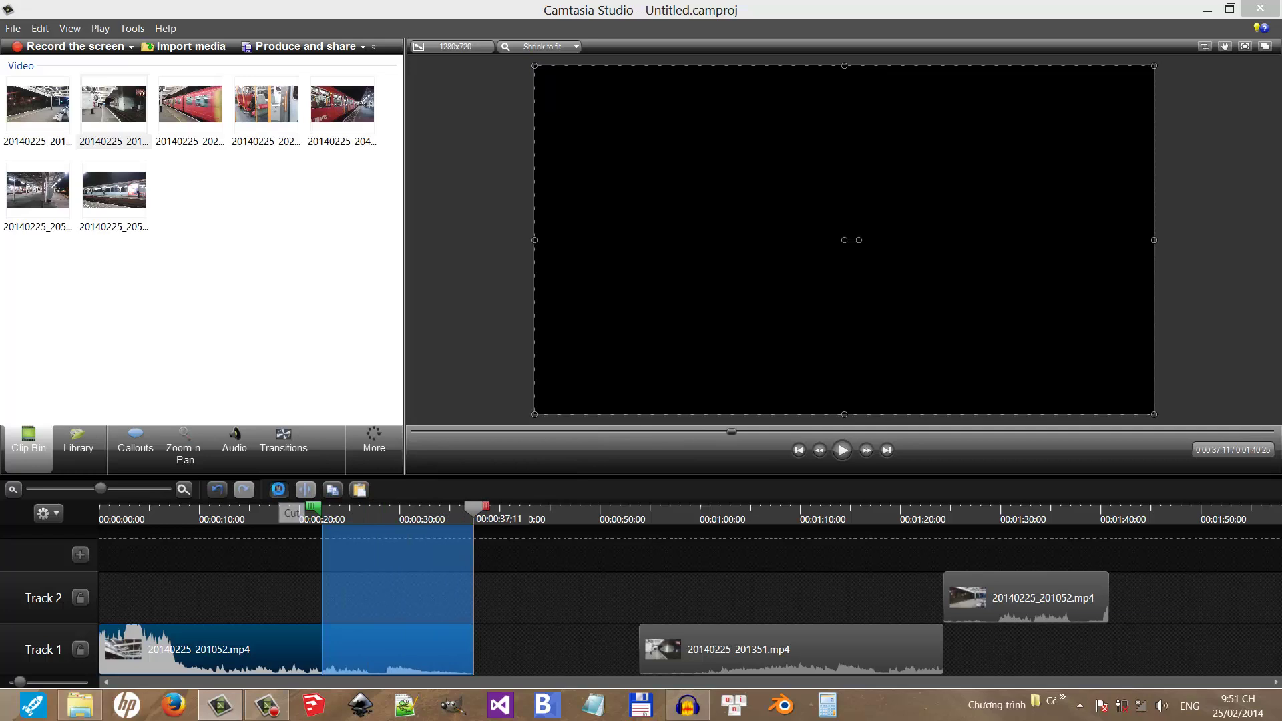
{"action": "left_click", "coordinate": [279, 489]}
{"action": "left_click_drag", "start_coordinate": [627, 658], "coordinate": [441, 633]}
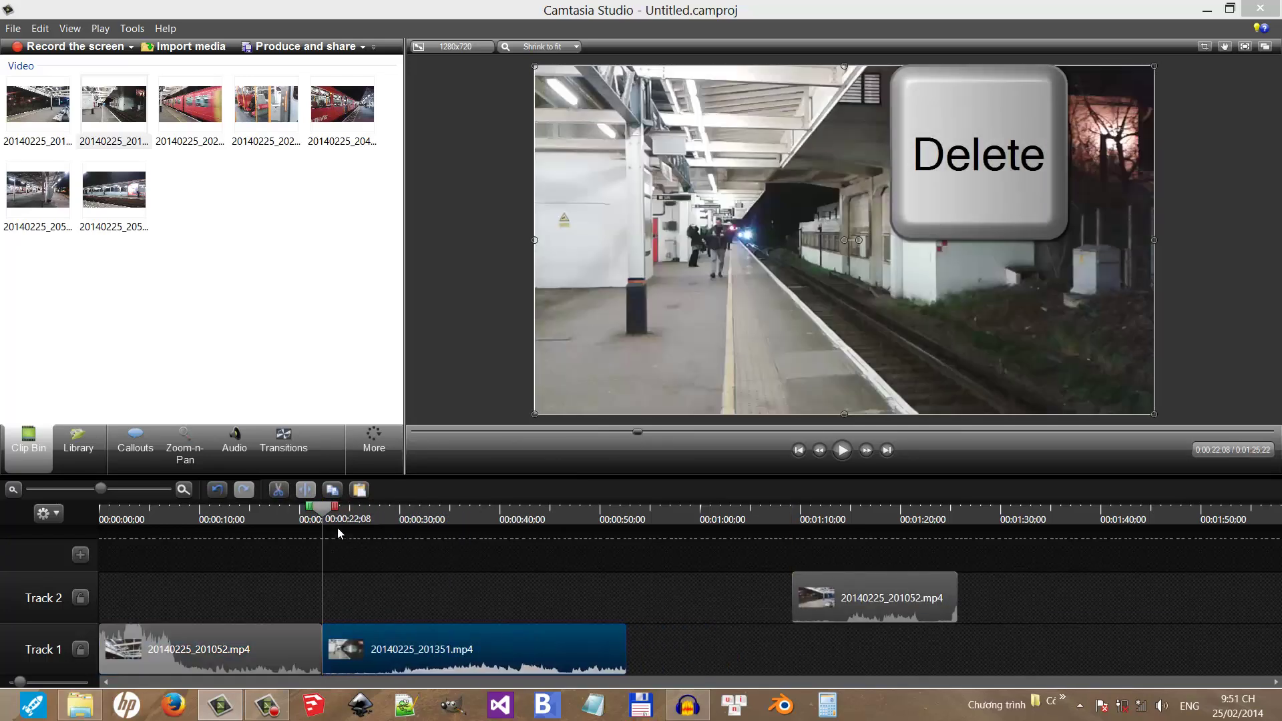
Delete the split-off 20140225_201052.mp4 part from Track 2 and append 20140225_202654.mp4 to the end of Track 1.
{"action": "right_click", "coordinate": [890, 600]}
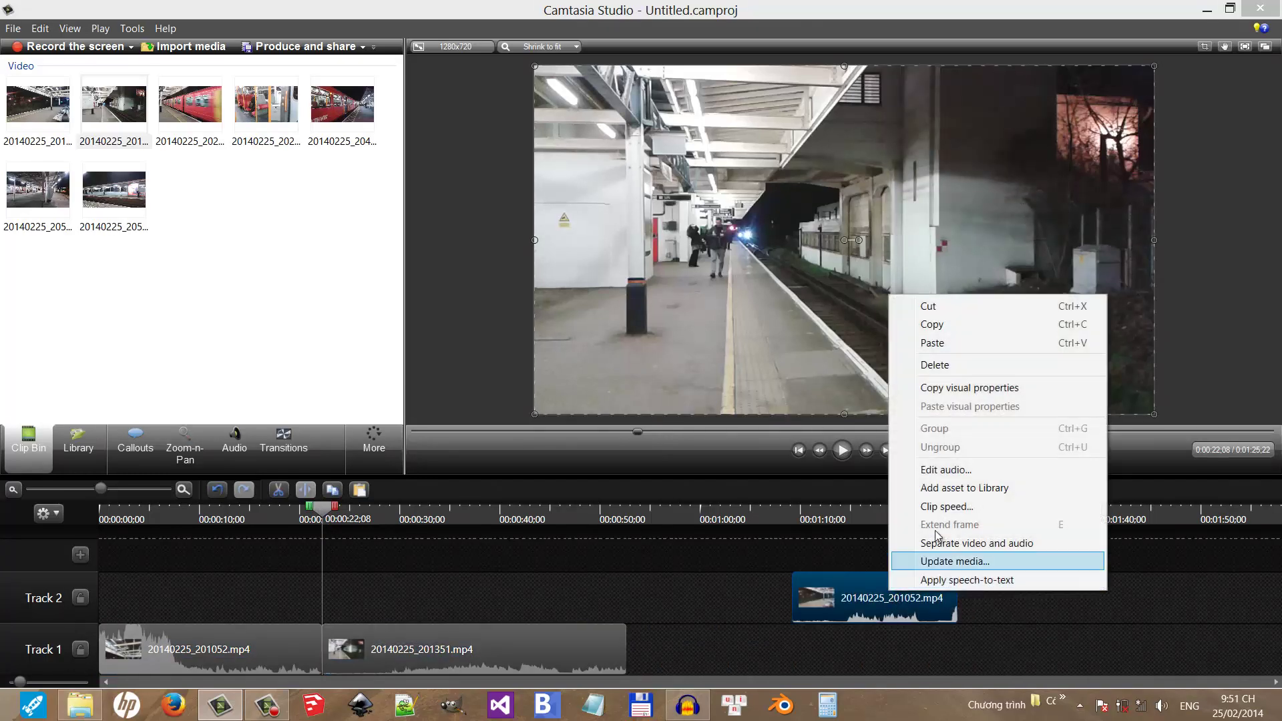
{"action": "left_click", "coordinate": [951, 367]}
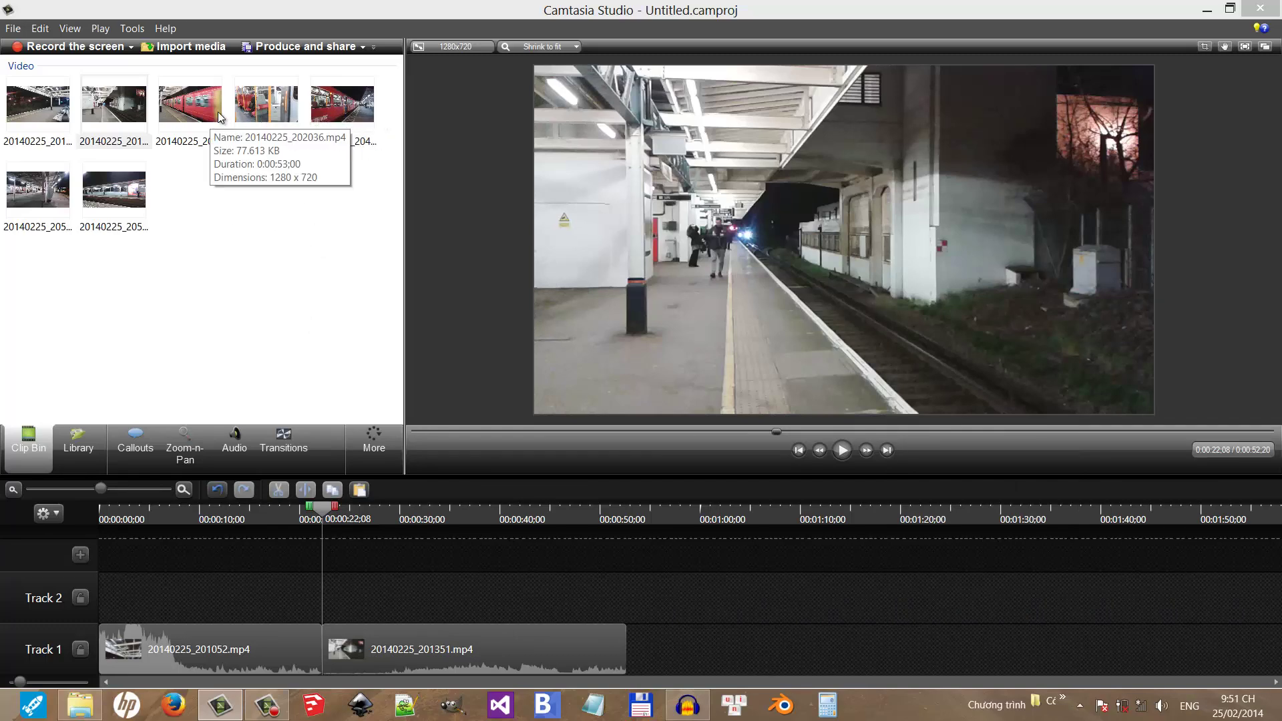
{"action": "left_click_drag", "start_coordinate": [254, 110], "coordinate": [698, 648]}
Cut the end of 20140225_201351.mp4 on Track 1 from about 0:00:43.
{"action": "left_click_drag", "start_coordinate": [346, 519], "coordinate": [533, 574]}
{"action": "left_click_drag", "start_coordinate": [540, 506], "coordinate": [656, 584]}
{"action": "key", "text": "ctrl+x"}
Cut unwanted sections out of 20140225_202654.mp4 at about 0:00:51 and 0:01:11 and check the footage around the last cut.
{"action": "left_click_drag", "start_coordinate": [643, 506], "coordinate": [610, 553]}
{"action": "key", "text": "ctrl+x"}
{"action": "left_click_drag", "start_coordinate": [620, 506], "coordinate": [814, 567]}
{"action": "left_click", "coordinate": [278, 490]}
{"action": "left_click_drag", "start_coordinate": [820, 505], "coordinate": [1066, 575]}
{"action": "left_click", "coordinate": [278, 489]}
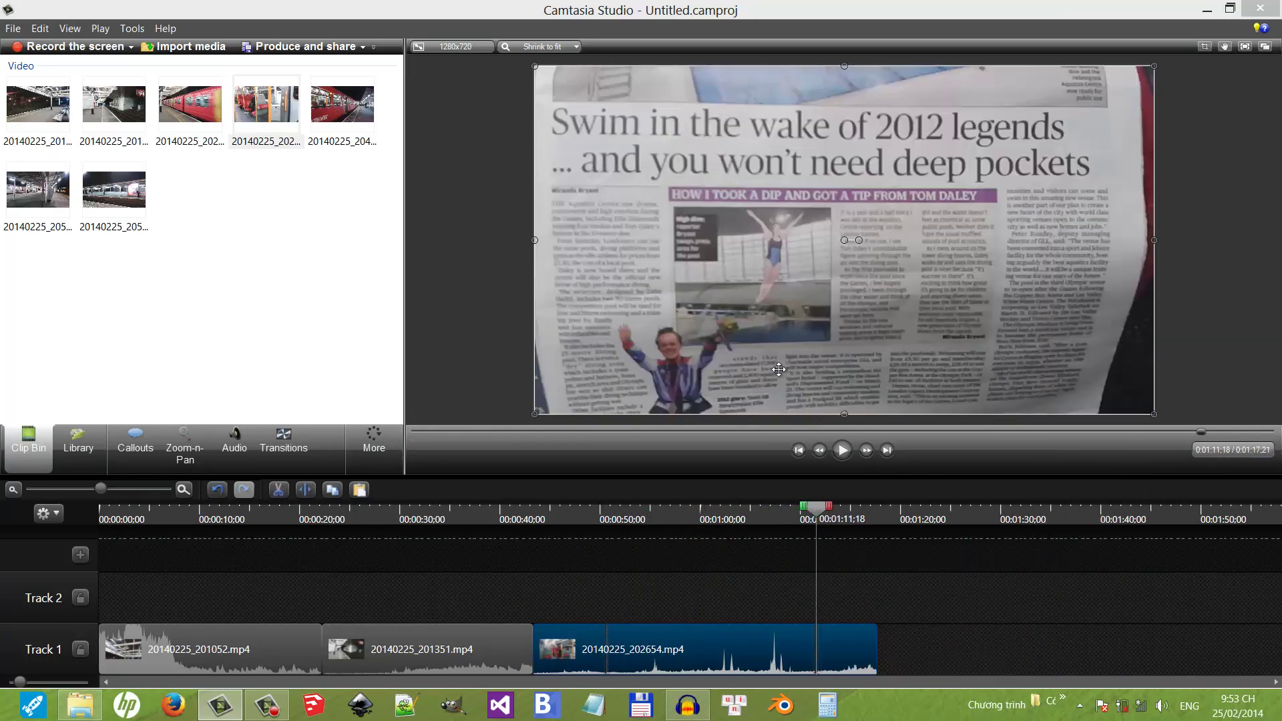
{"action": "left_click", "coordinate": [784, 521]}
{"action": "left_click_drag", "start_coordinate": [786, 523], "coordinate": [827, 524]}
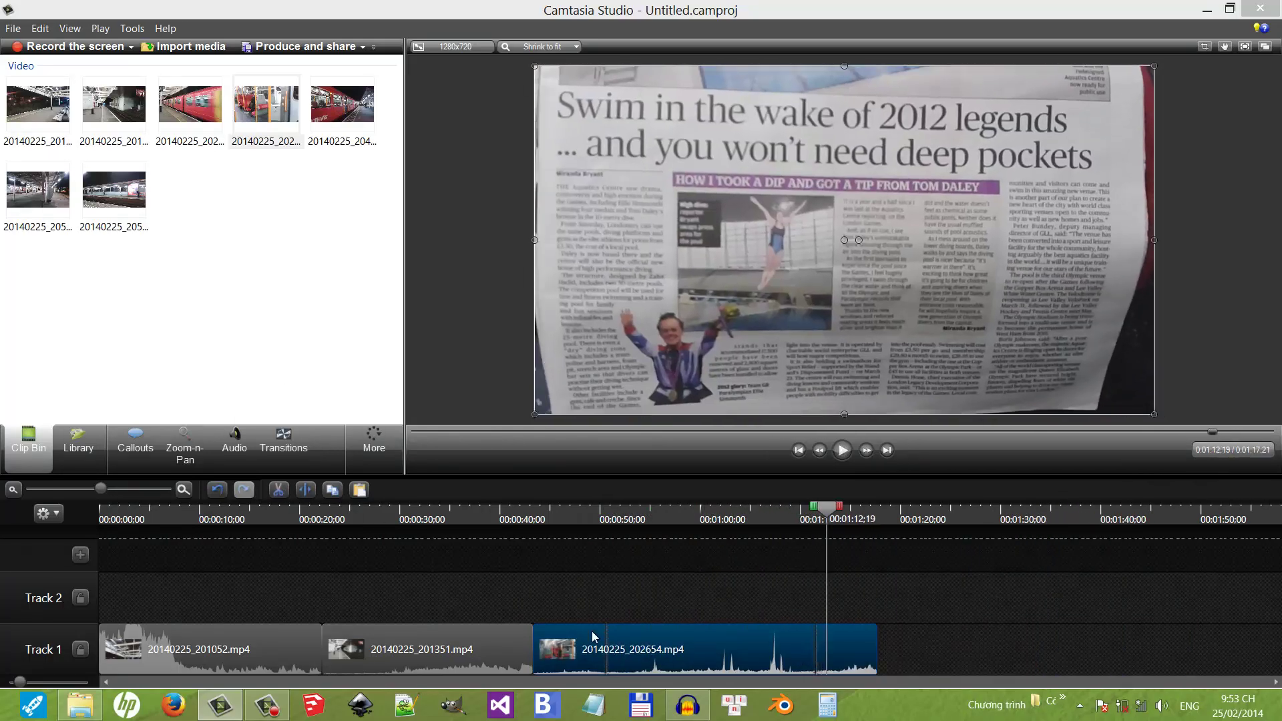
Review the first Track 1 clip from the start of the timeline up to its cut with 20140225_201351.mp4.
{"action": "left_click", "coordinate": [246, 653]}
{"action": "left_click", "coordinate": [270, 543]}
{"action": "right_click", "coordinate": [193, 671]}
{"action": "key", "text": "Escape"}
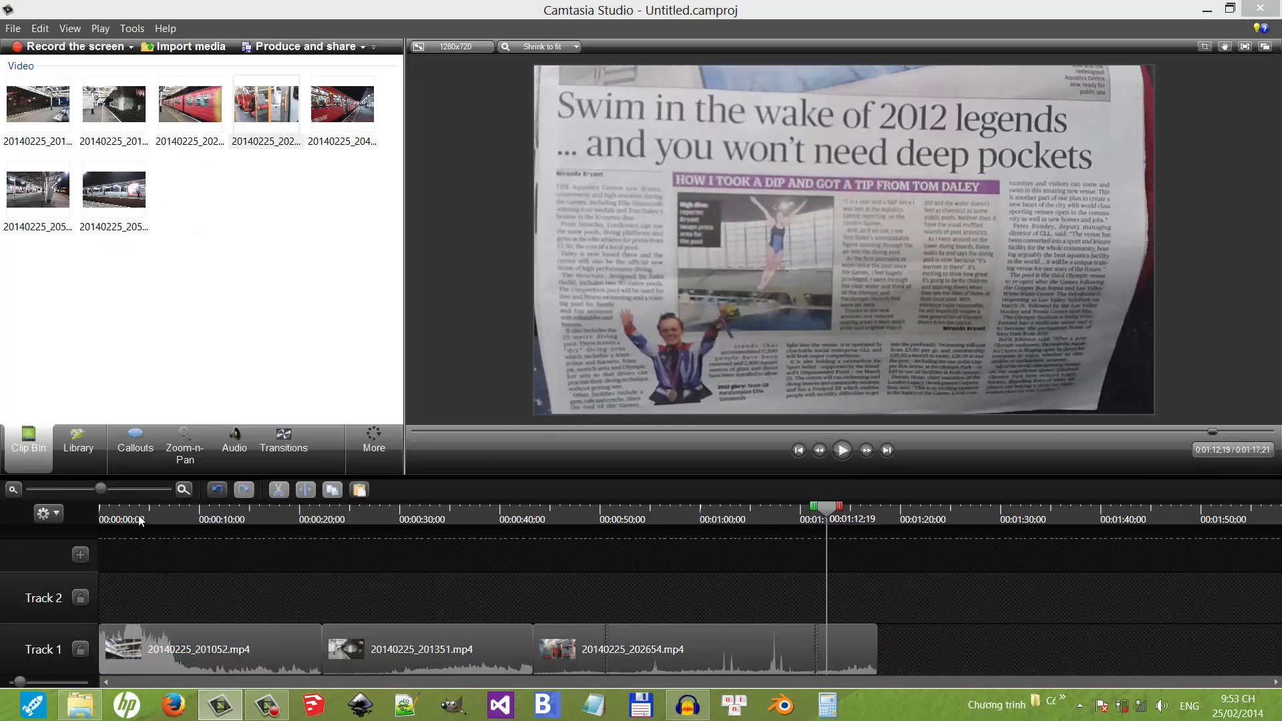
{"action": "left_click", "coordinate": [106, 514]}
{"action": "left_click_drag", "start_coordinate": [114, 513], "coordinate": [101, 513]}
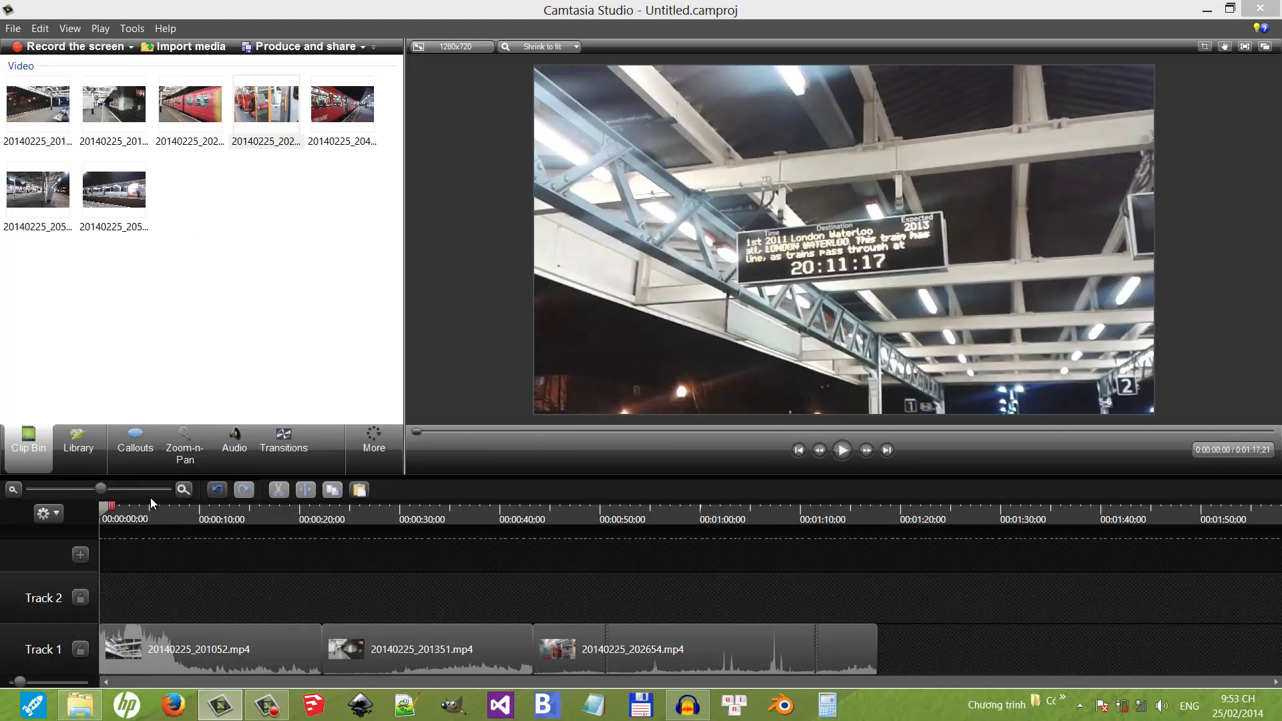
{"action": "left_click_drag", "start_coordinate": [105, 509], "coordinate": [226, 558]}
{"action": "left_click_drag", "start_coordinate": [243, 555], "coordinate": [329, 575]}
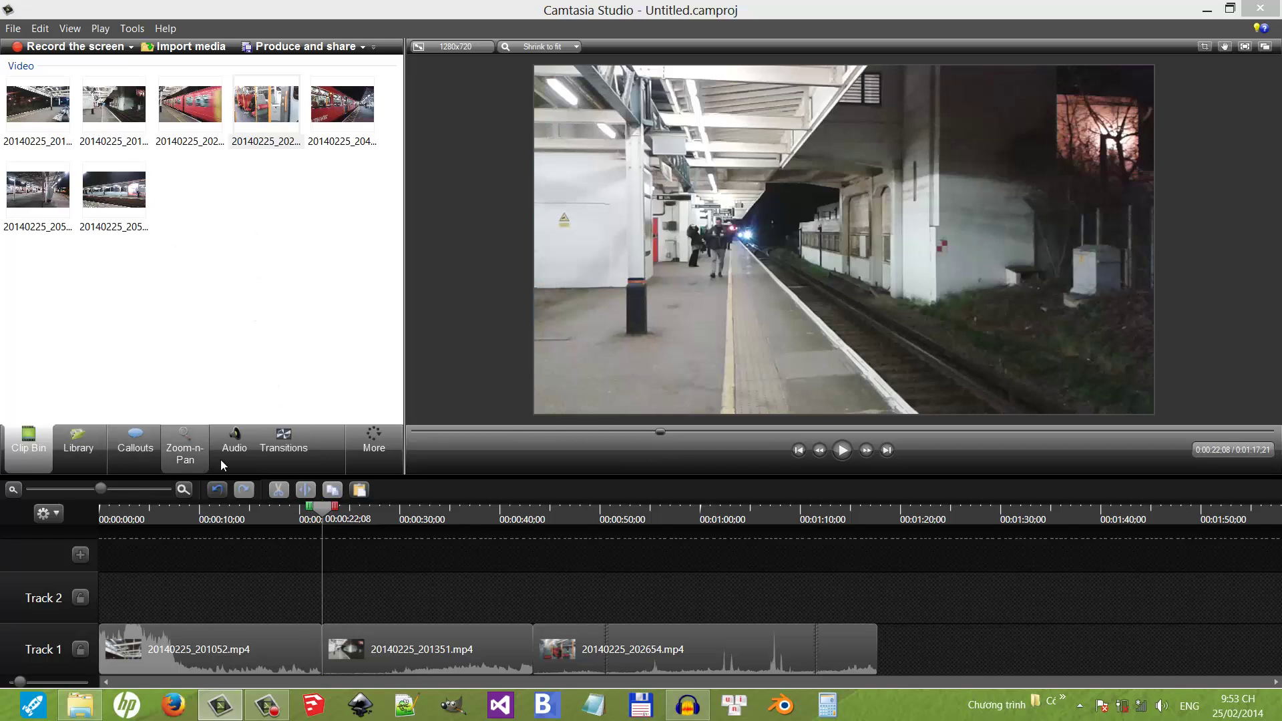
Add a Fade transition at the start of 20140225_201052.mp4 and another between it and 20140225_201351.mp4.
{"action": "left_click", "coordinate": [294, 460]}
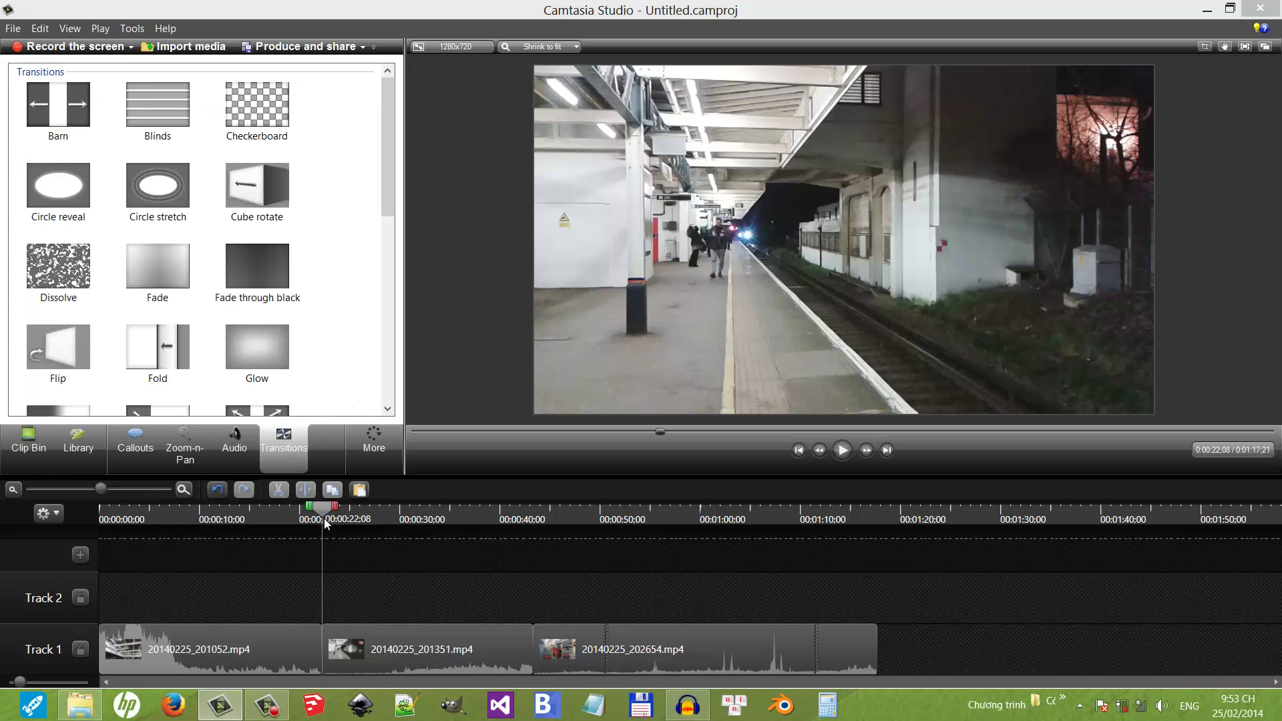
{"action": "left_click_drag", "start_coordinate": [325, 523], "coordinate": [83, 538]}
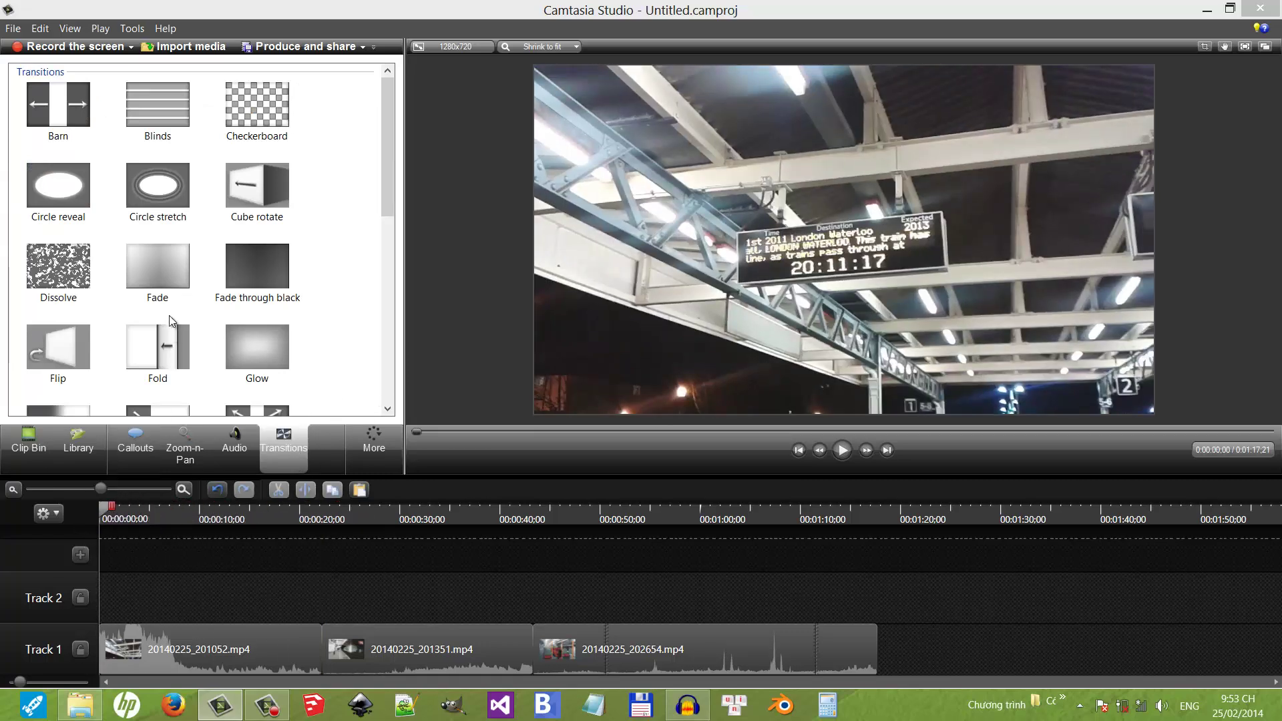
{"action": "left_click_drag", "start_coordinate": [170, 276], "coordinate": [110, 661]}
{"action": "left_click_drag", "start_coordinate": [112, 514], "coordinate": [302, 531]}
{"action": "left_click_drag", "start_coordinate": [157, 267], "coordinate": [323, 651]}
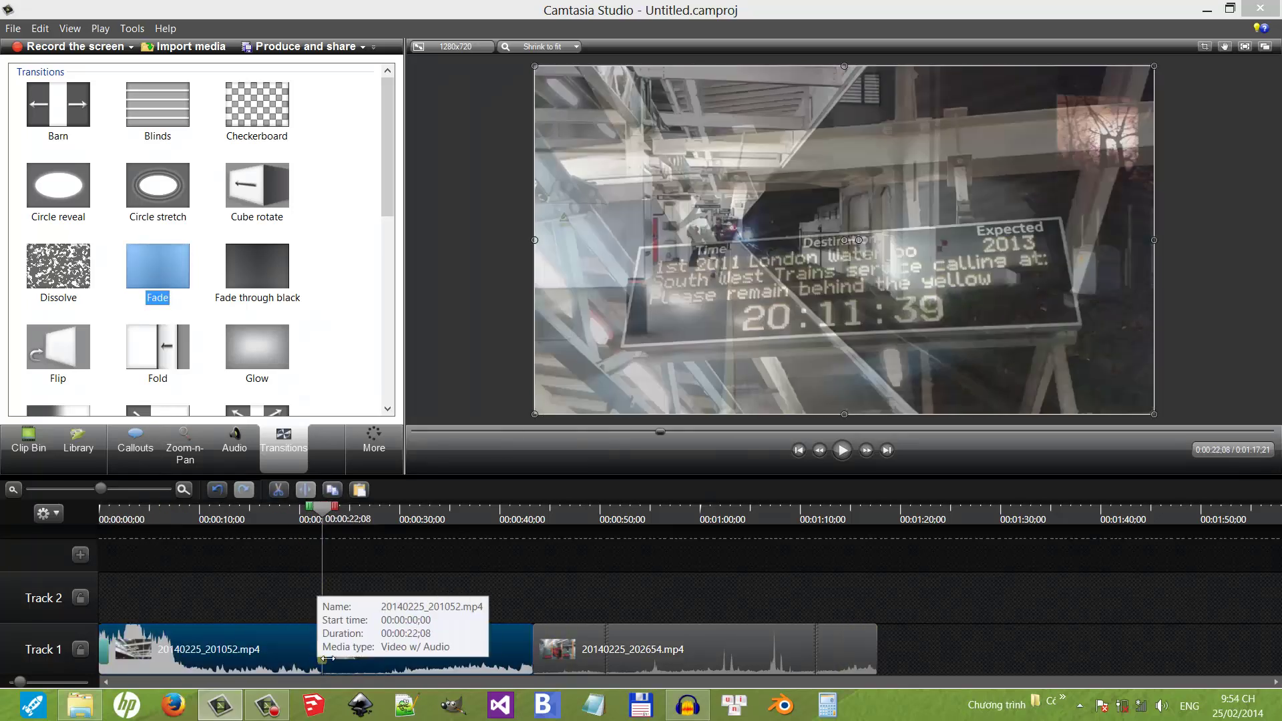
Play and scrub through the Fade between 20140225_201052.mp4 and 20140225_201351.mp4 to check how it blends the clips.
{"action": "left_click", "coordinate": [1080, 705]}
{"action": "right_click", "coordinate": [1090, 651]}
{"action": "left_click", "coordinate": [469, 645]}
{"action": "key", "text": "space"}
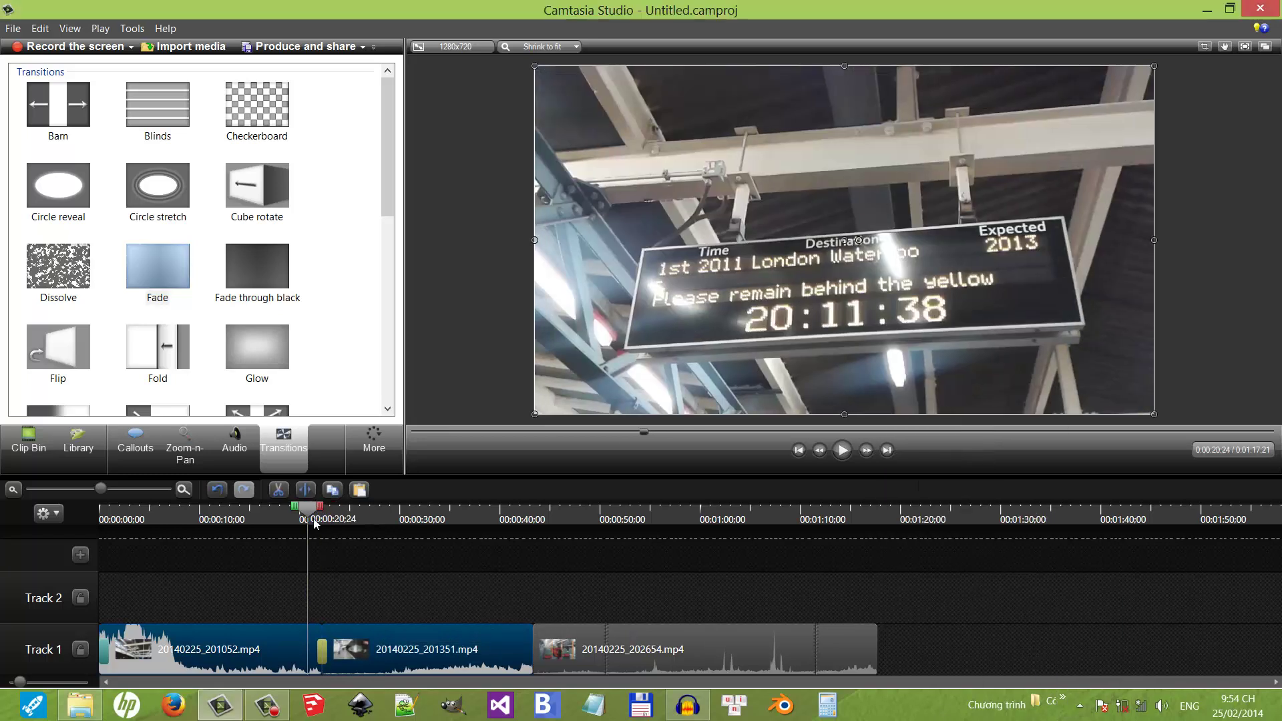
{"action": "key", "text": "space"}
{"action": "key", "text": "ctrl"}
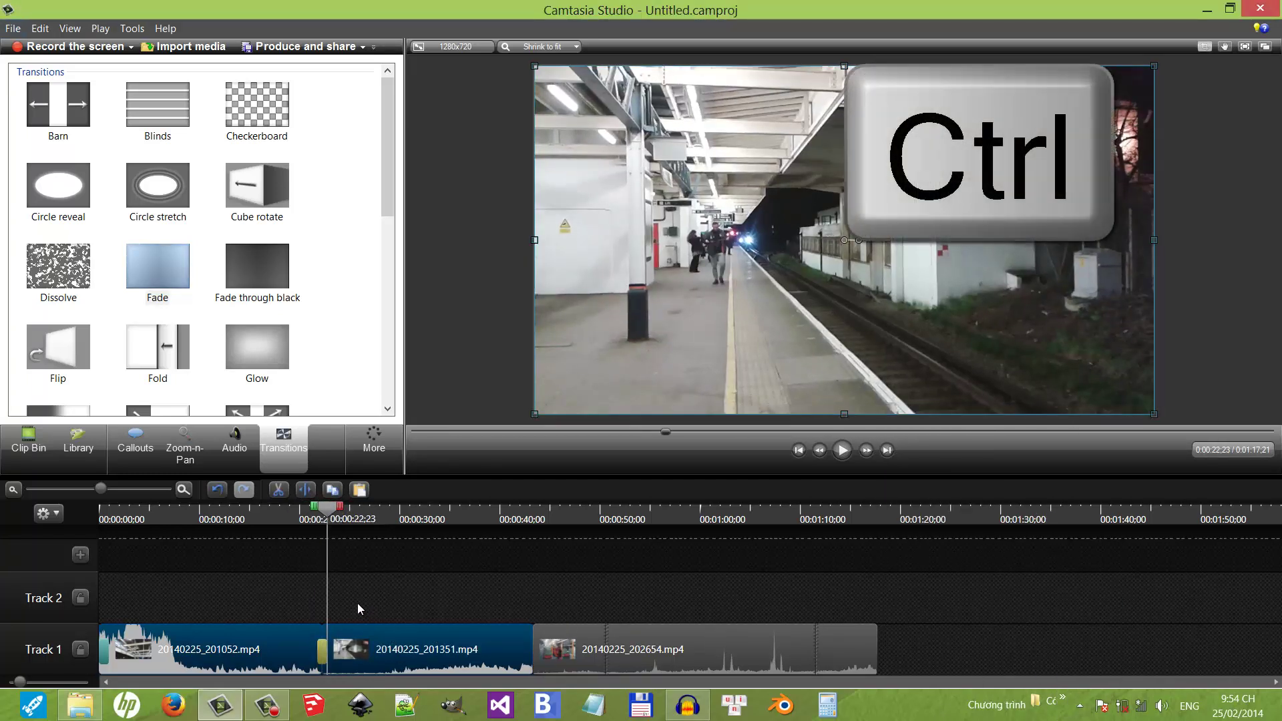
{"action": "scroll", "coordinate": [349, 619], "scroll_direction": "up", "scroll_amount": 3}
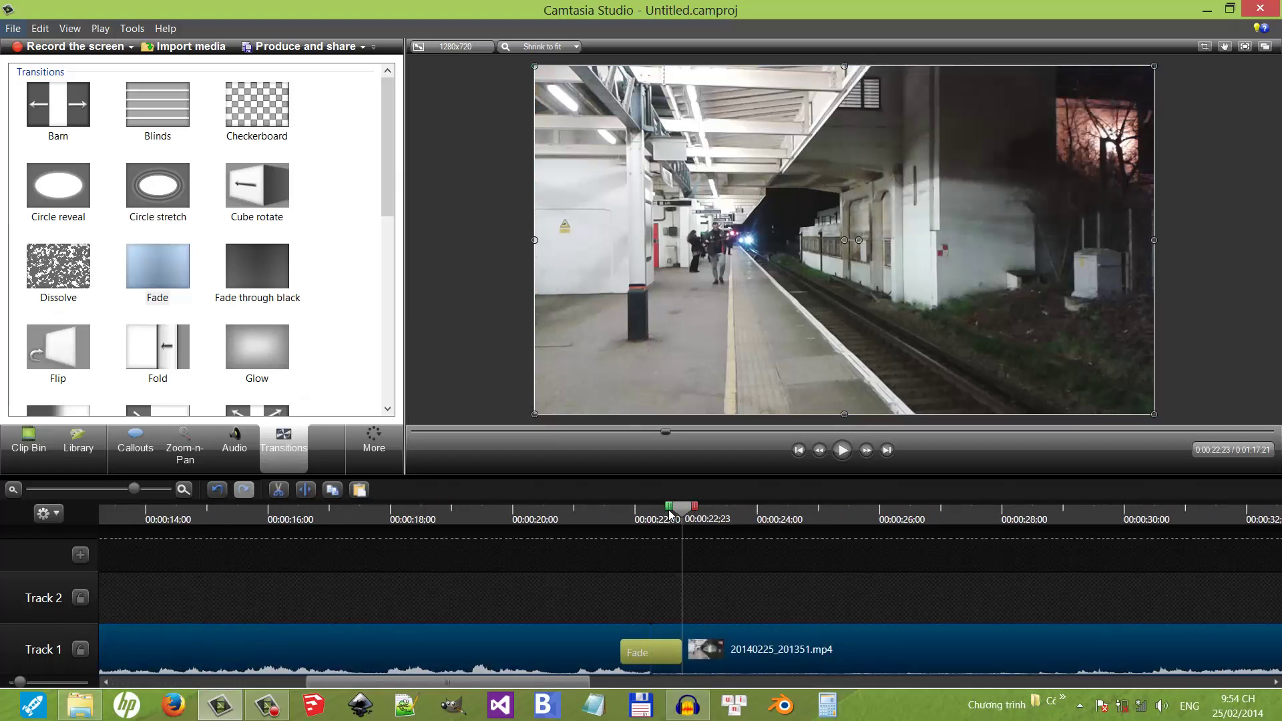
{"action": "left_click_drag", "start_coordinate": [686, 514], "coordinate": [621, 514]}
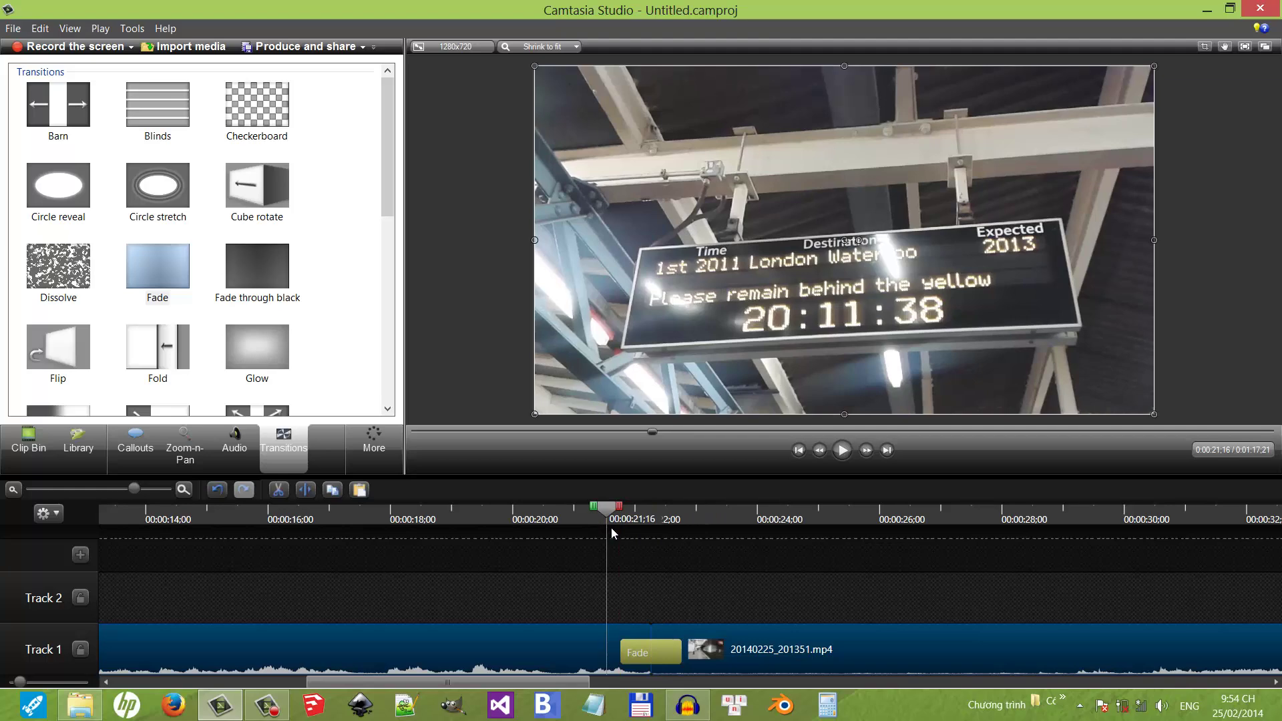
{"action": "right_click", "coordinate": [651, 655]}
{"action": "left_click", "coordinate": [688, 640]}
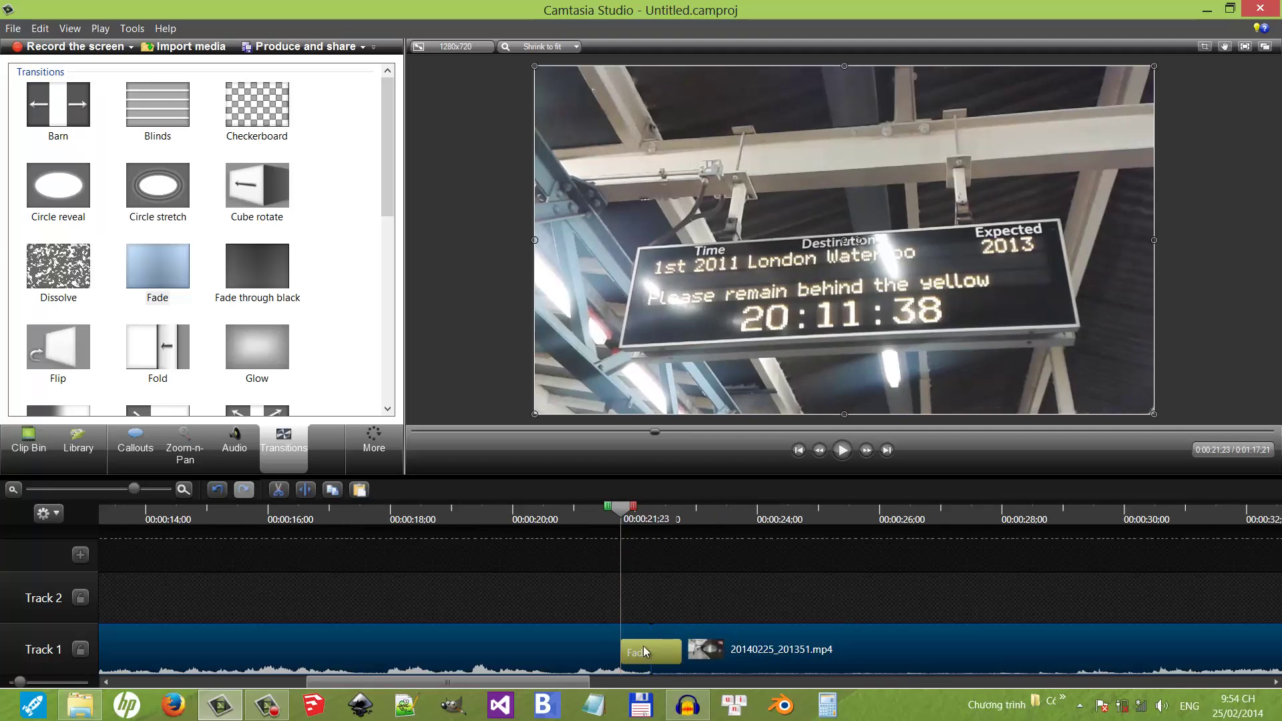
{"action": "left_click", "coordinate": [670, 518]}
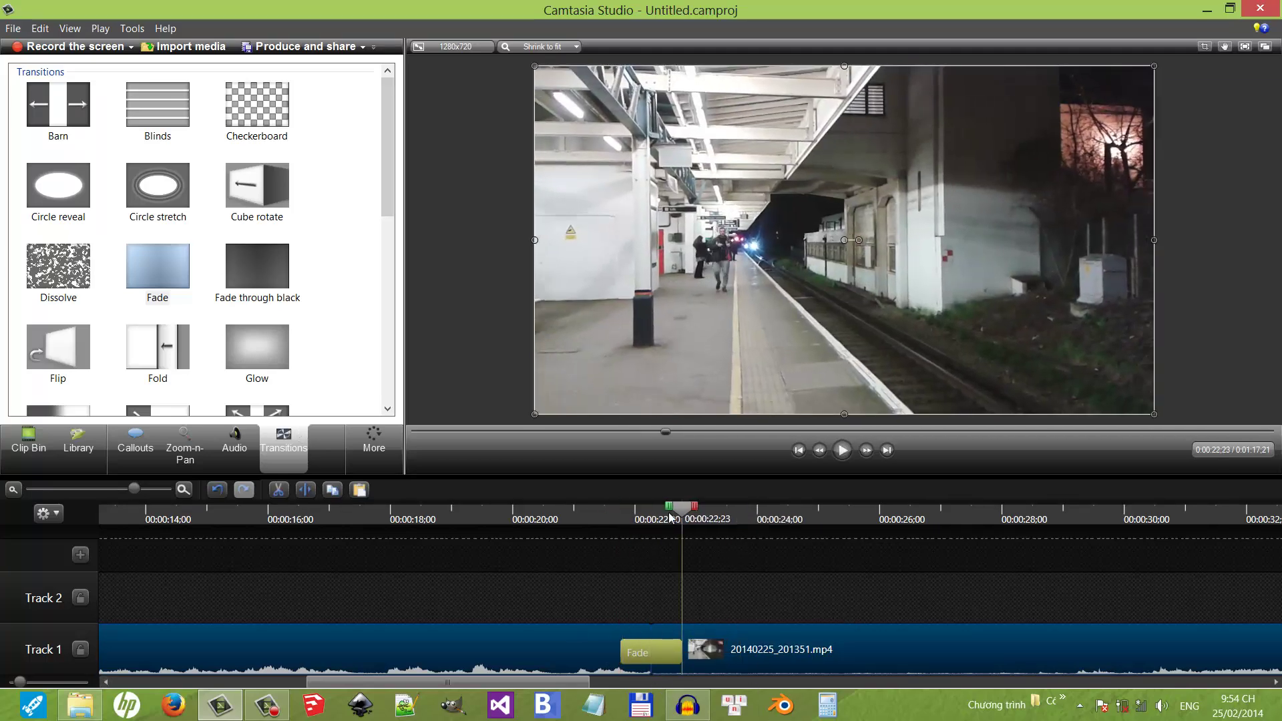
Replace the Fade between 20140225_201052.mp4 and 20140225_201351.mp4 with a Gradient wipe and preview it.
{"action": "left_click", "coordinate": [650, 651]}
{"action": "key", "text": "Delete"}
{"action": "scroll", "coordinate": [267, 200], "scroll_direction": "down", "scroll_amount": 2}
{"action": "left_click_drag", "start_coordinate": [58, 288], "coordinate": [644, 648]}
{"action": "left_click", "coordinate": [601, 520]}
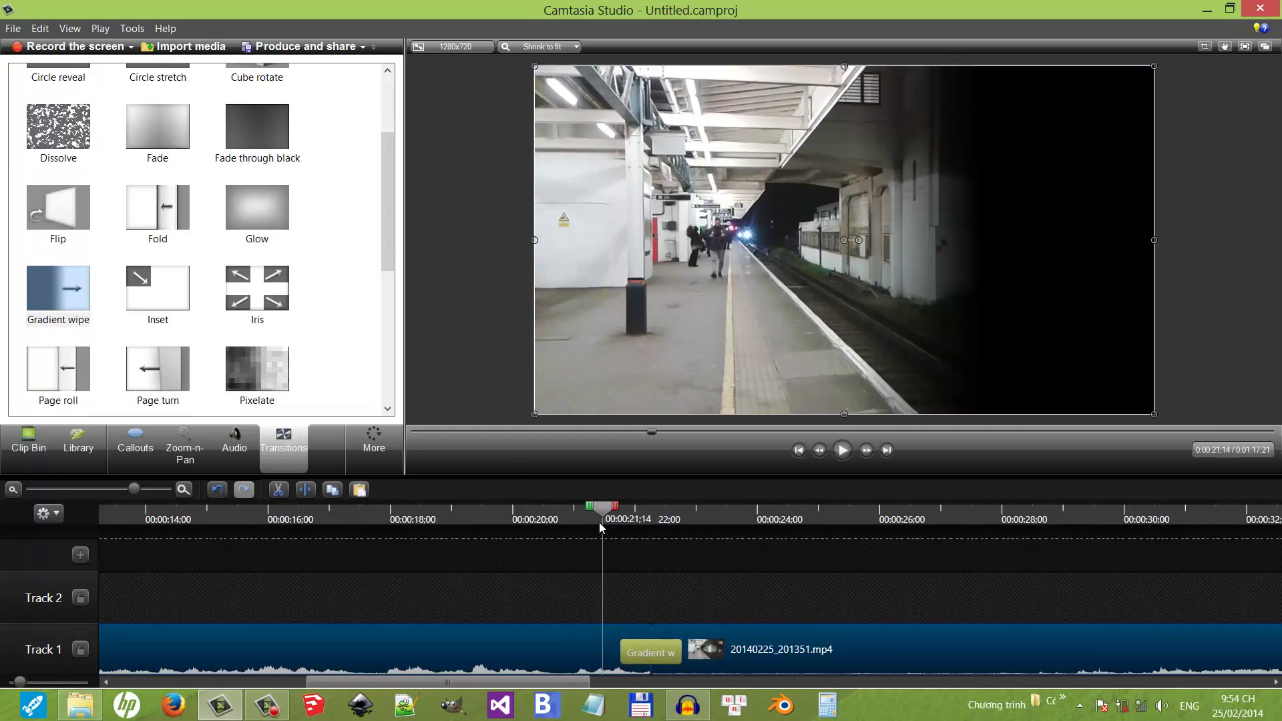
{"action": "key", "text": "space"}
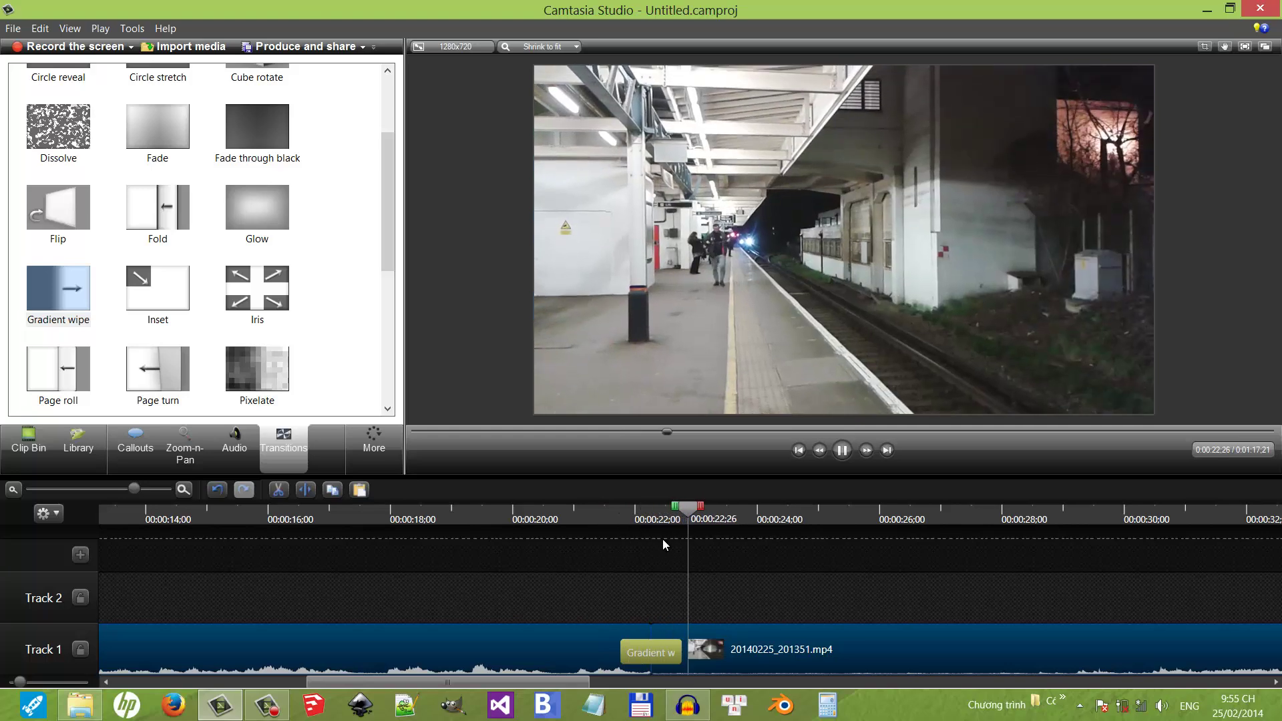
{"action": "key", "text": "space"}
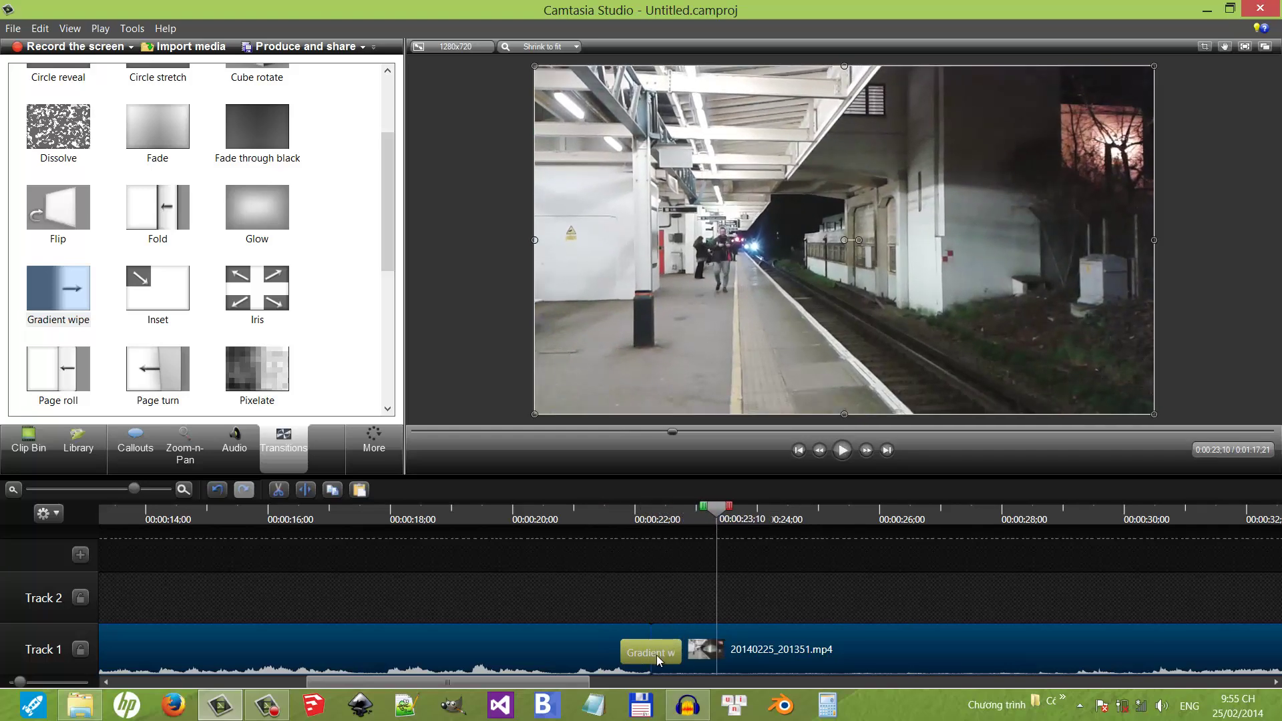
Delete the Gradient wipe before 20140225_201351.mp4, put a Fade transition in its place and preview it.
{"action": "right_click", "coordinate": [656, 655]}
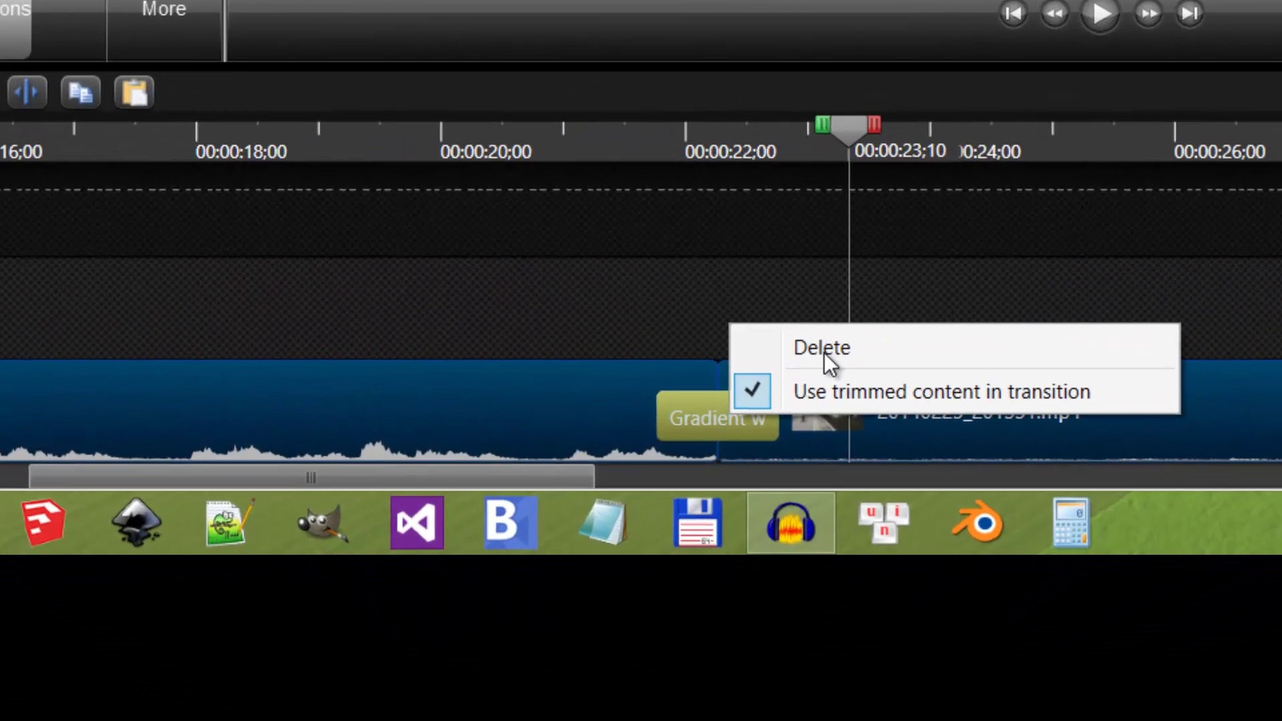
{"action": "left_click", "coordinate": [823, 352]}
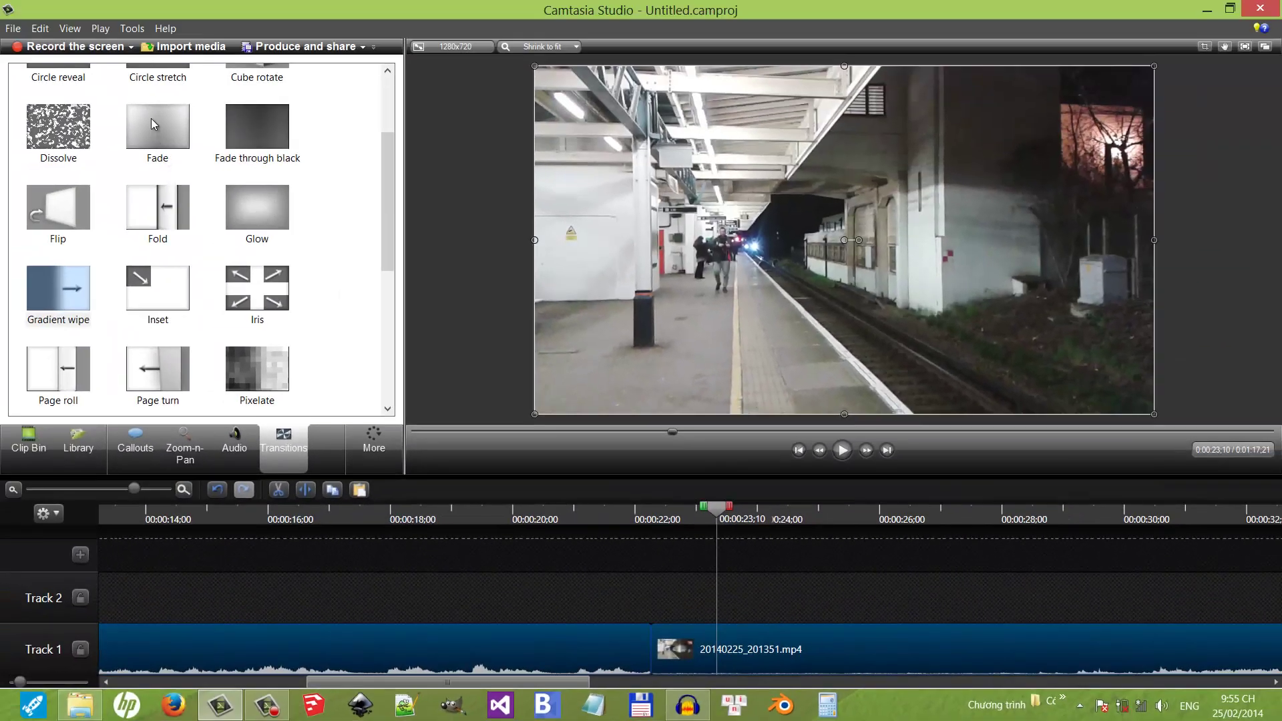
{"action": "left_click_drag", "start_coordinate": [150, 118], "coordinate": [646, 657]}
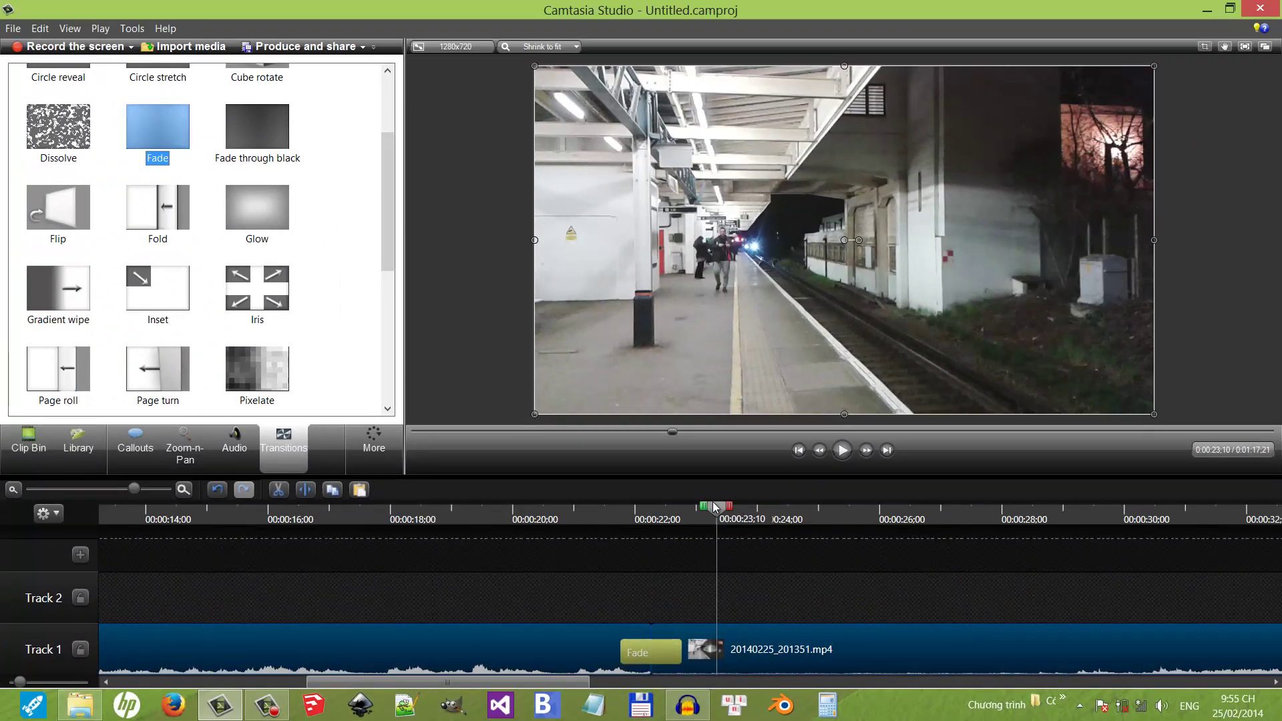
{"action": "left_click_drag", "start_coordinate": [714, 507], "coordinate": [621, 510]}
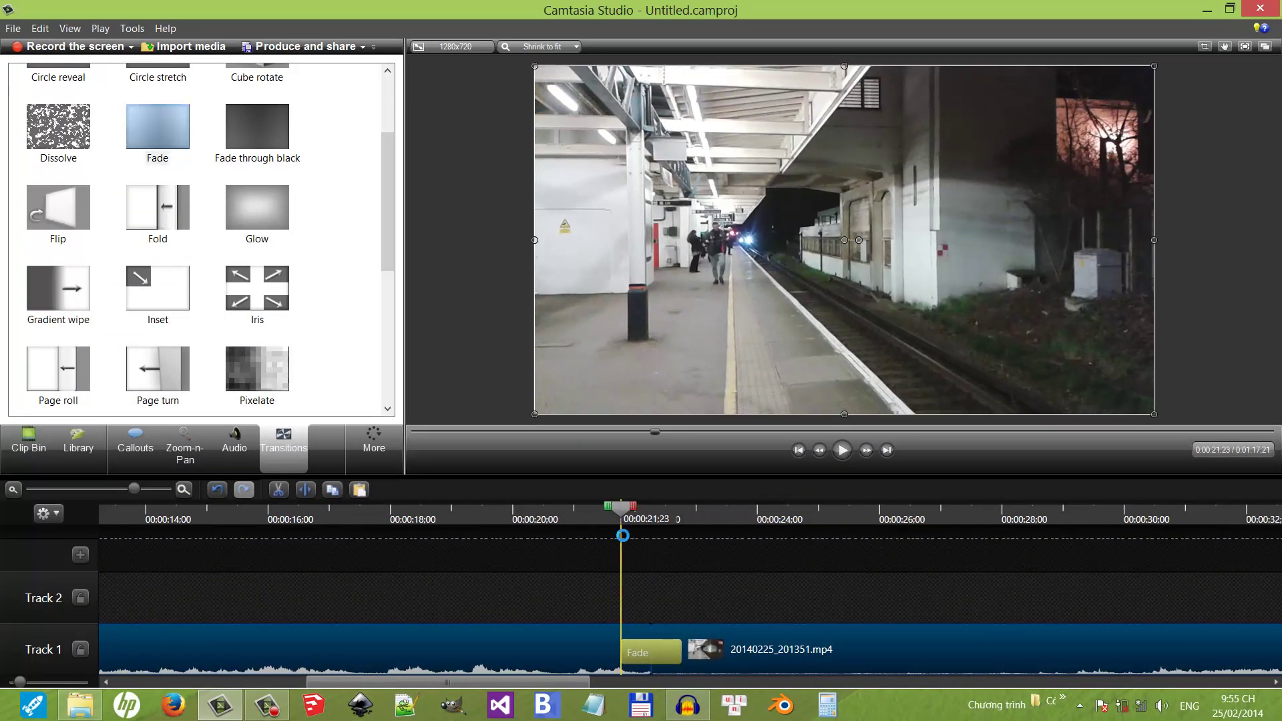
{"action": "key", "text": "space"}
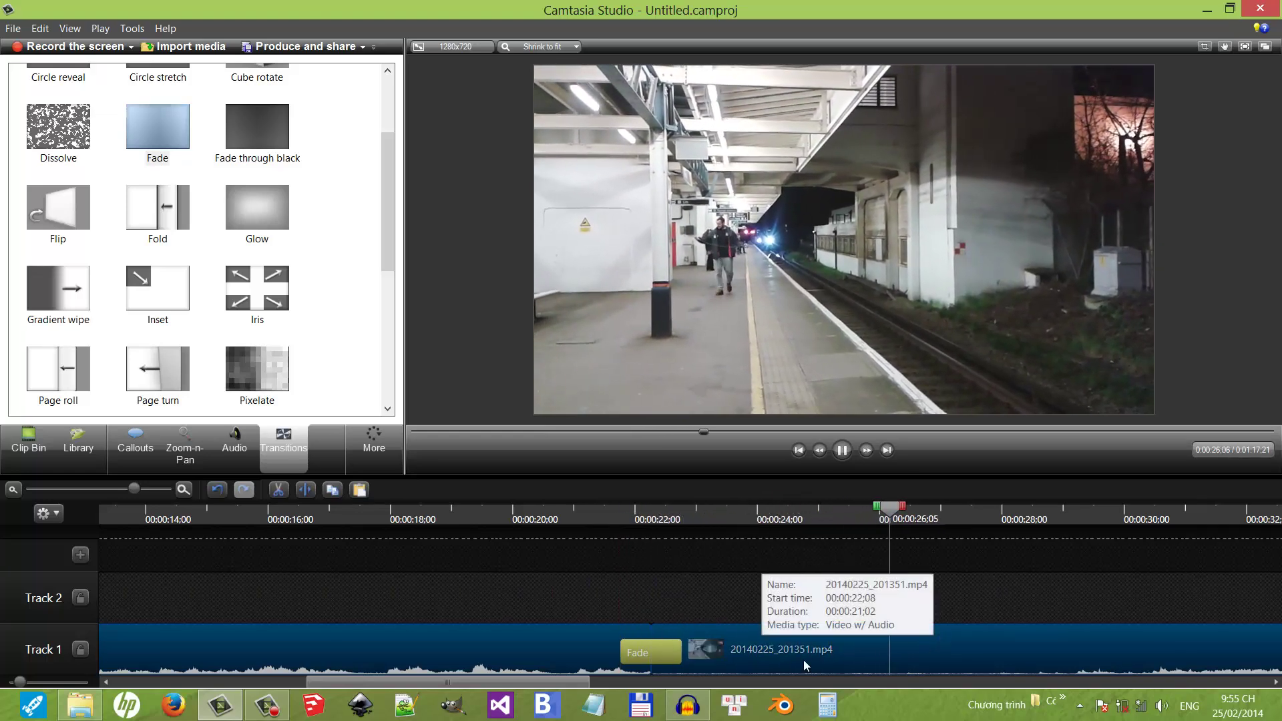
{"action": "key", "text": "space"}
Add a Gradient wipe between 20140225_201351.mp4 and 20140225_202654.mp4 and play back the transition and the footage after it.
{"action": "key", "text": "ctrl+minus"}
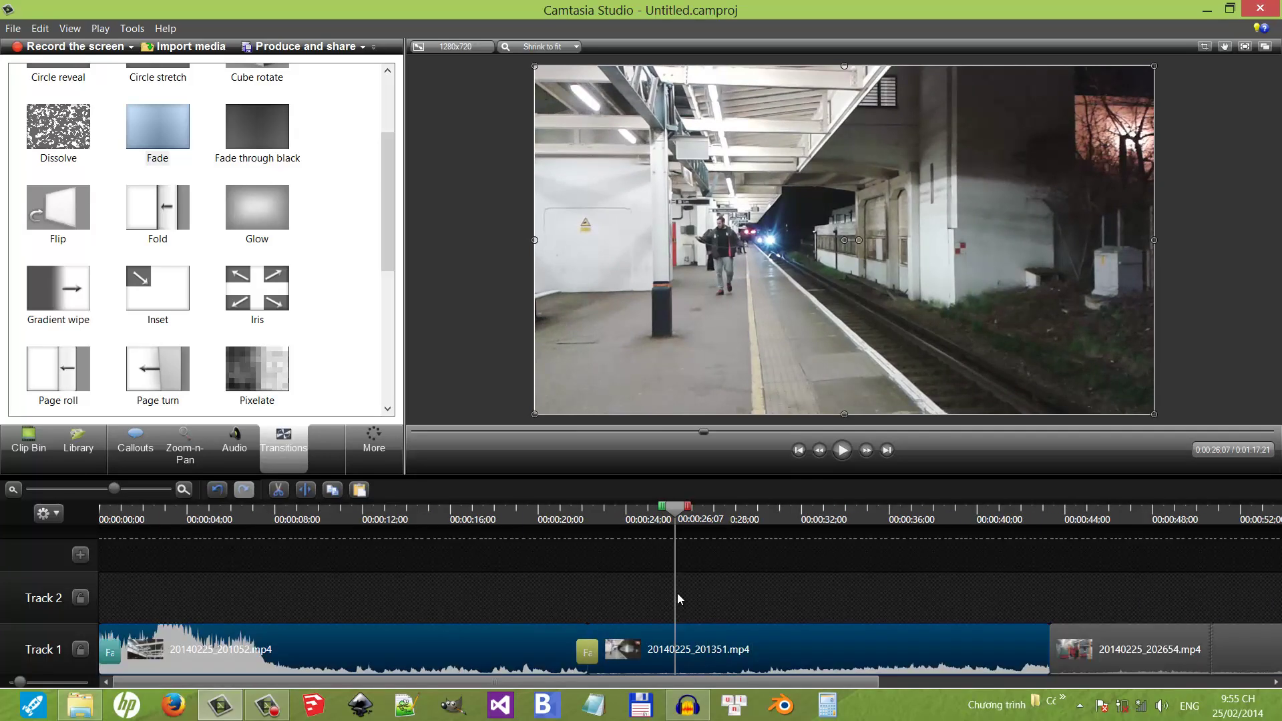
{"action": "left_click", "coordinate": [1052, 566]}
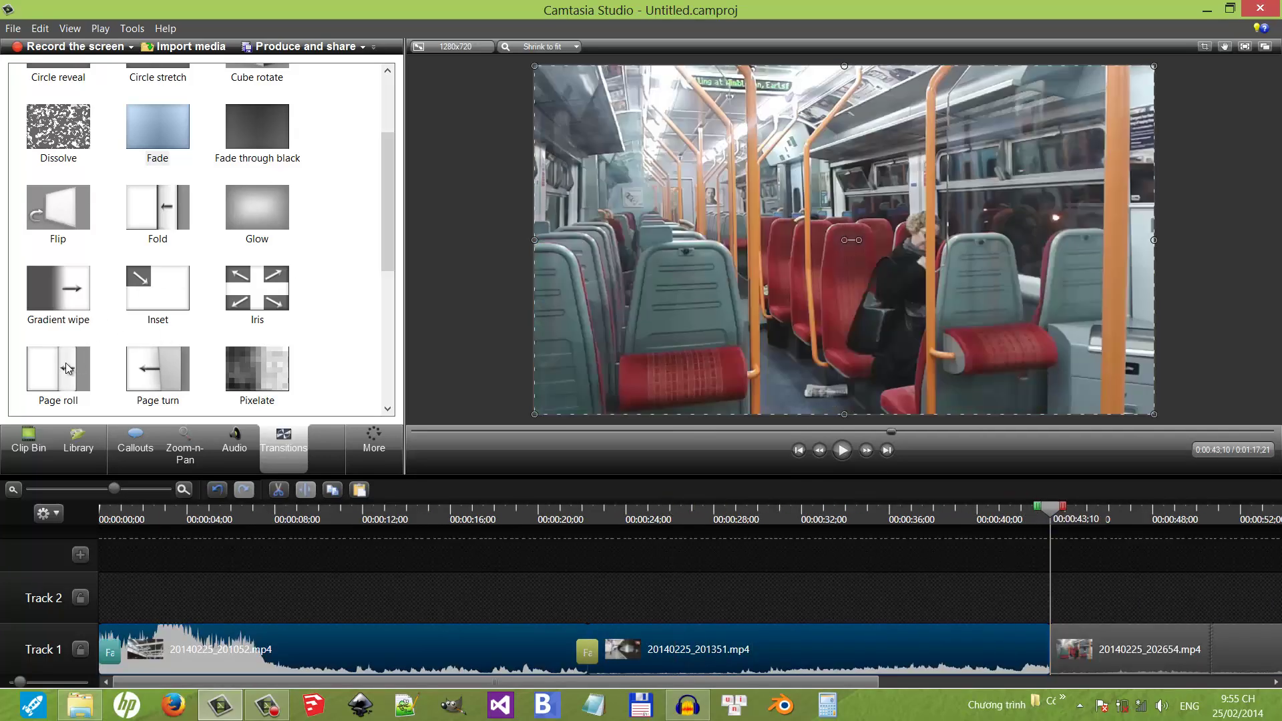
{"action": "left_click_drag", "start_coordinate": [60, 300], "coordinate": [1051, 653]}
{"action": "left_click", "coordinate": [1038, 521]}
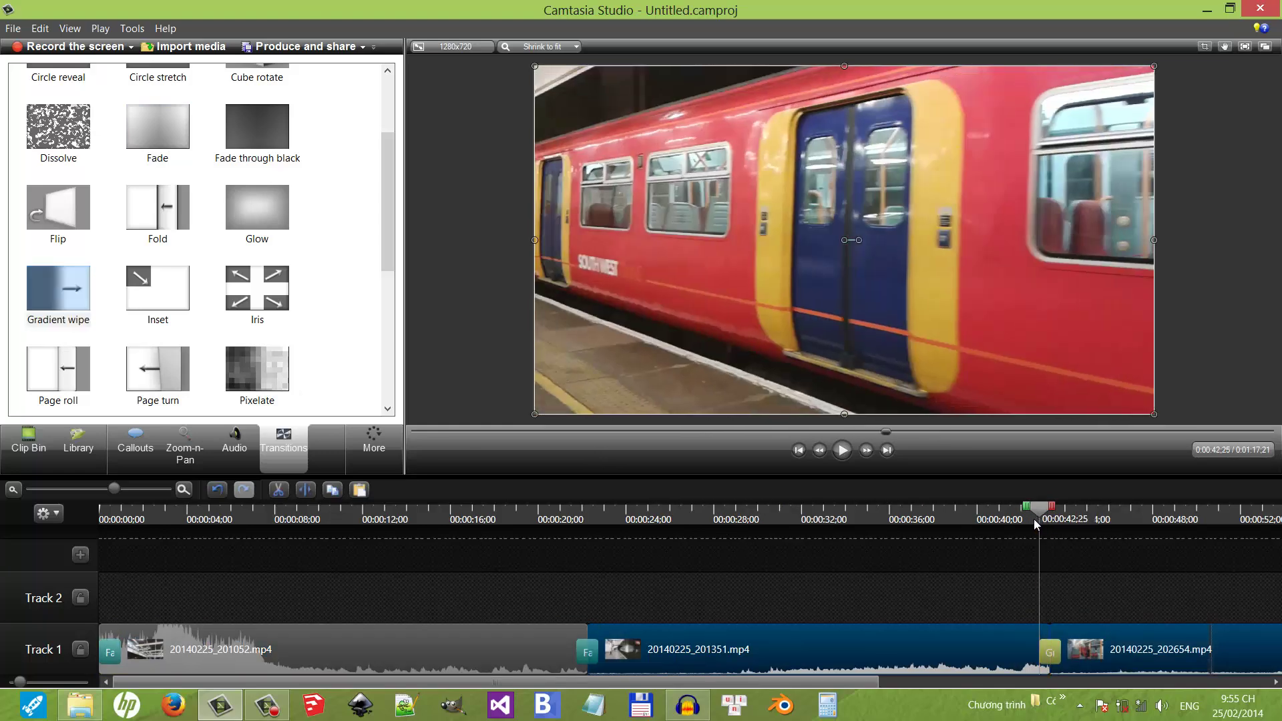
{"action": "key", "text": "space"}
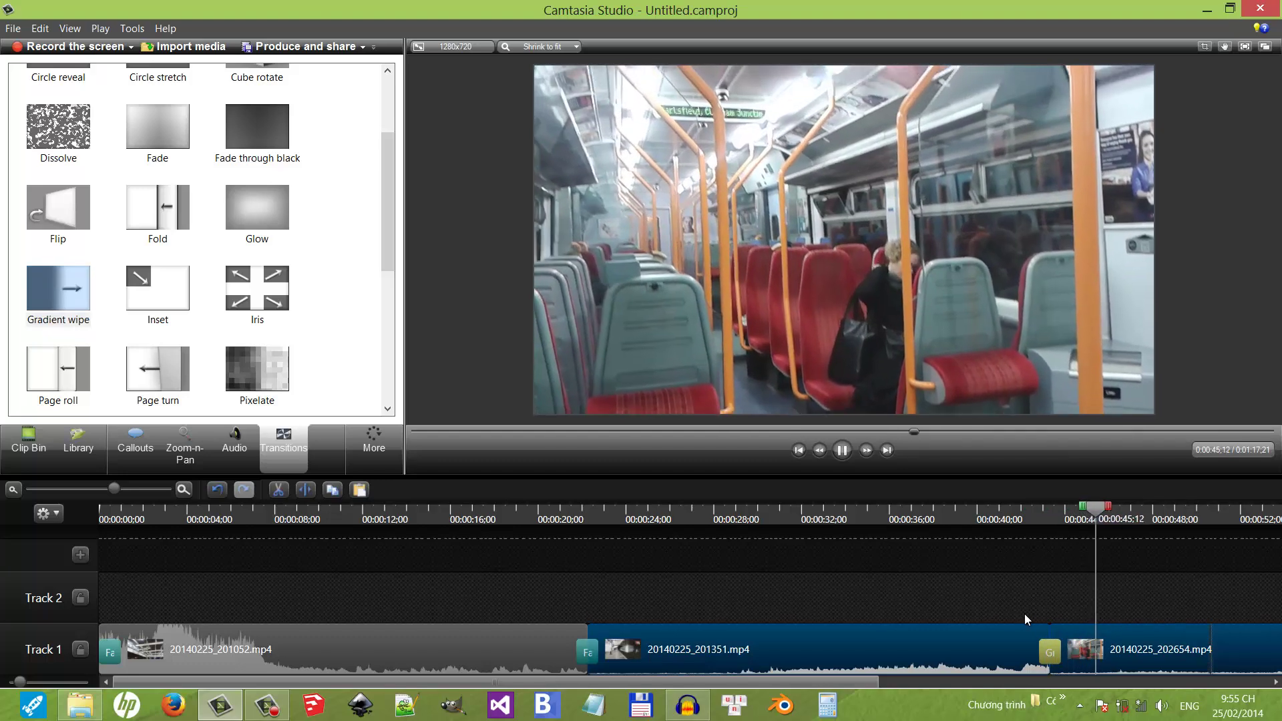
{"action": "left_click_drag", "start_coordinate": [1106, 511], "coordinate": [874, 527]}
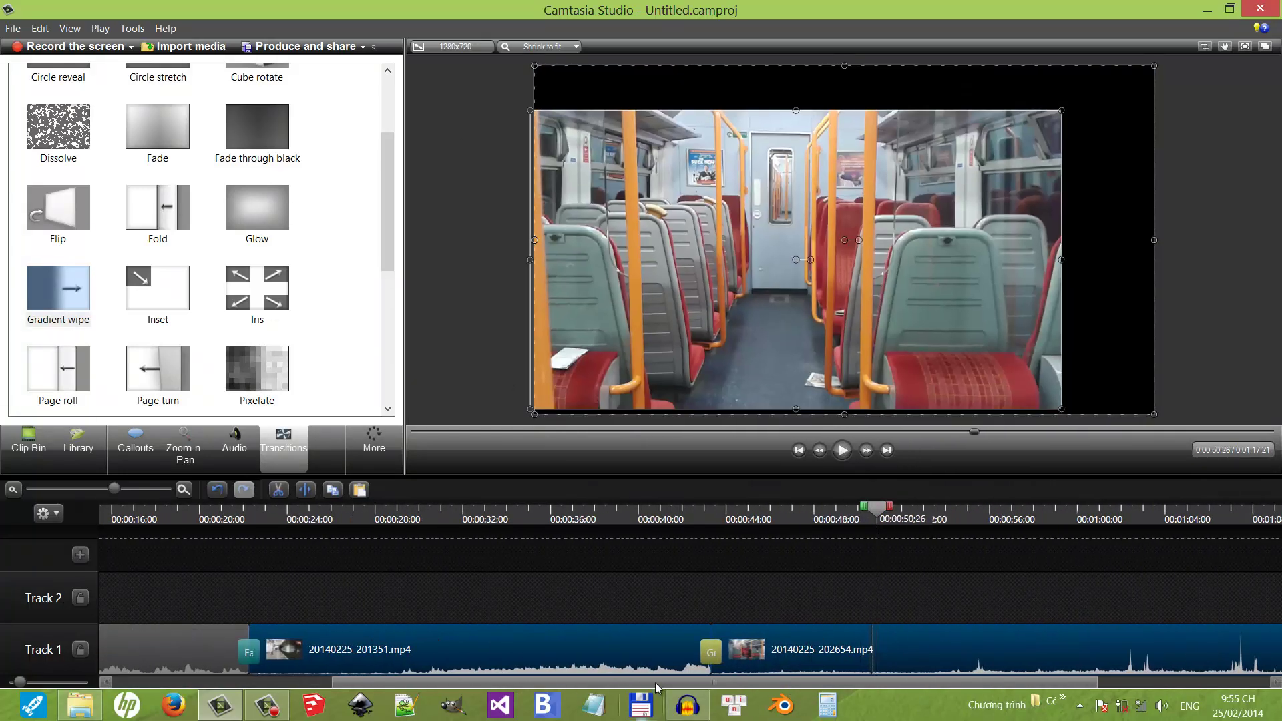
Add a text callout on Track 2 at about 0:00:02, over 20140225_201052.mp4.
{"action": "left_click_drag", "start_coordinate": [655, 682], "coordinate": [435, 682]}
{"action": "left_click", "coordinate": [137, 530]}
{"action": "left_click", "coordinate": [154, 507]}
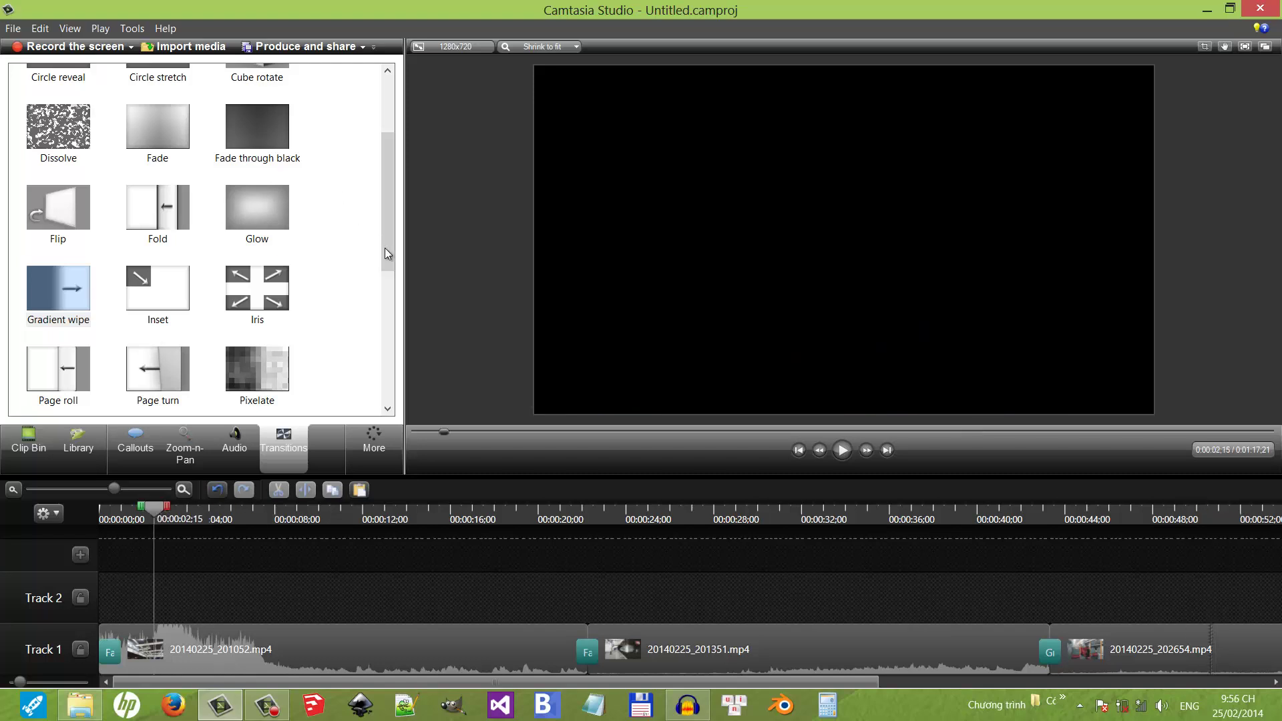
{"action": "left_click_drag", "start_coordinate": [395, 231], "coordinate": [394, 177]}
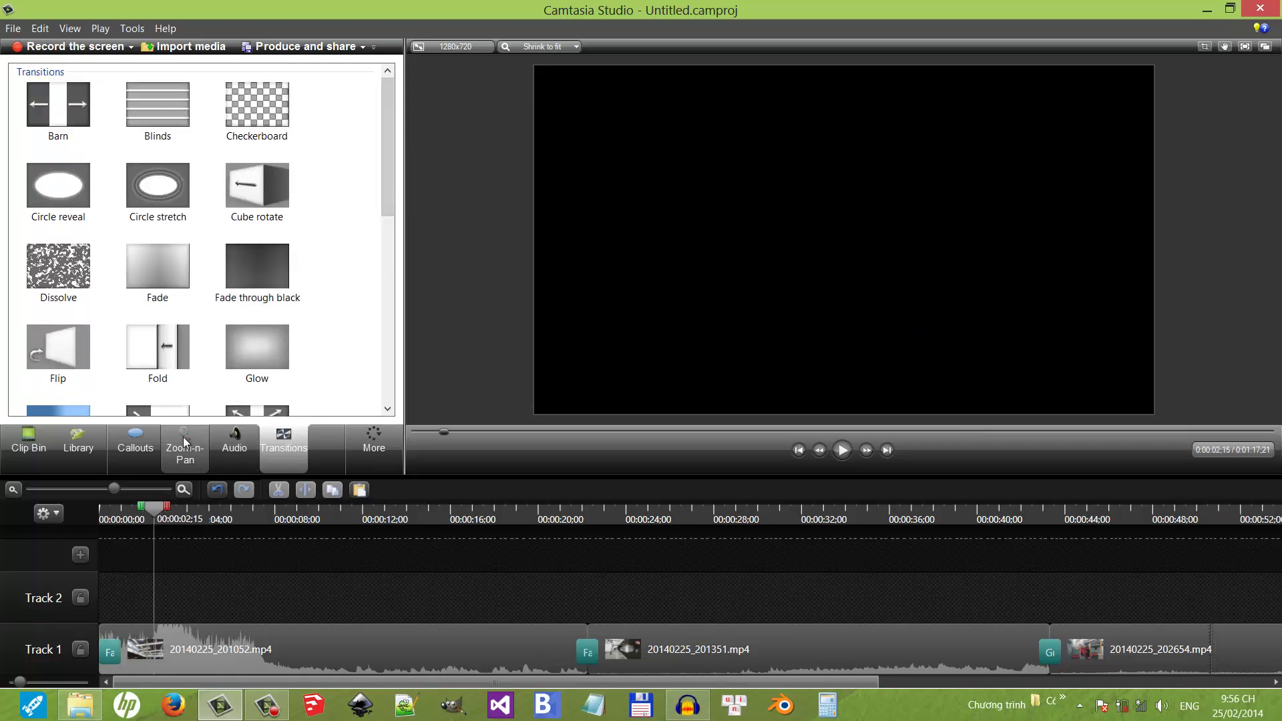
{"action": "left_click", "coordinate": [137, 445]}
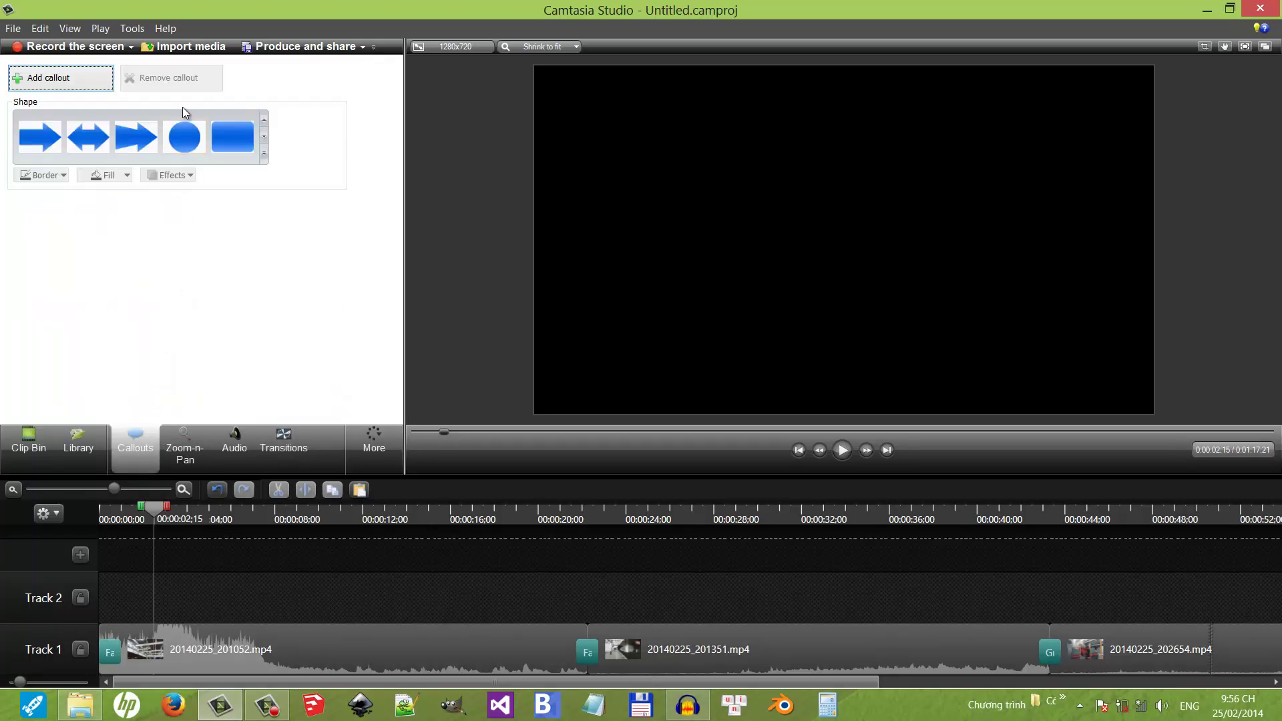
{"action": "left_click", "coordinate": [264, 153]}
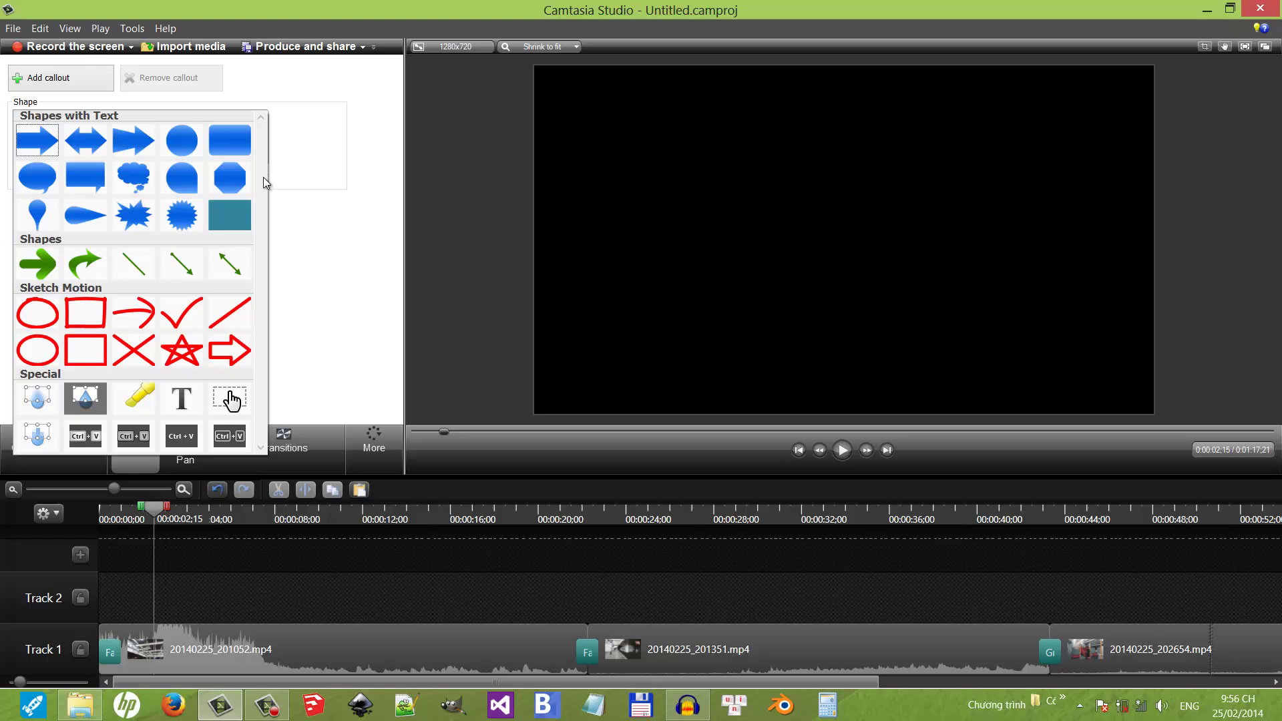
{"action": "left_click", "coordinate": [187, 405]}
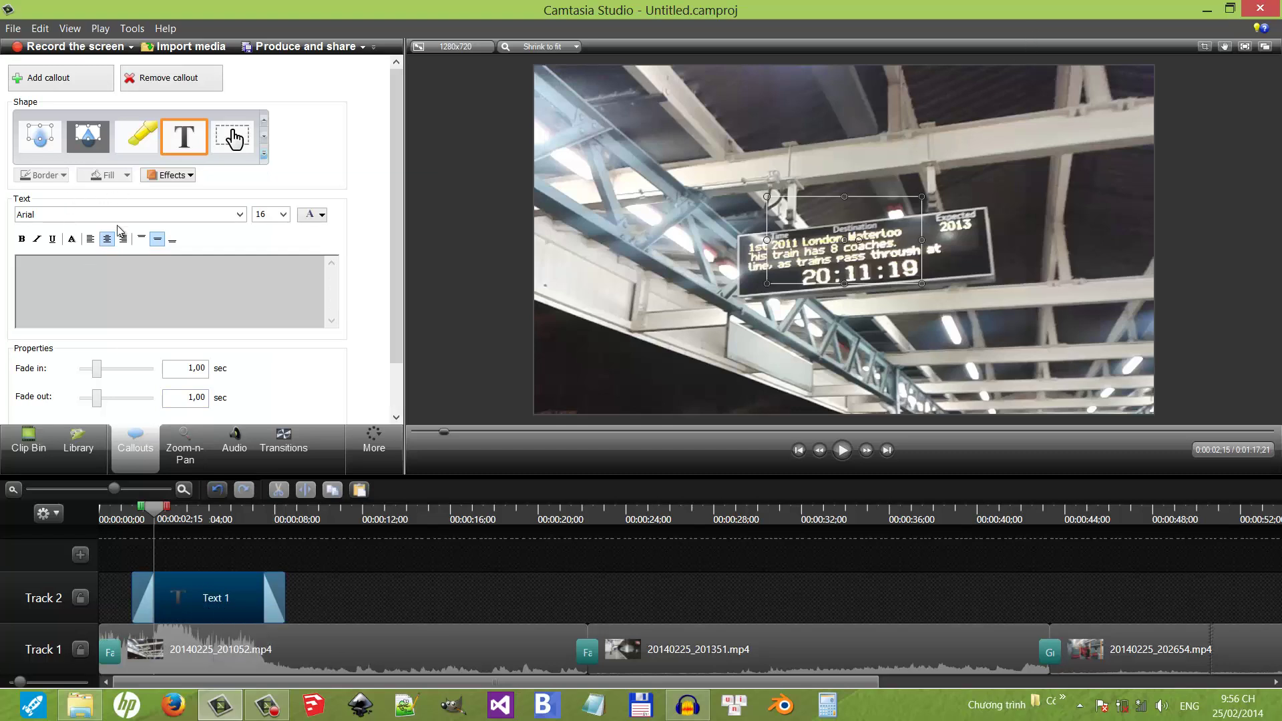
Enter "Đợi tàu về nhà" as the callout's text at font size 72, using Vietnamese keyboard input.
{"action": "left_click", "coordinate": [284, 216]}
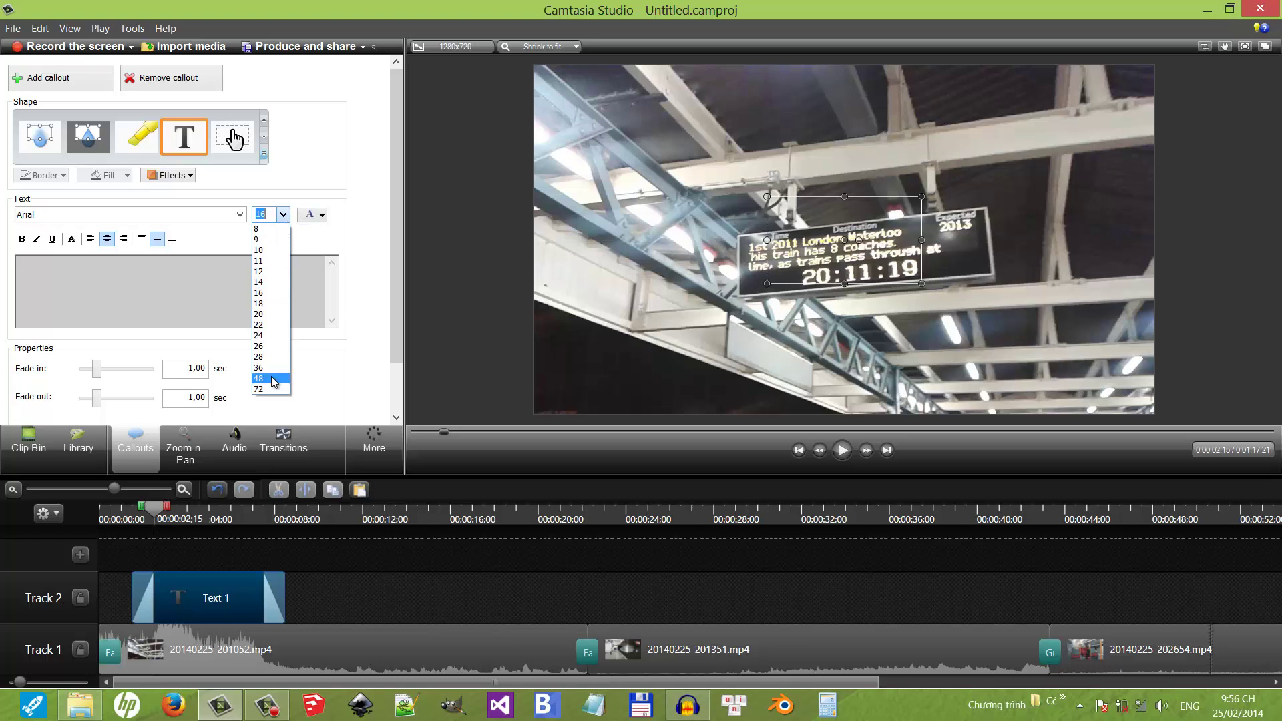
{"action": "left_click", "coordinate": [273, 379]}
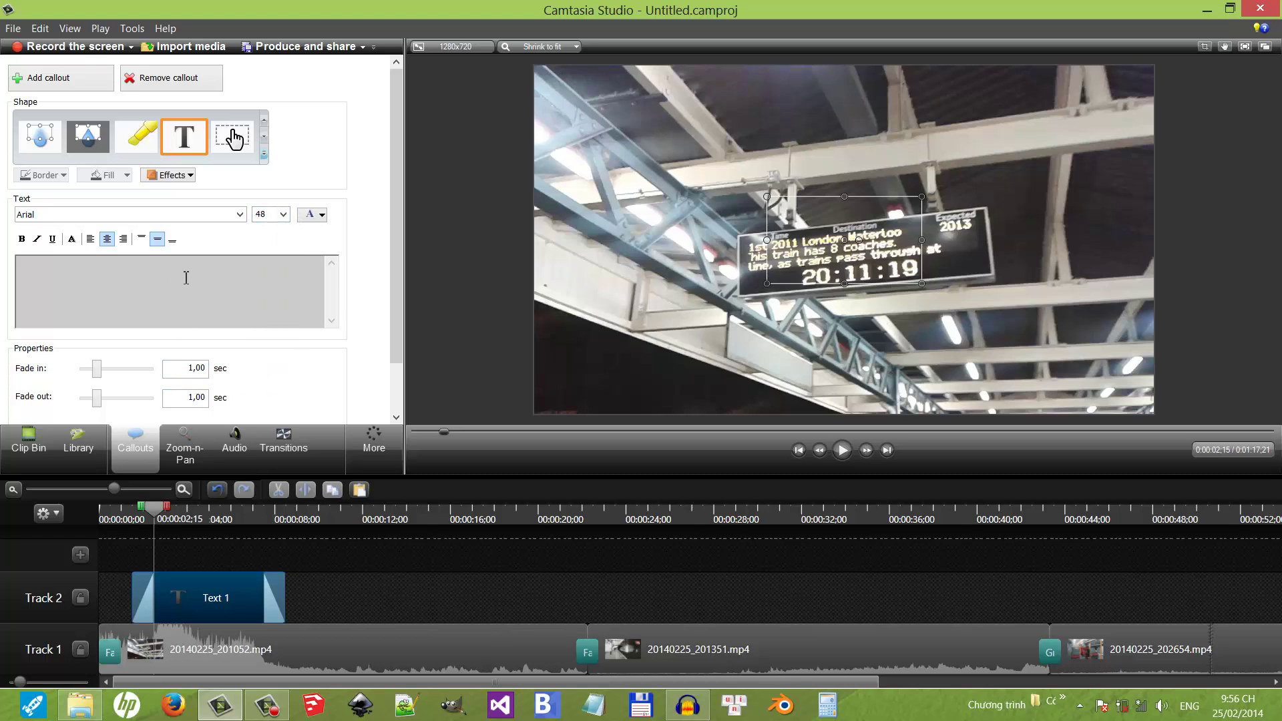
{"action": "left_click", "coordinate": [1079, 706]}
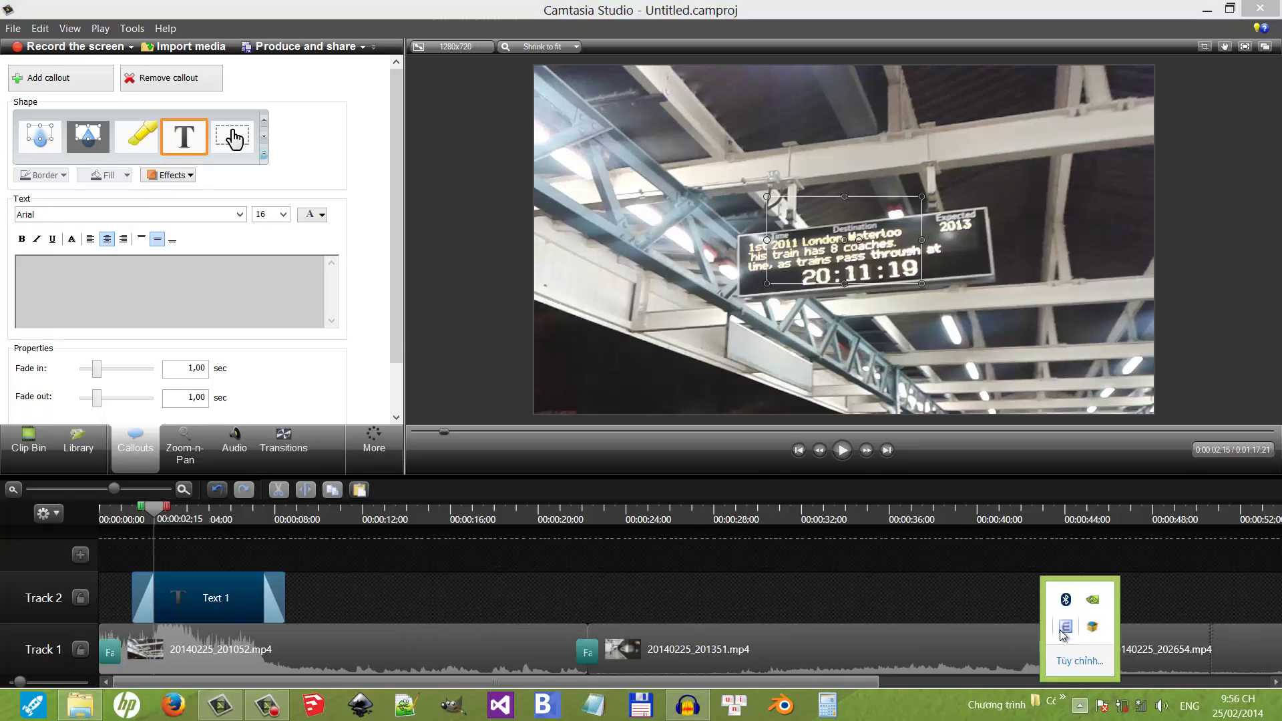
{"action": "left_click", "coordinate": [1065, 627]}
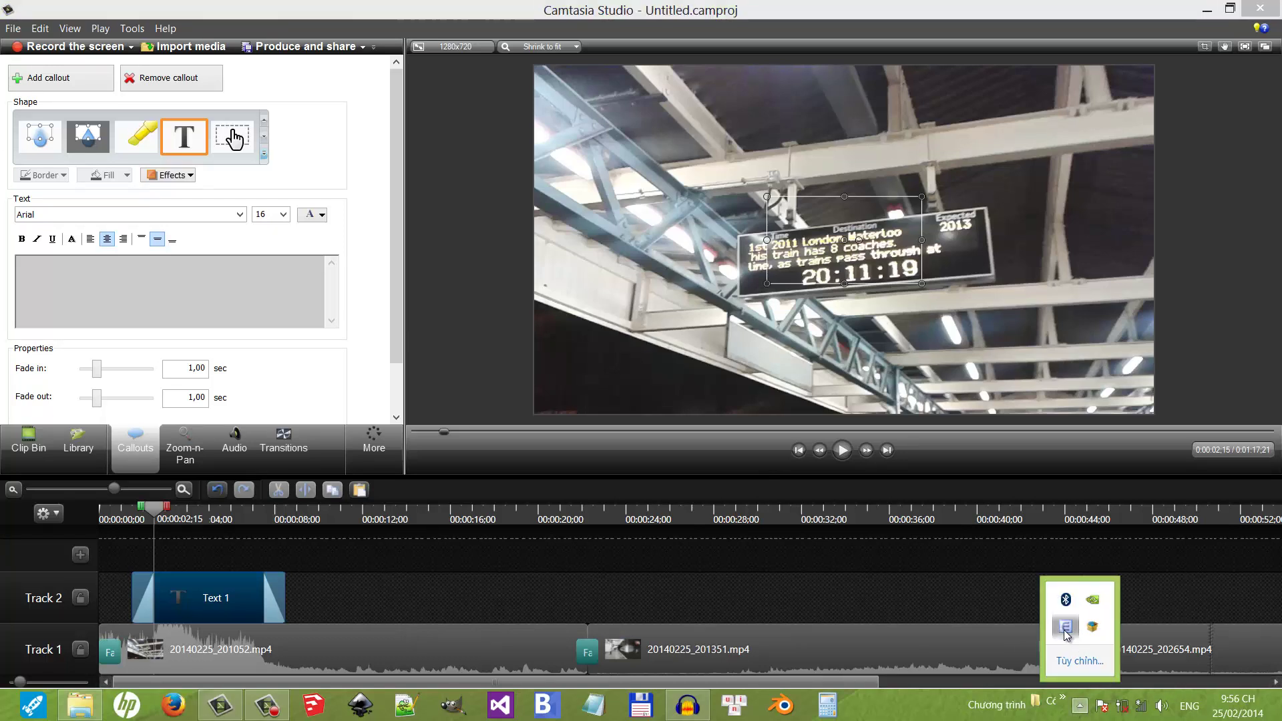
{"action": "left_click", "coordinate": [179, 284]}
{"action": "type", "text": "Đợi tàu về nhà"}
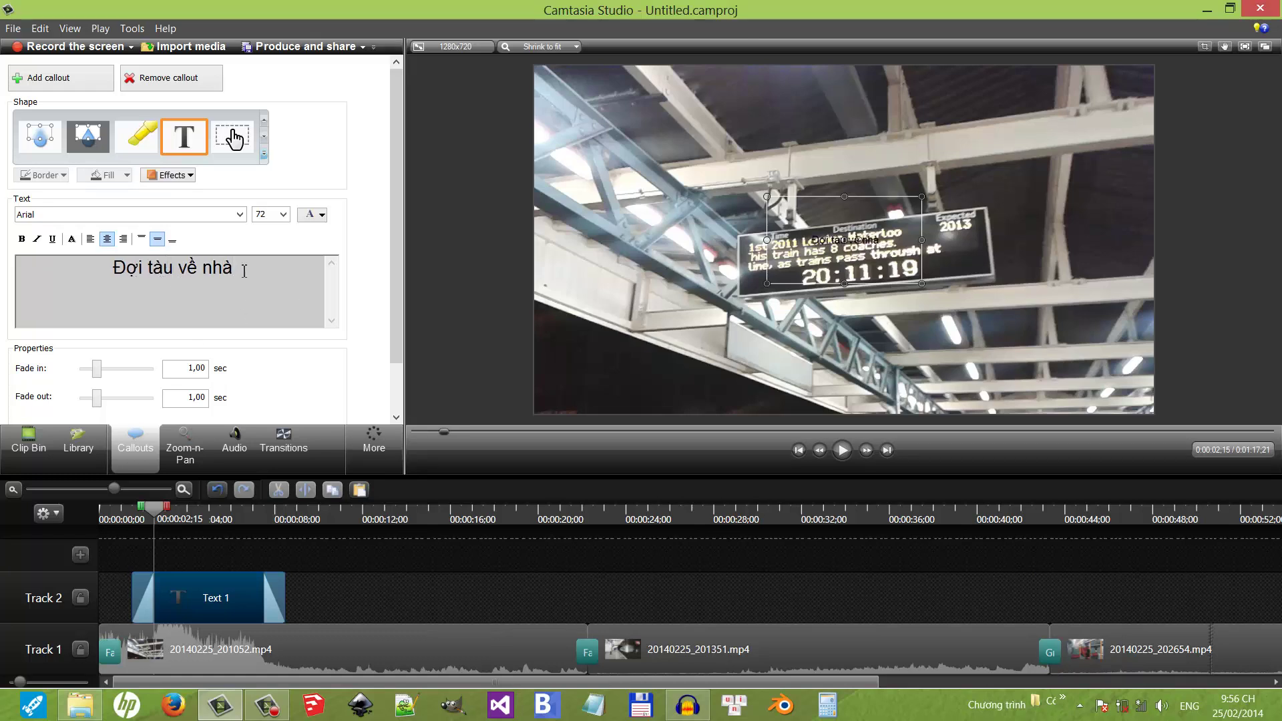
Colour the callout text white and move the callout onto the dark lower-left area of the video frame.
{"action": "left_click_drag", "start_coordinate": [244, 270], "coordinate": [16, 267]}
{"action": "left_click", "coordinate": [323, 215]}
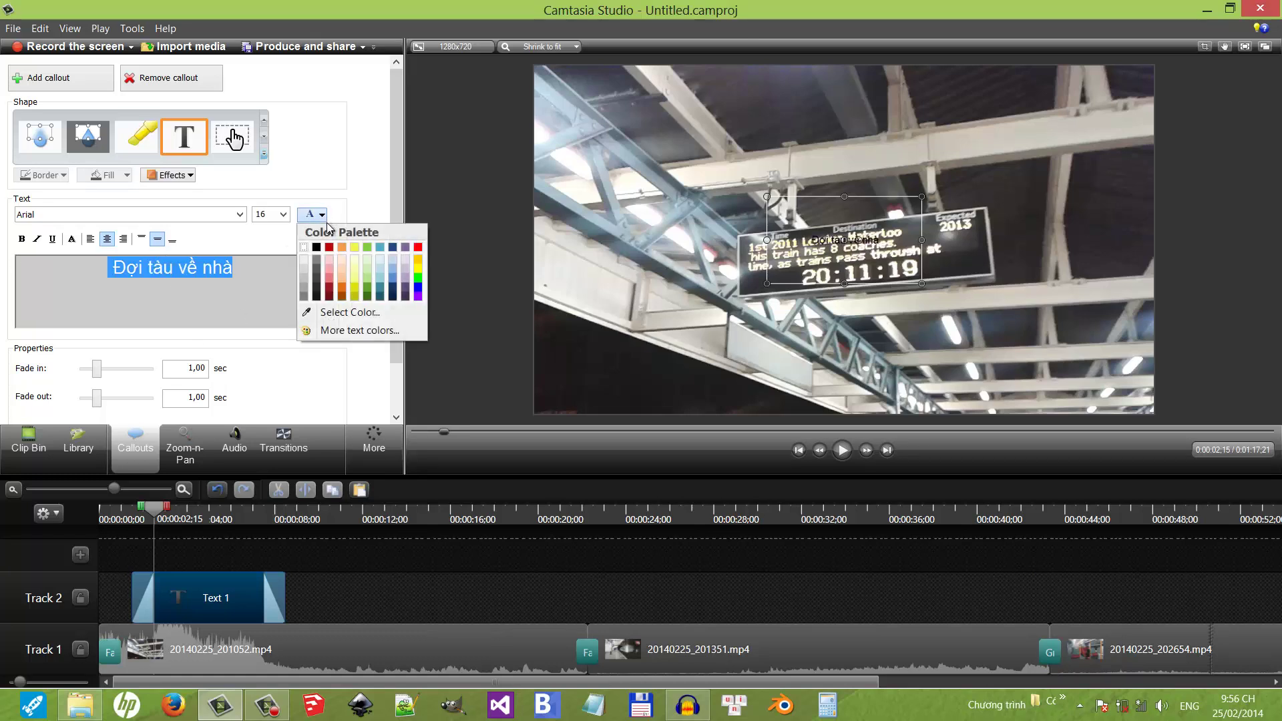
{"action": "left_click", "coordinate": [305, 261]}
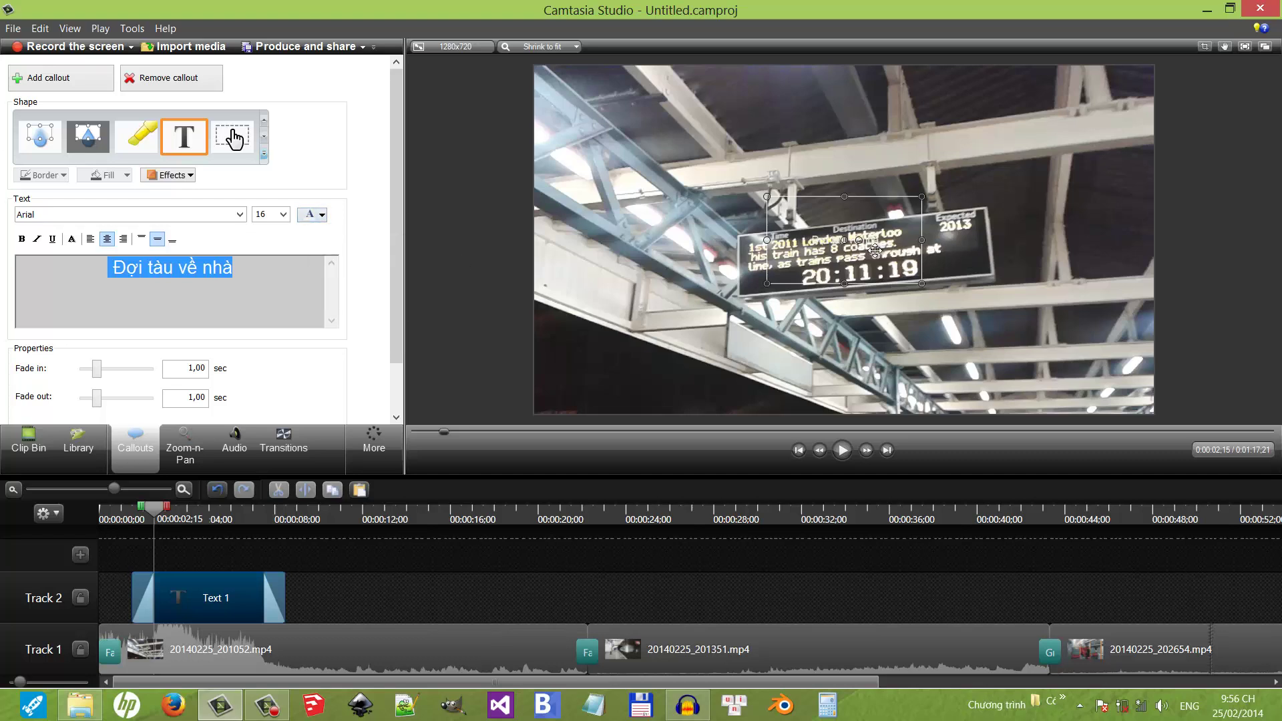
{"action": "left_click_drag", "start_coordinate": [858, 267], "coordinate": [657, 391]}
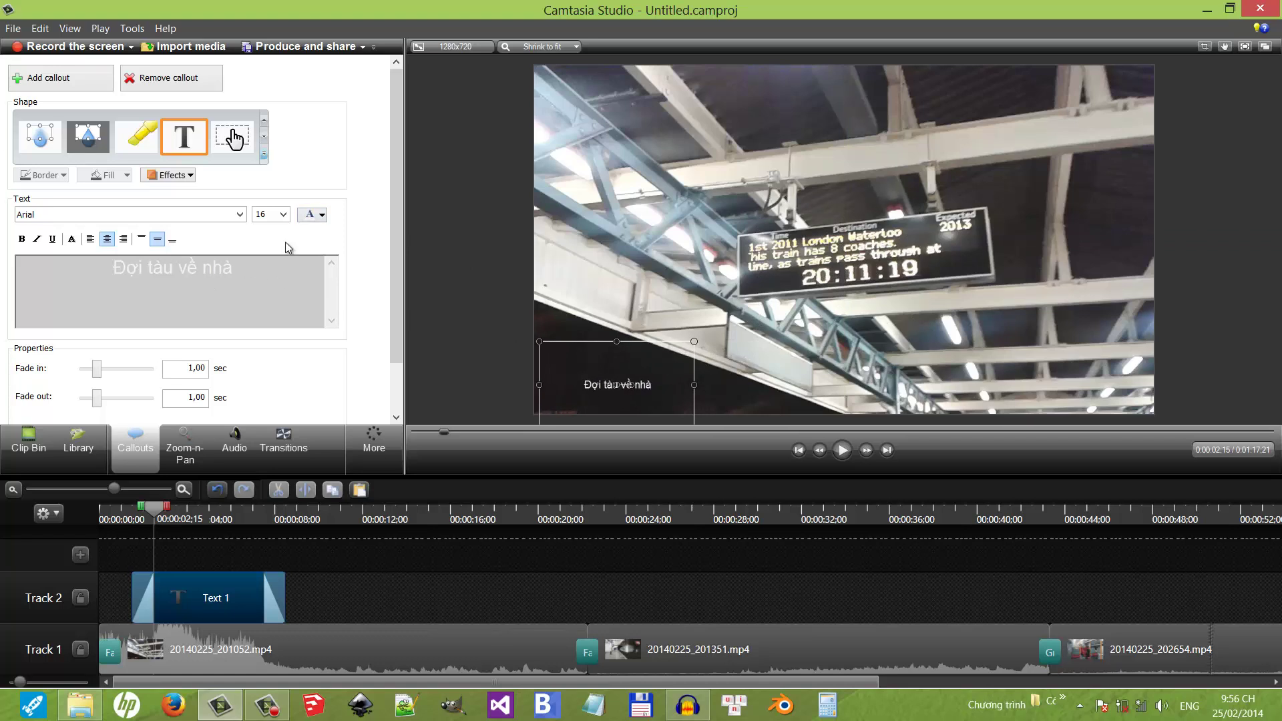
Set the font size of the callout text "Đợi tàu về nhà" to 100.
{"action": "left_click", "coordinate": [268, 214]}
{"action": "left_click_drag", "start_coordinate": [253, 269], "coordinate": [14, 274]}
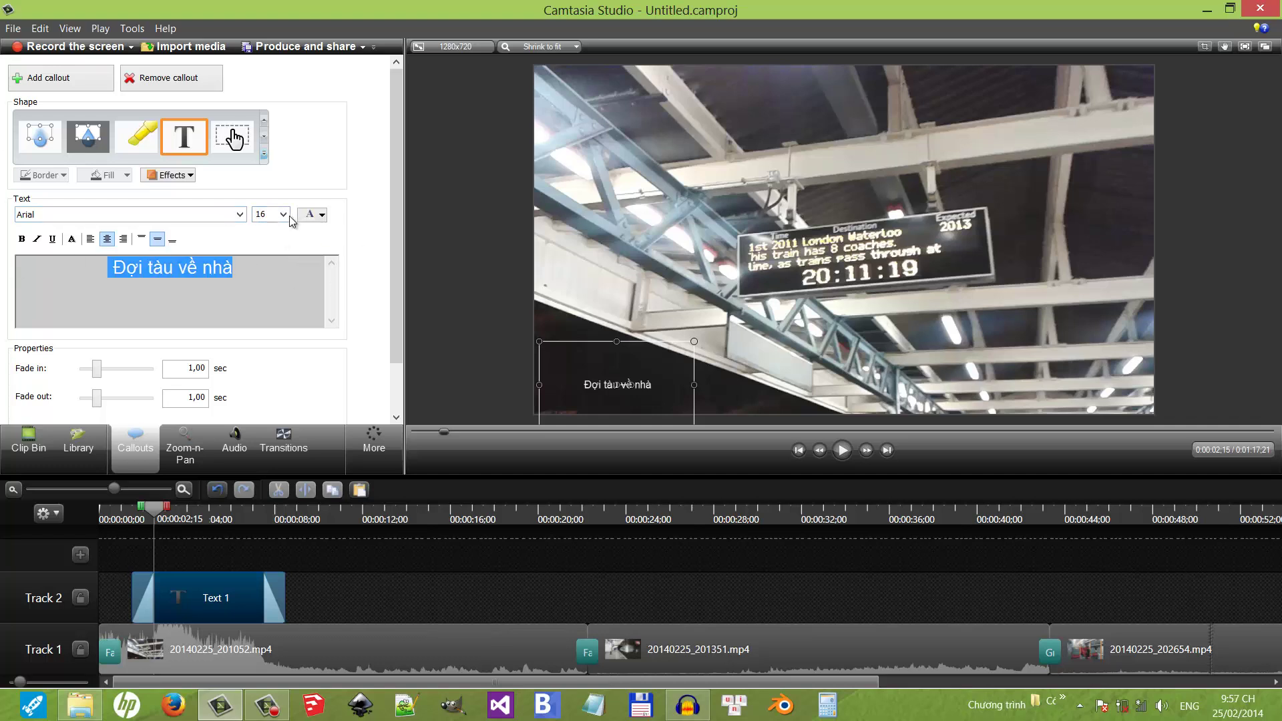
{"action": "type", "text": "100"}
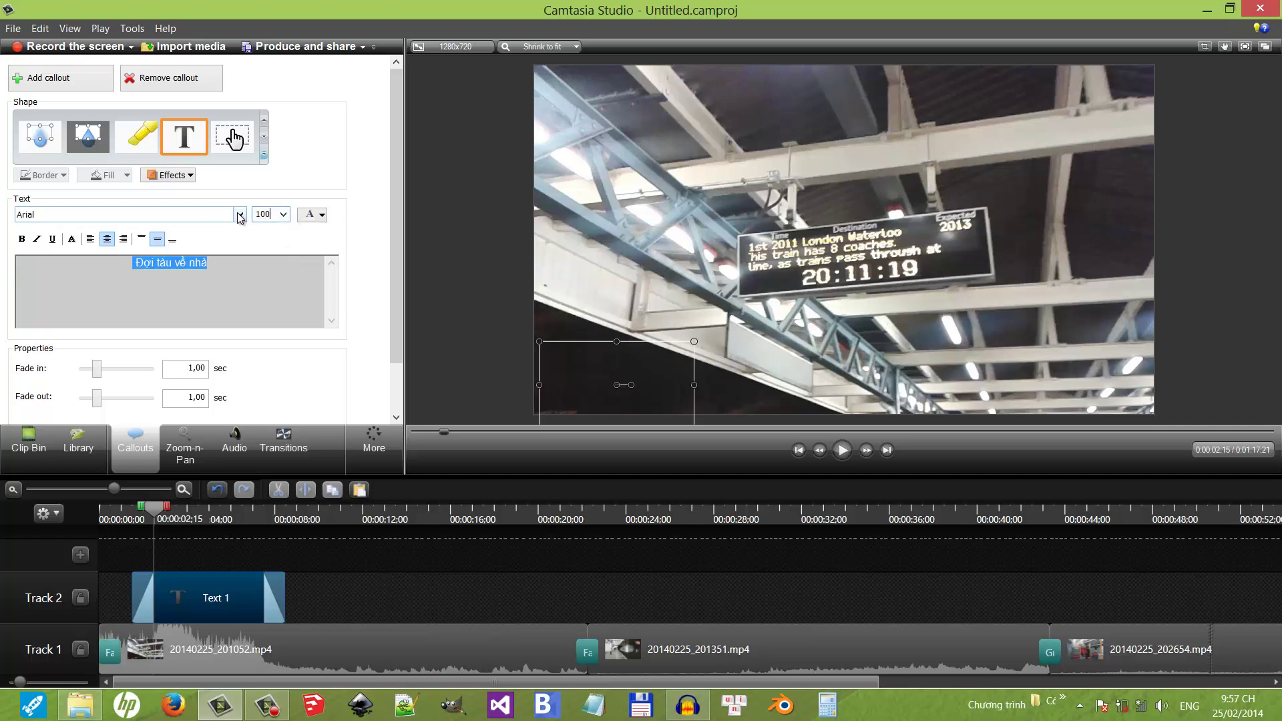
{"action": "key", "text": "Return"}
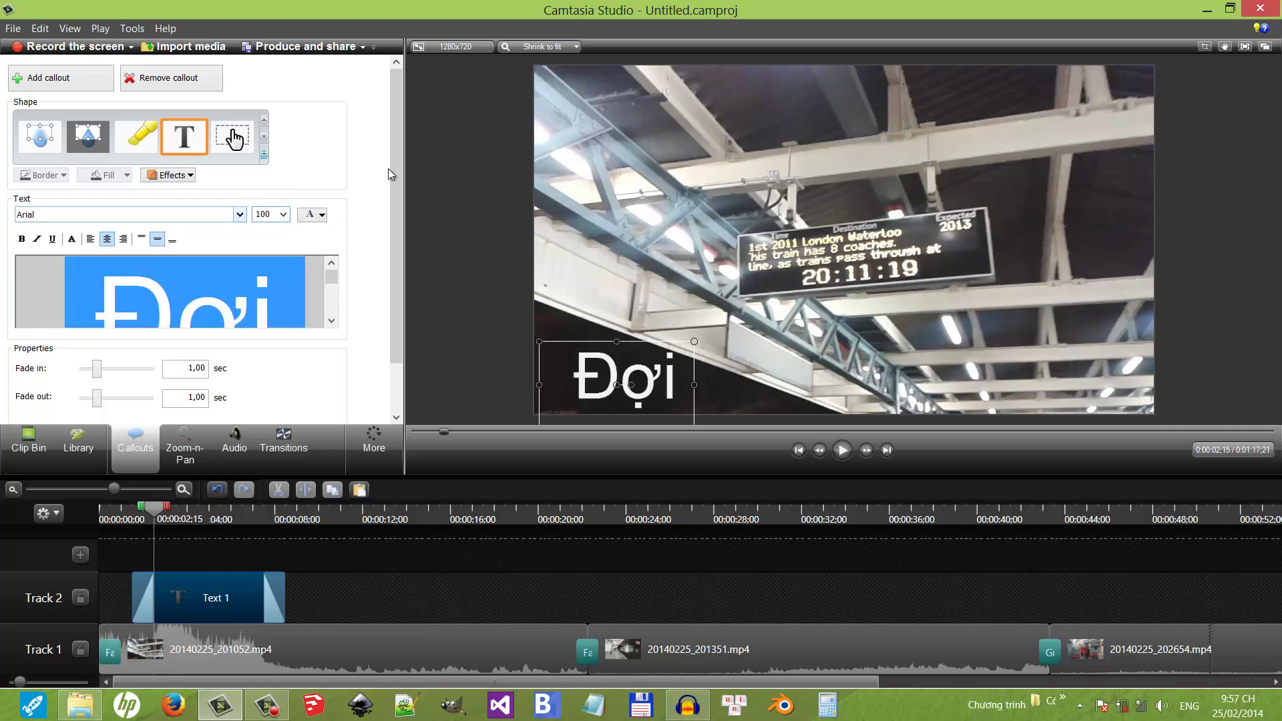
Widen the callout so its text fits on one line, move it above the departure board and preview it from the start.
{"action": "left_click_drag", "start_coordinate": [695, 381], "coordinate": [1087, 385]}
{"action": "left_click_drag", "start_coordinate": [896, 376], "coordinate": [896, 161]}
{"action": "left_click", "coordinate": [100, 519]}
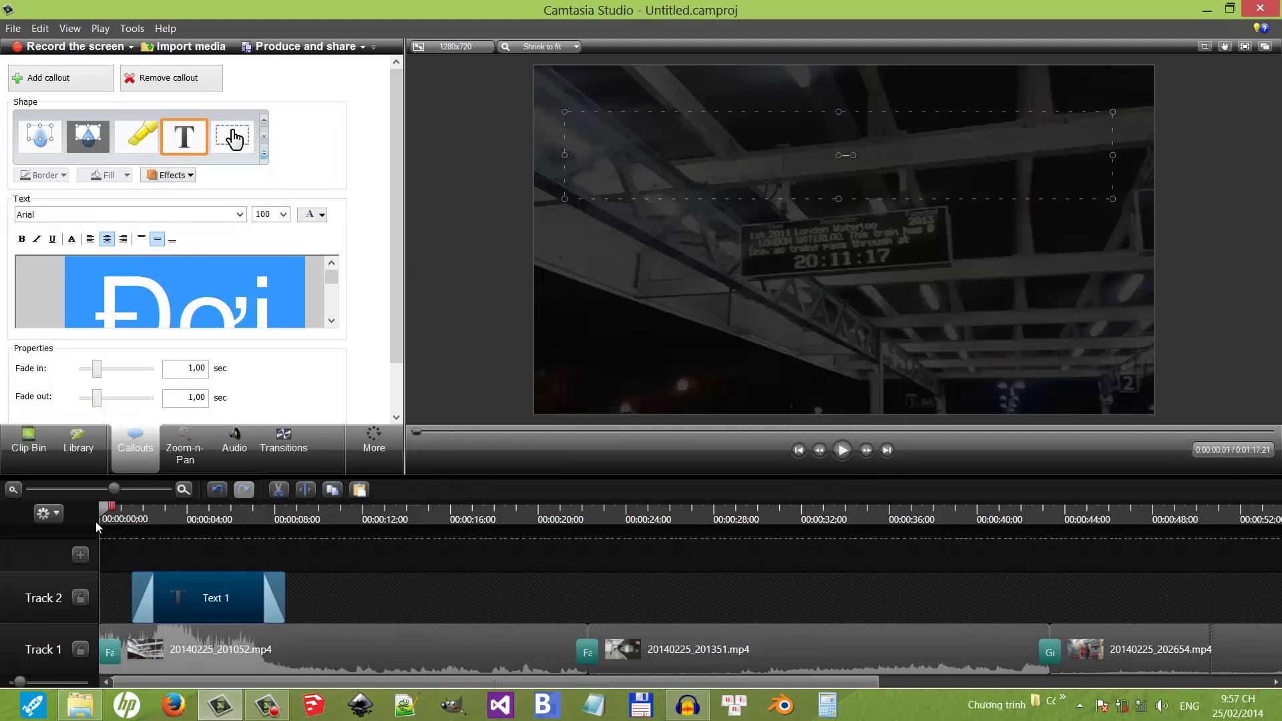
{"action": "left_click", "coordinate": [842, 449]}
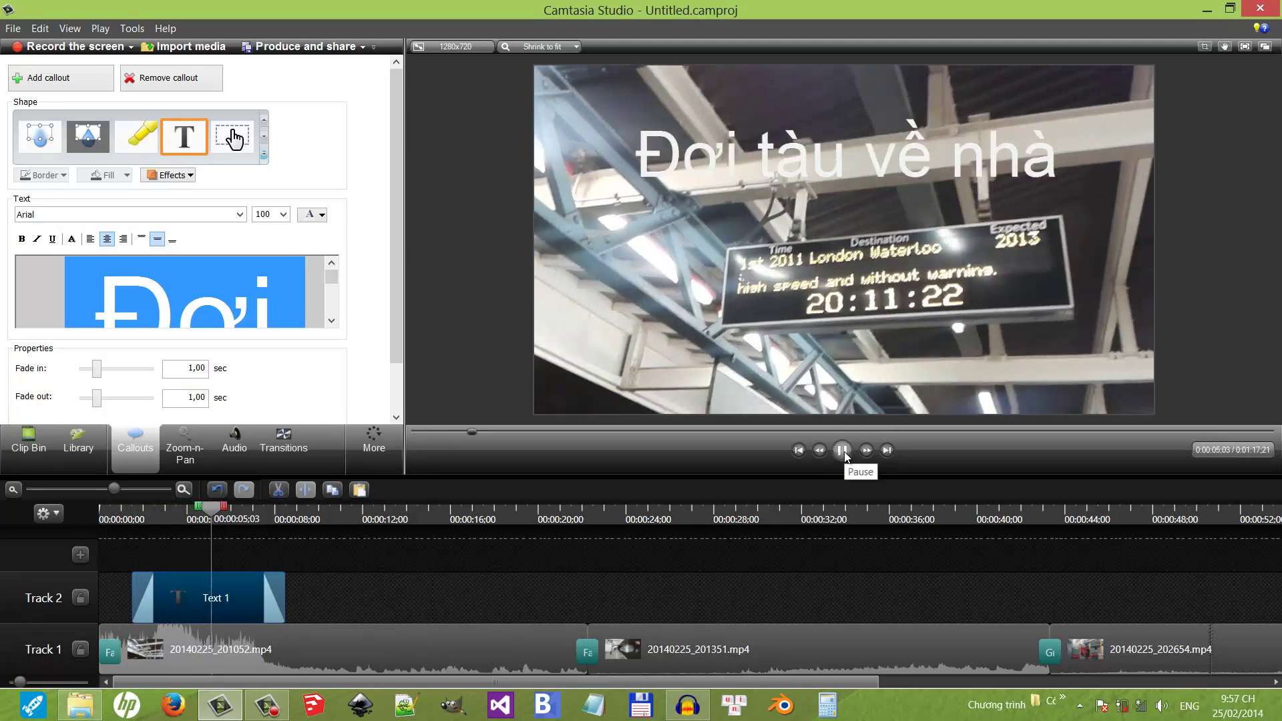
{"action": "left_click", "coordinate": [843, 449]}
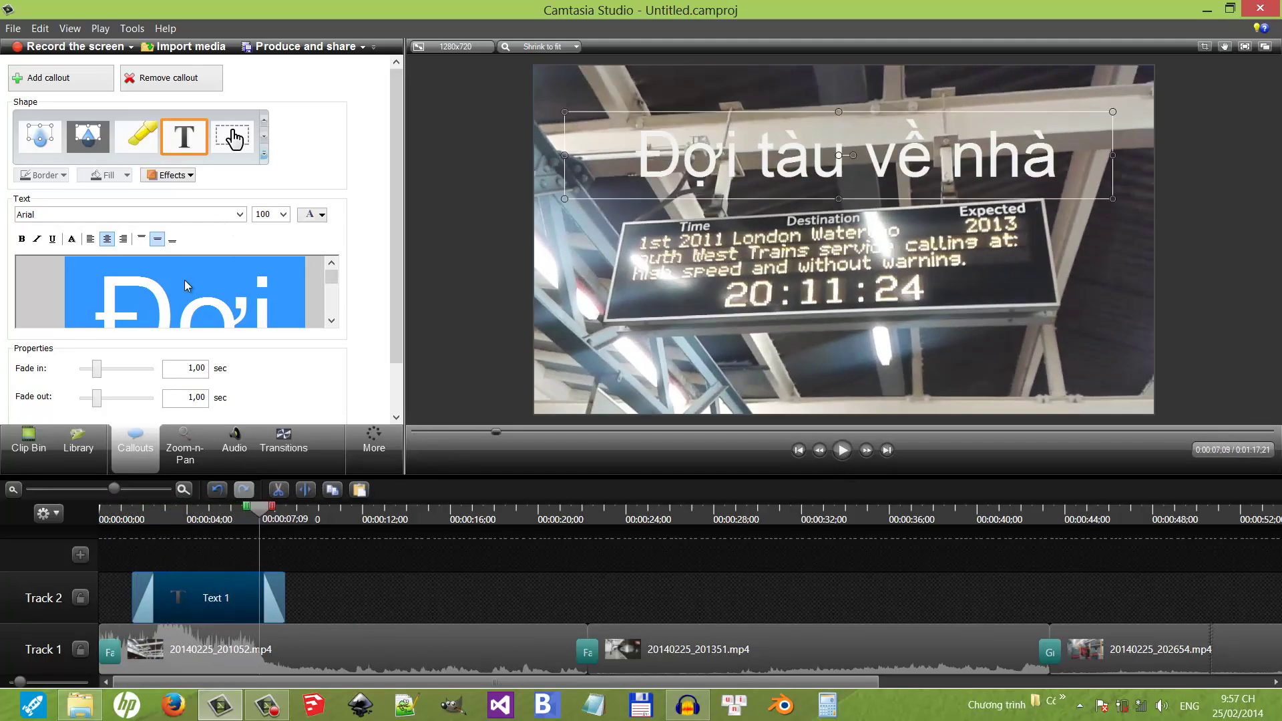
Set the callout's fade-in and fade-out durations to 0,5 seconds each.
{"action": "double_click", "coordinate": [186, 367]}
{"action": "type", "text": ".5"}
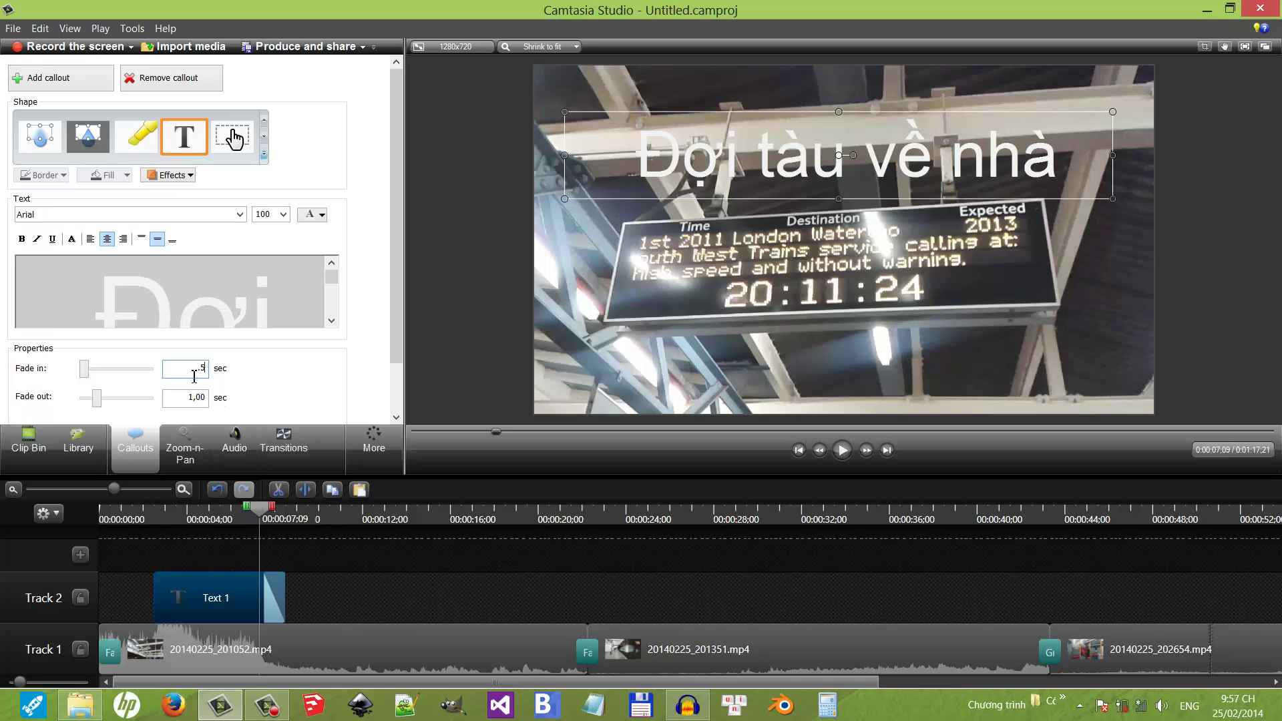
{"action": "left_click_drag", "start_coordinate": [184, 396], "coordinate": [231, 401]}
{"action": "type", "text": "0.5"}
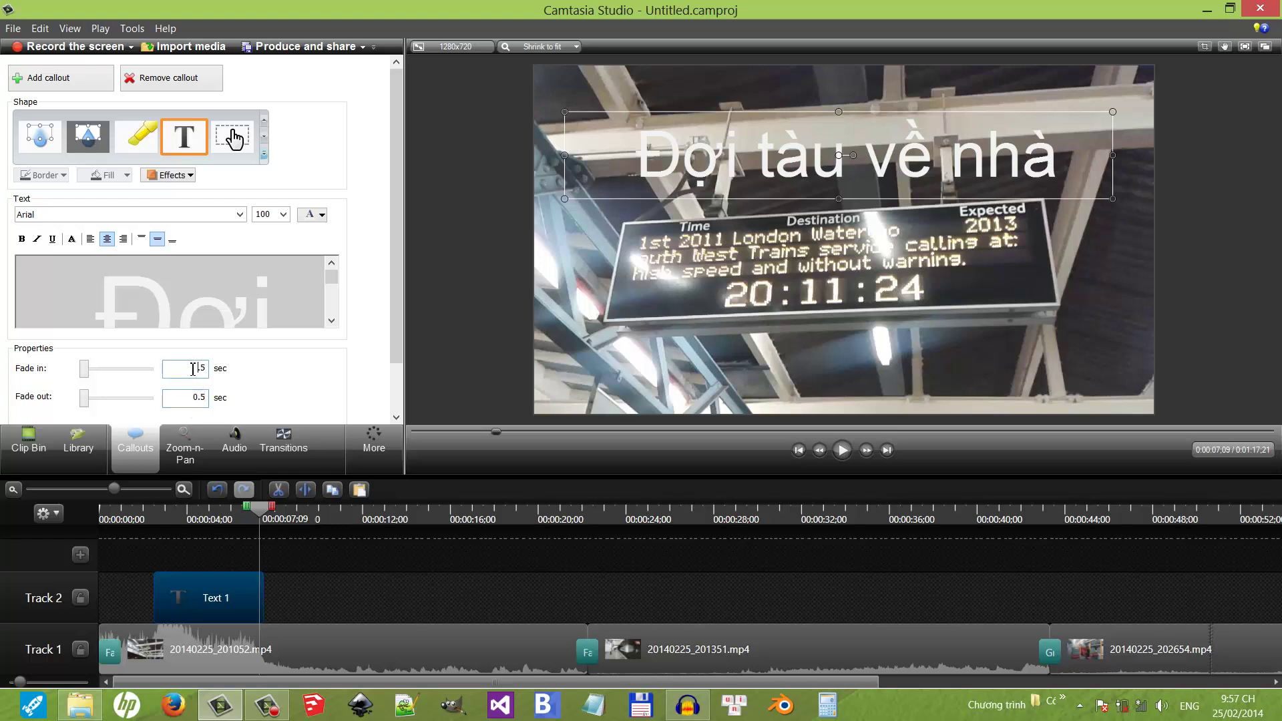
{"action": "left_click_drag", "start_coordinate": [193, 368], "coordinate": [226, 373]}
{"action": "left_click", "coordinate": [223, 367]}
{"action": "type", "text": "0,5"}
{"action": "key", "text": "Tab"}
{"action": "type", "text": "0,5"}
{"action": "key", "text": "shift+Tab"}
{"action": "type", "text": "0,5"}
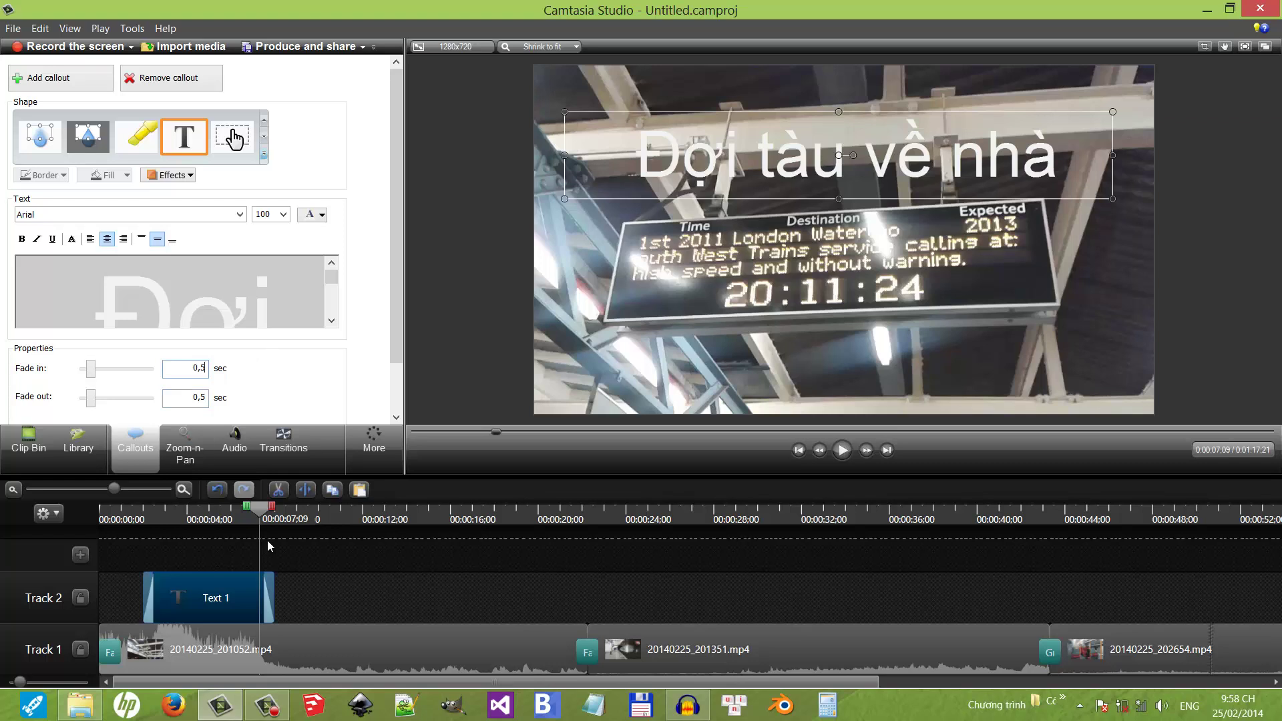
Set the callout's fade-in and fade-out durations to 2 seconds each and return the playhead to about 0:00:01.
{"action": "mouse_move", "coordinate": [688, 705]}
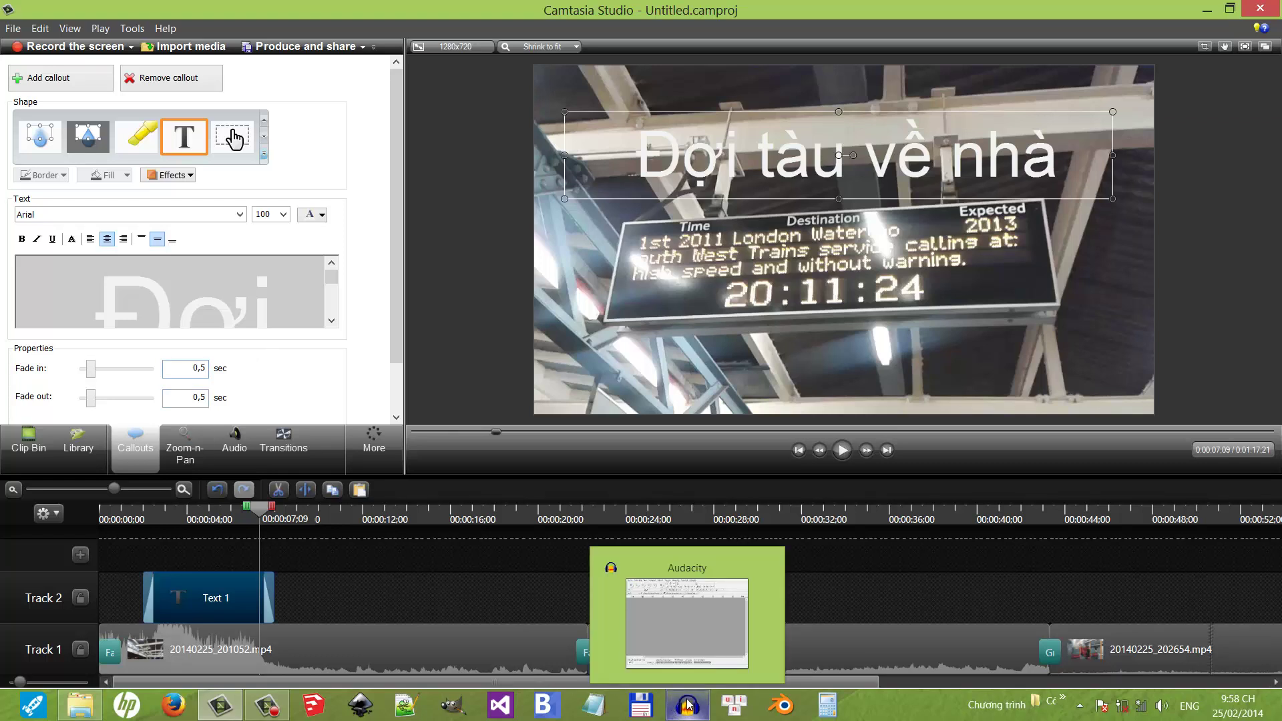
{"action": "left_click_drag", "start_coordinate": [207, 597], "coordinate": [314, 594]}
{"action": "left_click", "coordinate": [235, 524]}
{"action": "left_click", "coordinate": [271, 528]}
{"action": "double_click", "coordinate": [193, 369]}
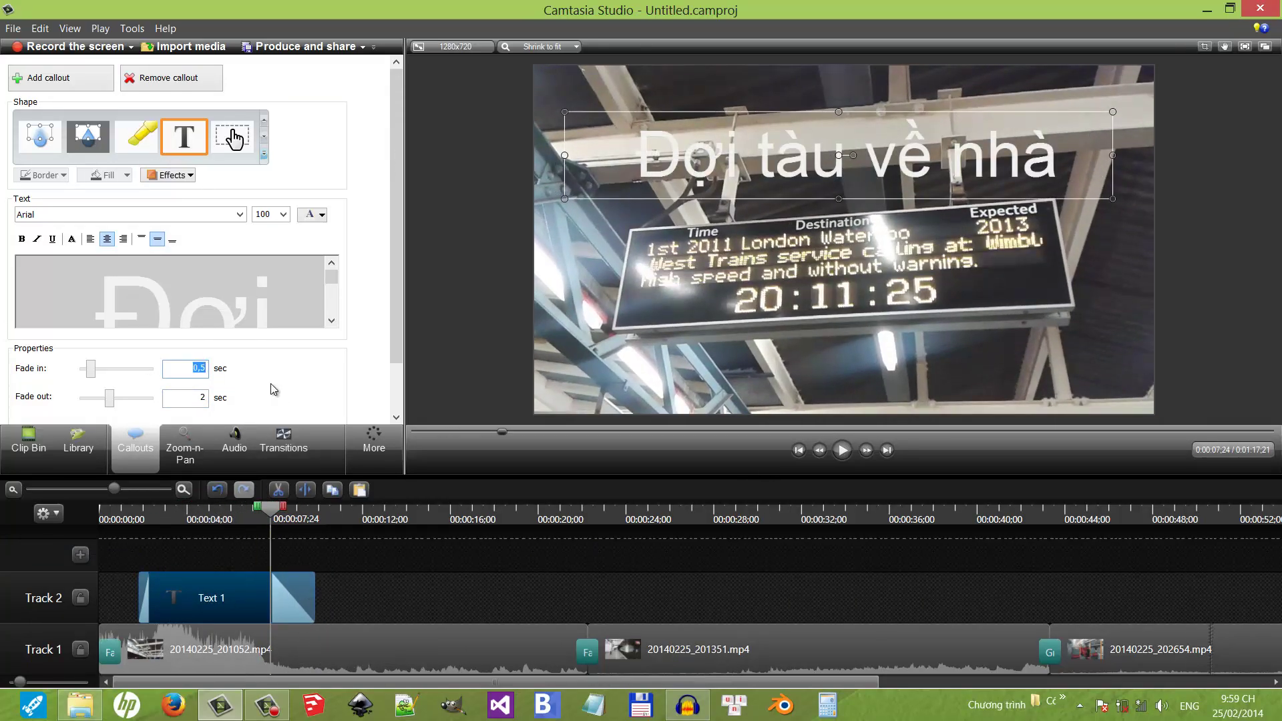
{"action": "type", "text": "1"}
{"action": "key", "text": "BackSpace"}
{"action": "type", "text": "2"}
{"action": "left_click", "coordinate": [115, 524]}
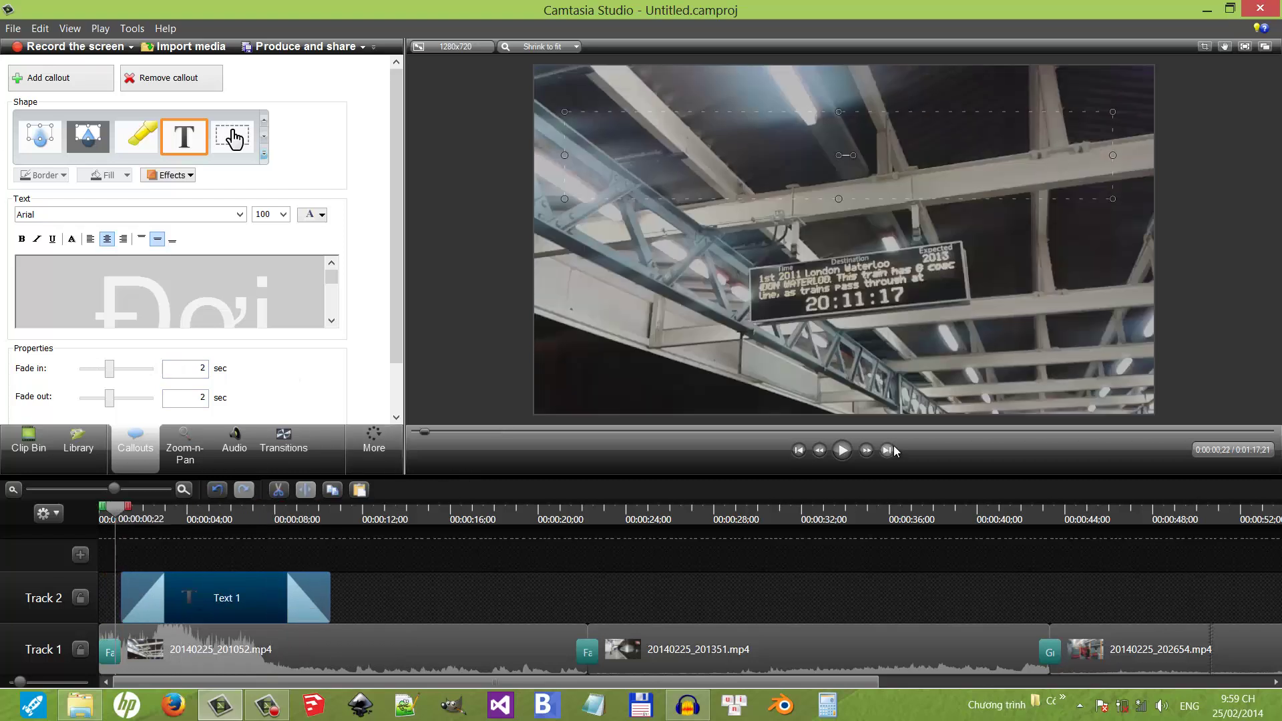
Shorten the text callout on Track 2 so it ends at about 0:00:07 and play back the result.
{"action": "left_click_drag", "start_coordinate": [328, 603], "coordinate": [261, 611]}
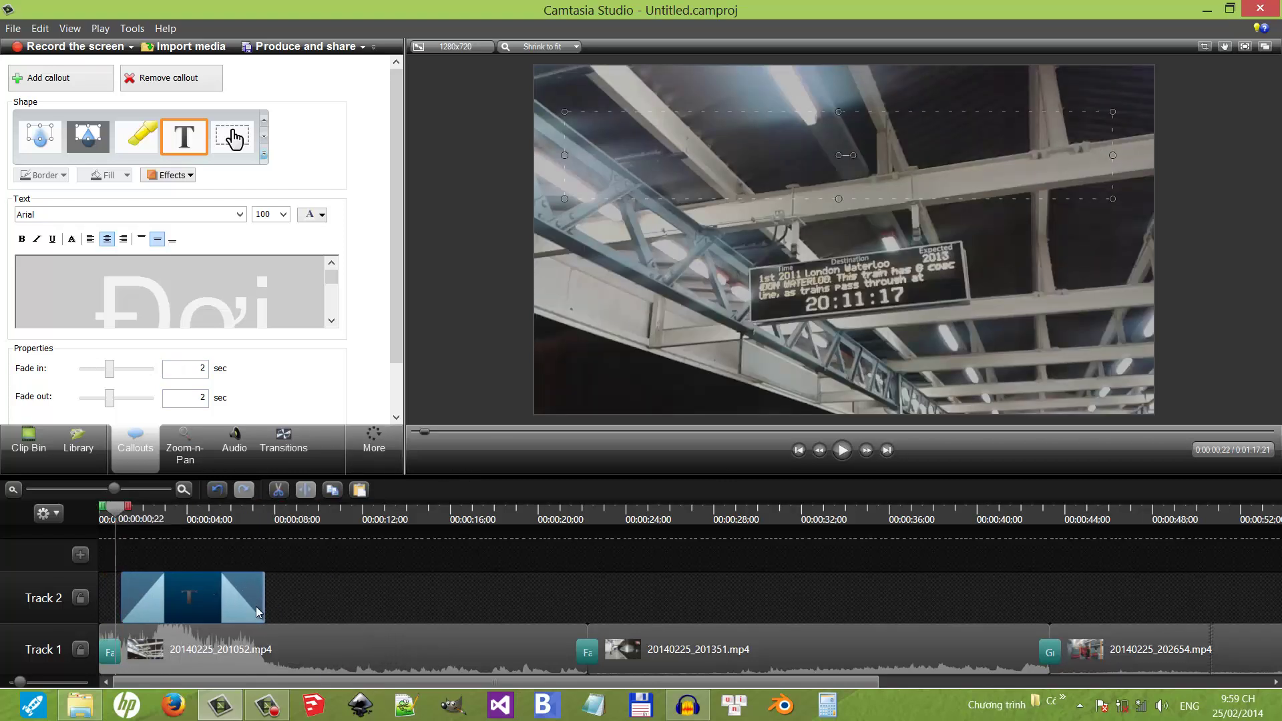
{"action": "left_click", "coordinate": [842, 450]}
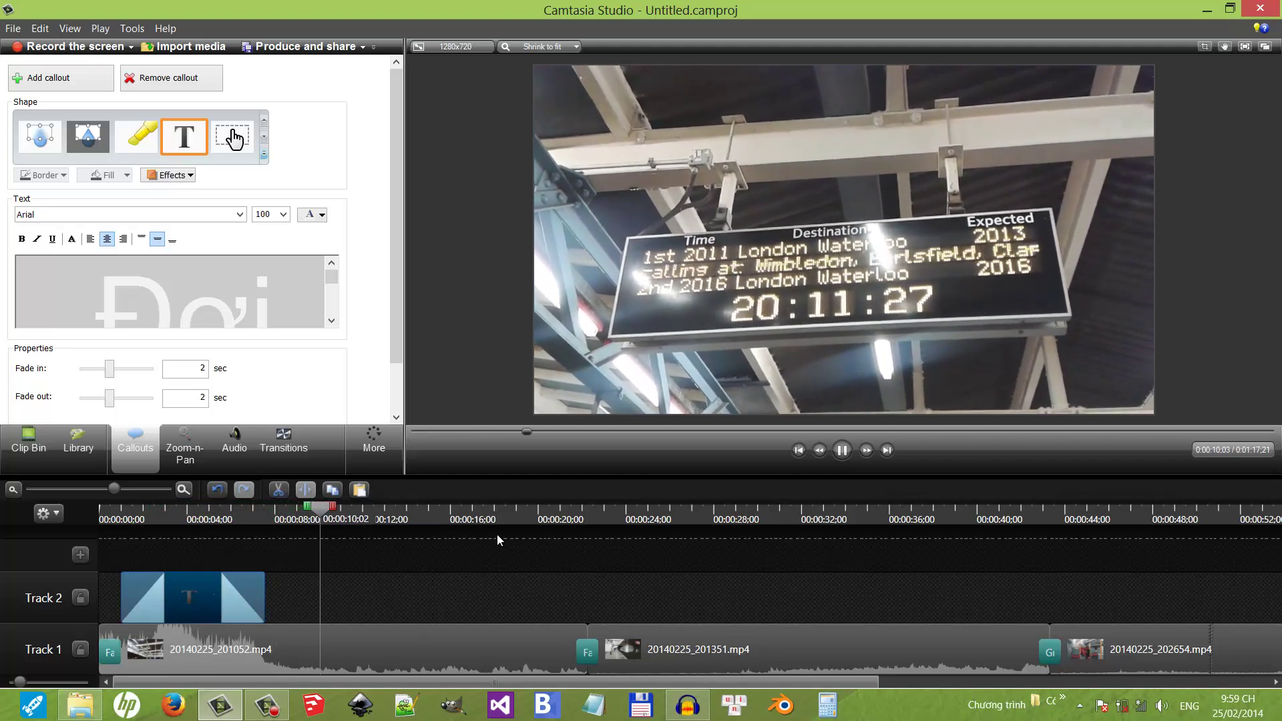
{"action": "key", "text": "space"}
Add a Fade transition at the end of 20140225_202654.mp4 and return the playhead to about 0:00:08 in the first clip.
{"action": "key", "text": "ctrl+alt+Right"}
{"action": "key", "text": "ctrl+End"}
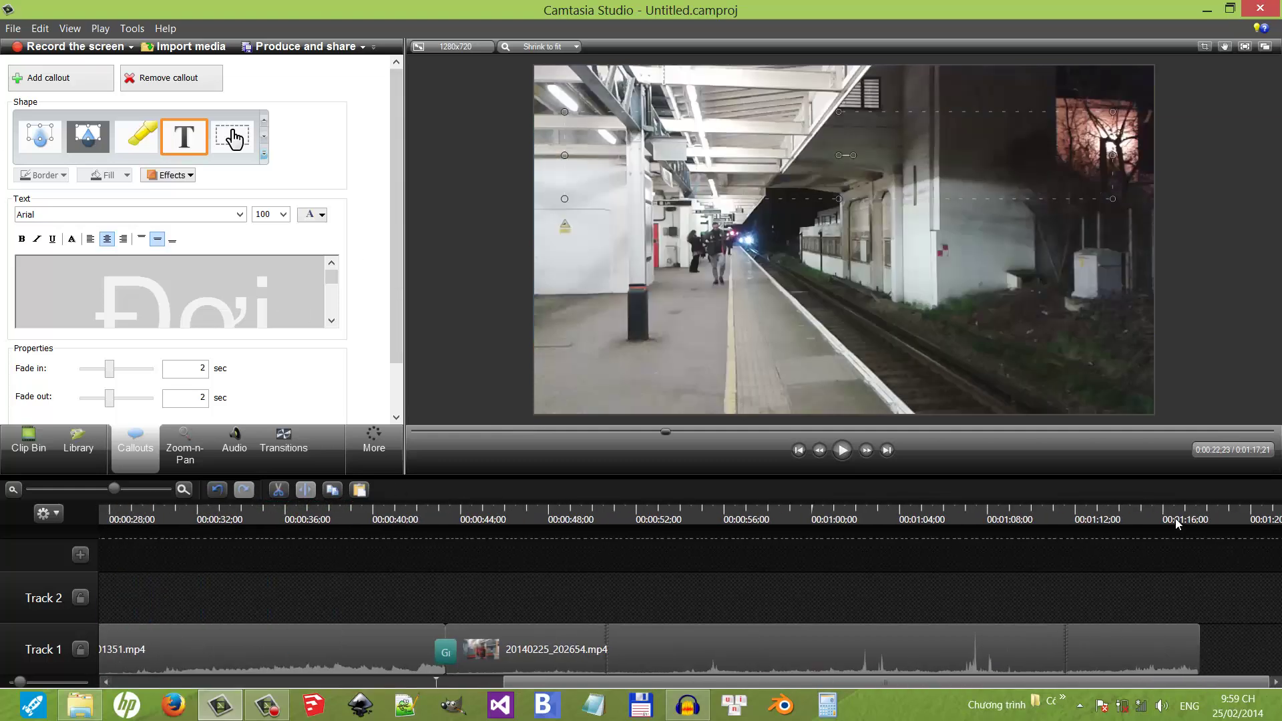
{"action": "key", "text": "t"}
{"action": "mouse_move", "coordinate": [157, 267]}
{"action": "left_mouse_down"}
{"action": "mouse_move", "coordinate": [1113, 632]}
{"action": "mouse_move", "coordinate": [1187, 647]}
{"action": "left_mouse_up"}
{"action": "key", "text": "ctrl+Home"}
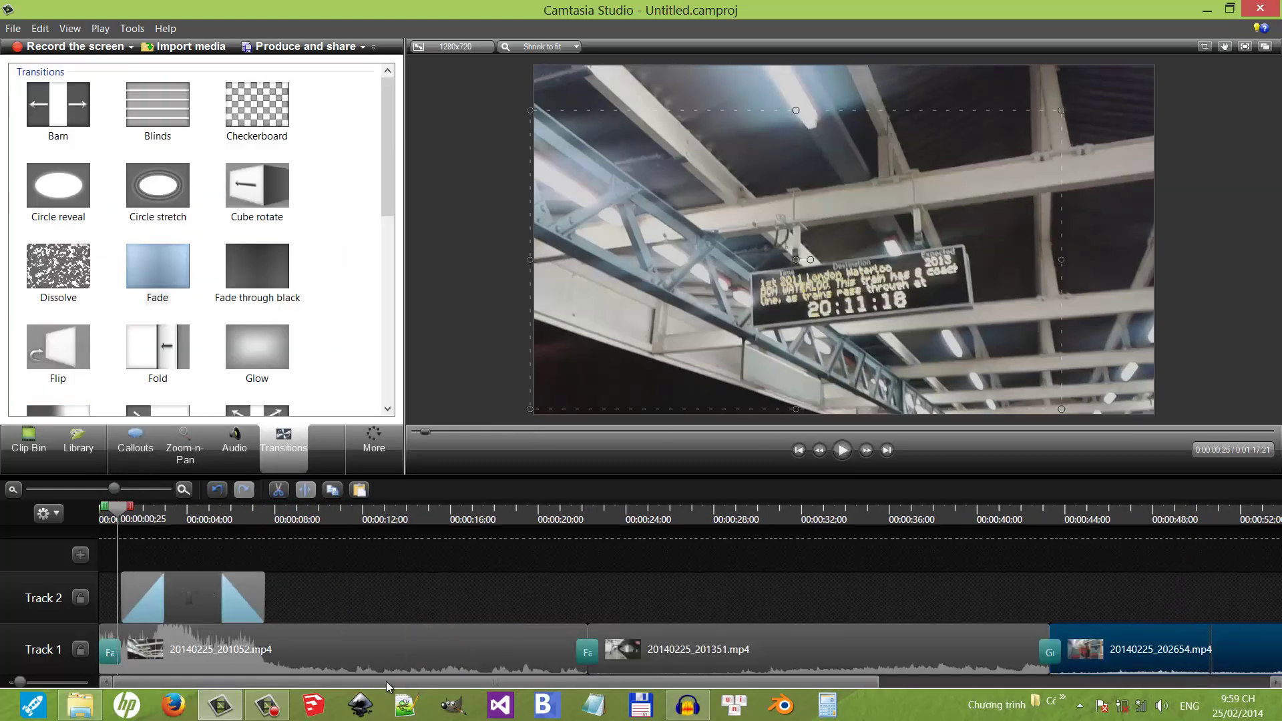
{"action": "left_click", "coordinate": [159, 536]}
{"action": "left_click", "coordinate": [294, 534]}
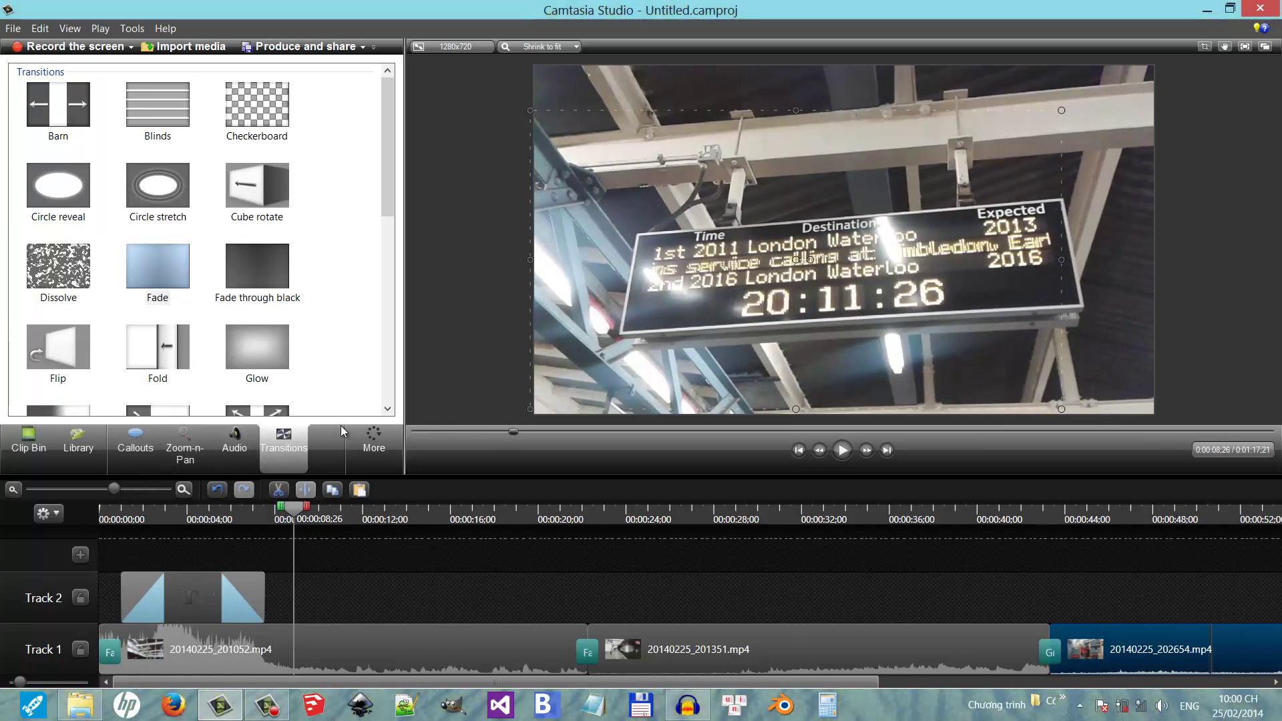
Add a third track, and rename Track 1 as "Phim" and Track 2 as "Anh huong".
{"action": "left_click", "coordinate": [79, 554]}
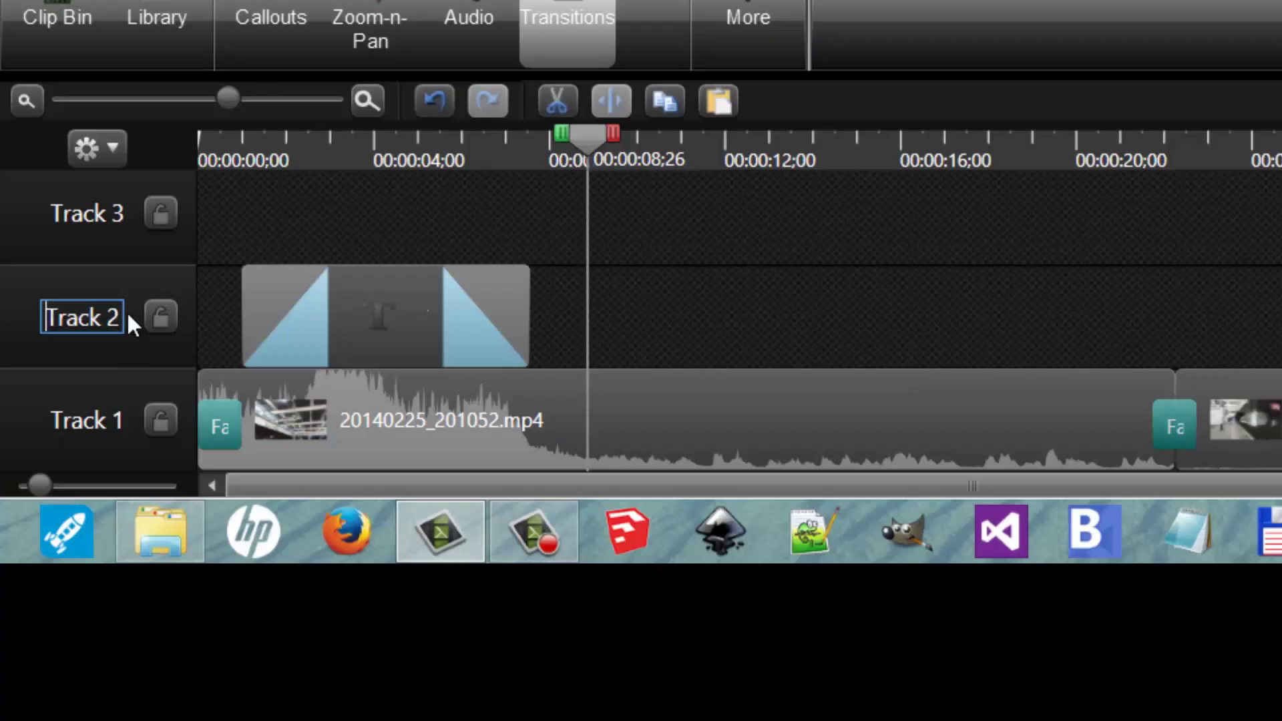
{"action": "key", "text": "Tab"}
{"action": "type", "text": "P"}
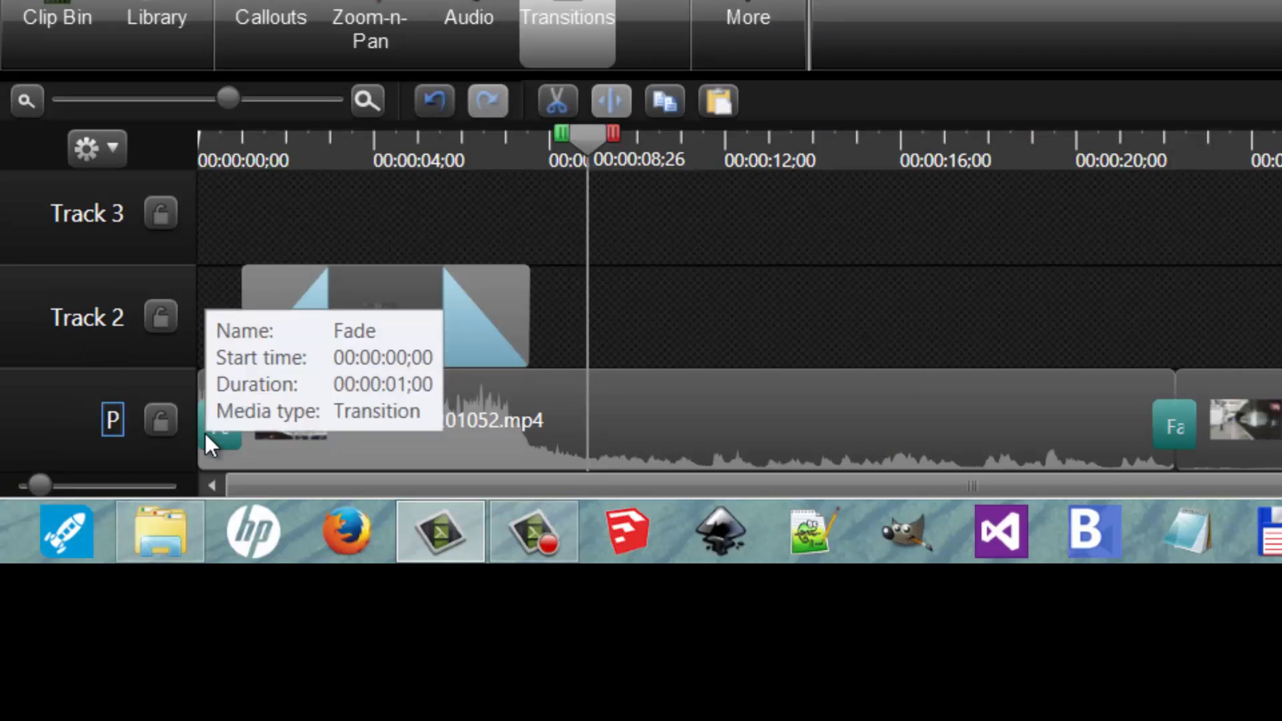
{"action": "type", "text": "him"}
{"action": "key", "text": "shift+Tab"}
{"action": "type", "text": "Anh hu"}
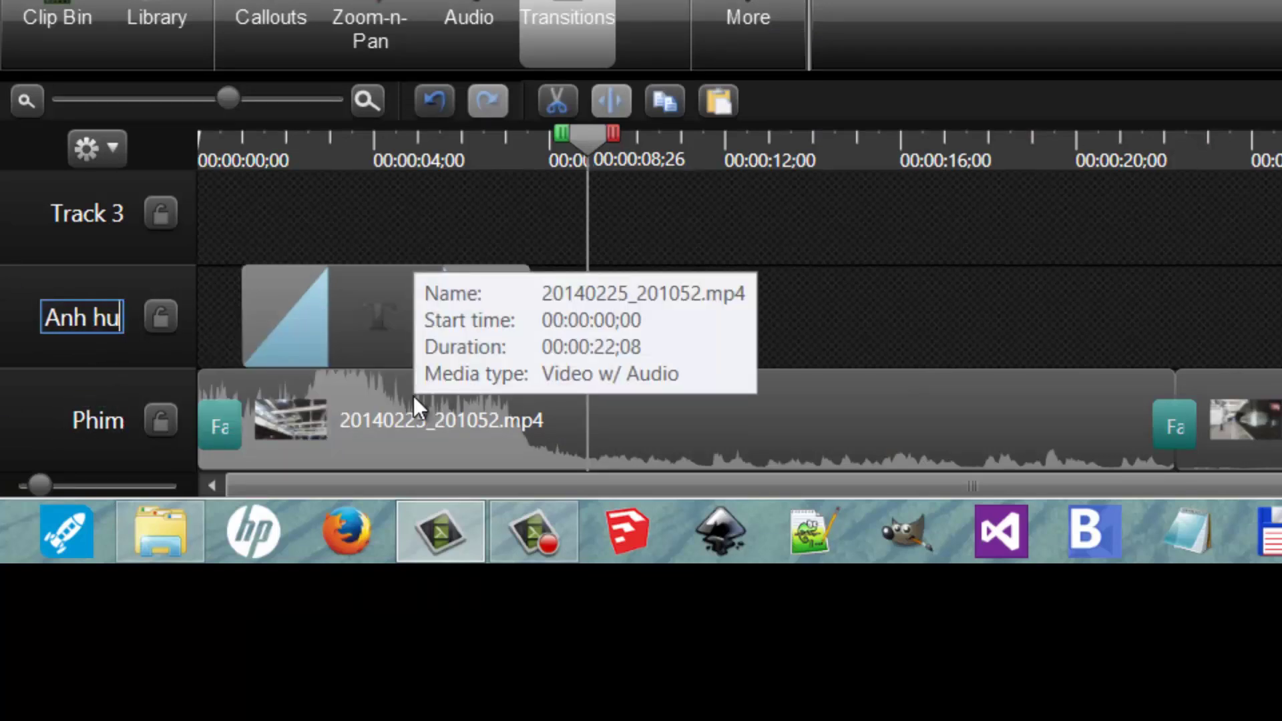
{"action": "type", "text": "ong"}
Rename Track 3 as "Phụ đề".
{"action": "key", "text": "shift+Tab"}
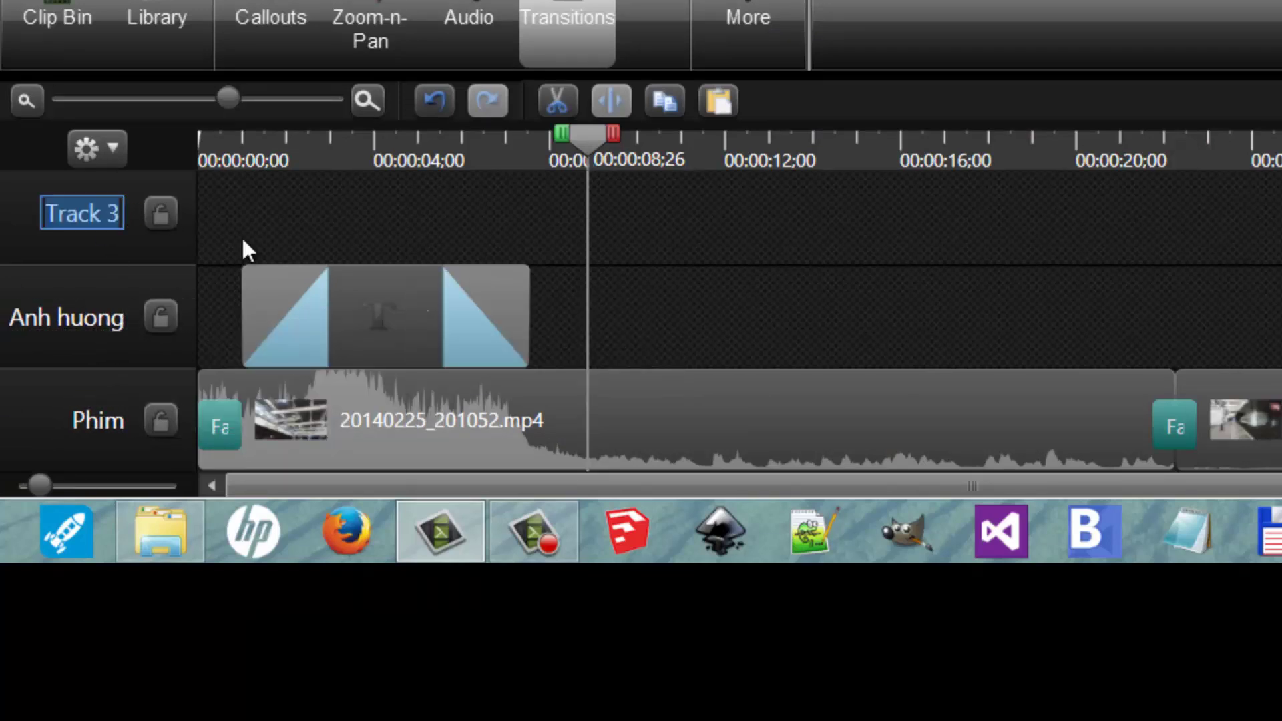
{"action": "type", "text": "Subtitle"}
{"action": "key", "text": "ctrl+a"}
{"action": "type", "text": "Phu Đ"}
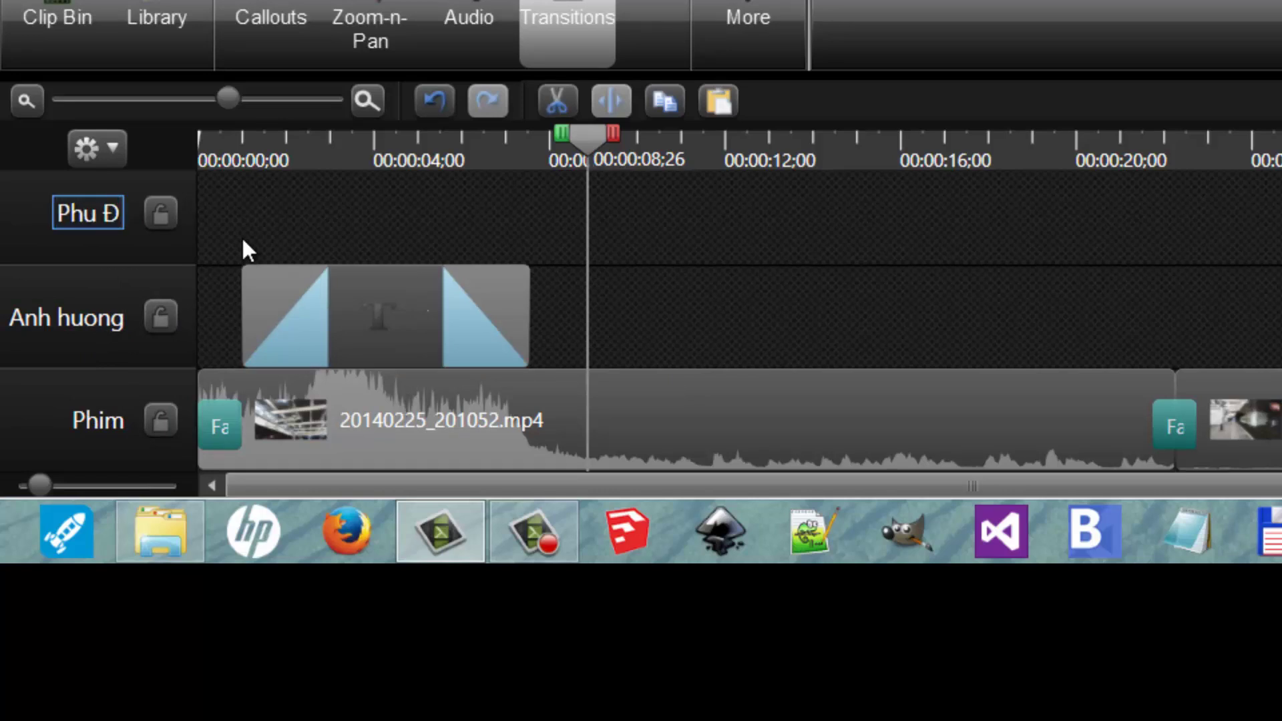
{"action": "type", "text": "ề"}
{"action": "key", "text": "Home"}
{"action": "key", "text": "Right"}
{"action": "key", "text": "Right"}
{"action": "key", "text": "Right"}
{"action": "type", "text": "j"}
{"action": "key", "text": "Return"}
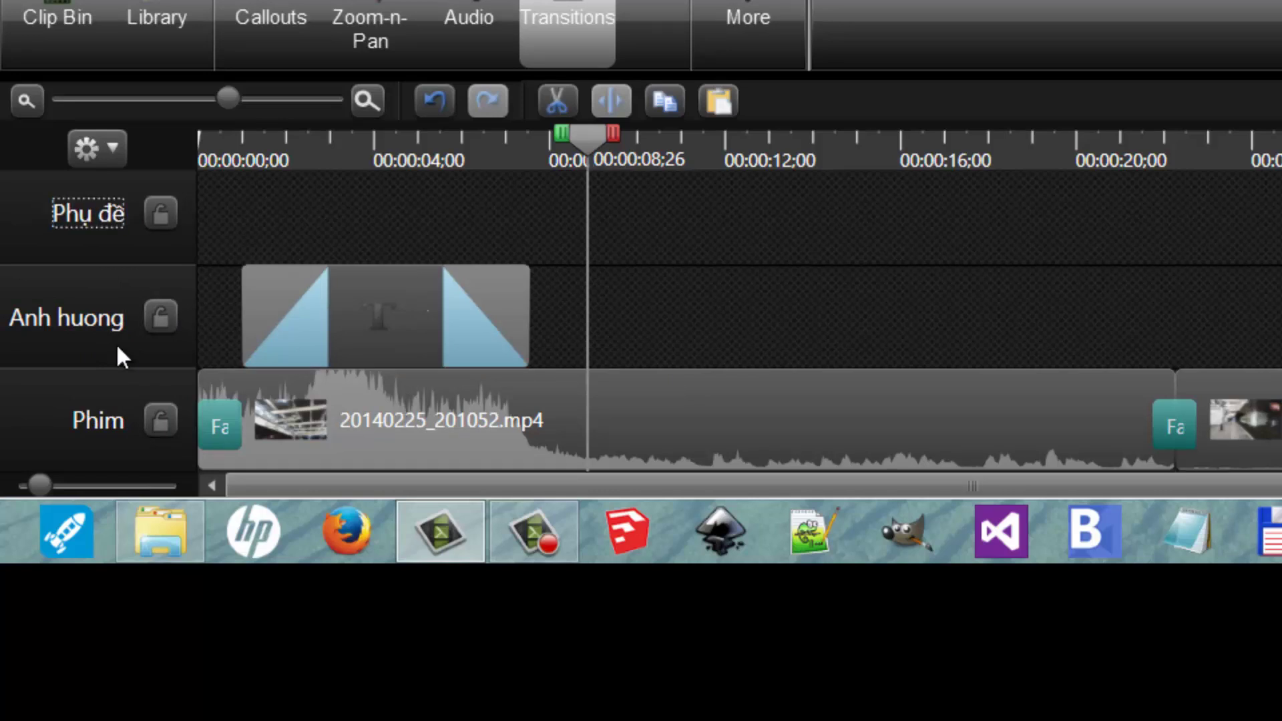
Correct the middle track's name to "Ảnh hưởng" with Vietnamese accents.
{"action": "double_click", "coordinate": [87, 317]}
{"action": "type", "text": "Ảnh hưởng"}
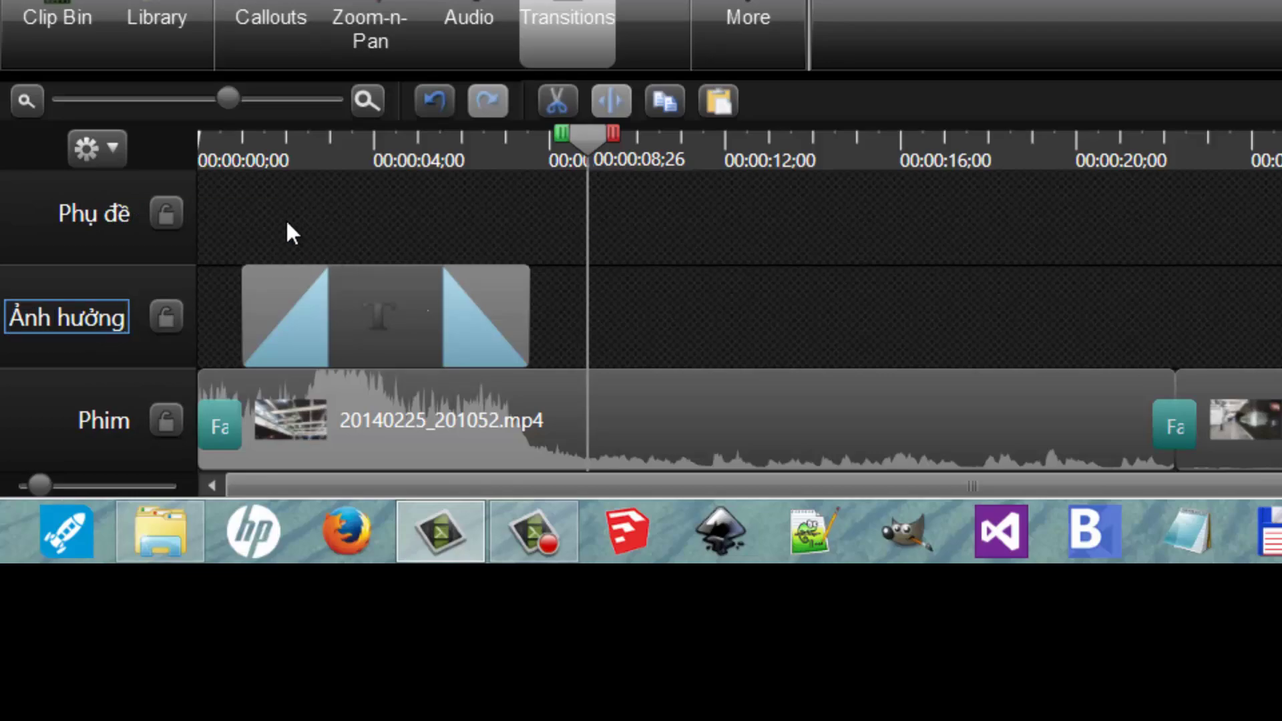
{"action": "key", "text": "Return"}
Open the captions tools and add a new caption at 0:00:08;09 on the Phụ đề track.
{"action": "left_click", "coordinate": [748, 14]}
{"action": "left_click", "coordinate": [752, 55]}
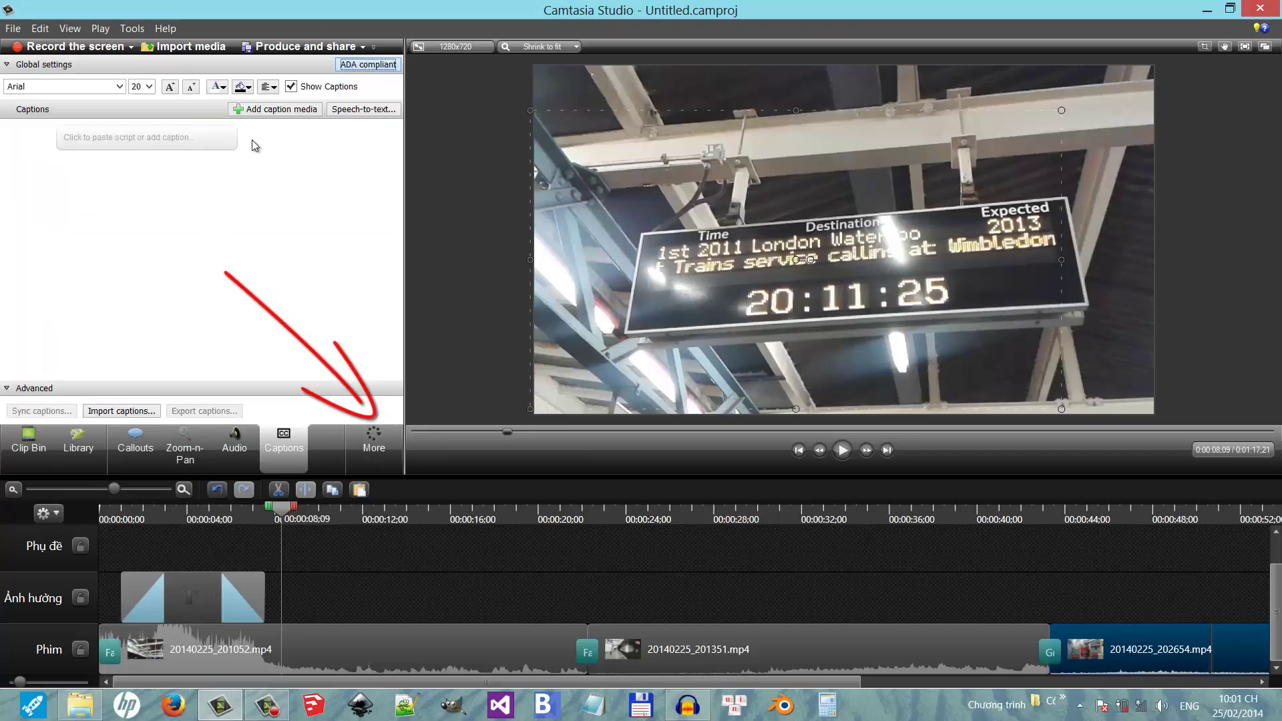
{"action": "left_click", "coordinate": [254, 145]}
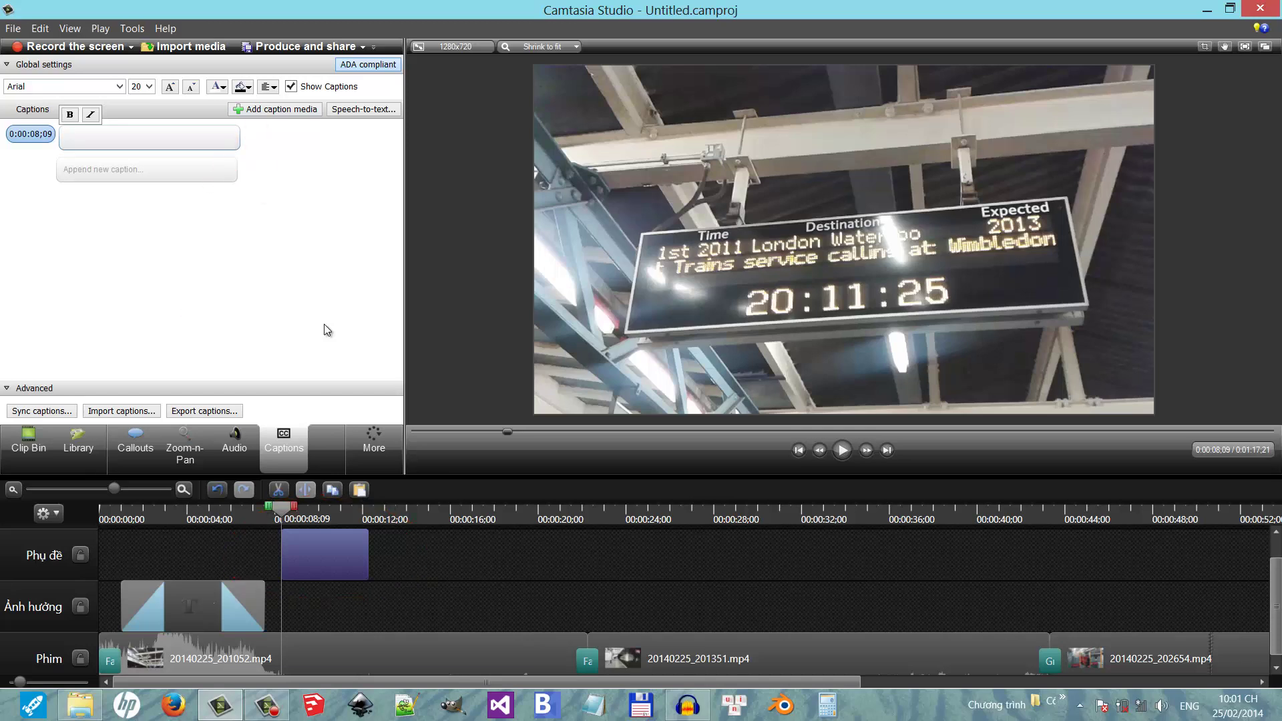
Enter "Hôm nay, cũng như hằng ngày, tôi phải xuống bến tàu này để đợi tàu đi về nhà." as the caption text.
{"action": "type", "text": "Hang này"}
{"action": "key", "text": "BackSpace"}
{"action": "key", "text": "BackSpace"}
{"action": "key", "text": "BackSpace"}
{"action": "key", "text": "BackSpace"}
{"action": "key", "text": "BackSpace"}
{"action": "key", "text": "BackSpace"}
{"action": "key", "text": "BackSpace"}
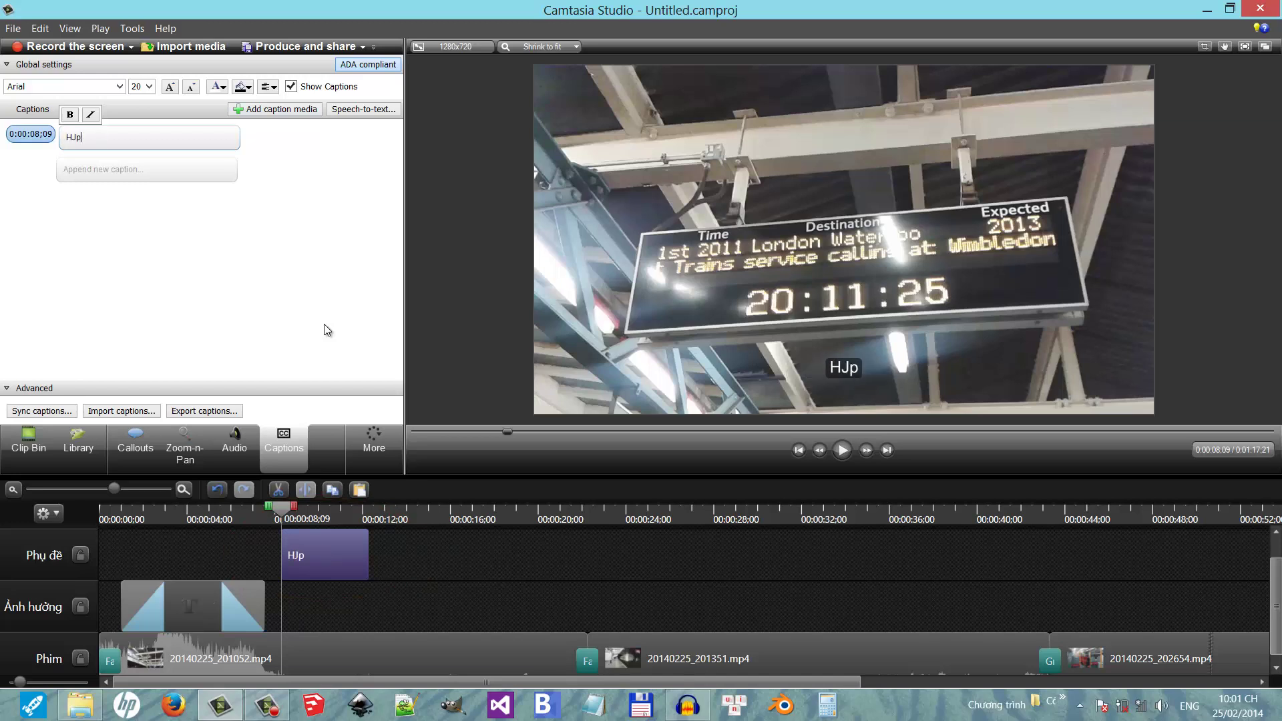
{"action": "type", "text": "ôm nay, c"}
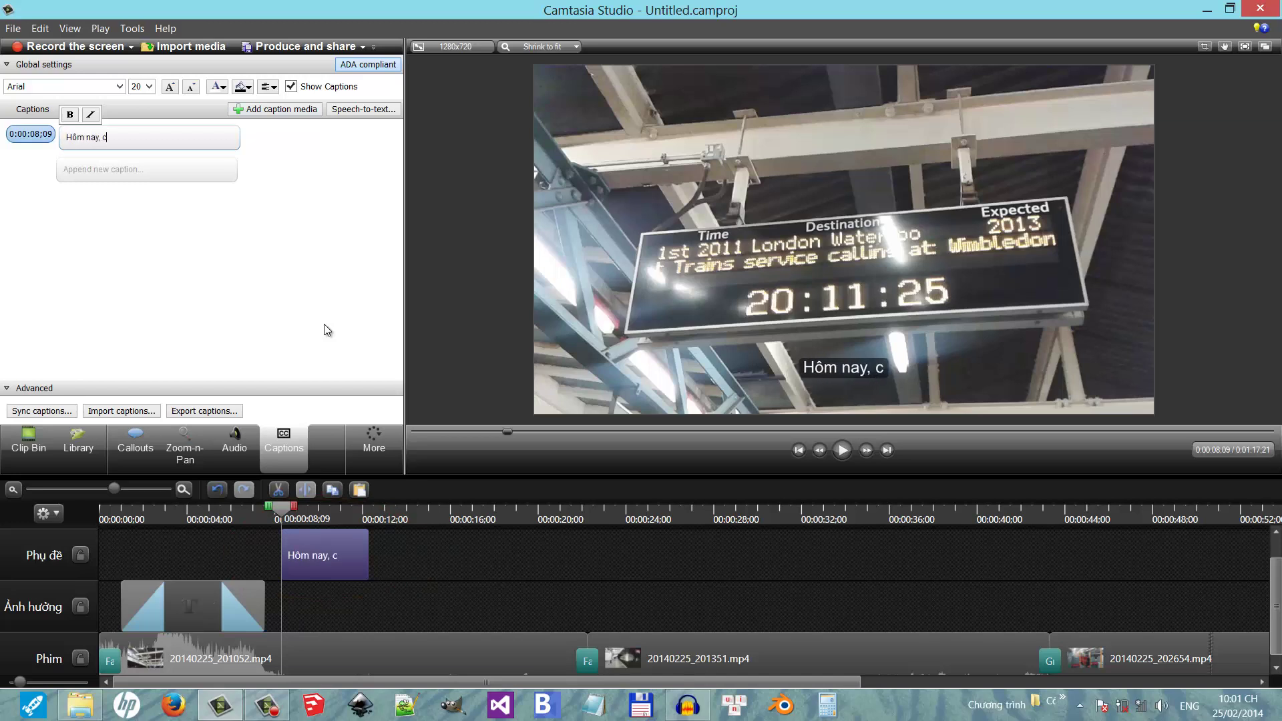
{"action": "type", "text": "ũng như haằng ngày, tôi phải xuống bến tàu này để đợi"}
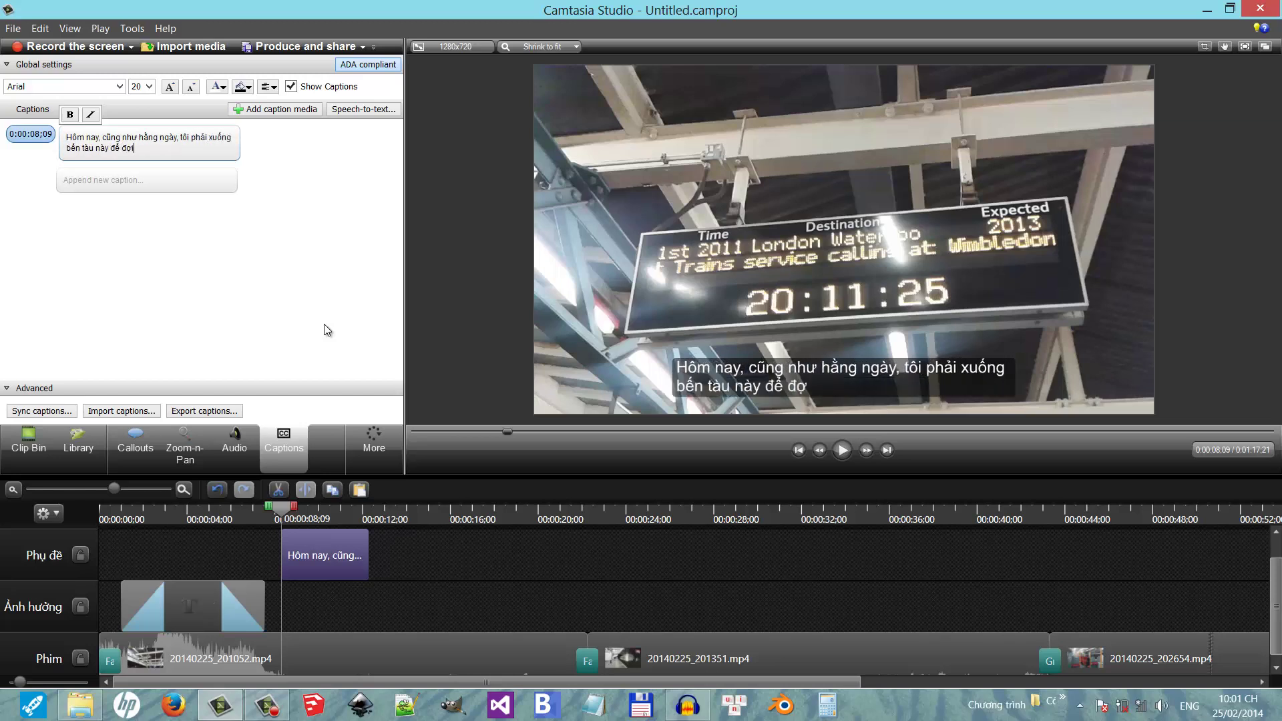
{"action": "type", "text": "."}
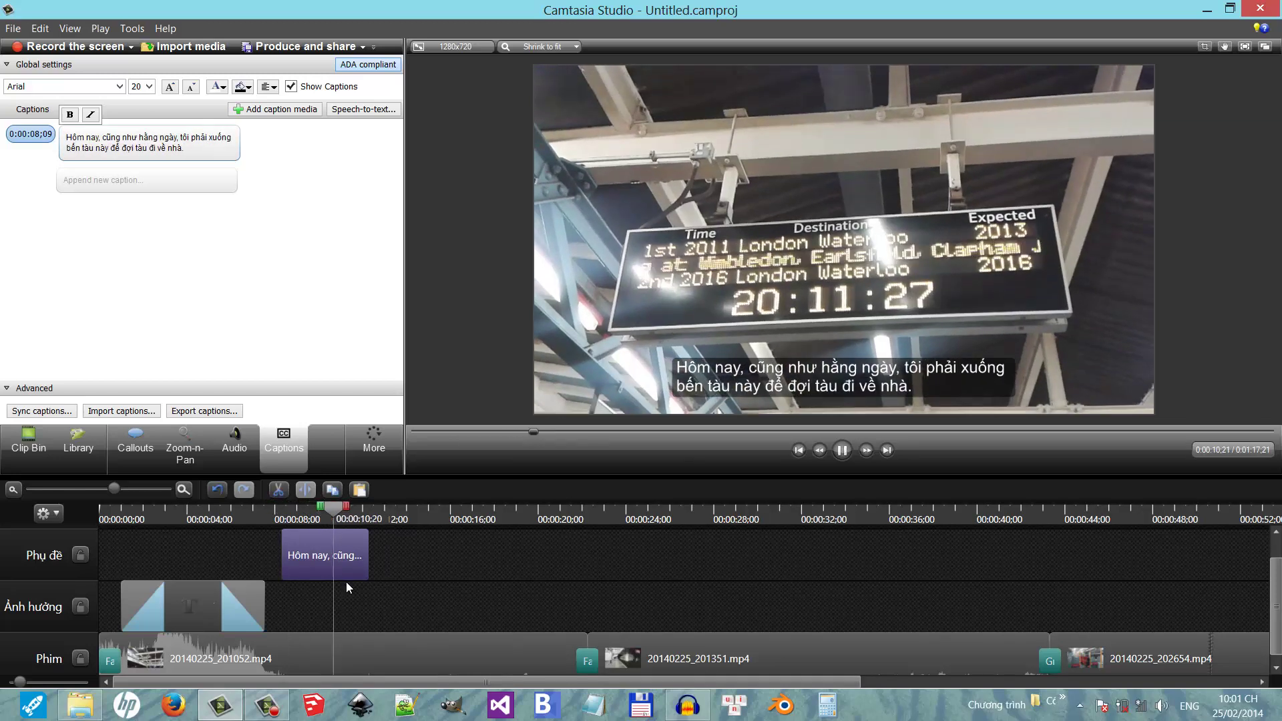
Add a caption at 0:00:13;27 on the Phụ đề track reading "Đi làm về muộn thì chớ, lại phải đổi tàu nữa.".
{"action": "left_click", "coordinate": [443, 558]}
{"action": "left_click", "coordinate": [403, 555]}
{"action": "left_click", "coordinate": [277, 108]}
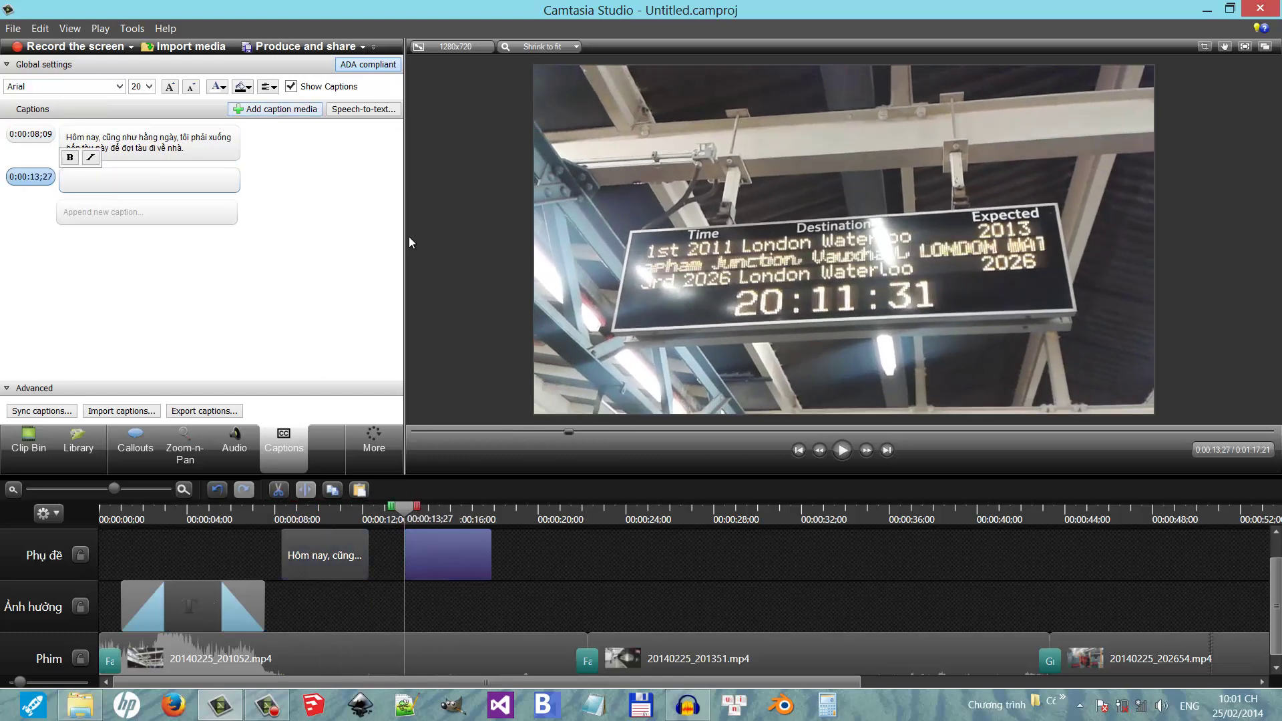
{"action": "type", "text": "Đi làm về muộn thì "}
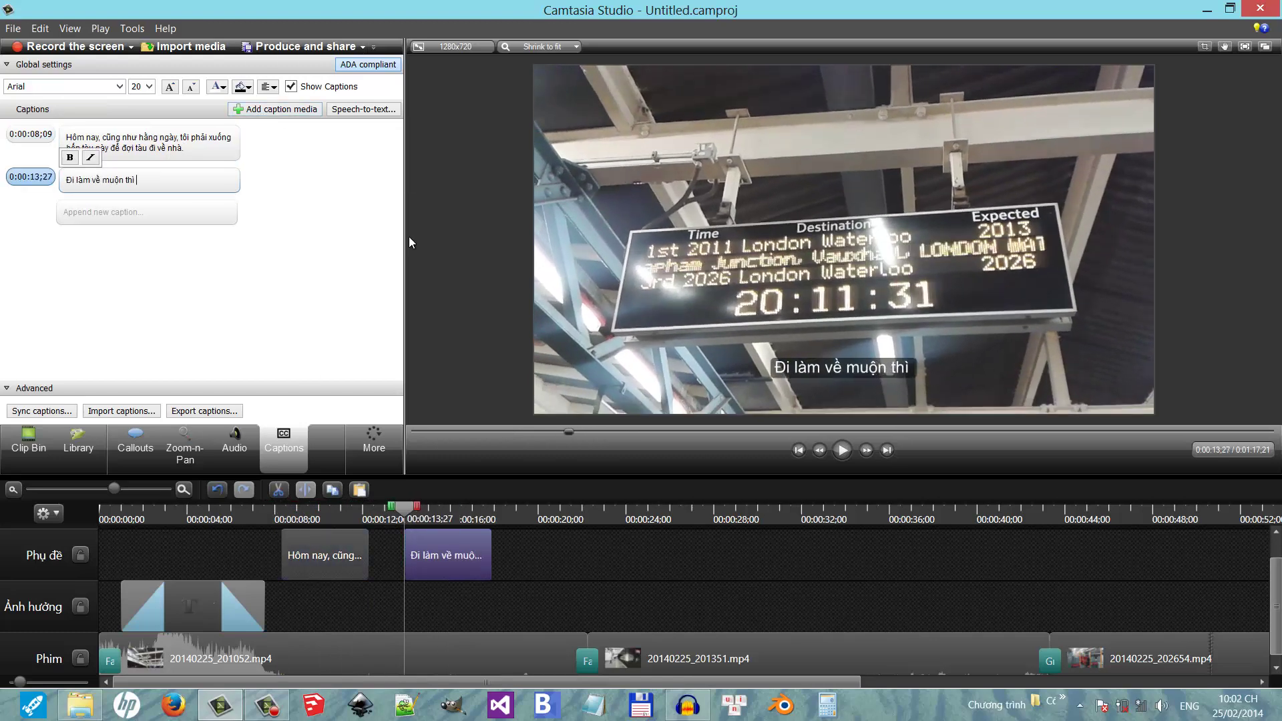
{"action": "type", "text": "chó, lại phải đổi ta"}
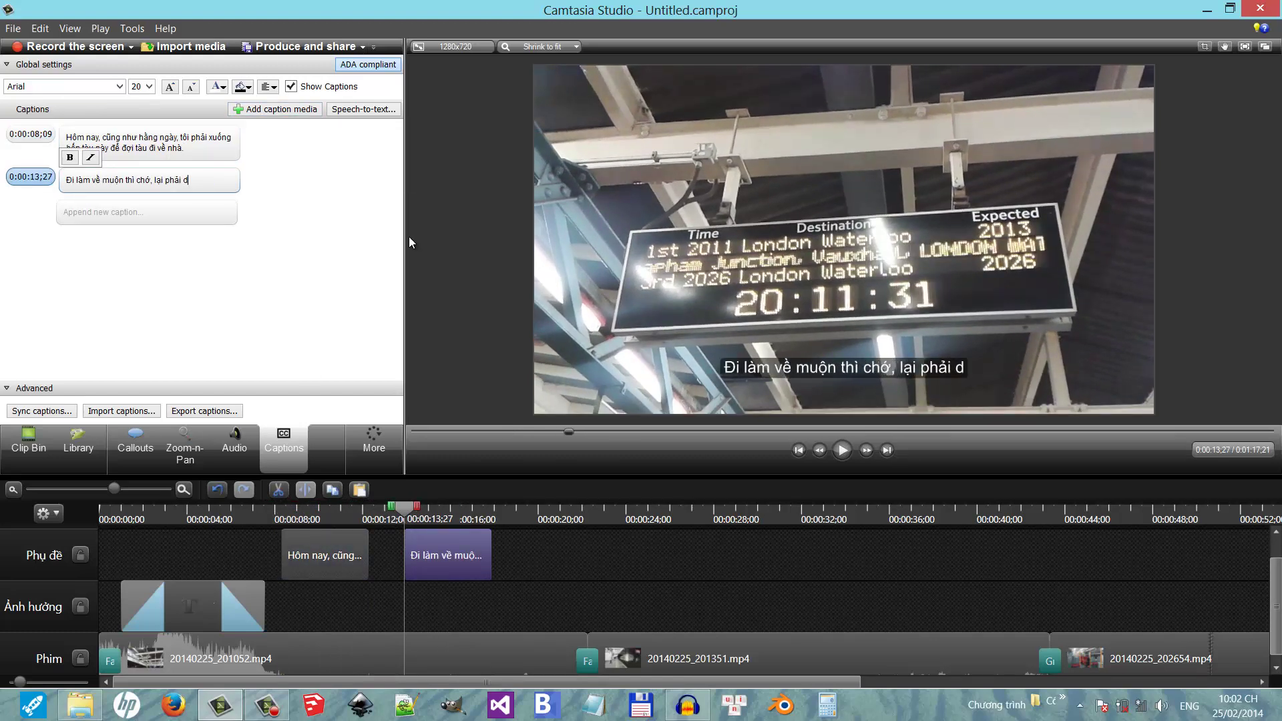
{"action": "type", "text": "àu nữa."}
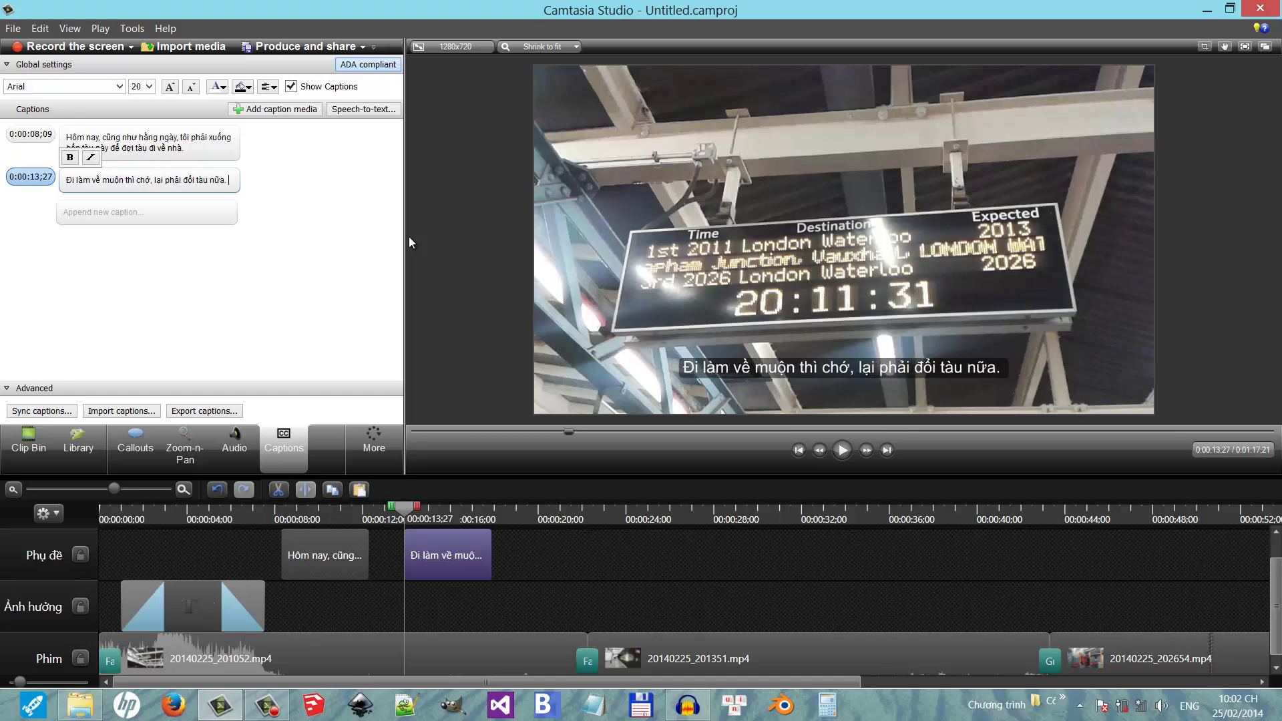
Add the line "Thời gian trong ngày qua đi như nó chưa bao giờ đến." and extend the caption to the first clip's end.
{"action": "key", "text": "Return"}
{"action": "type", "text": "Thời gian trong ngày qua đi"}
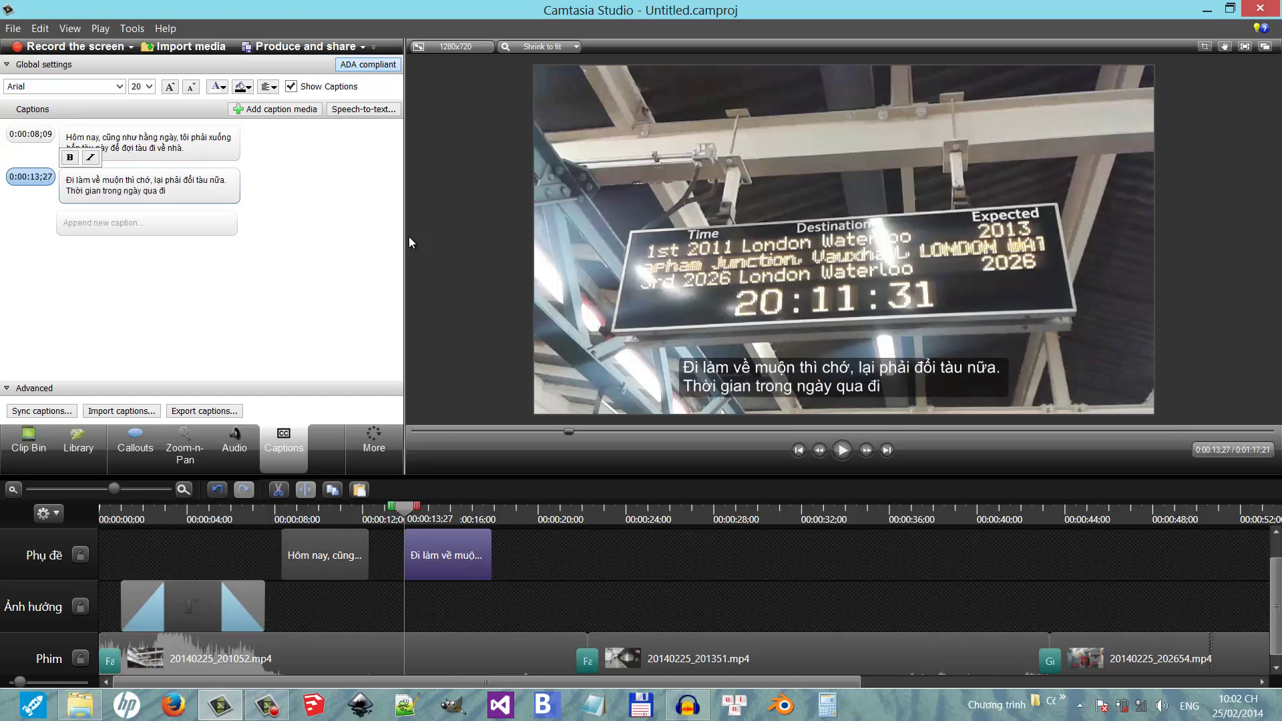
{"action": "type", "text": " như nó chưa bao giờ đến."}
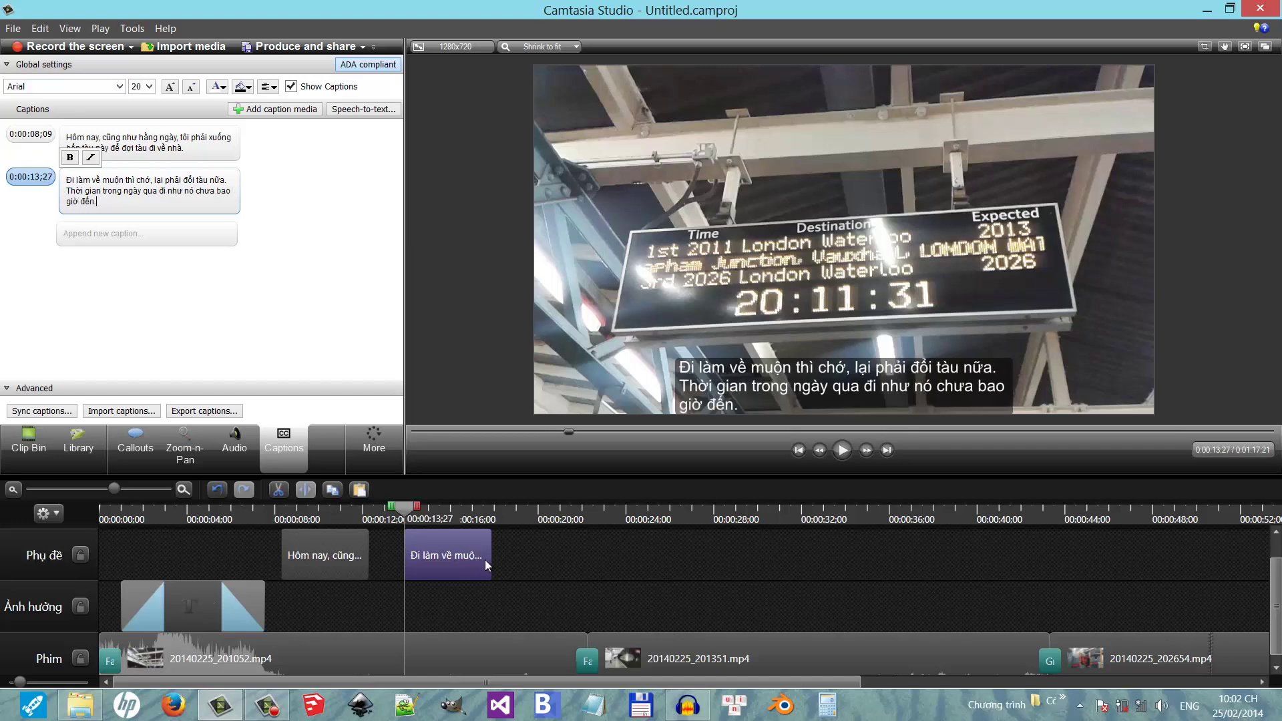
{"action": "left_click_drag", "start_coordinate": [488, 565], "coordinate": [588, 565]}
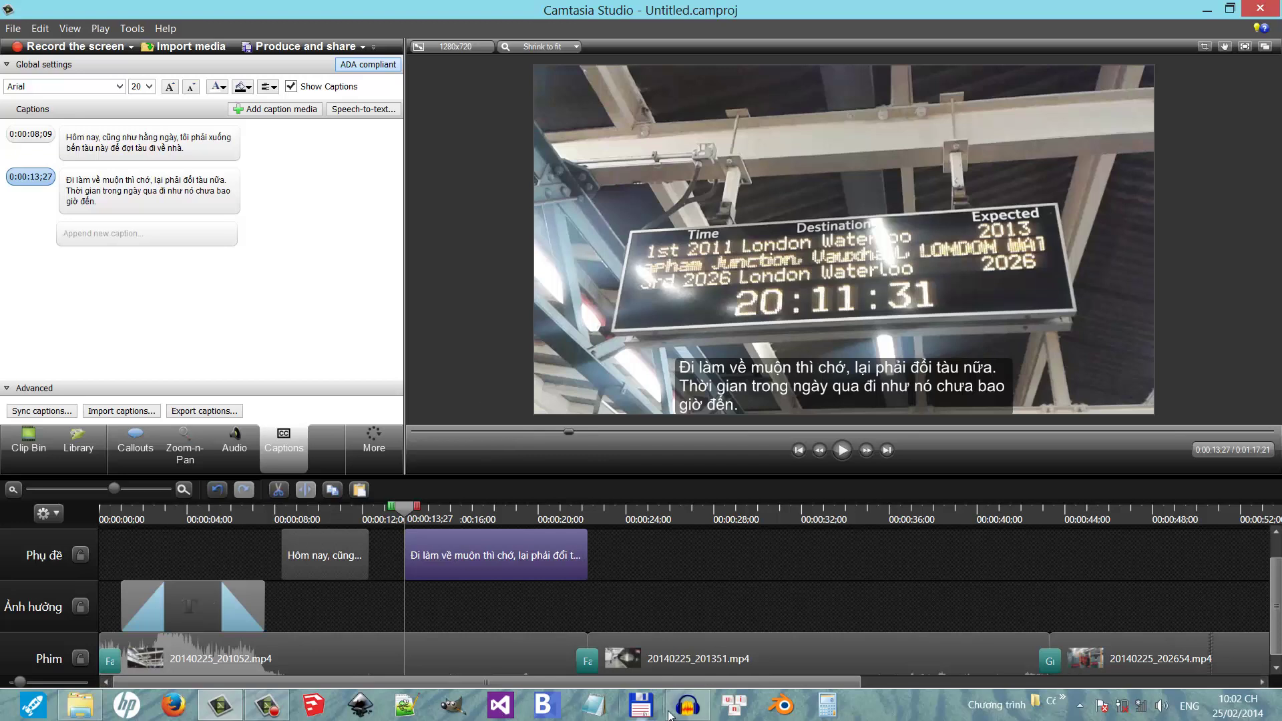
Switch to Audacity and set playback to Speakers / HP (IDT High Definit), with Internal Microphone Array as the recording device.
{"action": "left_click", "coordinate": [688, 705]}
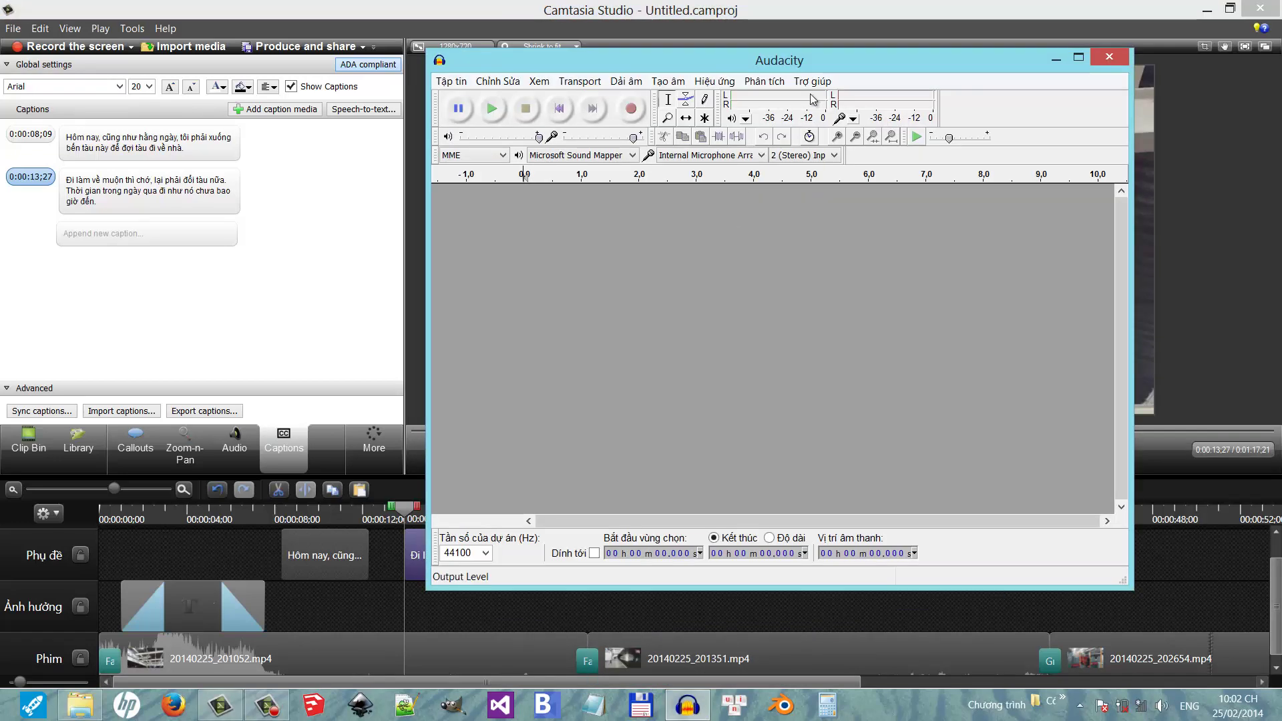
{"action": "left_click_drag", "start_coordinate": [754, 62], "coordinate": [780, 74]}
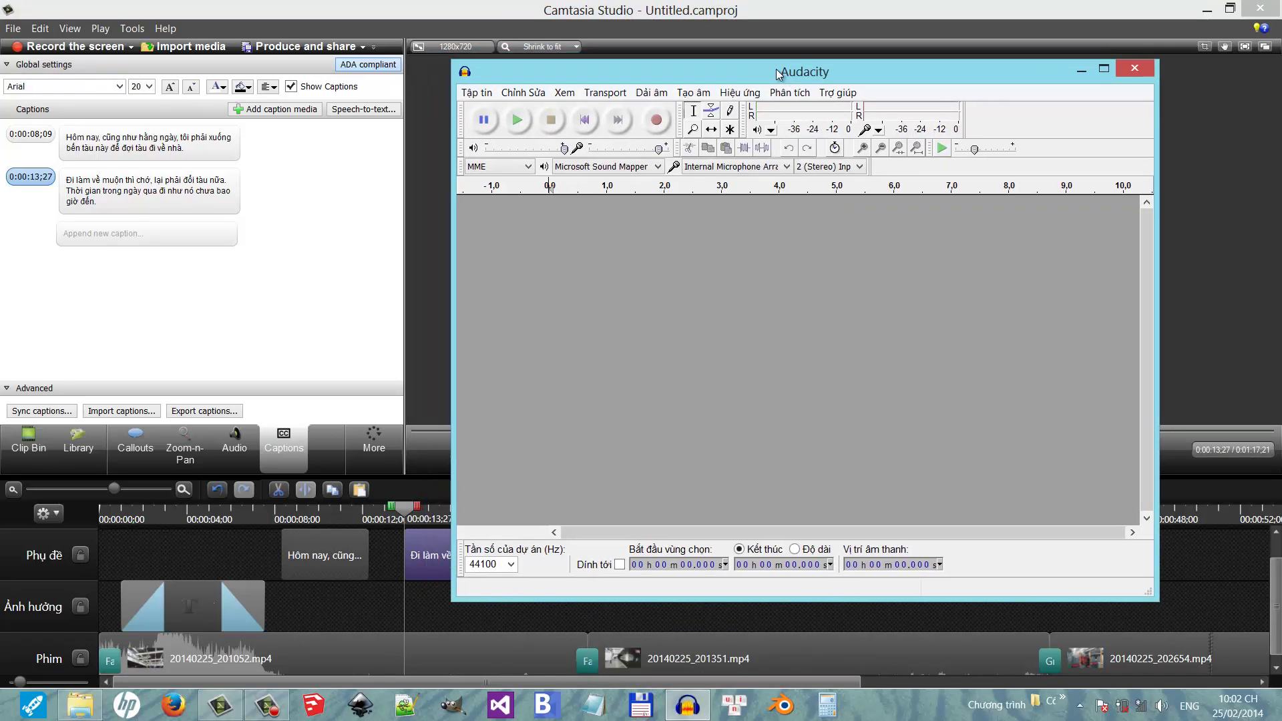
{"action": "left_click", "coordinate": [511, 95]}
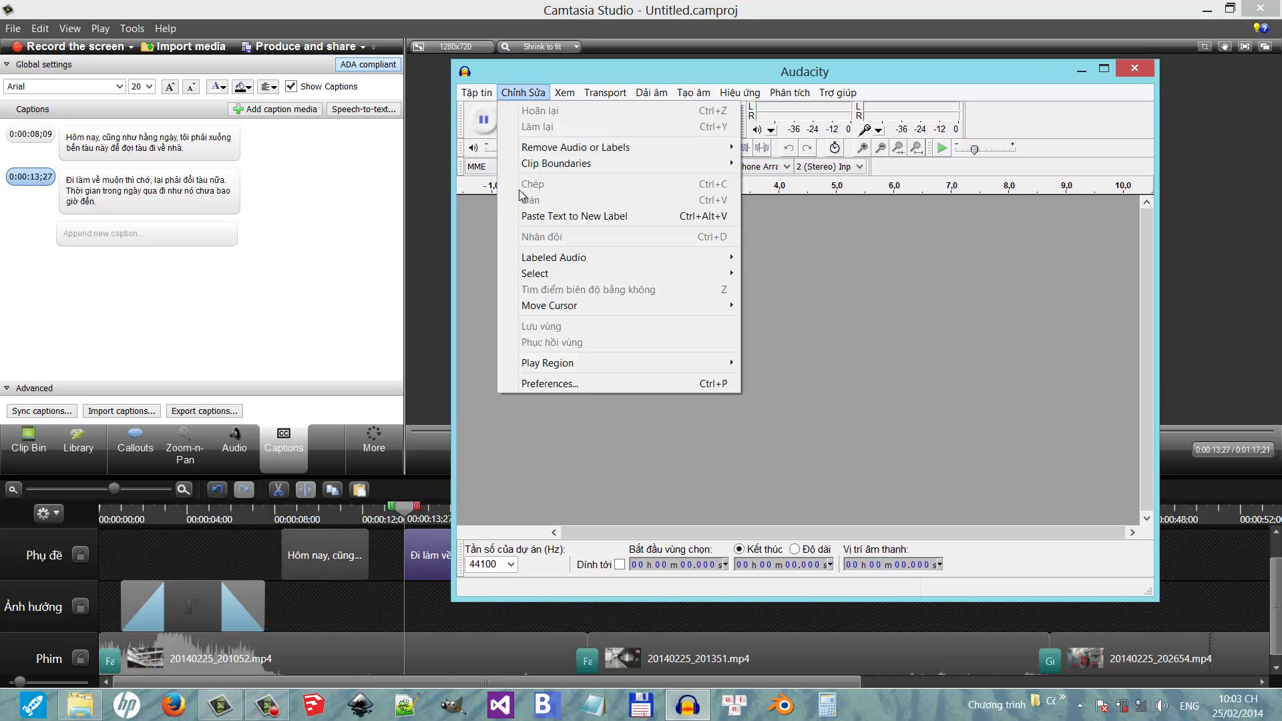
{"action": "left_click", "coordinate": [550, 385]}
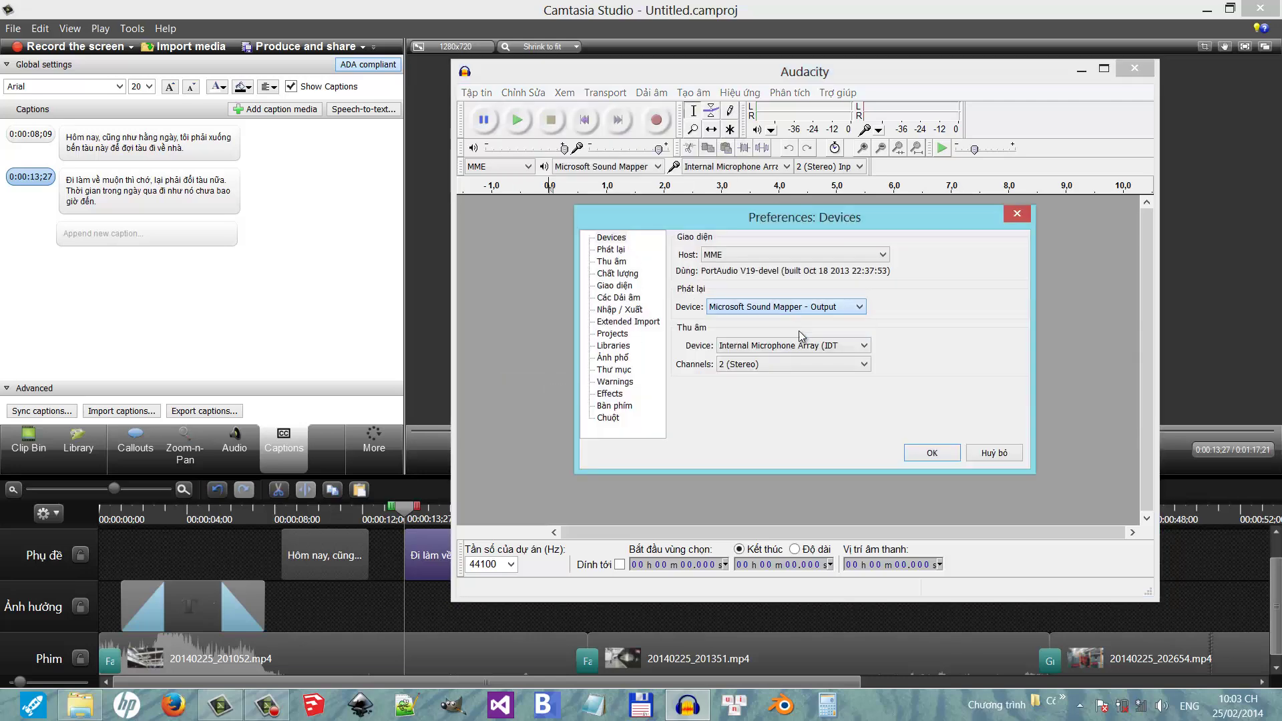
{"action": "left_click", "coordinate": [798, 345]}
{"action": "left_click", "coordinate": [761, 376]}
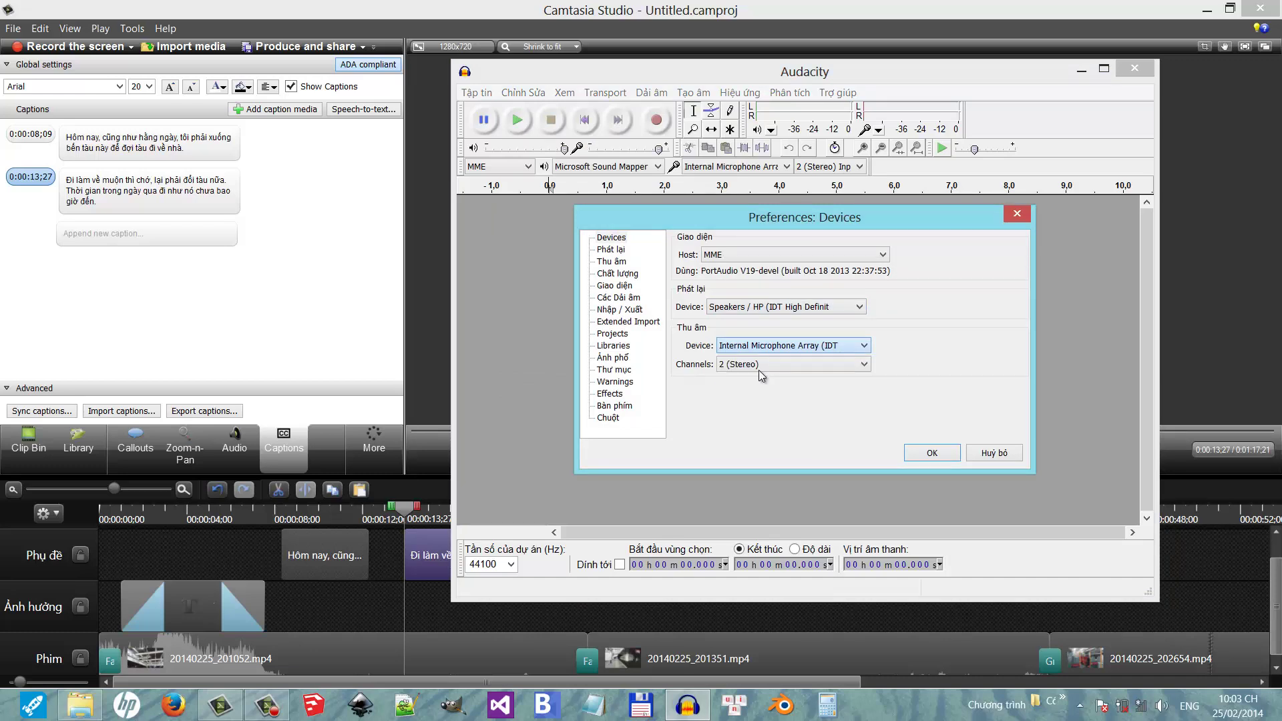
{"action": "key", "text": "Tab"}
{"action": "left_click", "coordinate": [932, 453]}
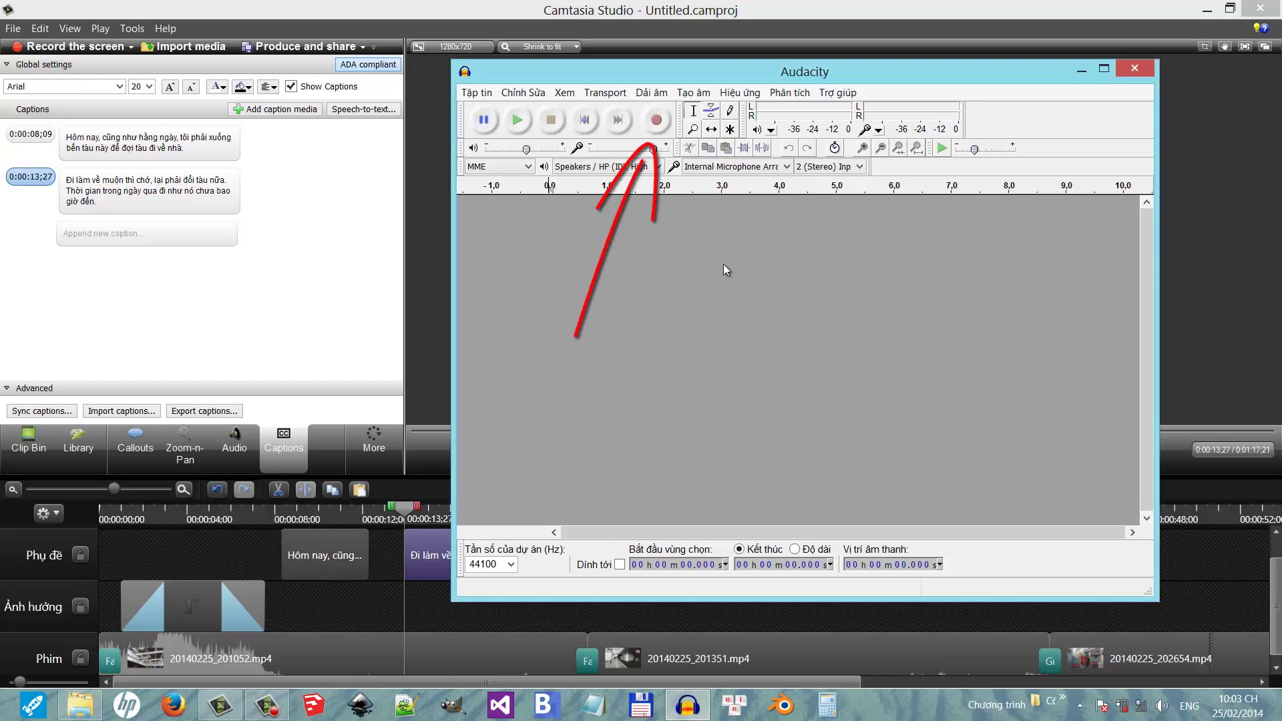
Record the voice narration on a new stereo track and delete its first 8 seconds.
{"action": "left_click", "coordinate": [657, 120]}
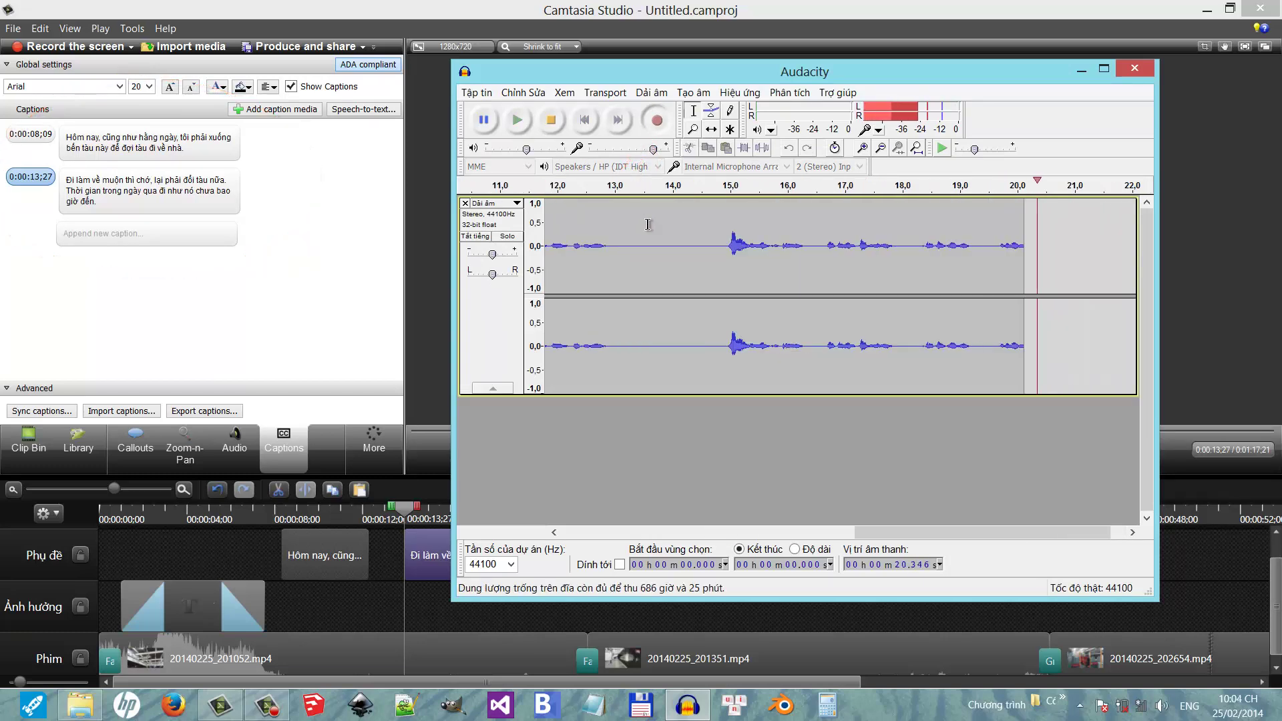
{"action": "left_click", "coordinate": [551, 121]}
{"action": "left_click_drag", "start_coordinate": [920, 532], "coordinate": [627, 532]}
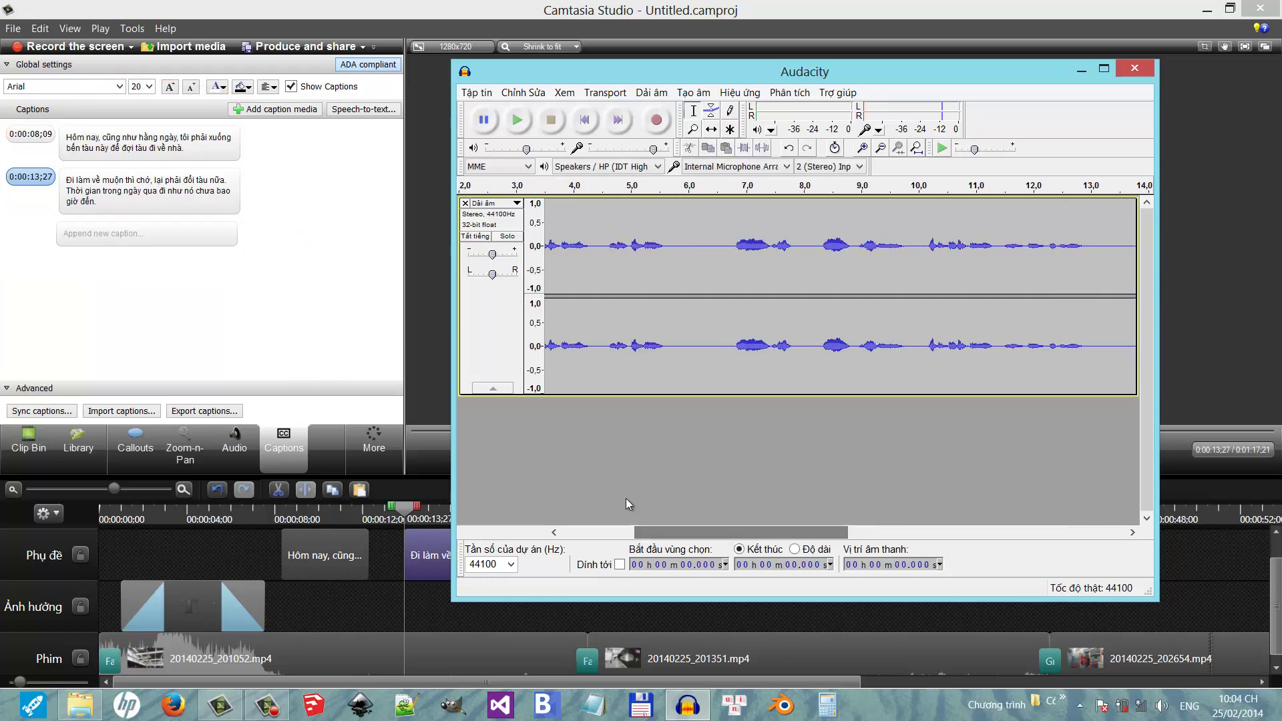
{"action": "left_click_drag", "start_coordinate": [861, 334], "coordinate": [378, 327]}
{"action": "left_click", "coordinate": [583, 184]}
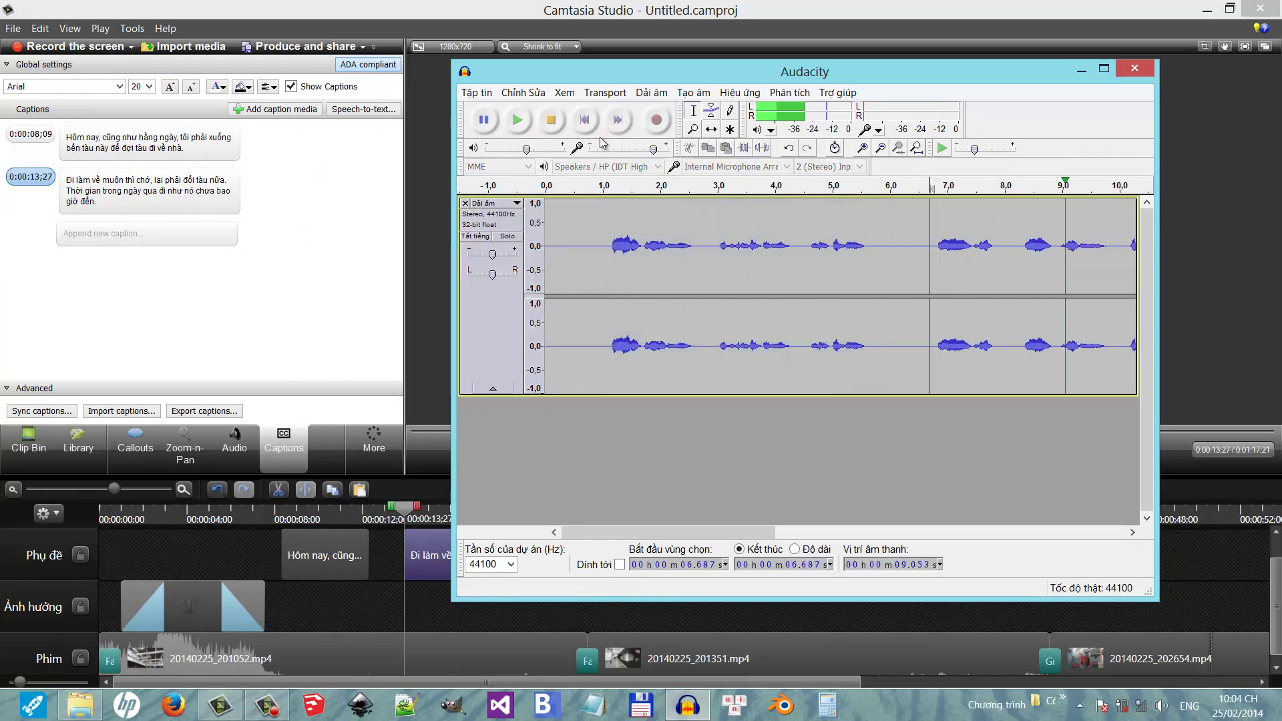
{"action": "left_click", "coordinate": [929, 280]}
{"action": "left_click_drag", "start_coordinate": [1004, 280], "coordinate": [548, 279]}
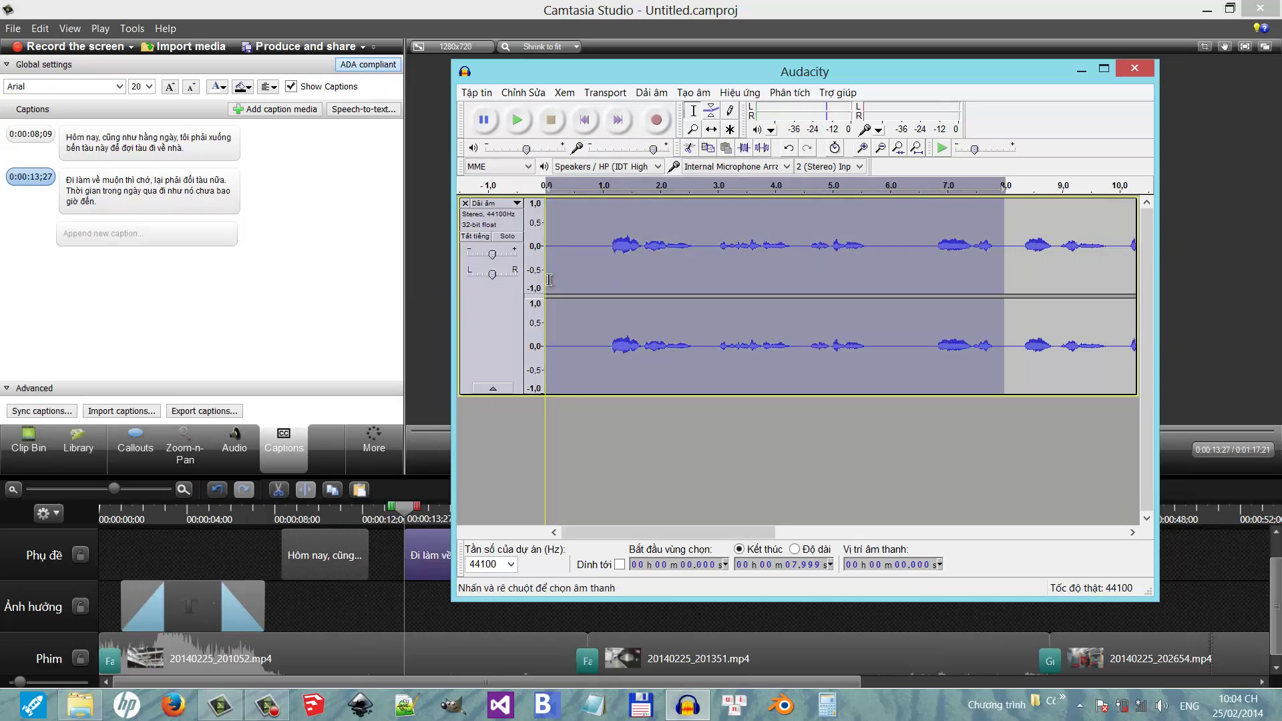
{"action": "key", "text": "Delete"}
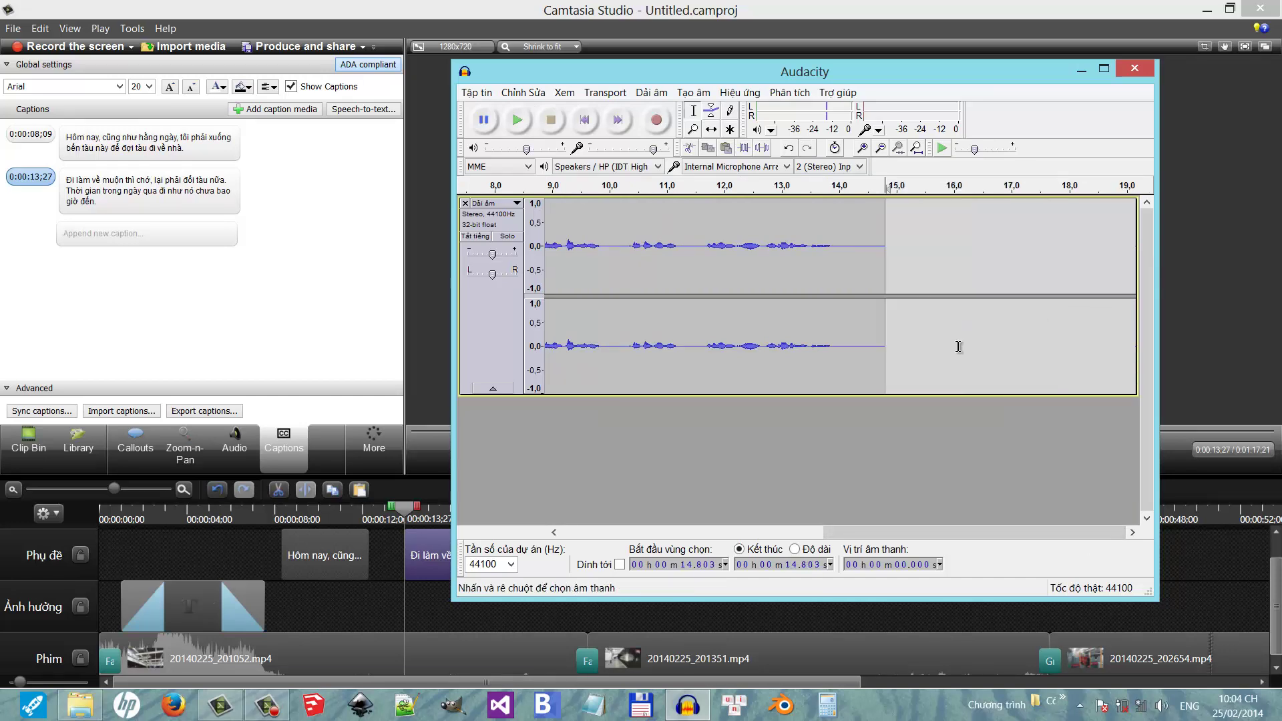
{"action": "left_click", "coordinate": [618, 119]}
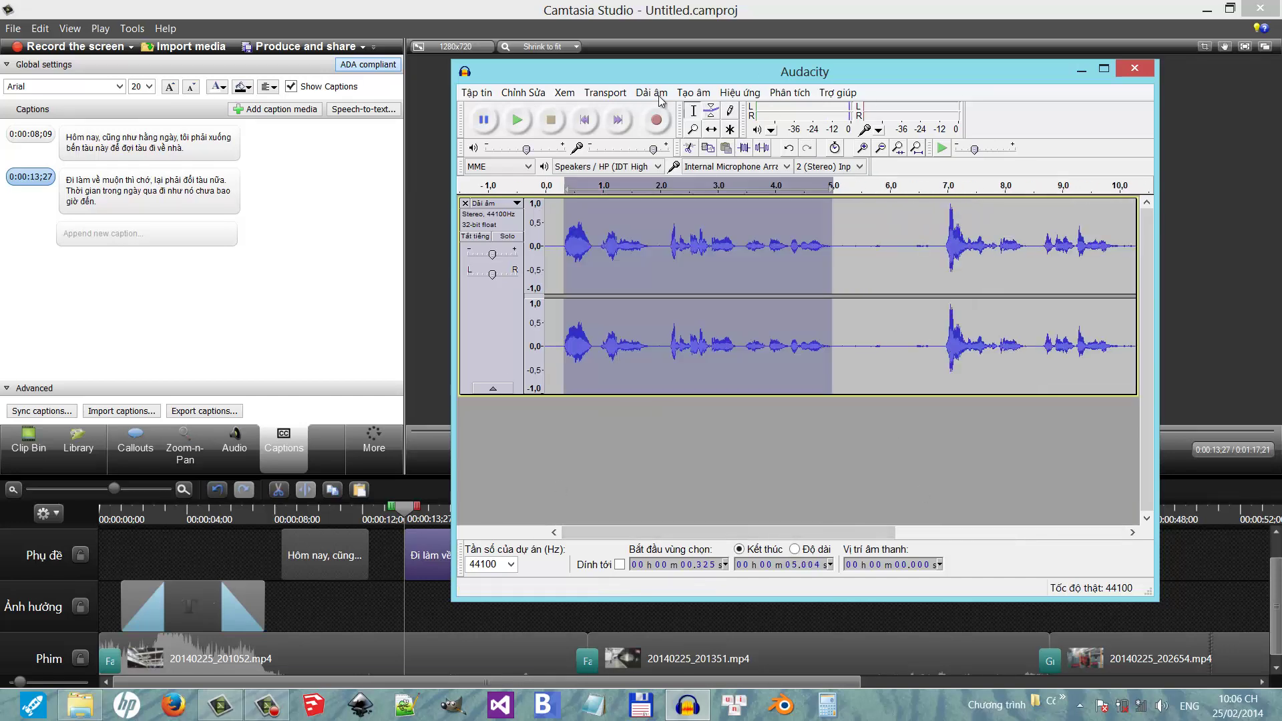
Add a label named 0001 over the selected first phrase, from 0.325 s to 5.004 s.
{"action": "left_click", "coordinate": [648, 94]}
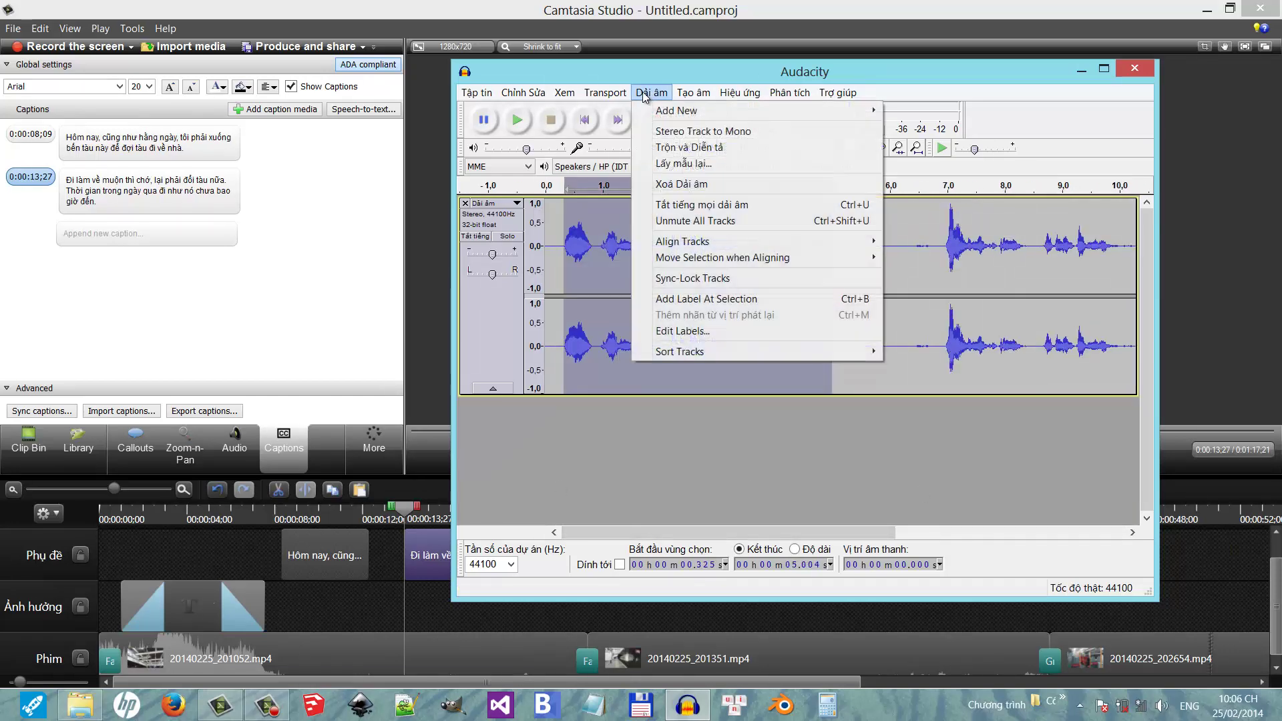
{"action": "left_click", "coordinate": [728, 300]}
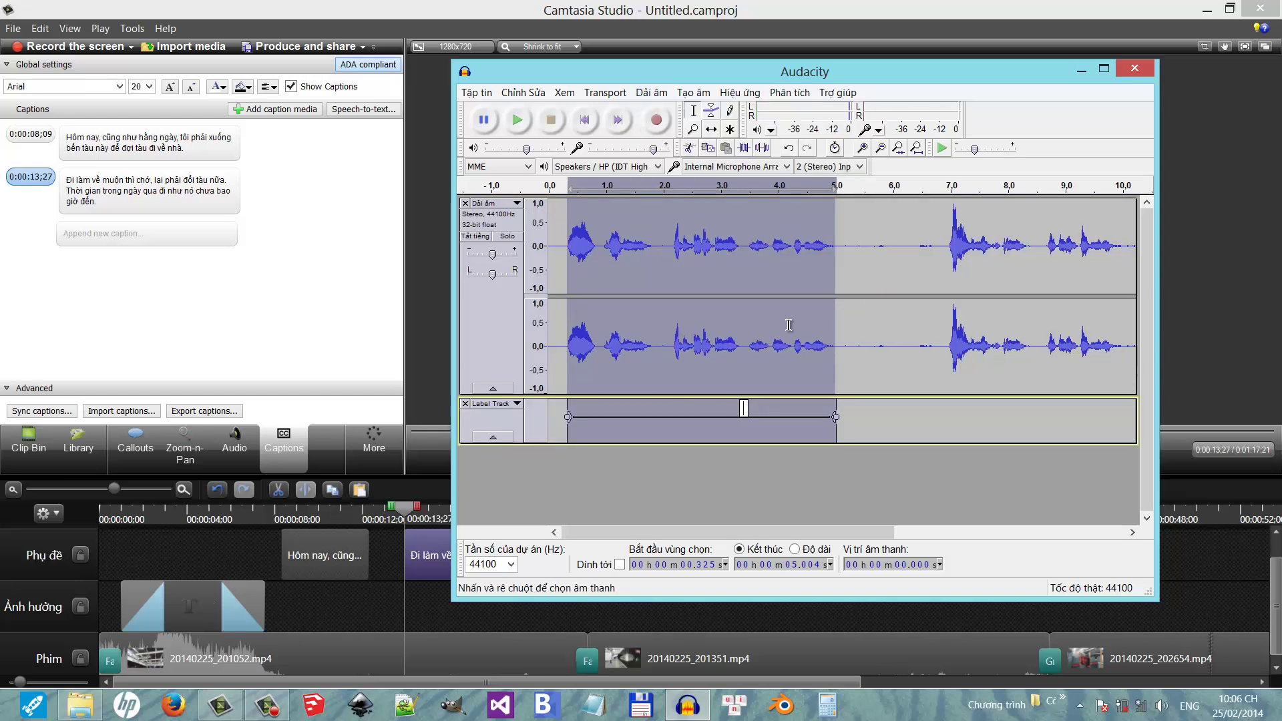
{"action": "type", "text": "0001"}
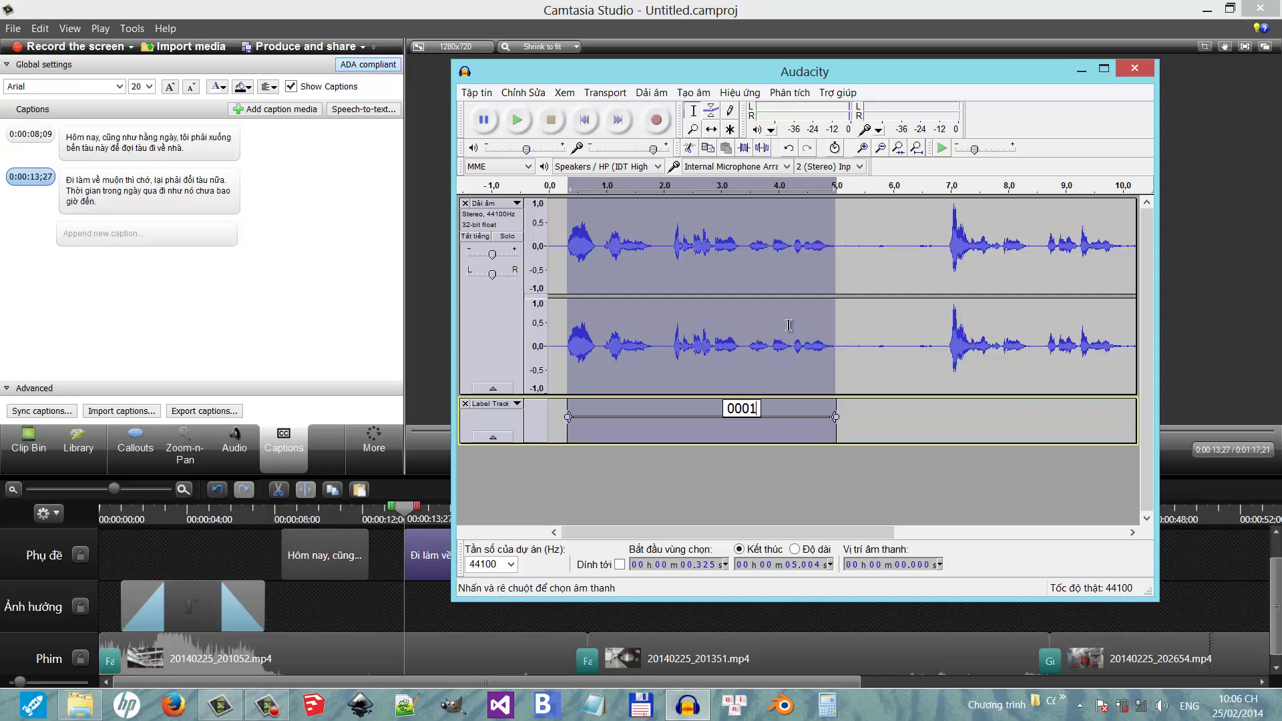
{"action": "key", "text": "Return"}
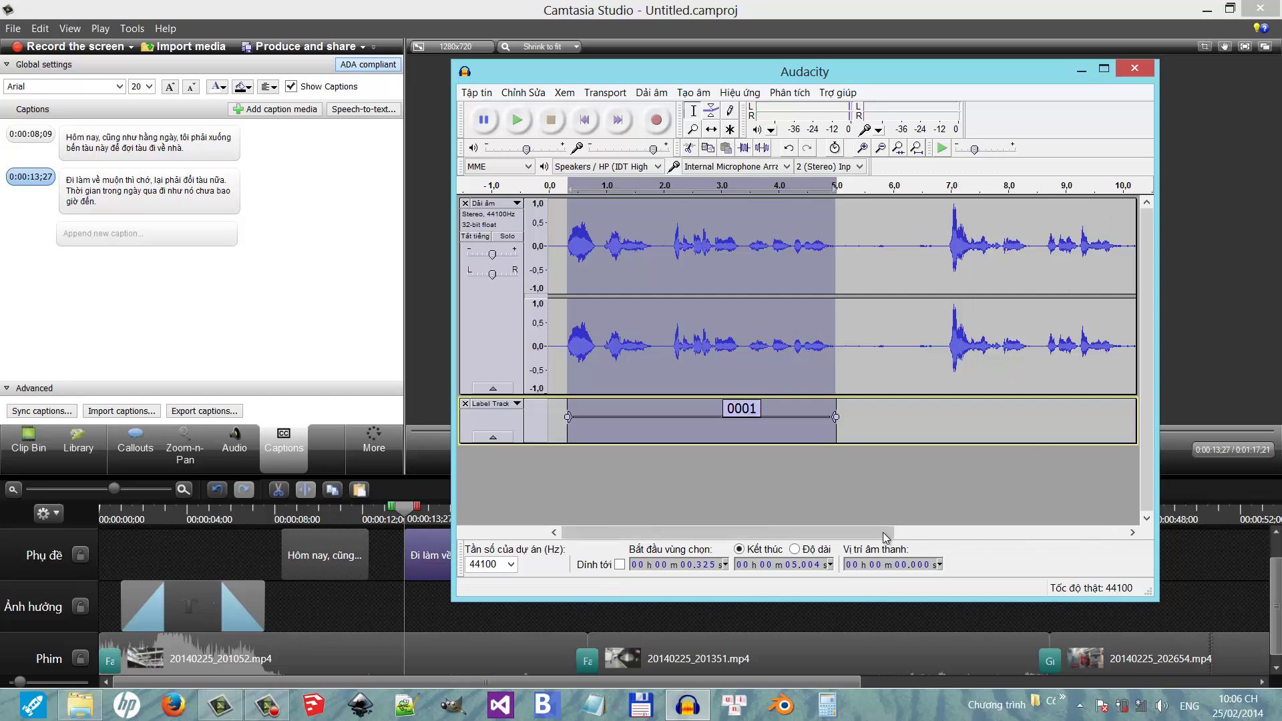
Select the second phrase from about 6.9 s to 13.9 s and label it 0002.
{"action": "left_click_drag", "start_coordinate": [883, 532], "coordinate": [1065, 534]}
{"action": "left_click", "coordinate": [621, 259]}
{"action": "left_click_drag", "start_coordinate": [621, 258], "coordinate": [1023, 360]}
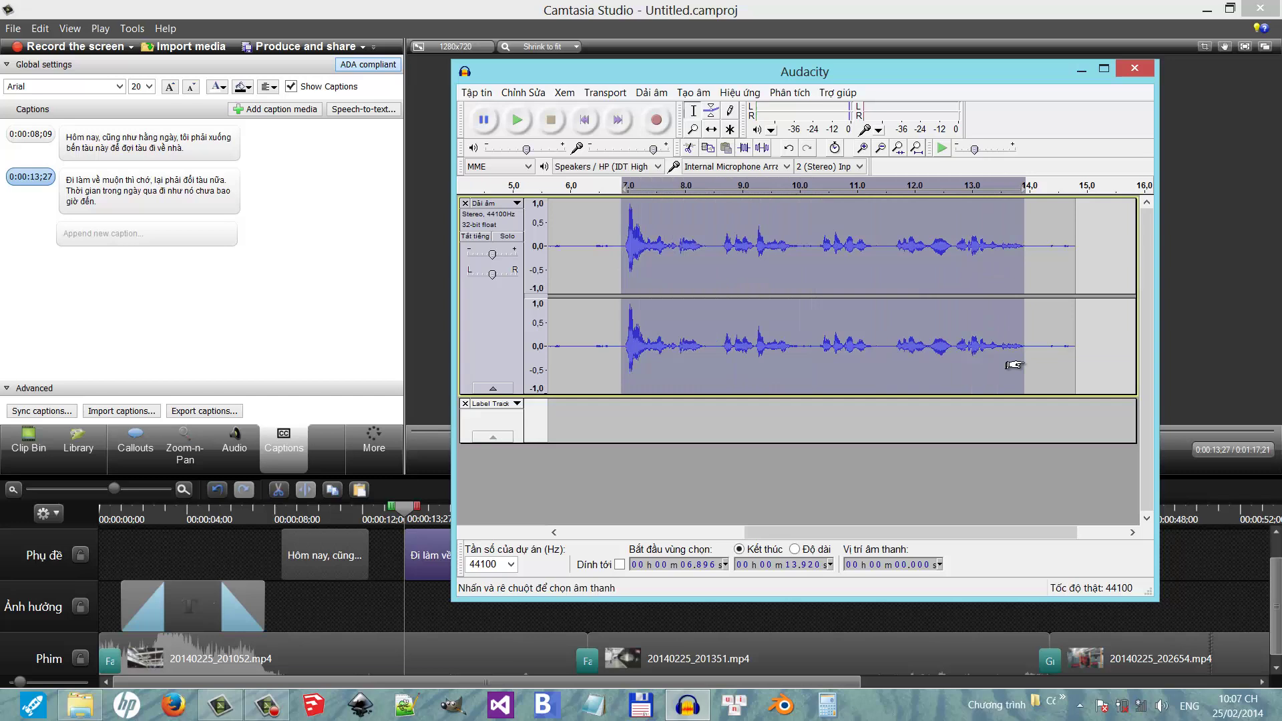
{"action": "left_click", "coordinate": [652, 92]}
{"action": "left_click", "coordinate": [675, 284]}
{"action": "type", "text": "0002"}
{"action": "key", "text": "Return"}
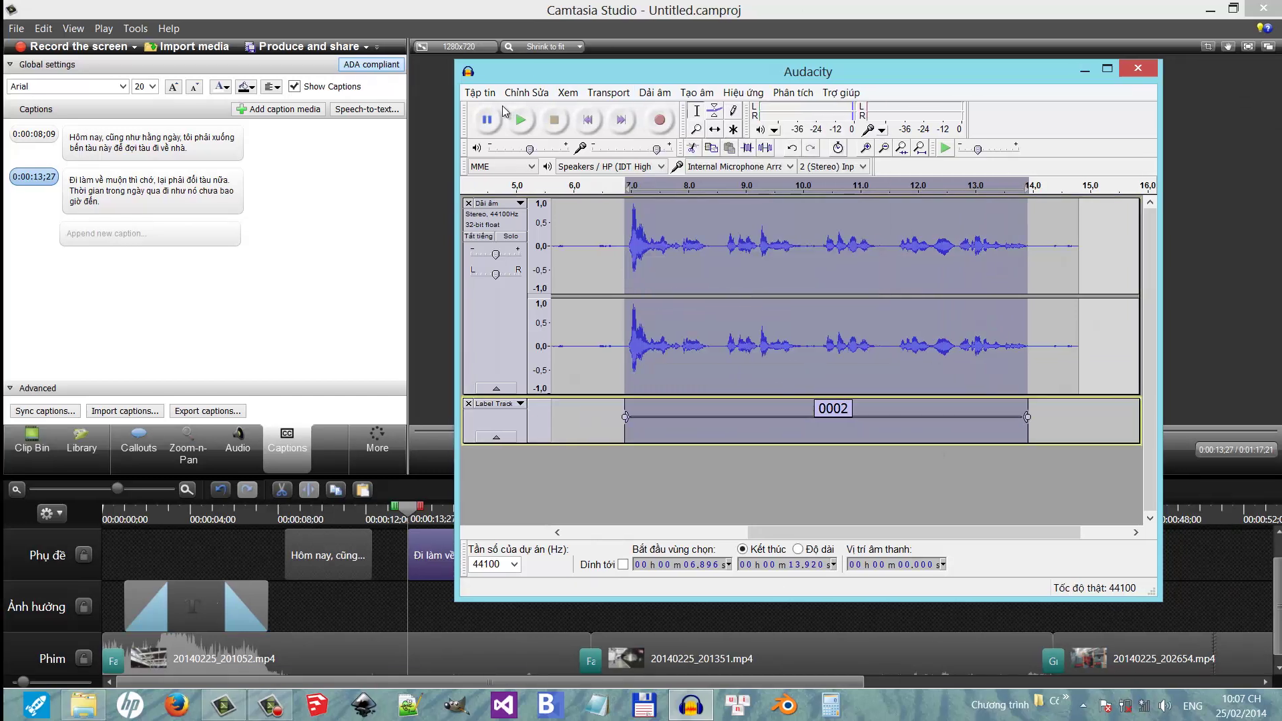
Set up an export to multiple files, with the audio folder inside screencast\phim_di_lam_ve as the export location.
{"action": "left_click", "coordinate": [476, 93]}
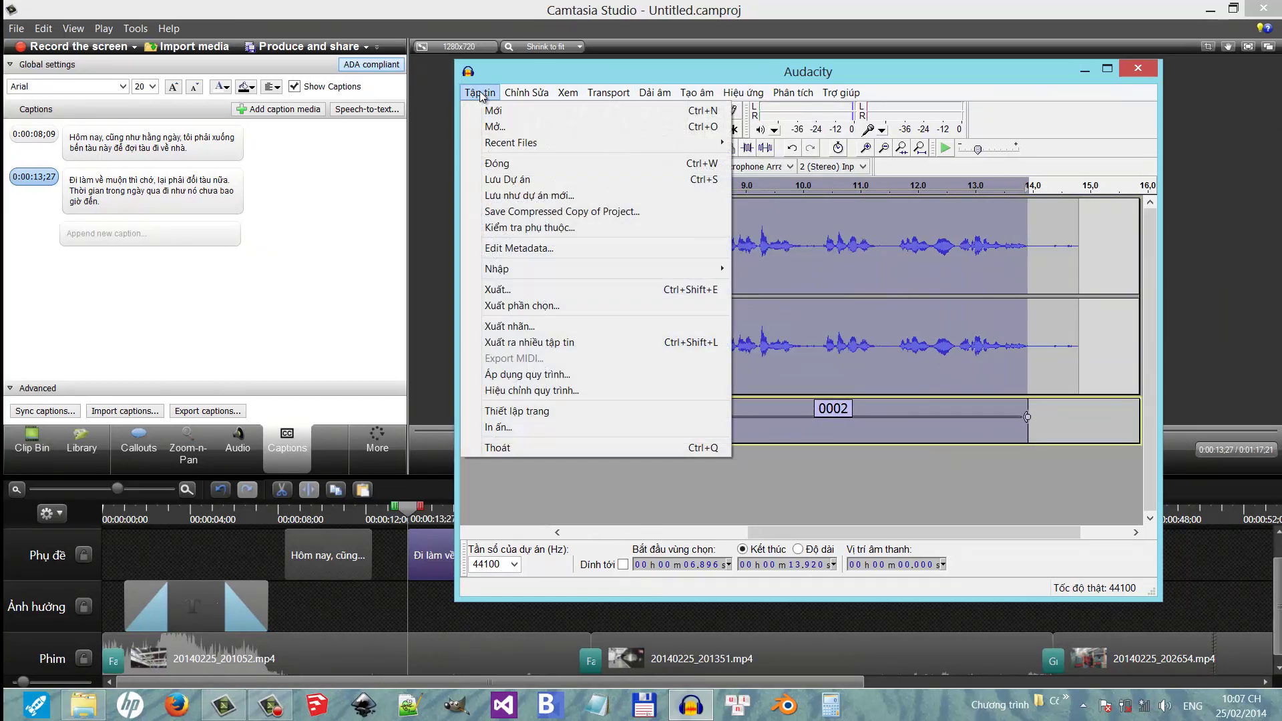
{"action": "left_click", "coordinate": [571, 342]}
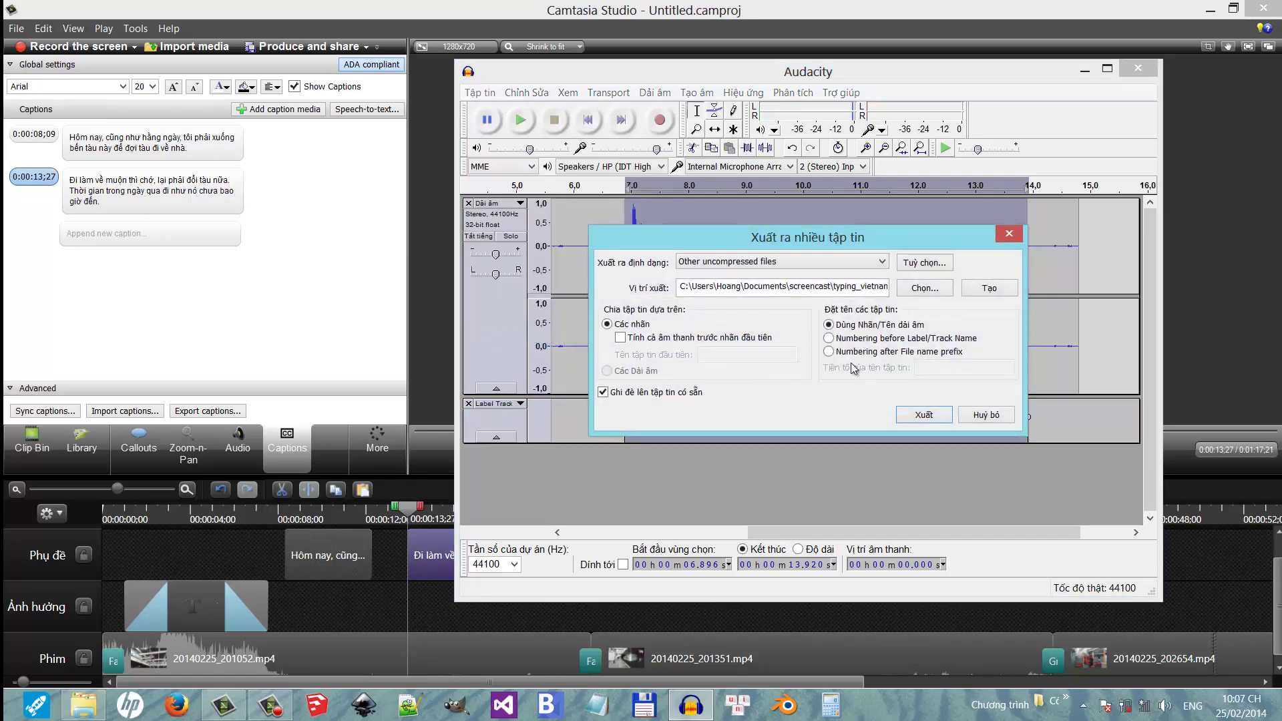
{"action": "left_click", "coordinate": [946, 293]}
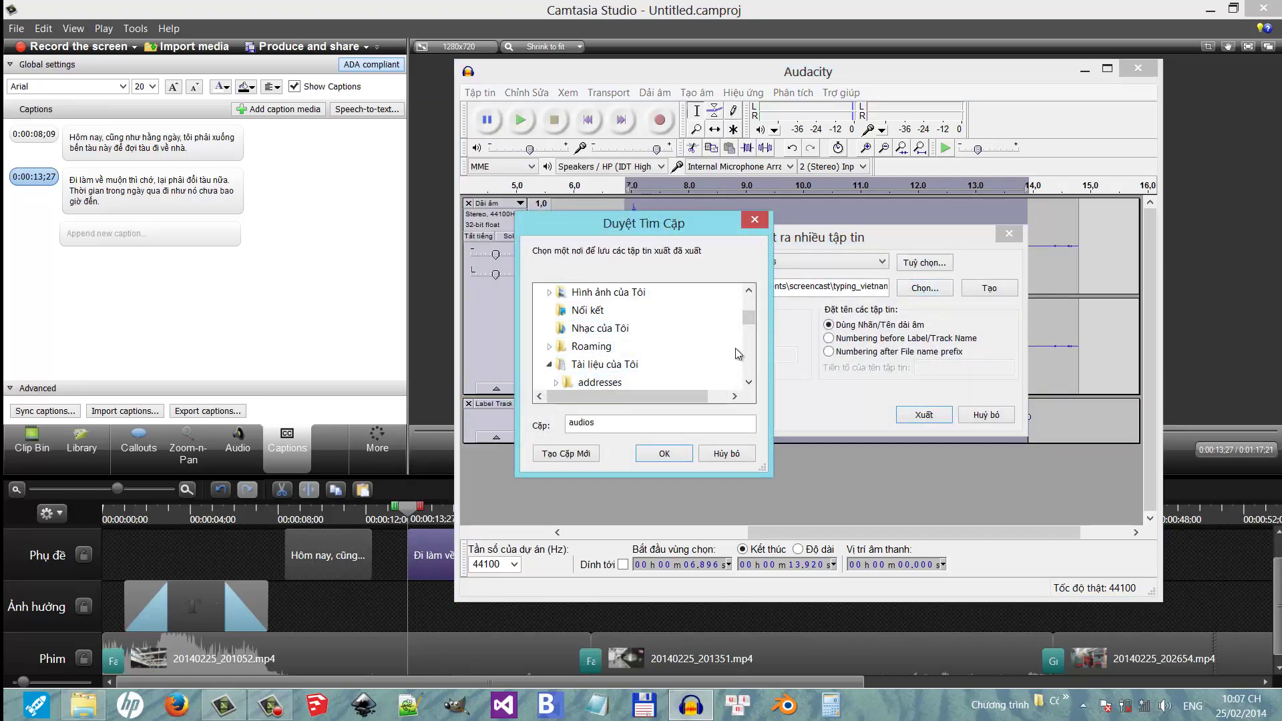
{"action": "left_click_drag", "start_coordinate": [749, 318], "coordinate": [751, 341]}
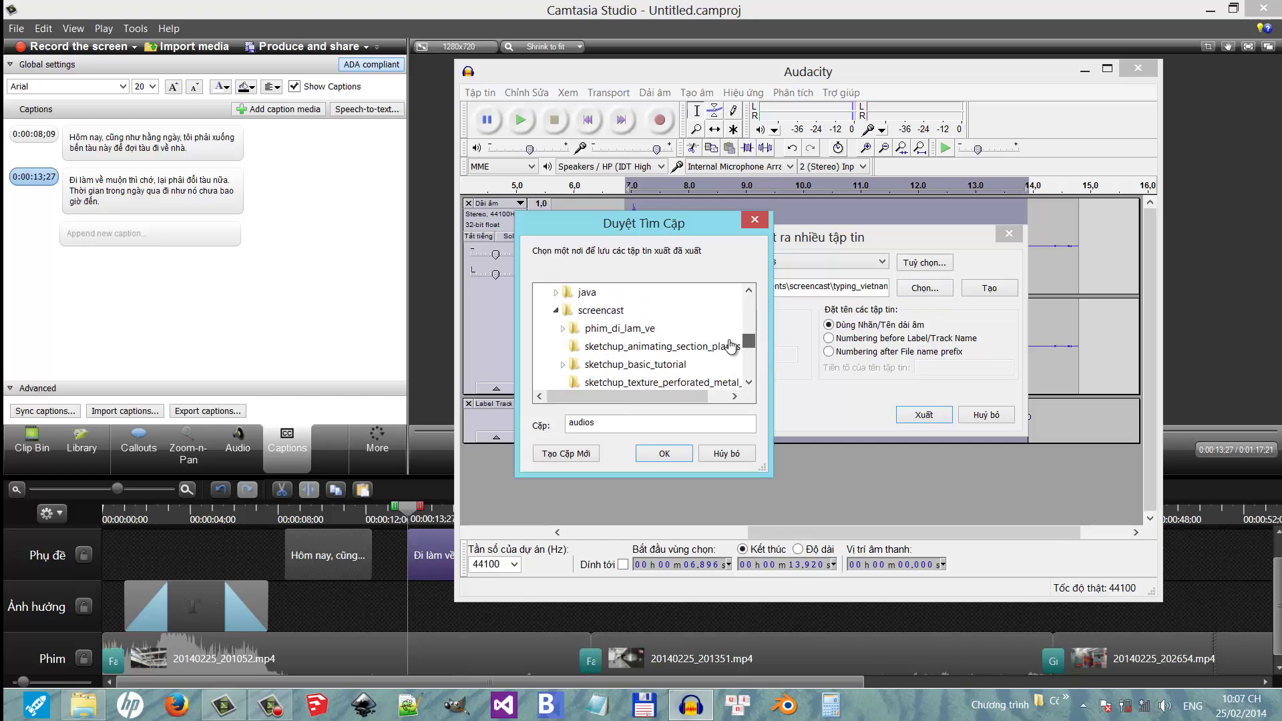
{"action": "left_click", "coordinate": [563, 327]}
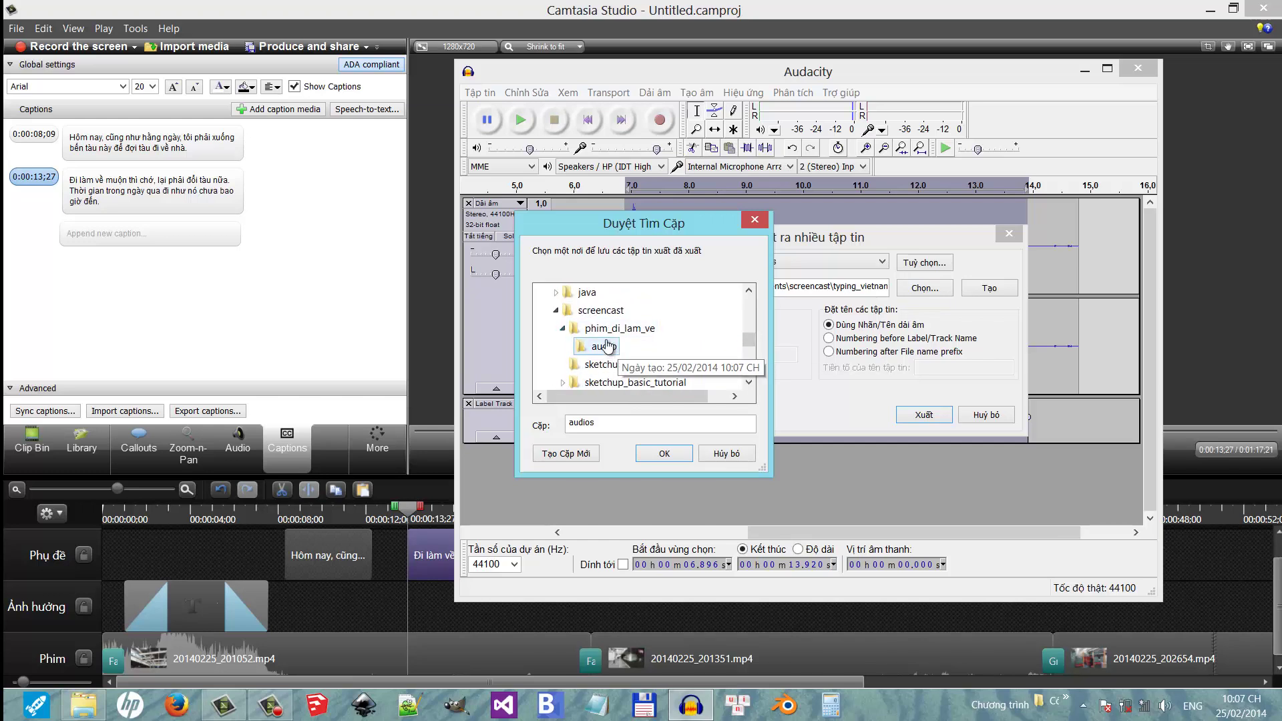
{"action": "left_click", "coordinate": [578, 331]}
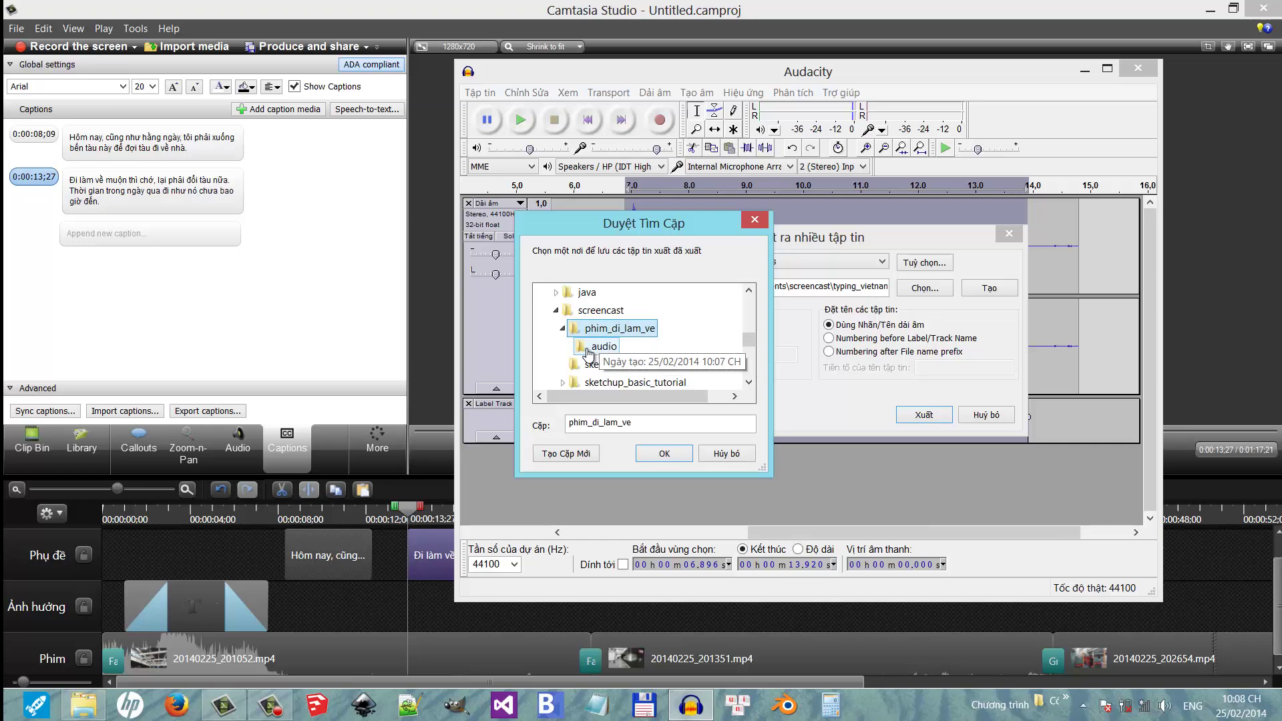
{"action": "left_click", "coordinate": [595, 348]}
{"action": "key", "text": "Return"}
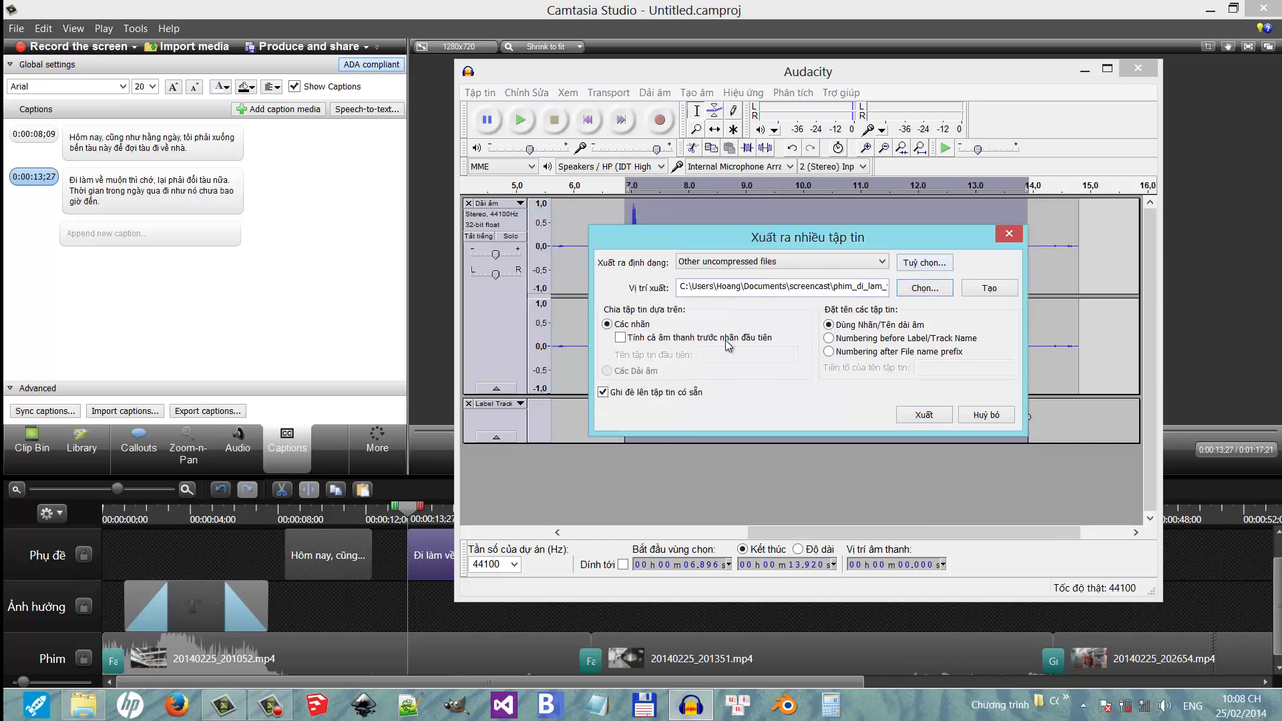
Export the labelled phrases as separate files, setting the album name in the metadata to "Phim đi làm về".
{"action": "left_click", "coordinate": [925, 416]}
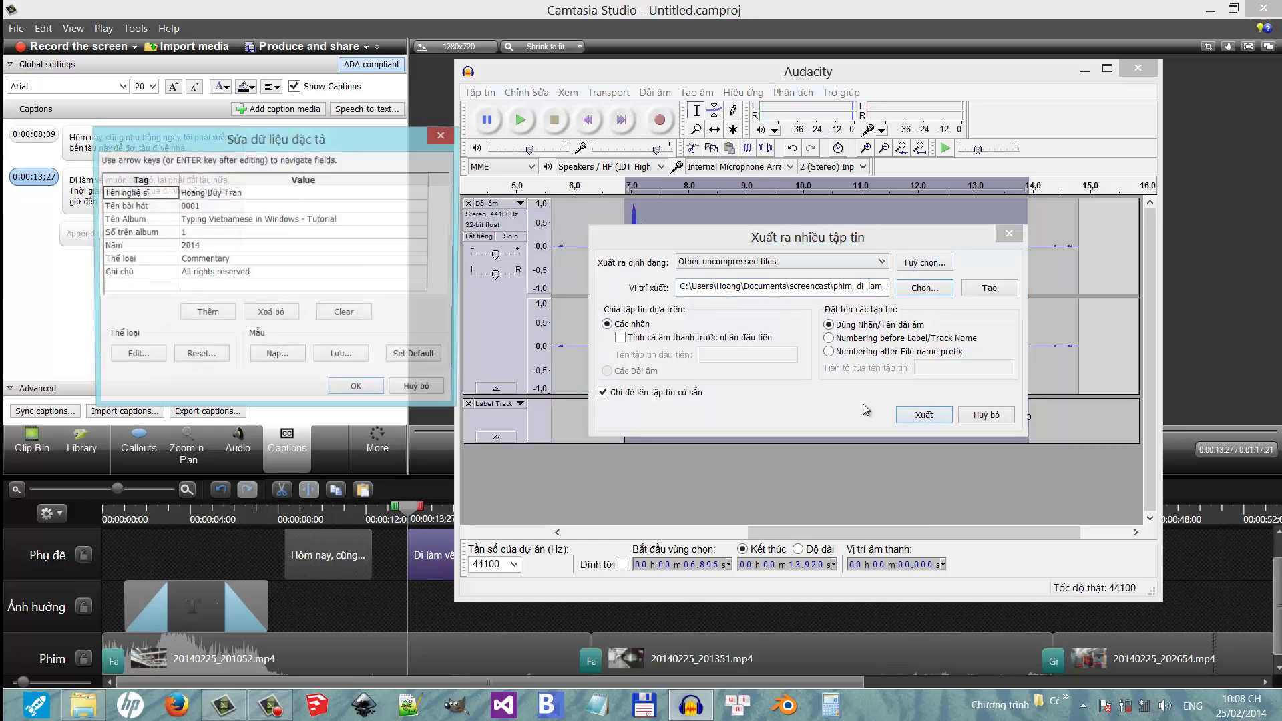
{"action": "left_click", "coordinate": [223, 220]}
{"action": "type", "text": "Phim đi làm về"}
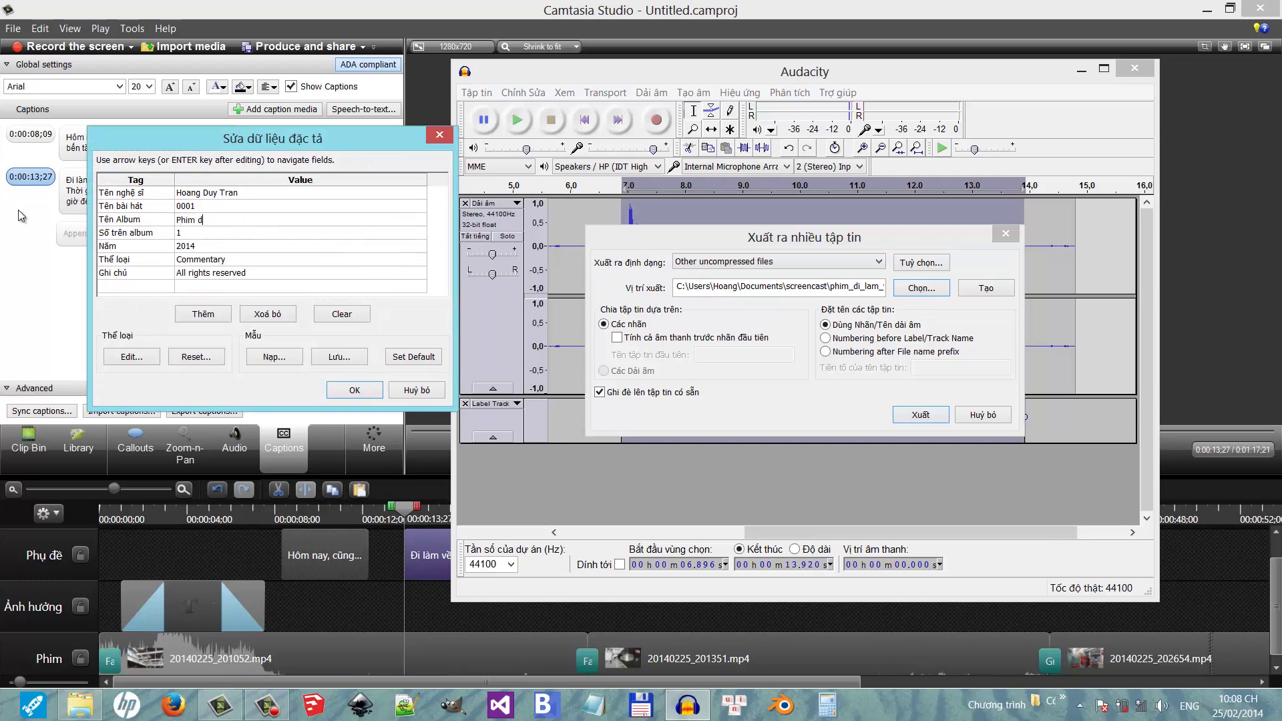
{"action": "left_click", "coordinate": [355, 390]}
{"action": "left_click", "coordinate": [355, 390]}
{"action": "left_click", "coordinate": [809, 418]}
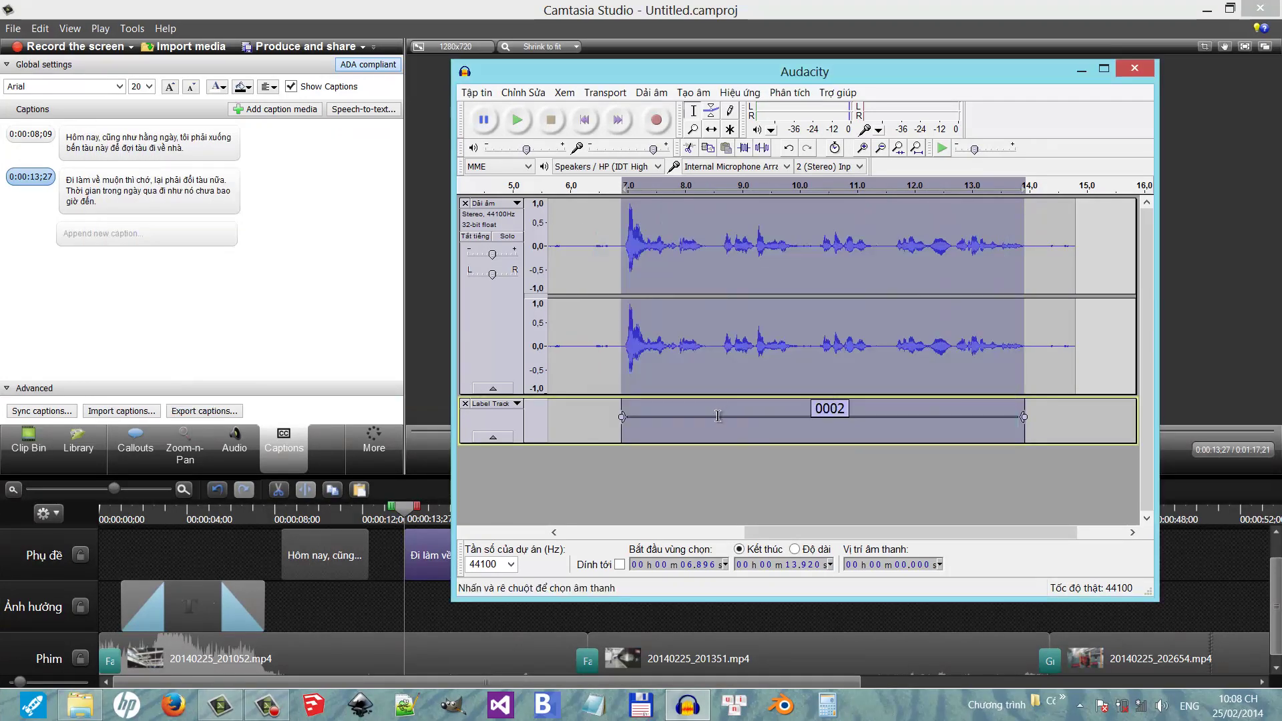
Switch back to Camtasia Studio and open the media import from the clip bin, starting in the documents library.
{"action": "left_click", "coordinate": [1080, 69]}
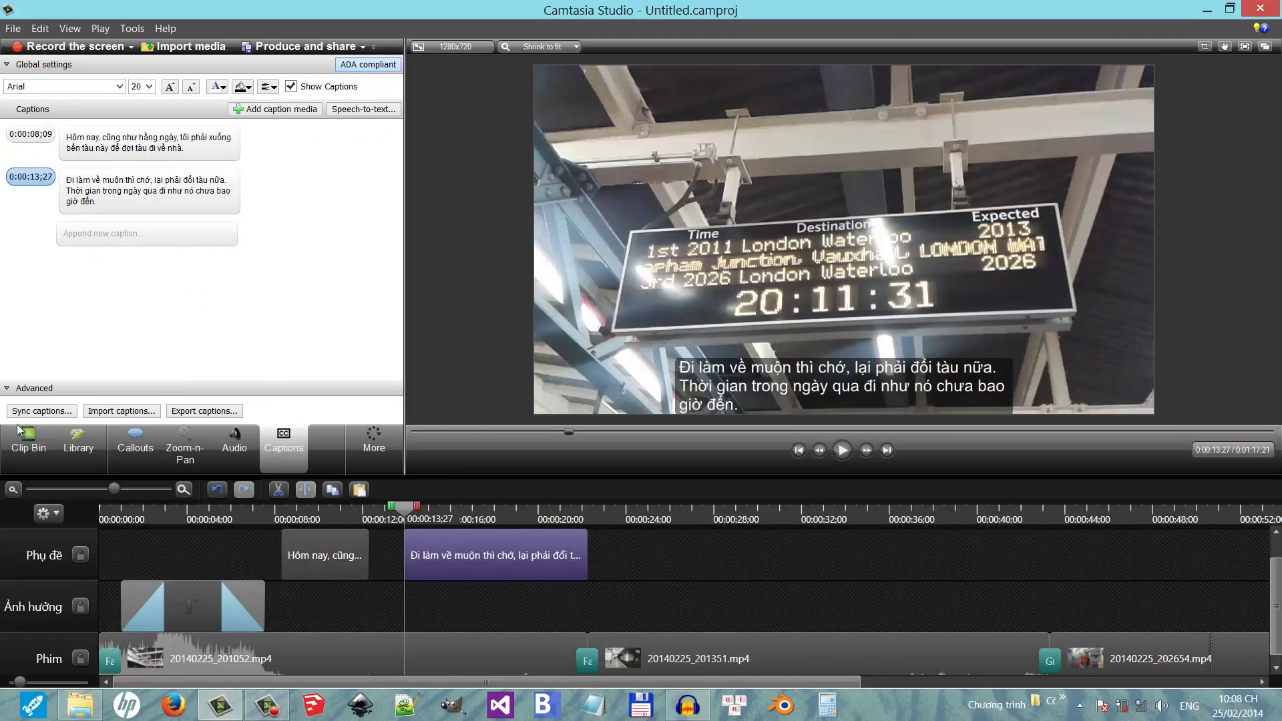
{"action": "left_click", "coordinate": [22, 438]}
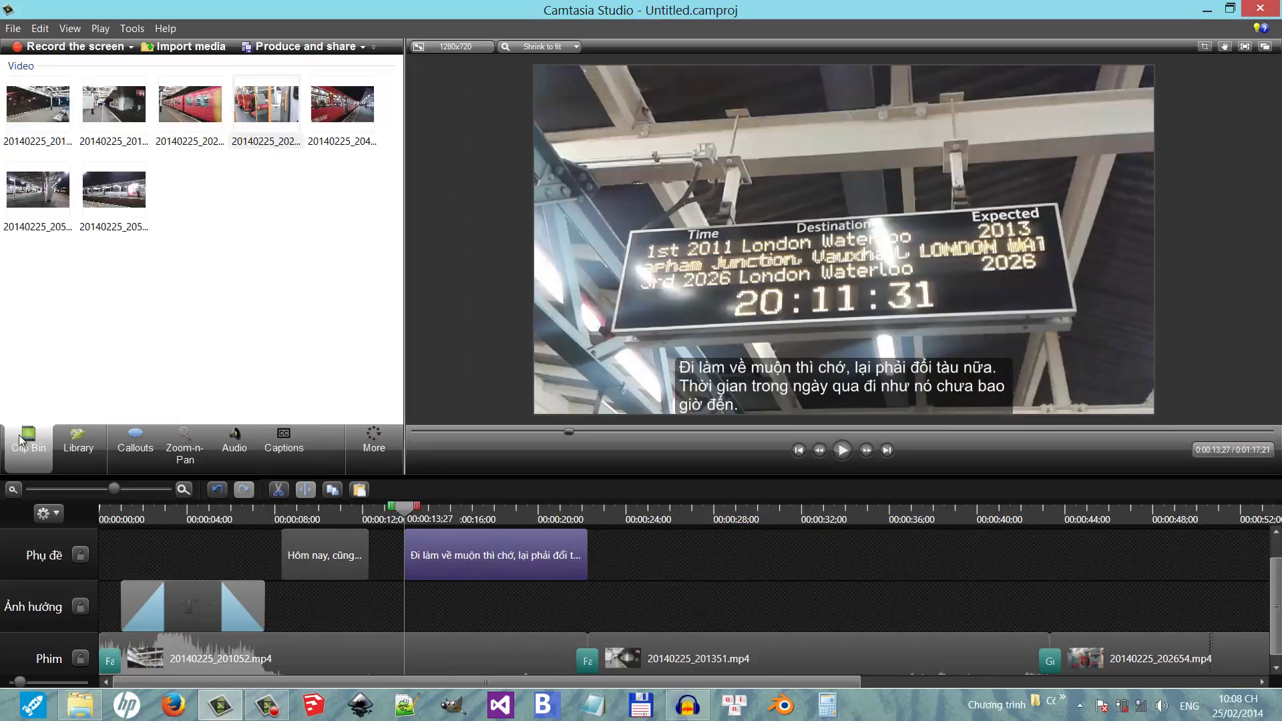
{"action": "right_click", "coordinate": [60, 295]}
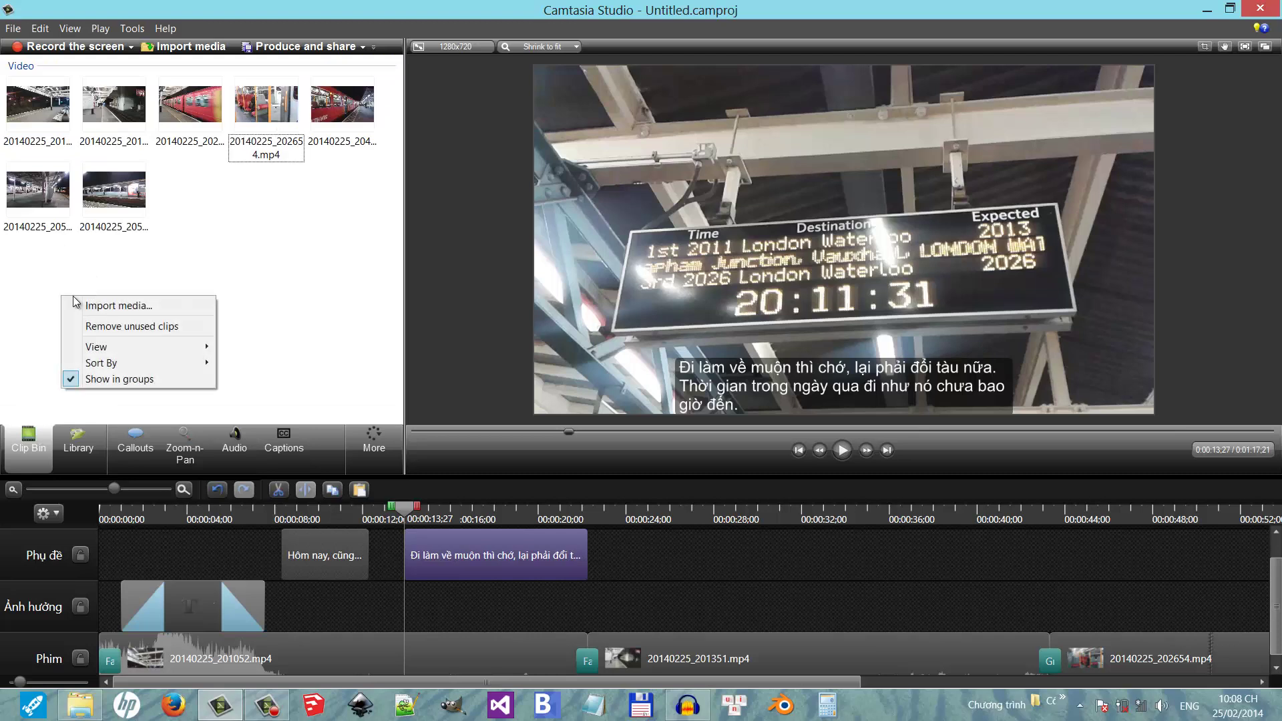
{"action": "left_click", "coordinate": [114, 306]}
{"action": "scroll", "coordinate": [454, 321], "scroll_direction": "down", "scroll_amount": 2}
{"action": "left_click", "coordinate": [458, 209]}
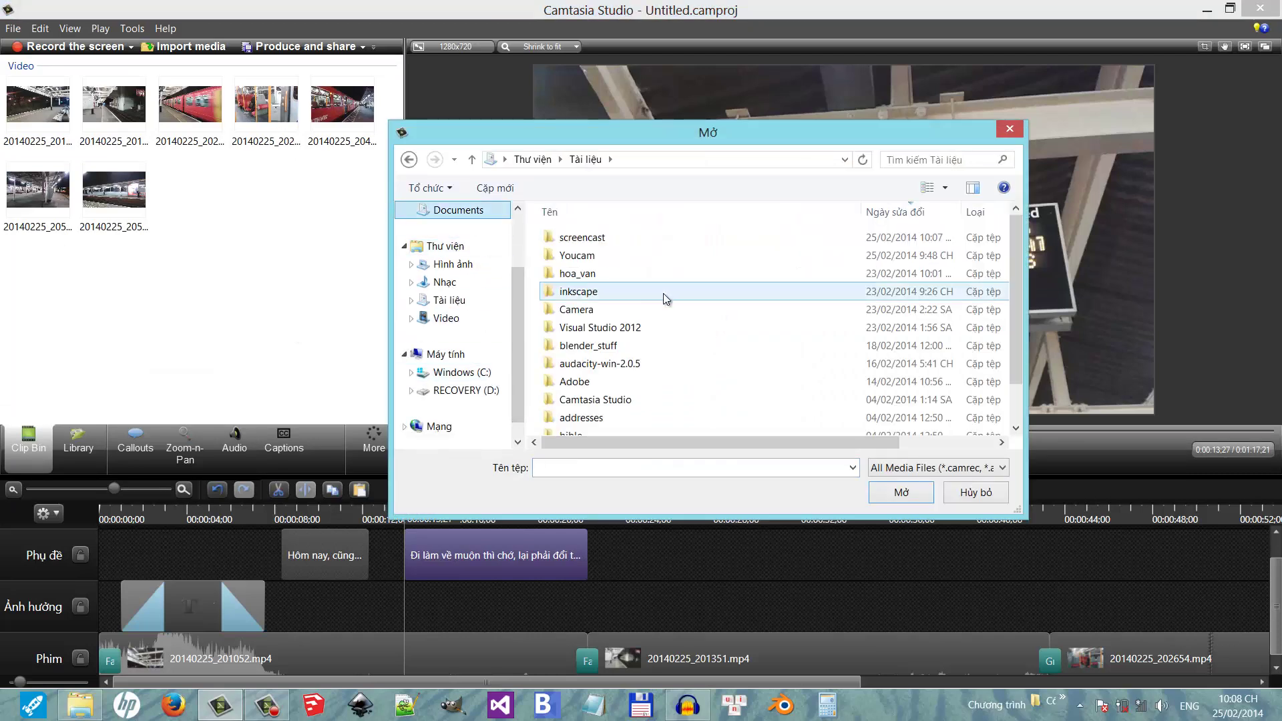
Import the audio files 0001 and 0002 from screencast\phim_di_lam_ve\audio into the clip bin.
{"action": "scroll", "coordinate": [1015, 331], "scroll_direction": "down", "scroll_amount": 1}
{"action": "scroll", "coordinate": [1015, 330], "scroll_direction": "up", "scroll_amount": 1}
{"action": "double_click", "coordinate": [655, 238]}
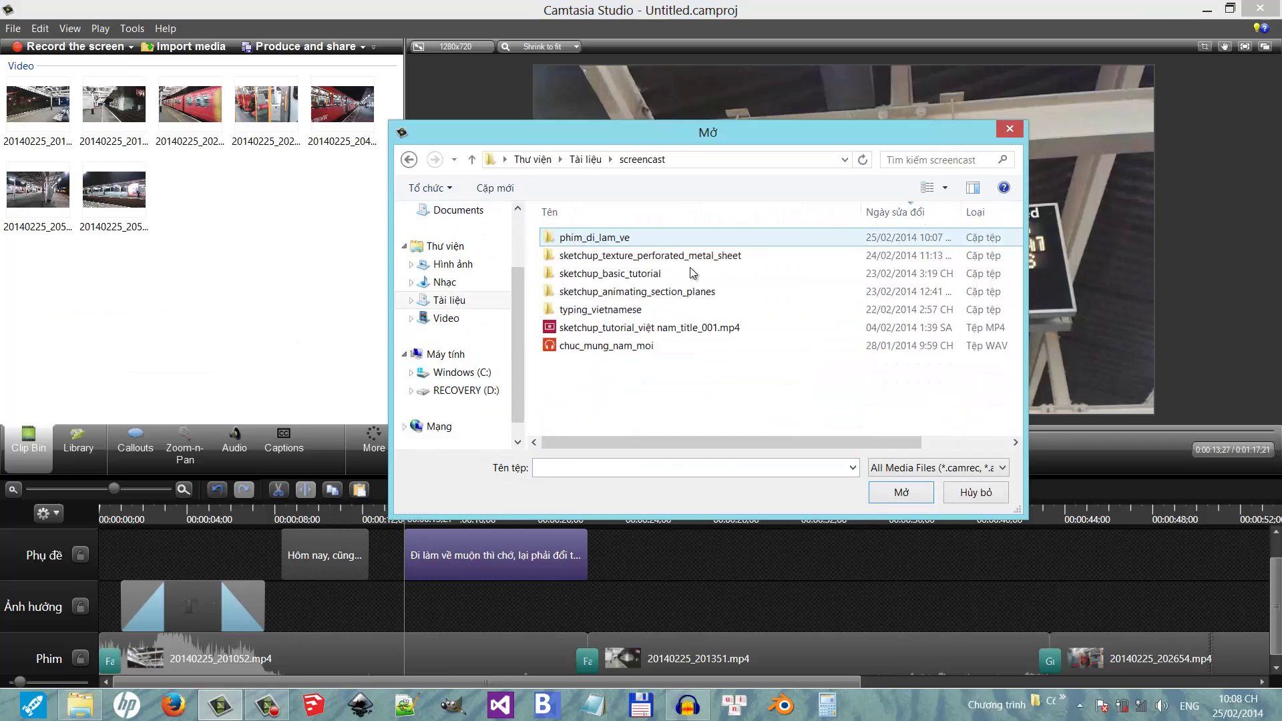
{"action": "double_click", "coordinate": [601, 237]}
{"action": "double_click", "coordinate": [583, 239]}
{"action": "left_click", "coordinate": [579, 238]}
{"action": "left_click", "coordinate": [581, 256], "text": "shift"}
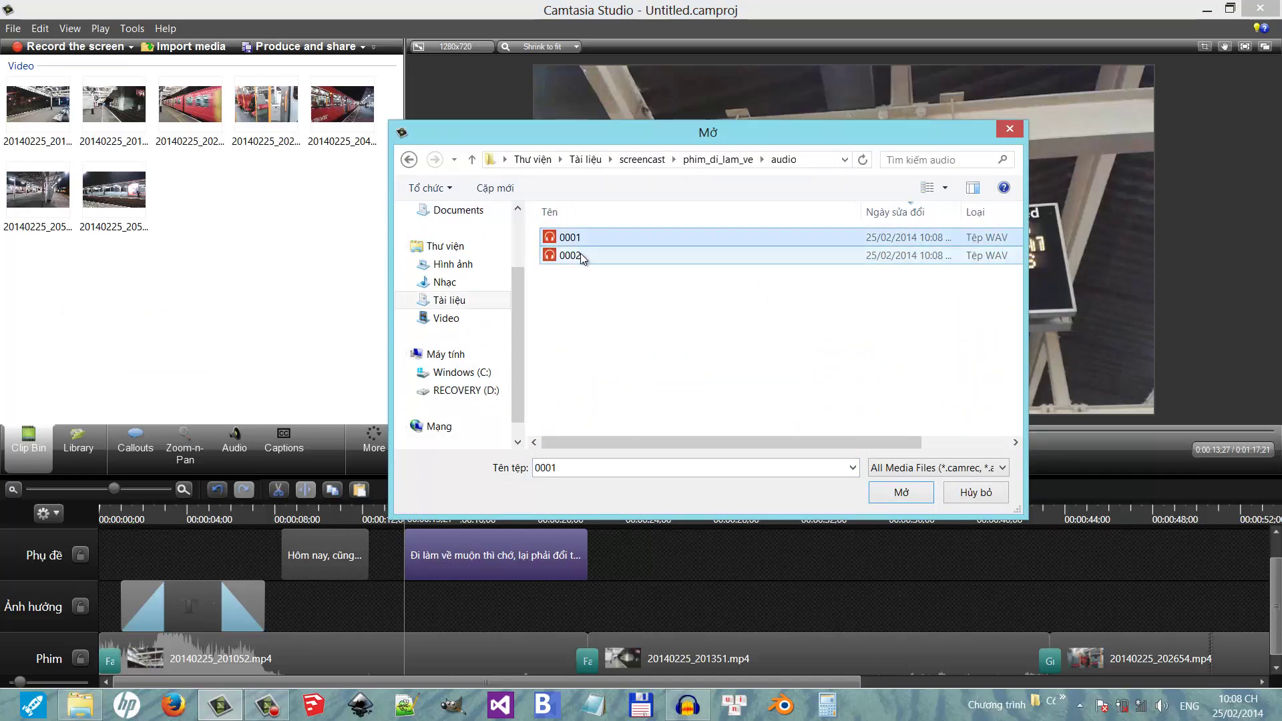
{"action": "left_click", "coordinate": [892, 491]}
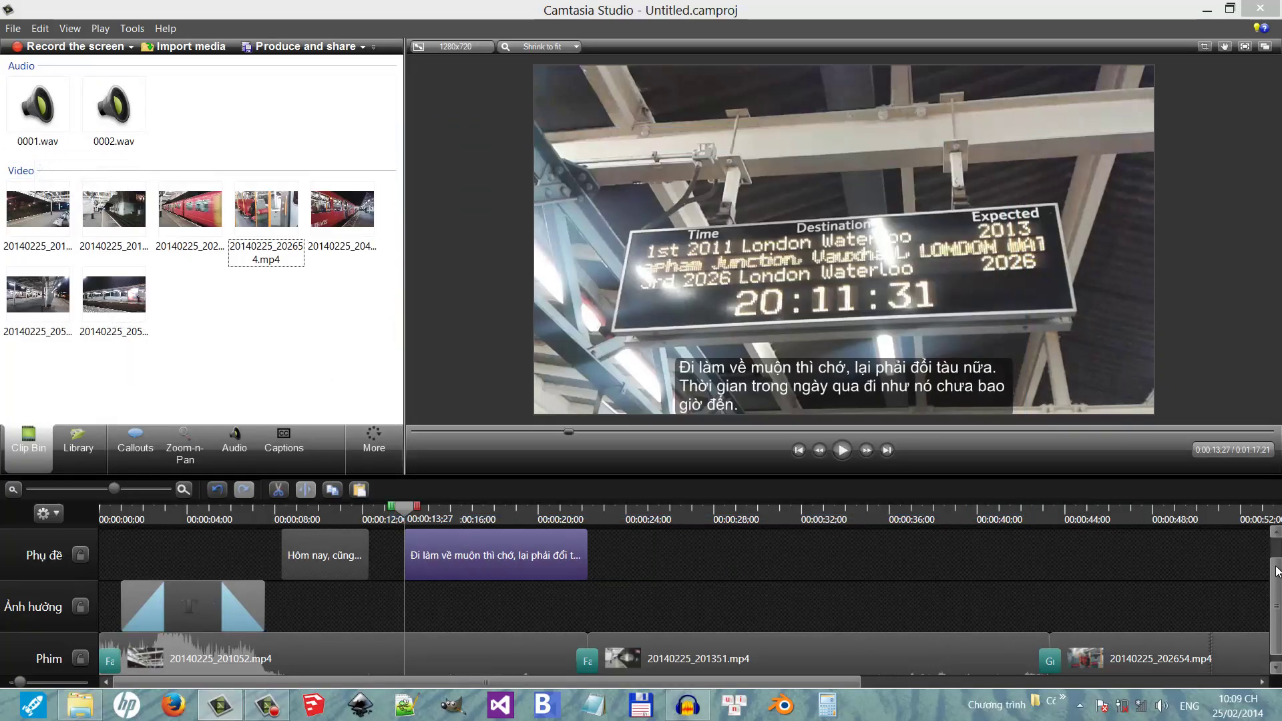
Add a track above Phụ đề and name it "Âm thuyết minh tiếng Việt".
{"action": "left_click_drag", "start_coordinate": [1278, 589], "coordinate": [1277, 561]}
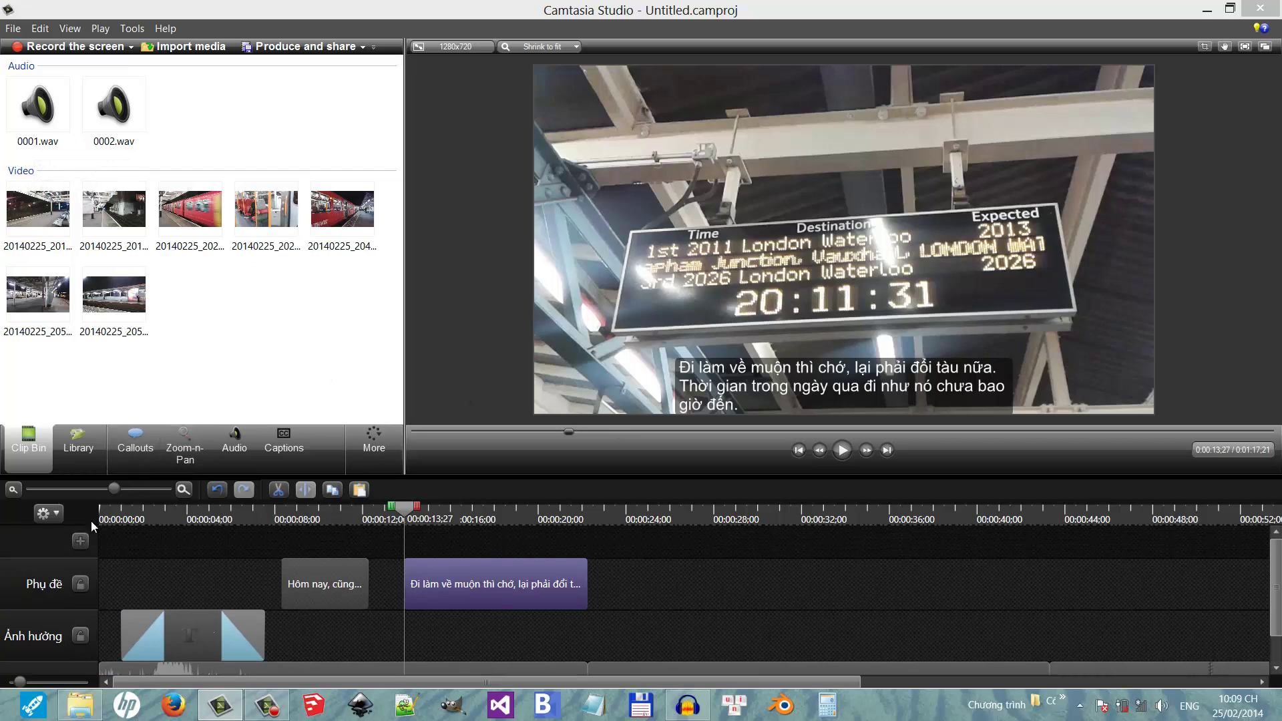
{"action": "left_click", "coordinate": [80, 541]}
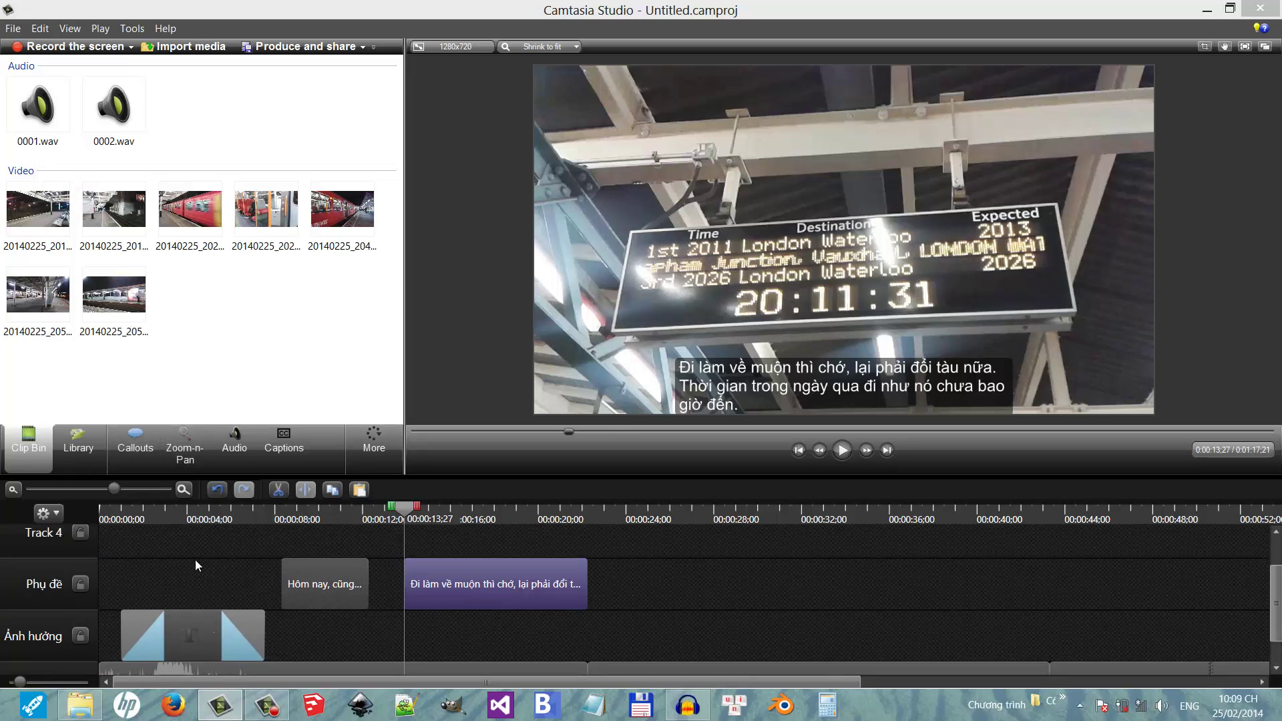
{"action": "double_click", "coordinate": [59, 532]}
{"action": "type", "text": "Am"}
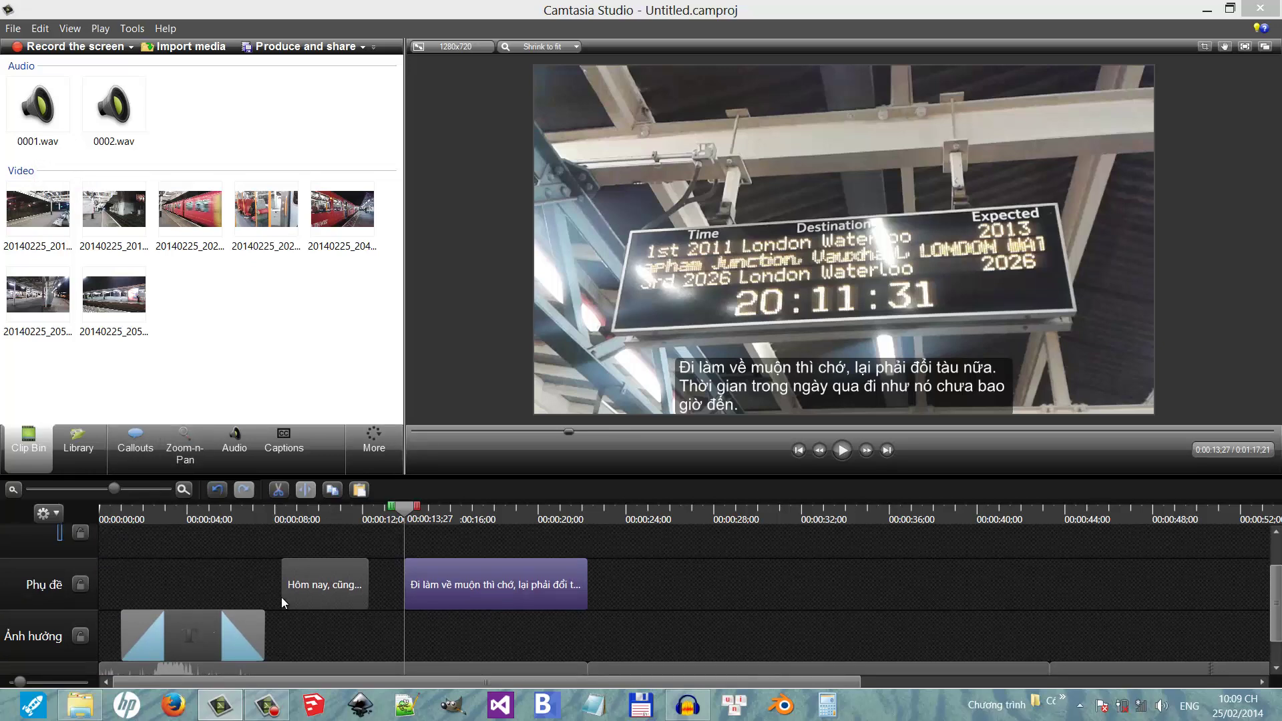
{"action": "type", "text": "uyết minh tiếng Việt"}
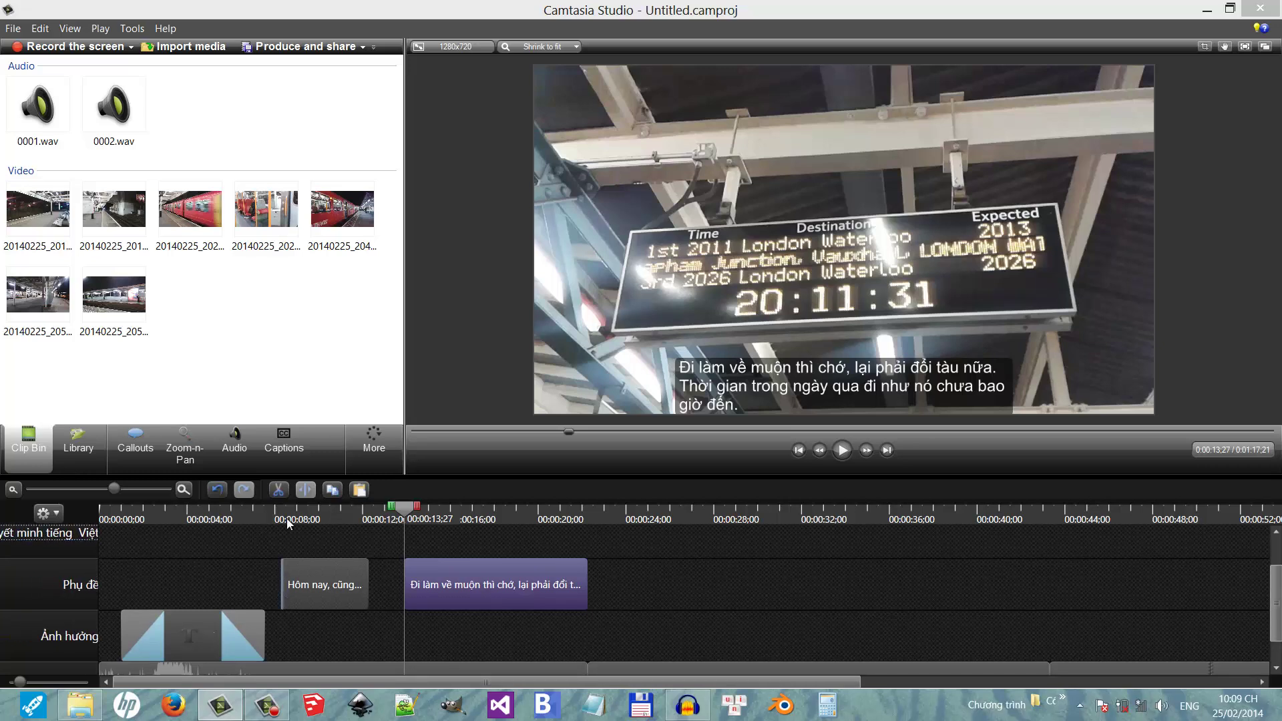
Place 0001.wav on the narration track above the first caption and extend that caption to the audio clip's end.
{"action": "left_click_drag", "start_coordinate": [46, 122], "coordinate": [376, 567]}
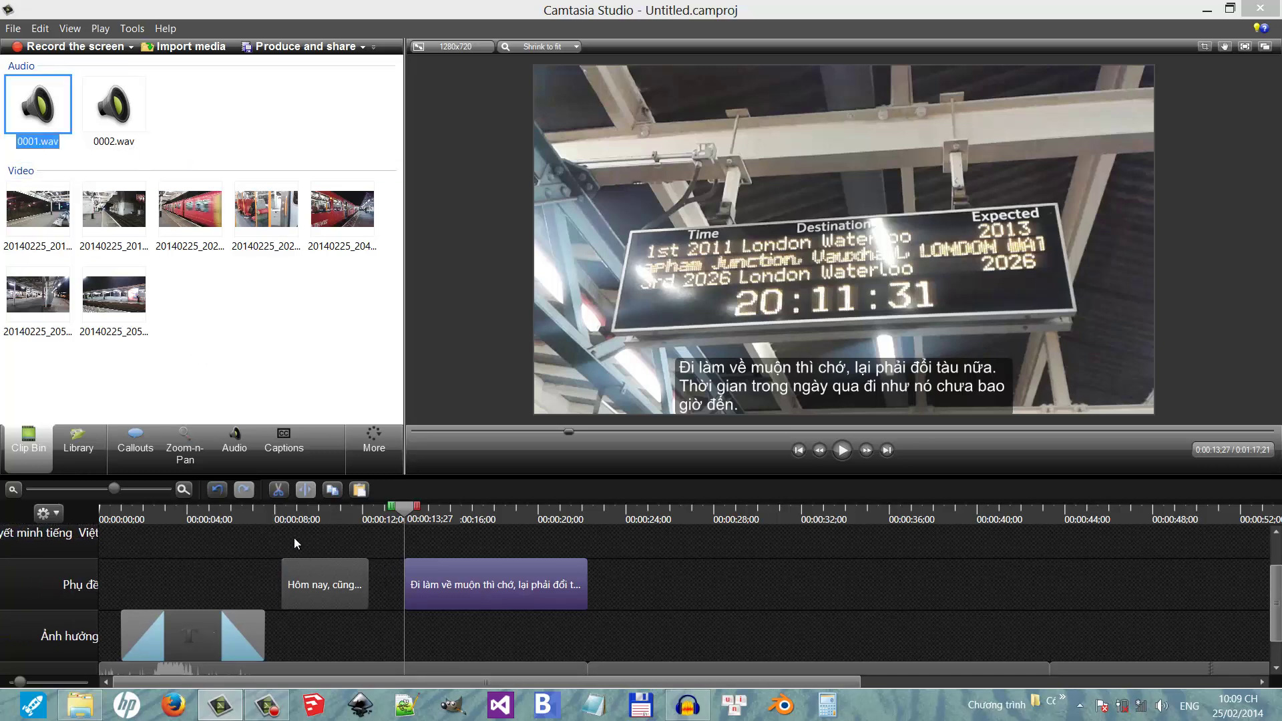
{"action": "left_click_drag", "start_coordinate": [294, 538], "coordinate": [297, 540]}
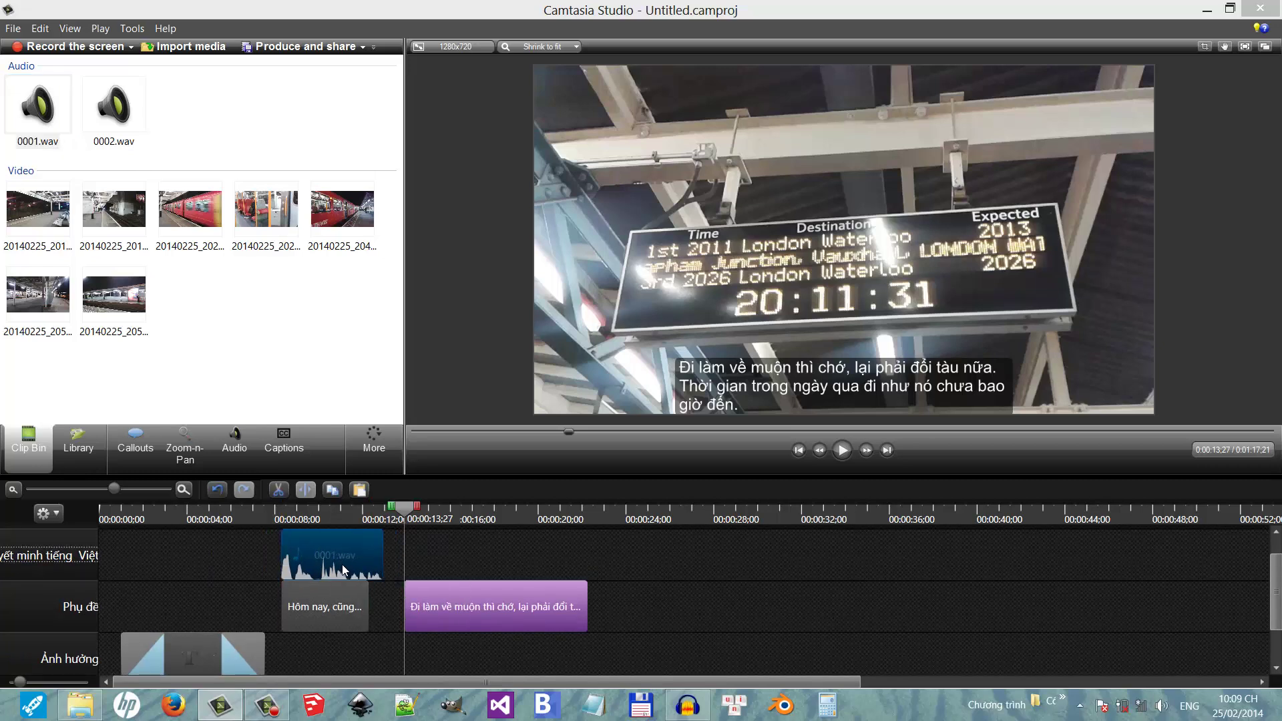
{"action": "left_click_drag", "start_coordinate": [366, 609], "coordinate": [383, 609]}
Place 0002.wav above the second caption and shorten that caption to the clip's end, playing back the narrated section.
{"action": "left_click_drag", "start_coordinate": [114, 111], "coordinate": [467, 561]}
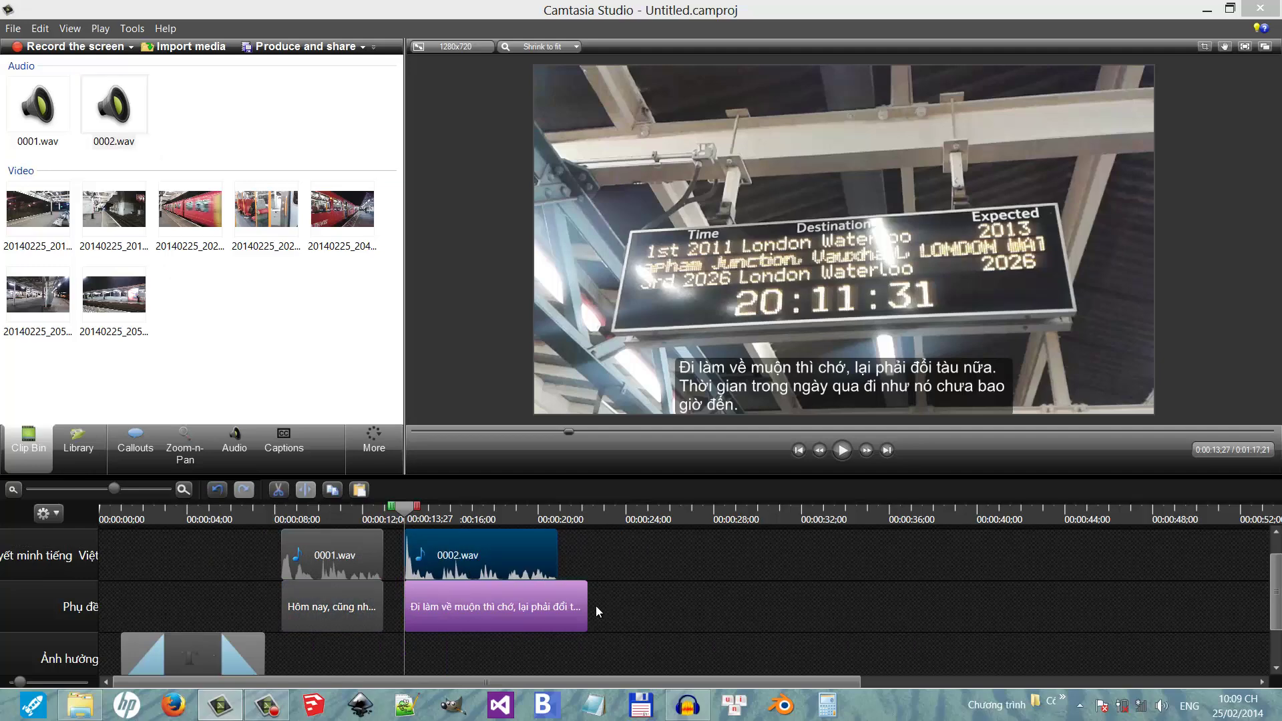
{"action": "left_click_drag", "start_coordinate": [587, 606], "coordinate": [556, 606]}
{"action": "left_click", "coordinate": [279, 514]}
{"action": "left_click", "coordinate": [843, 457]}
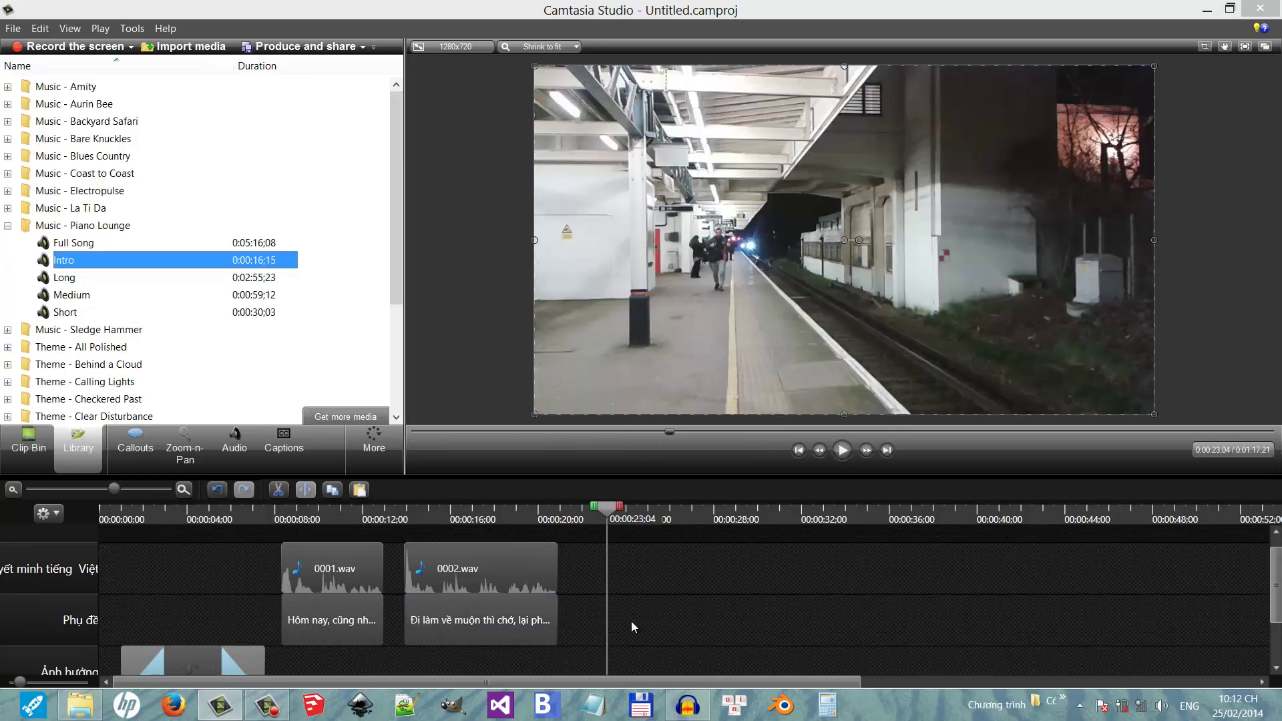
Add the Piano Lounge Intro music at 0:00:23;04 on a new track above the narration and name the track "Âm nhạc nền".
{"action": "left_click_drag", "start_coordinate": [64, 260], "coordinate": [811, 621]}
{"action": "left_click_drag", "start_coordinate": [813, 592], "coordinate": [816, 527]}
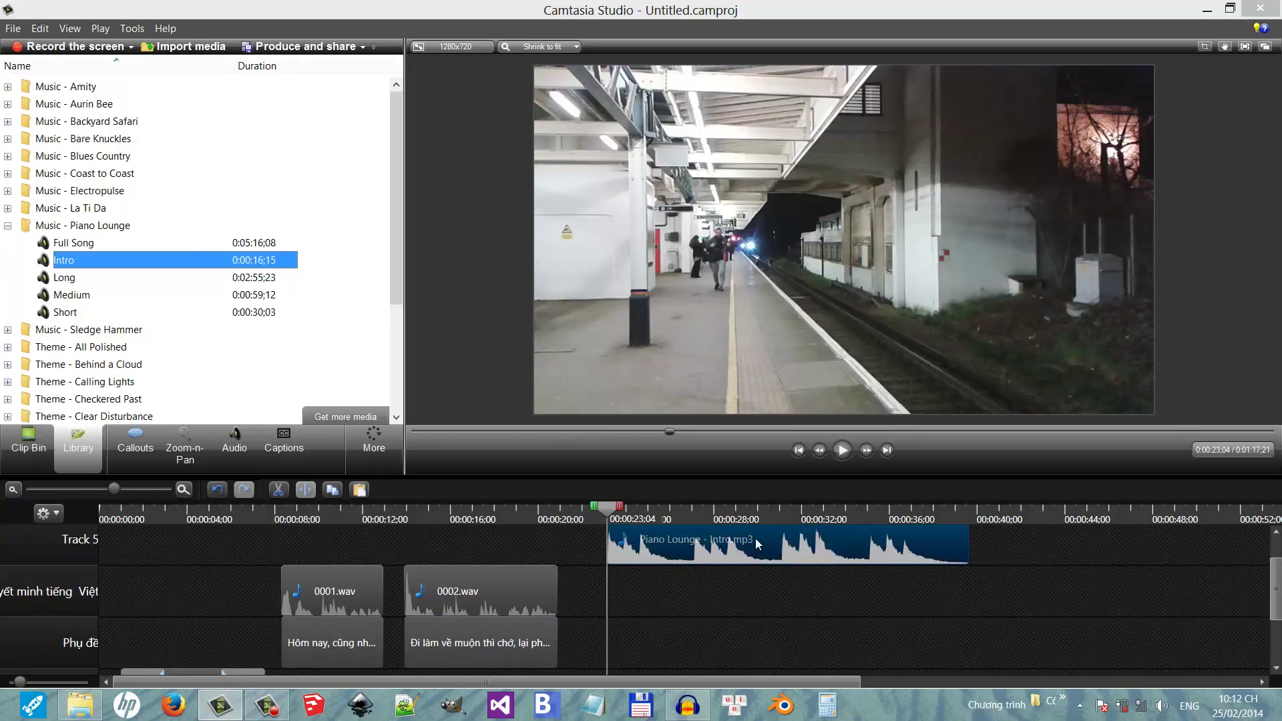
{"action": "double_click", "coordinate": [74, 541]}
{"action": "type", "text": "Am nhạc nền"}
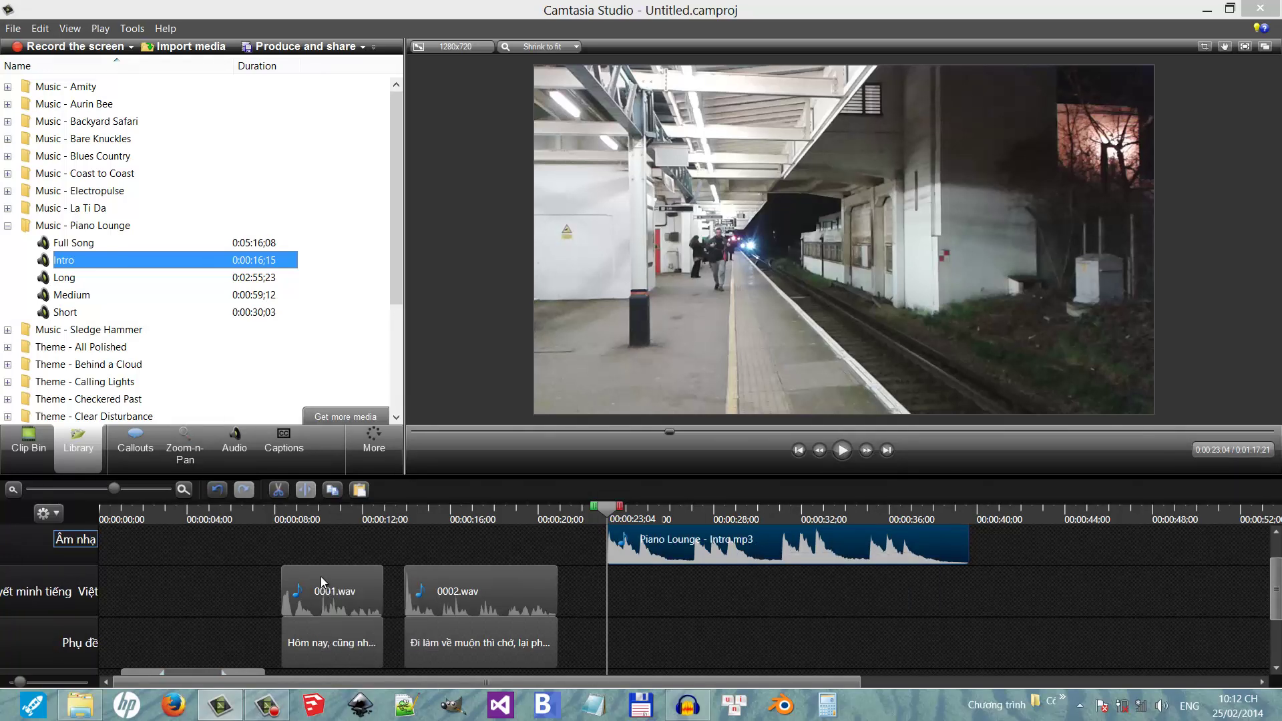
Add a Sketch Motion arrow callout at 0:00:24;22 and place it on the Ảnh hưởng track.
{"action": "left_click", "coordinate": [136, 444]}
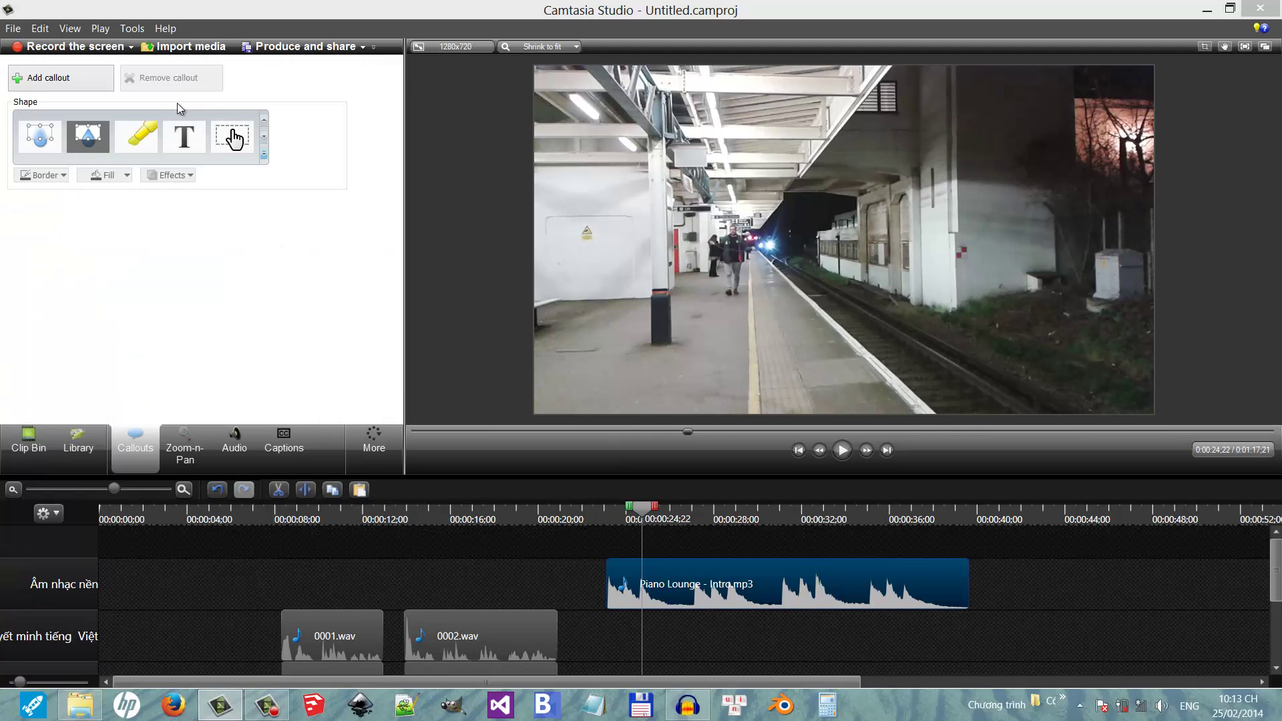
{"action": "left_click", "coordinate": [263, 138]}
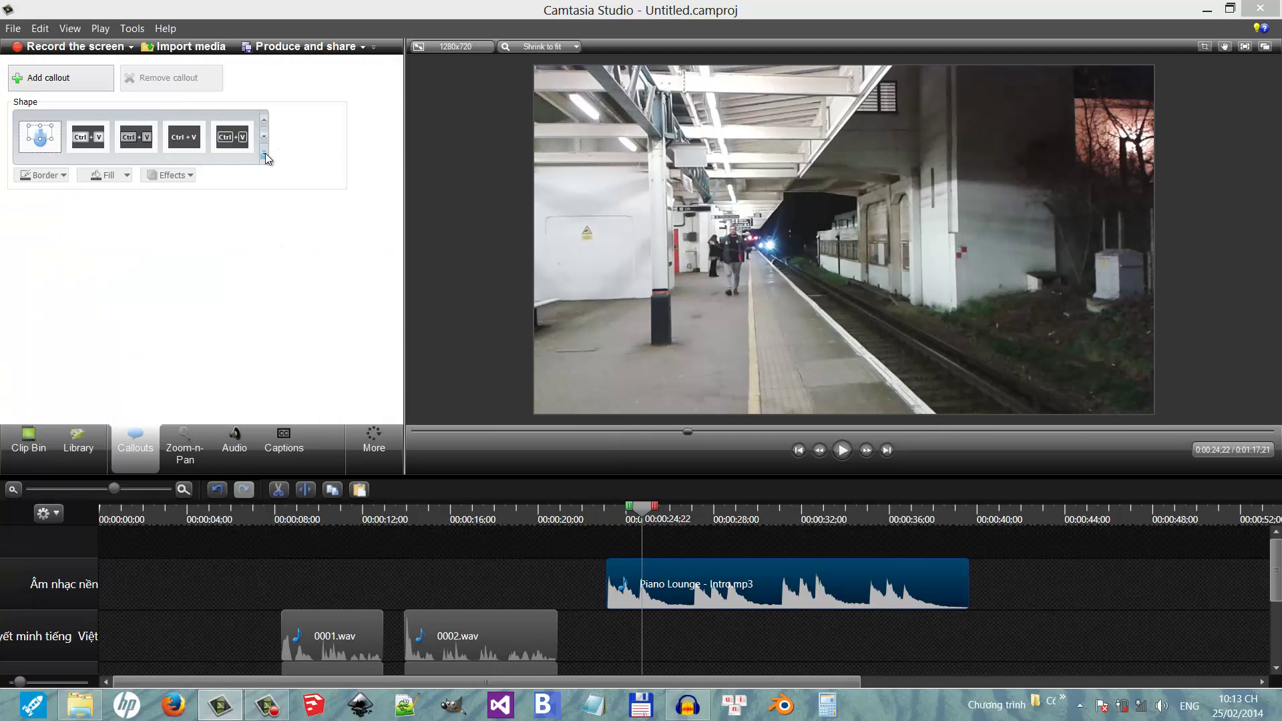
{"action": "left_click", "coordinate": [265, 154]}
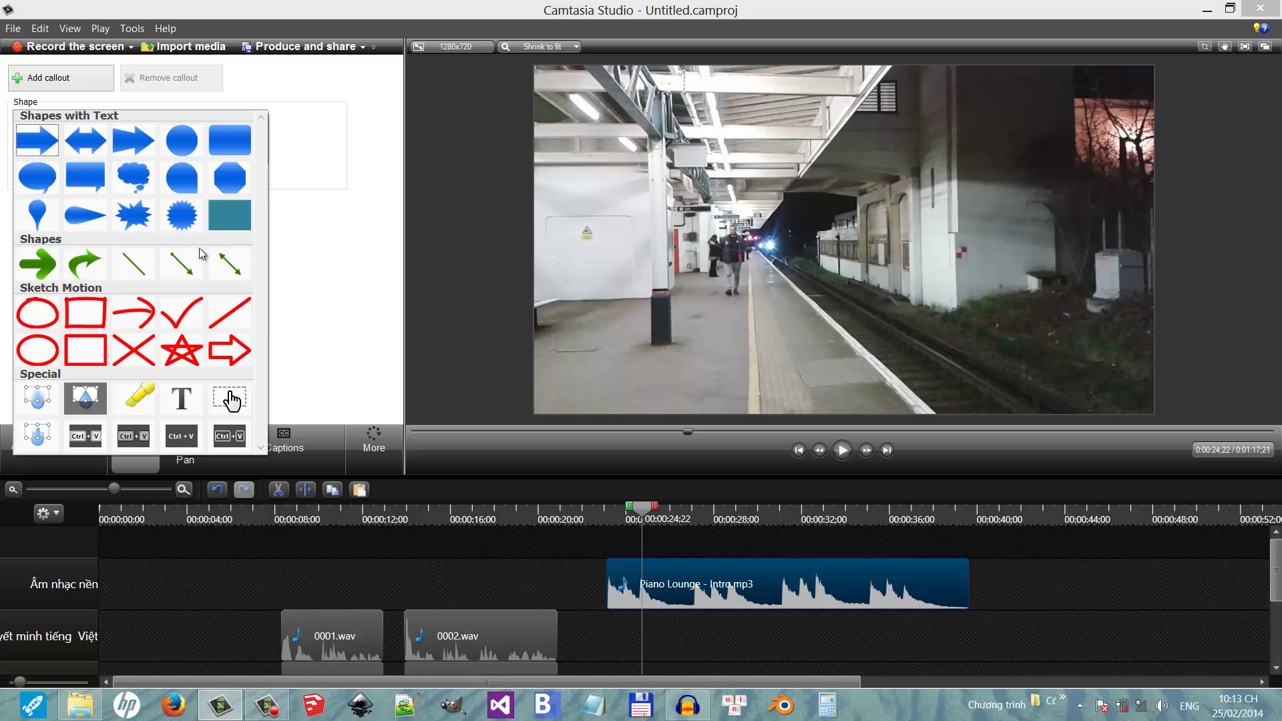
{"action": "left_click", "coordinate": [136, 314]}
{"action": "mouse_move", "coordinate": [718, 538]}
{"action": "left_mouse_down"}
{"action": "mouse_move", "coordinate": [703, 675]}
{"action": "mouse_move", "coordinate": [714, 634]}
{"action": "mouse_move", "coordinate": [696, 536]}
{"action": "mouse_move", "coordinate": [693, 683]}
{"action": "mouse_move", "coordinate": [715, 643]}
{"action": "left_mouse_up"}
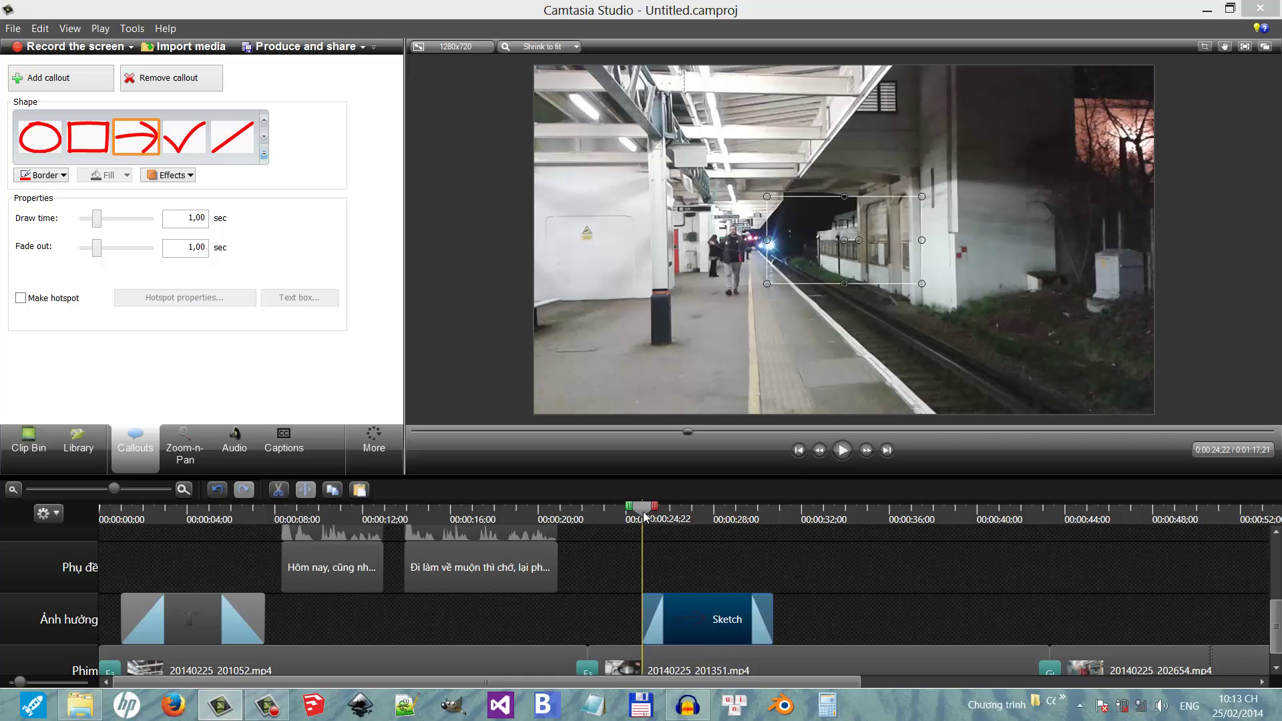
Flatten and rotate the sketch arrow to point at the man on the platform, and lengthen its clip to just past the 32-second mark.
{"action": "left_click_drag", "start_coordinate": [644, 508], "coordinate": [685, 509]}
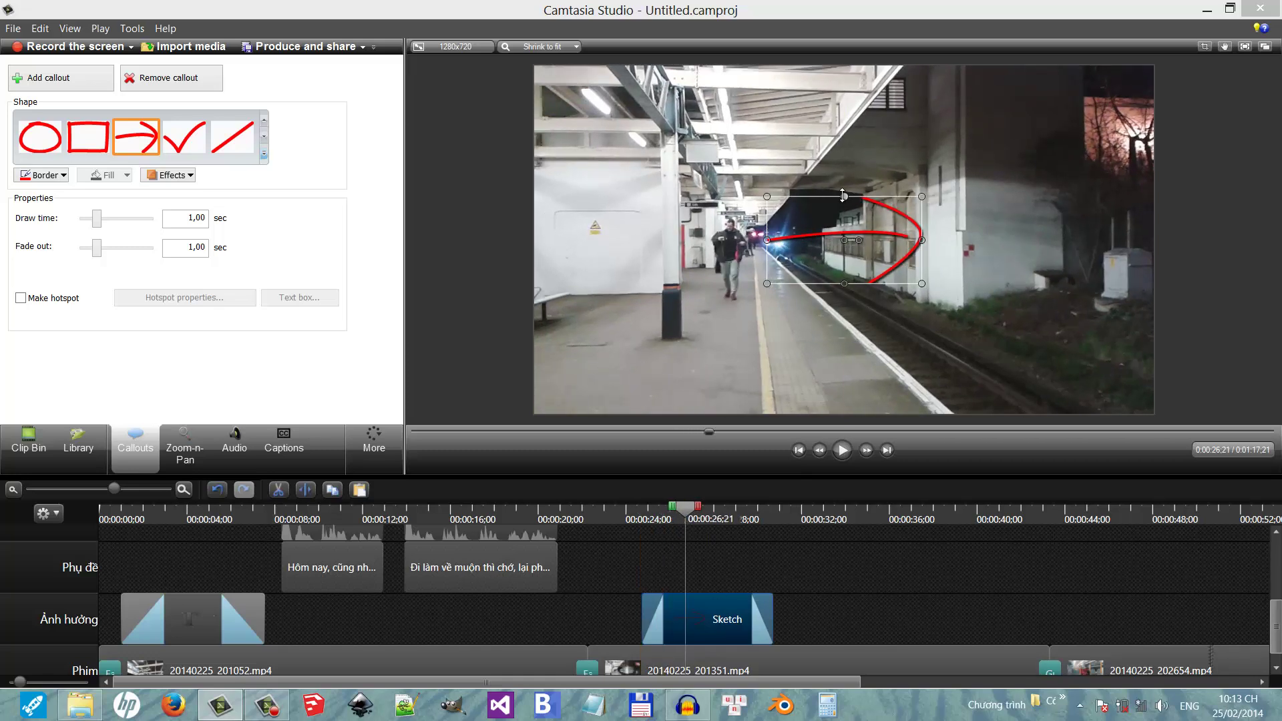
{"action": "left_click_drag", "start_coordinate": [844, 196], "coordinate": [857, 248]}
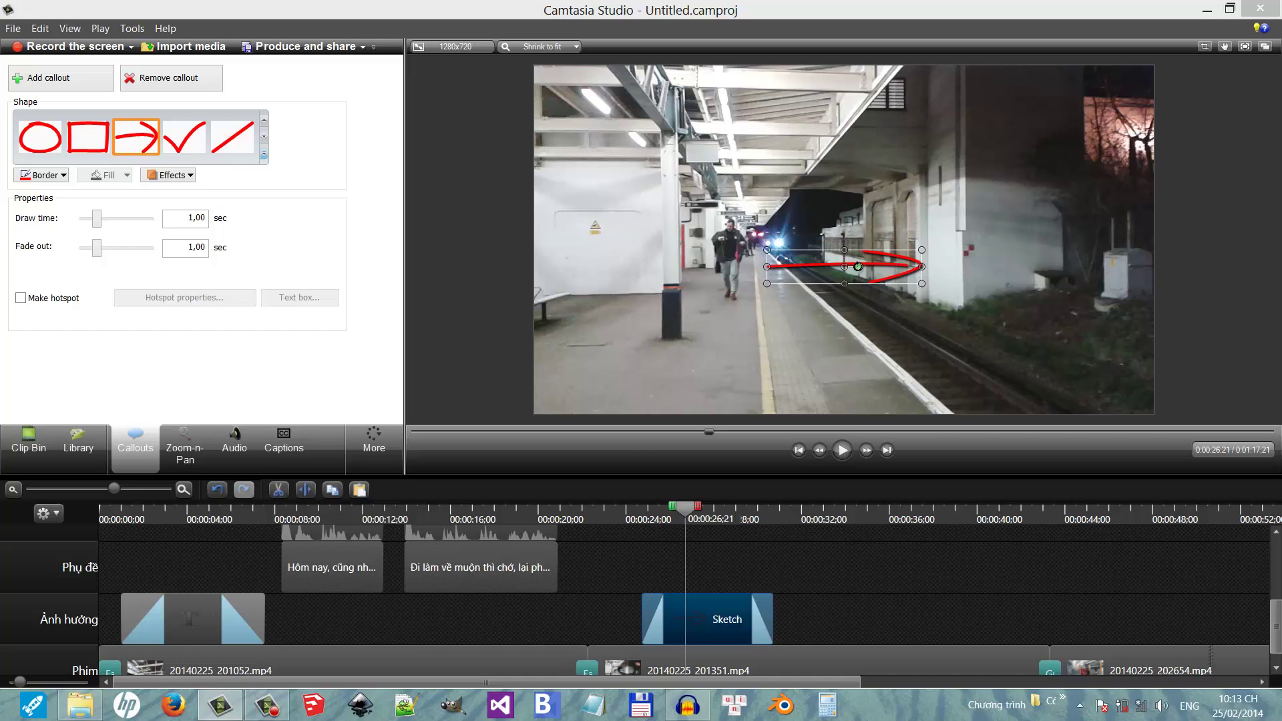
{"action": "left_click_drag", "start_coordinate": [858, 265], "coordinate": [872, 213]}
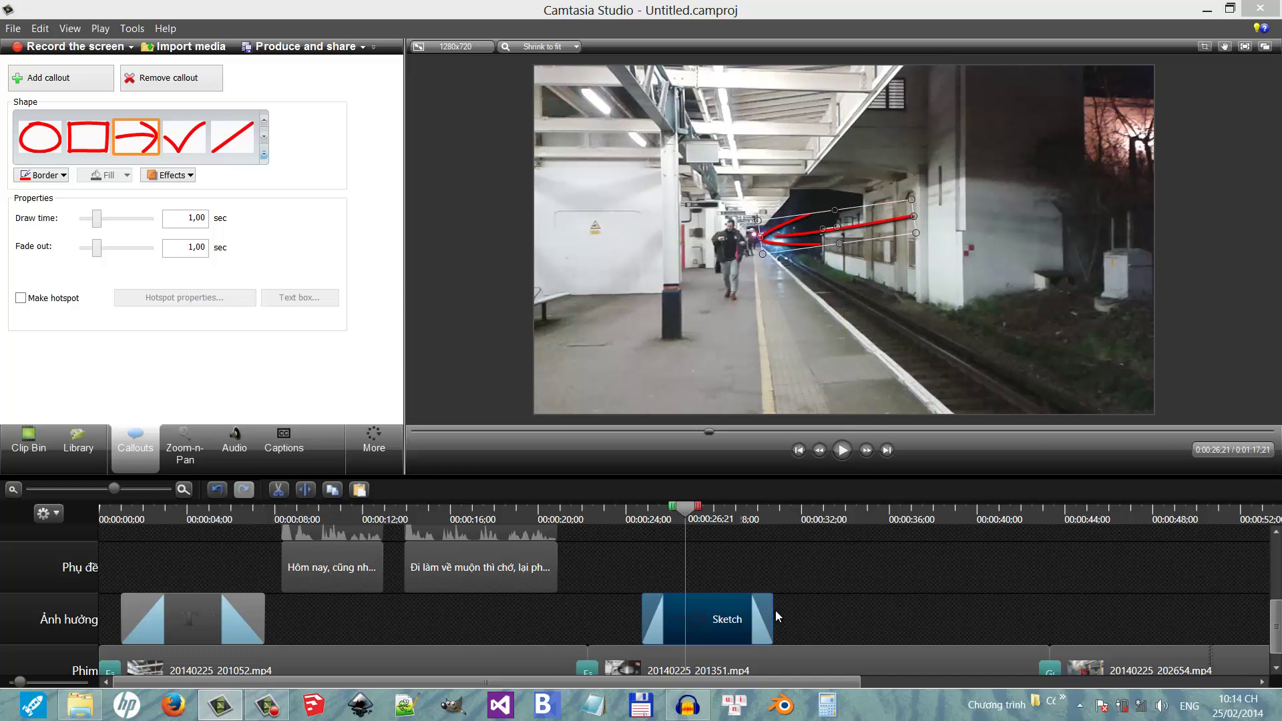
{"action": "left_click_drag", "start_coordinate": [775, 608], "coordinate": [839, 606]}
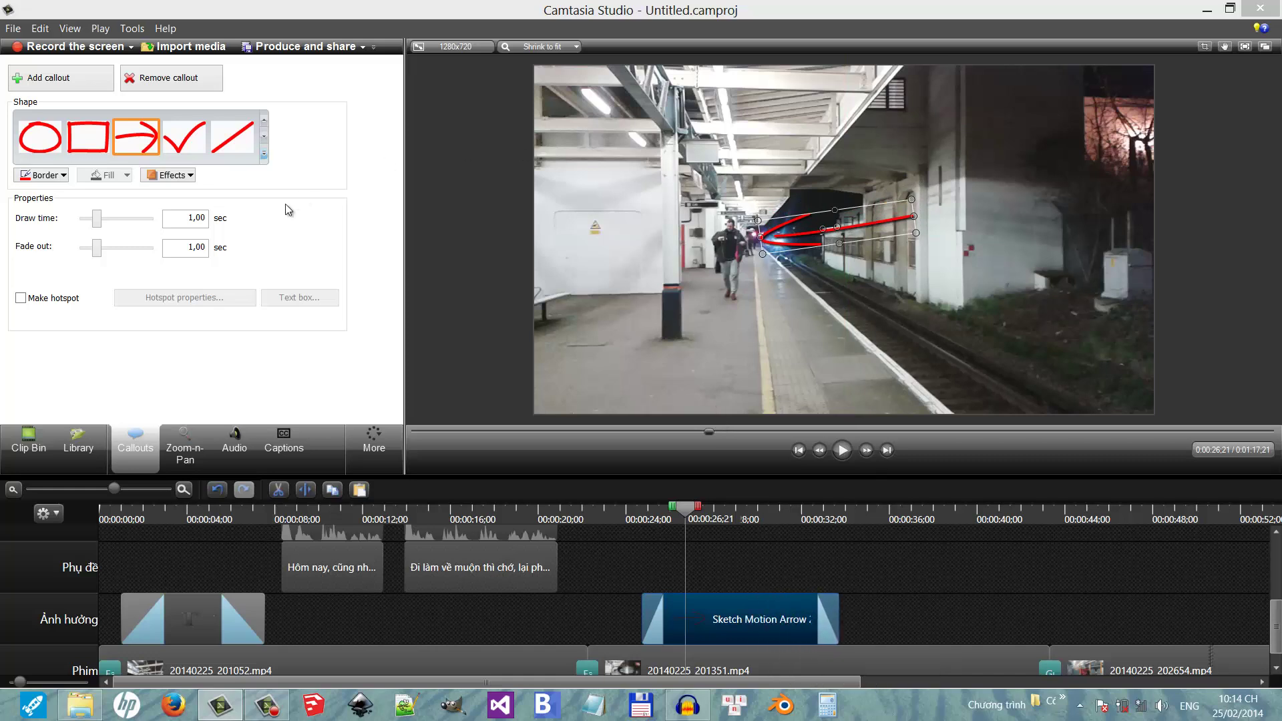
Copy the sketch arrow callout and paste it onto the Phụ đề track directly above the original.
{"action": "right_click", "coordinate": [735, 608]}
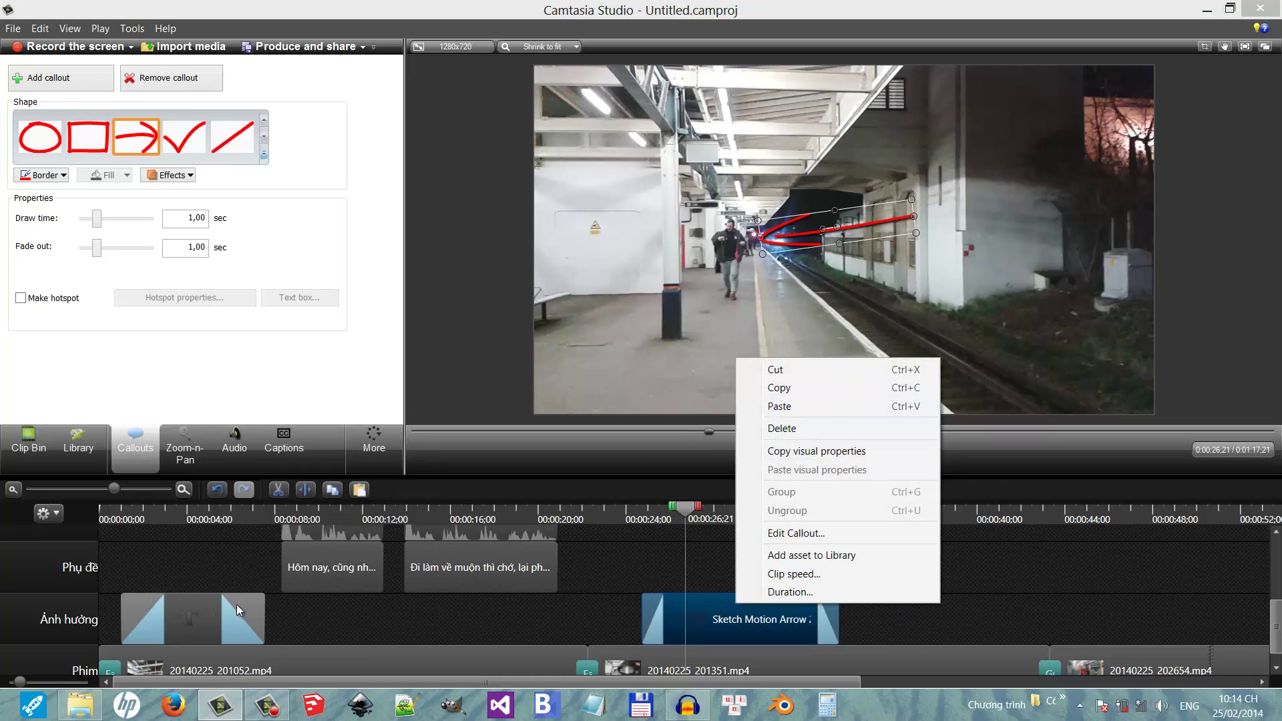
{"action": "left_click", "coordinate": [217, 615]}
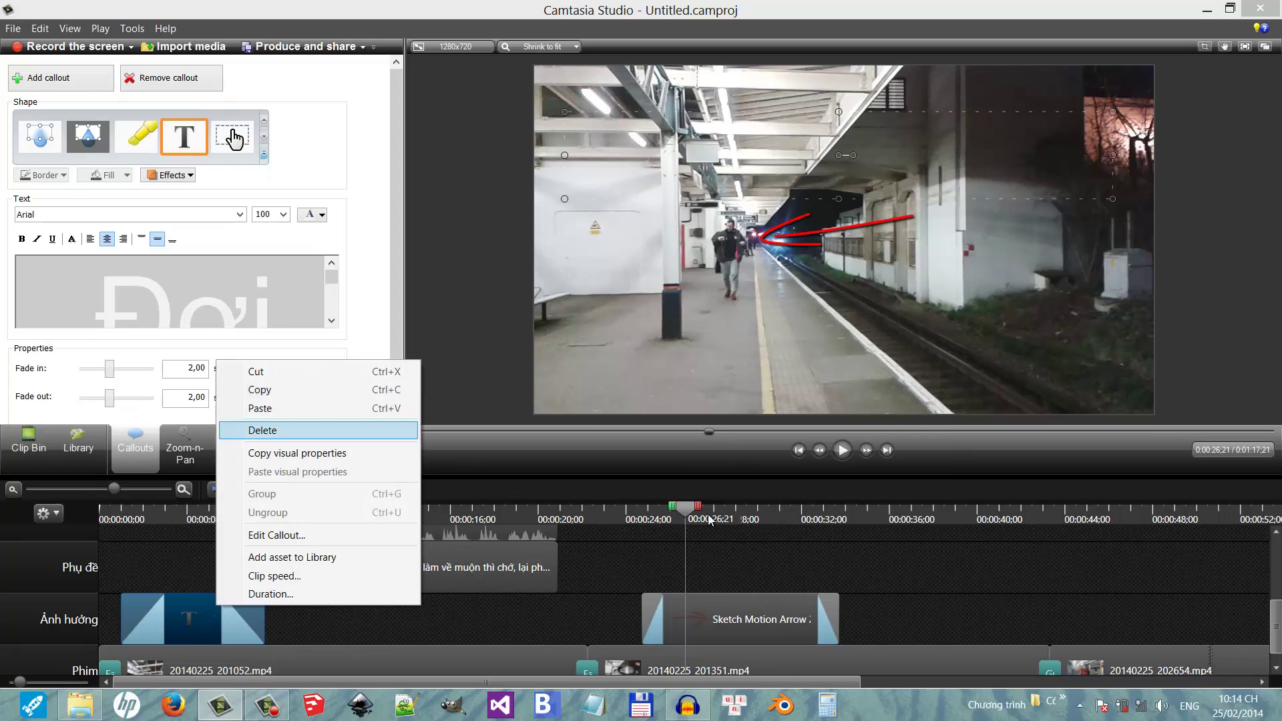
{"action": "right_click", "coordinate": [743, 636]}
{"action": "left_click", "coordinate": [767, 410]}
{"action": "right_click", "coordinate": [679, 558]}
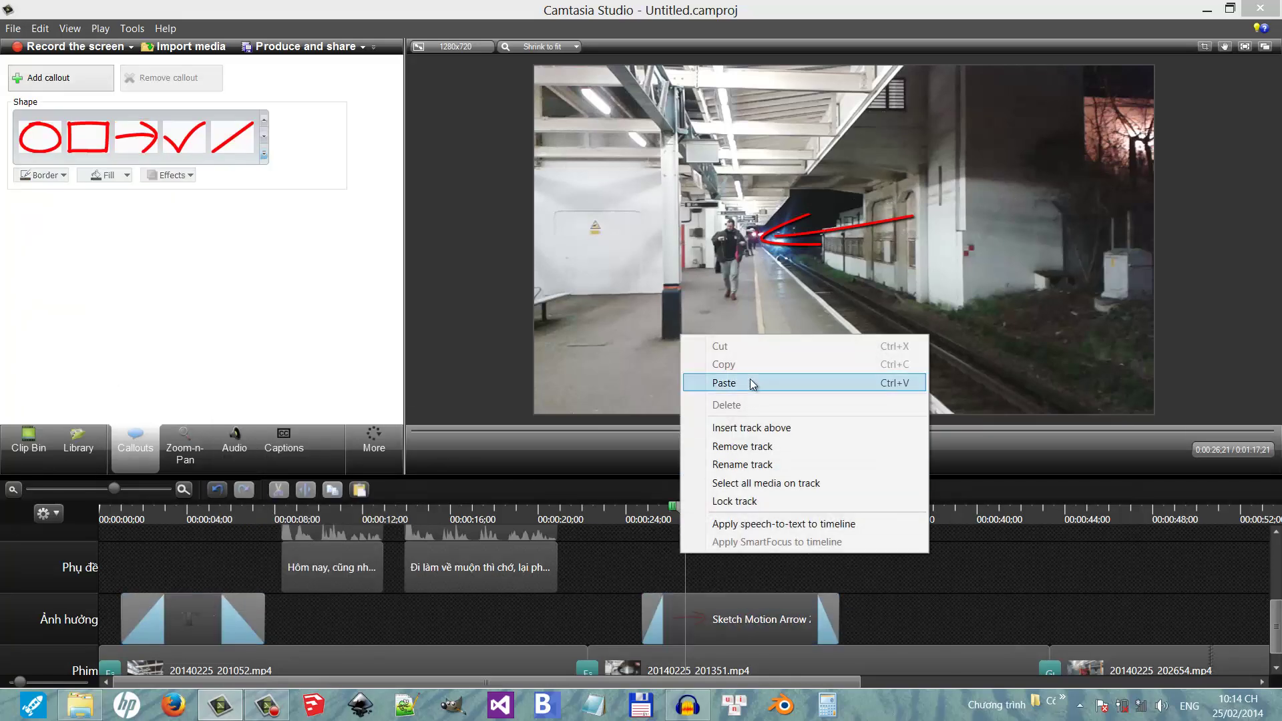
{"action": "left_click", "coordinate": [750, 378]}
Convert the pasted callout to a Text callout and add "Ông này là một người khách đợi tàu" at font size 72.
{"action": "scroll", "coordinate": [740, 634], "scroll_direction": "down", "scroll_amount": 5}
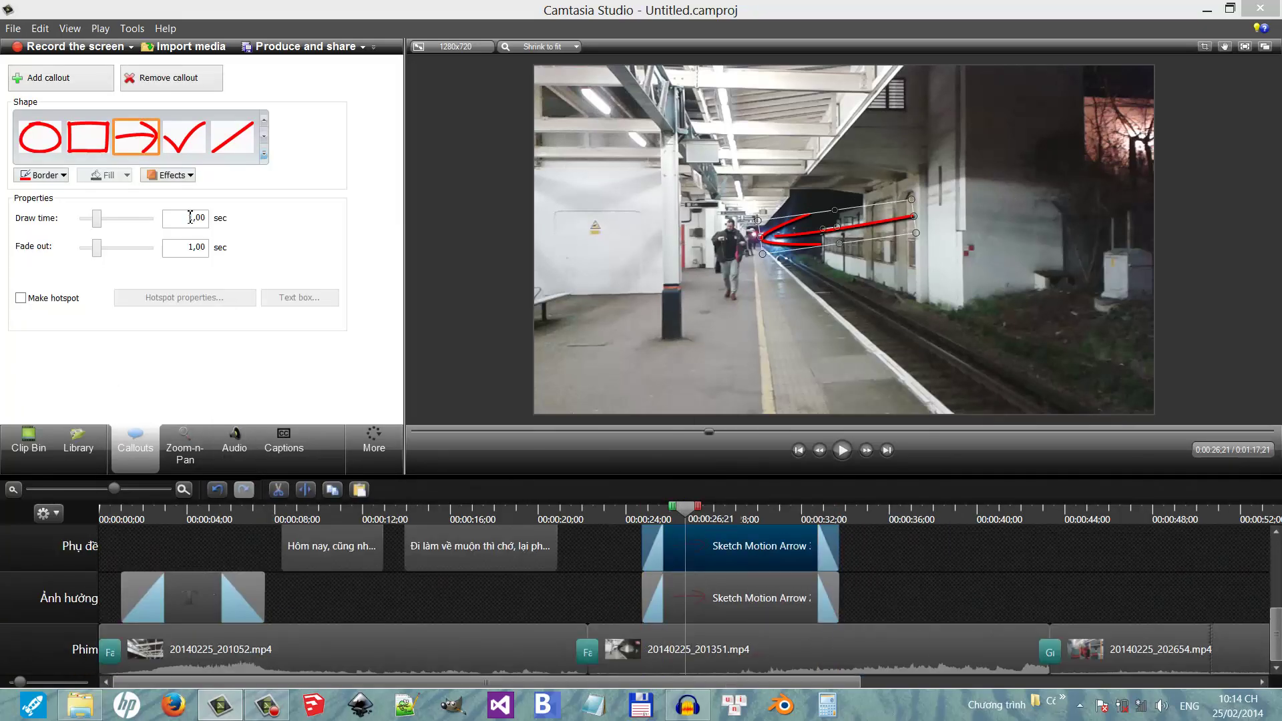
{"action": "left_click", "coordinate": [264, 154]}
{"action": "left_click", "coordinate": [182, 399]}
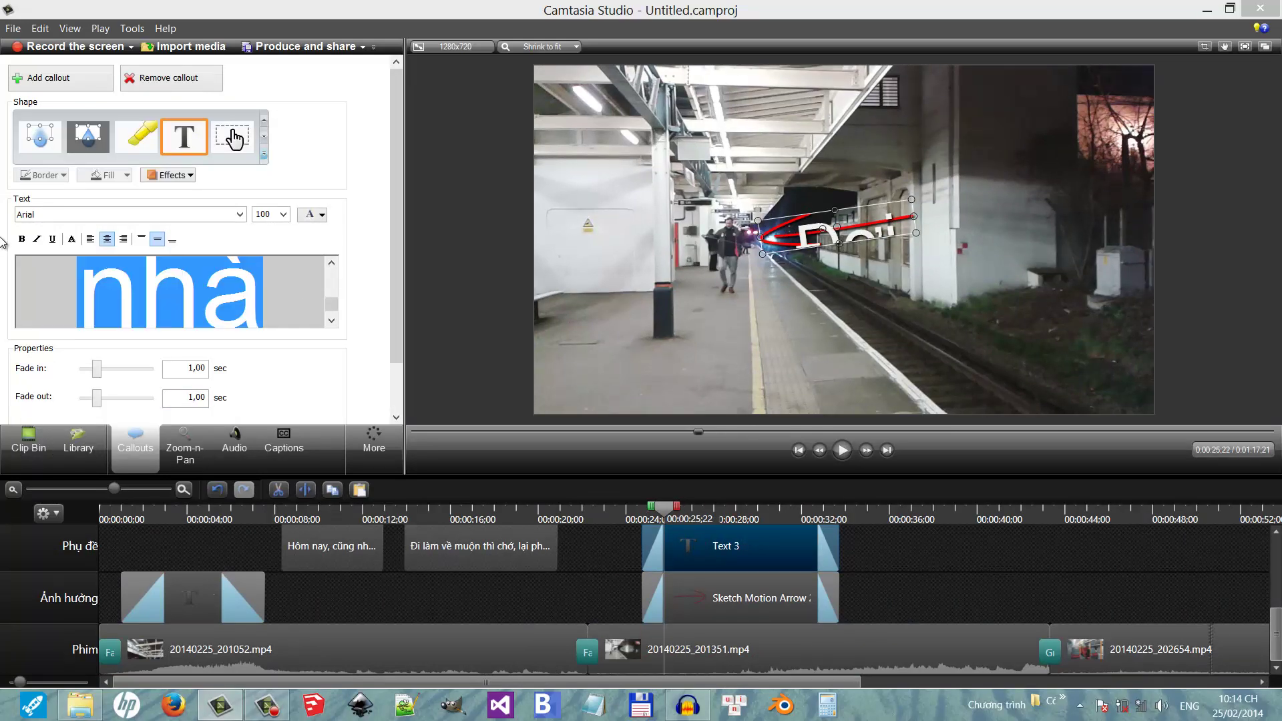
{"action": "type", "text": "O"}
{"action": "key", "text": "ctrl+a"}
{"action": "left_click", "coordinate": [284, 214]}
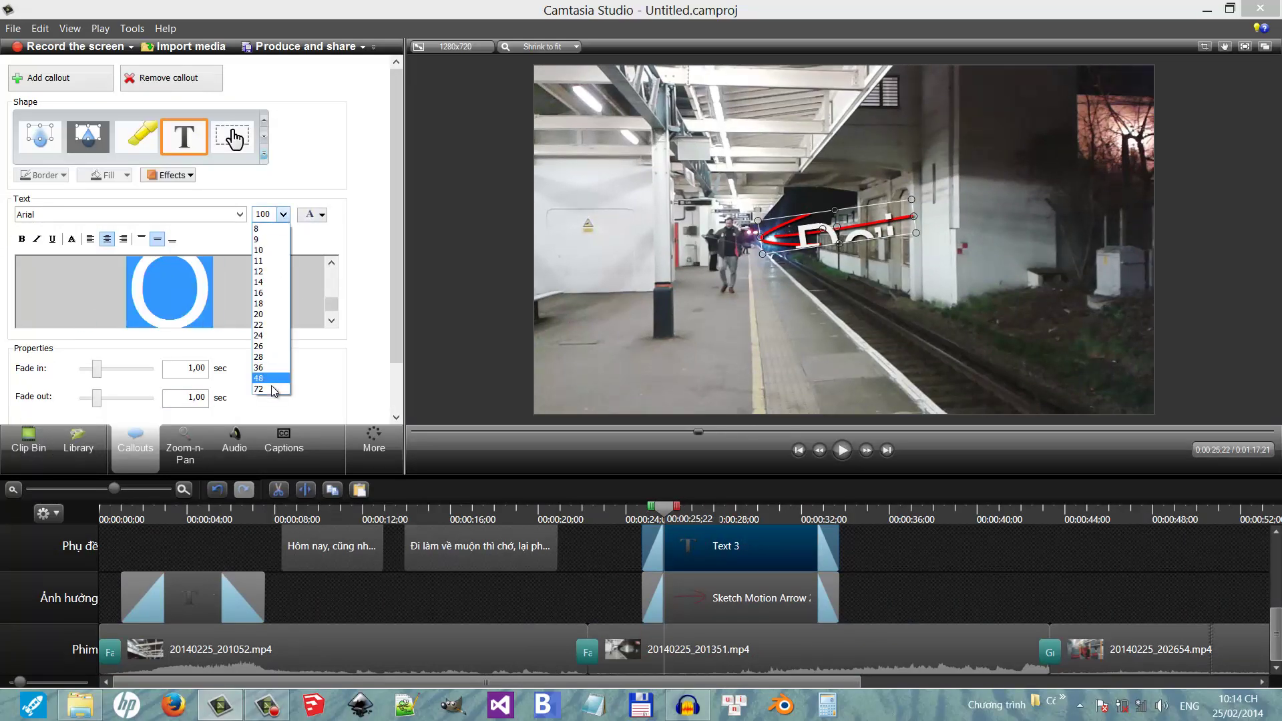
{"action": "left_click", "coordinate": [274, 379]}
{"action": "type", "text": "ng này là một người khách d"}
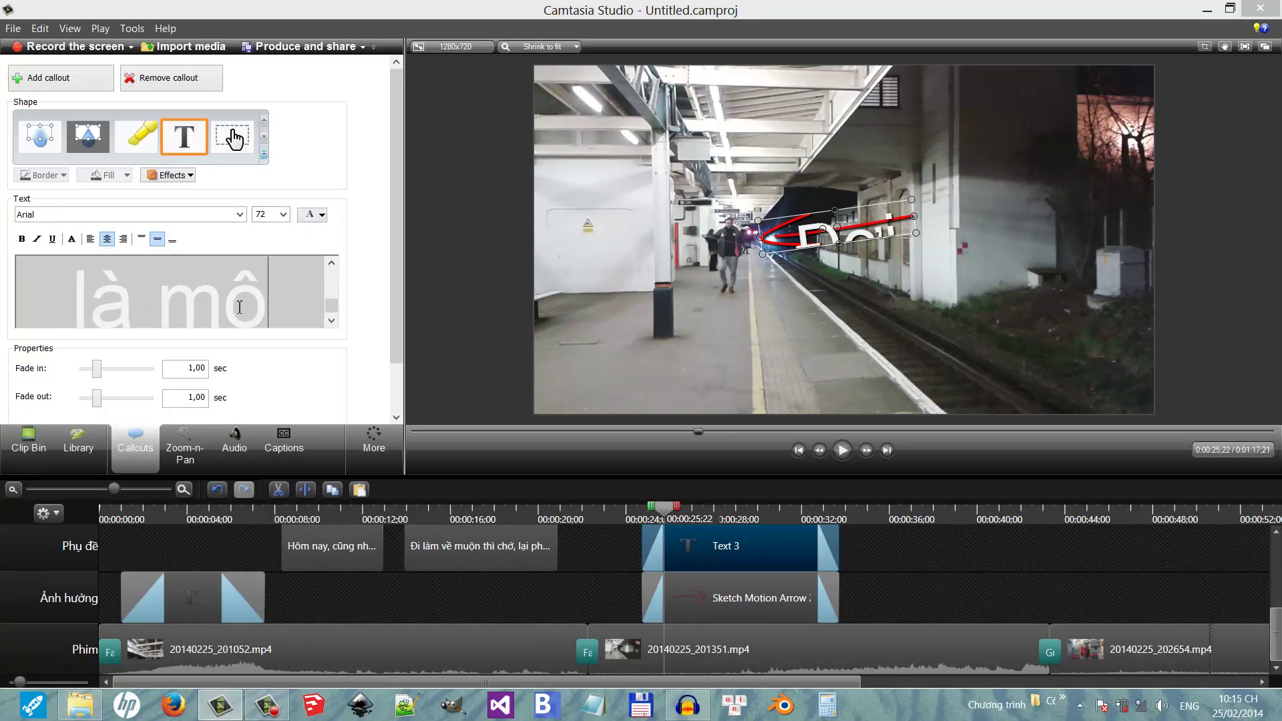
{"action": "type", "text": "ợi tàu"}
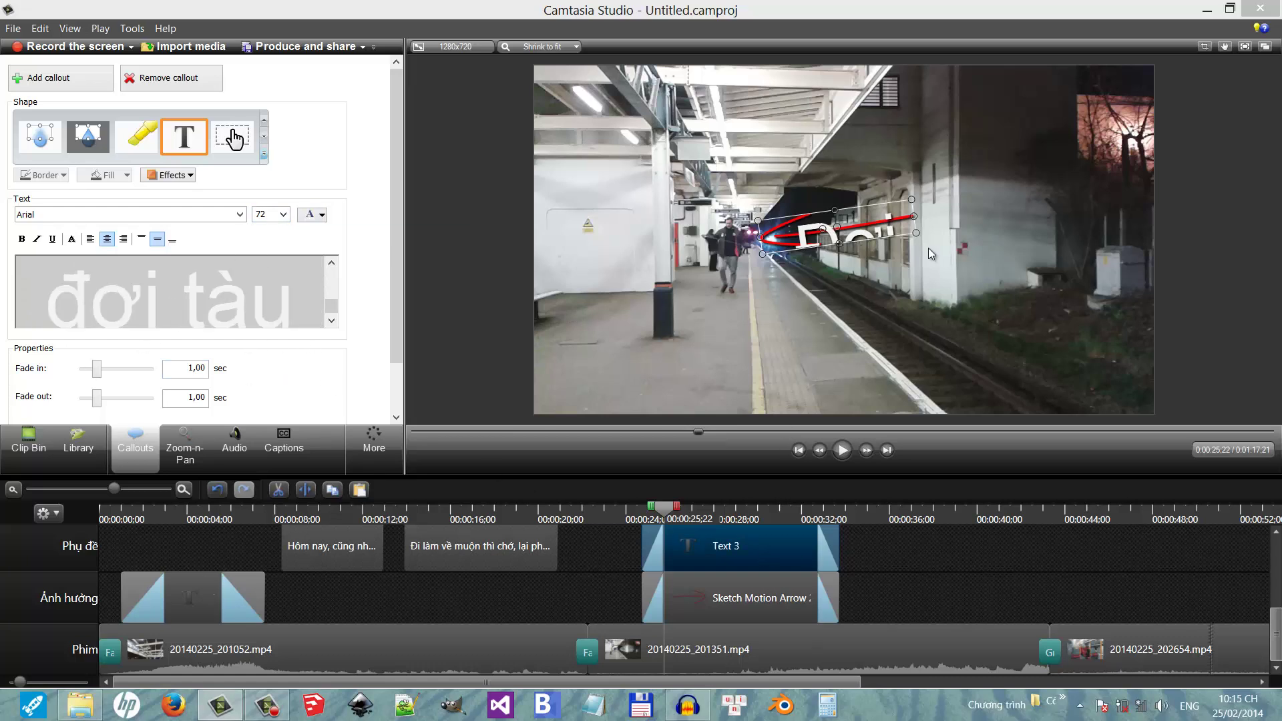
Delete the leftover words "Đợi tàu về" from the beginning of the new text callout.
{"action": "left_click_drag", "start_coordinate": [331, 306], "coordinate": [332, 266]}
{"action": "double_click", "coordinate": [194, 294]}
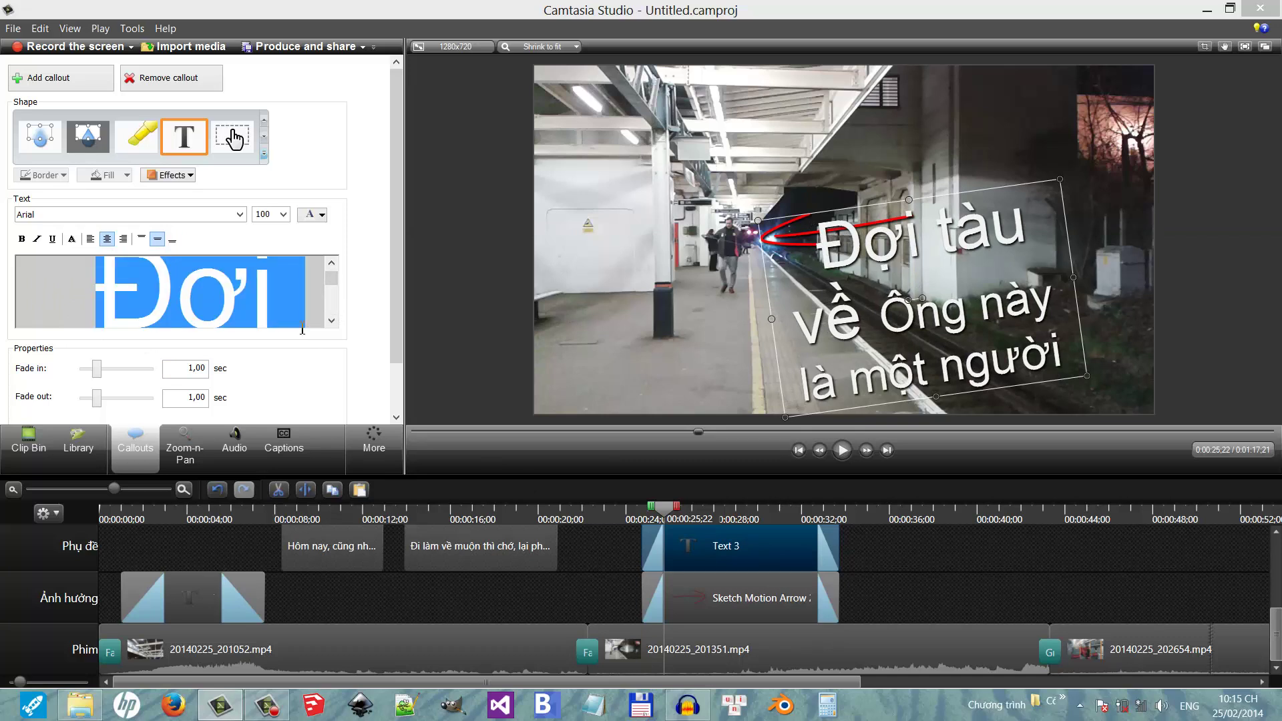
{"action": "key", "text": "Delete"}
{"action": "key", "text": "Delete"}
{"action": "key", "text": "Delete"}
{"action": "key", "text": "Delete"}
{"action": "key", "text": "Delete"}
{"action": "key", "text": "Delete"}
{"action": "key", "text": "Delete"}
{"action": "key", "text": "Delete"}
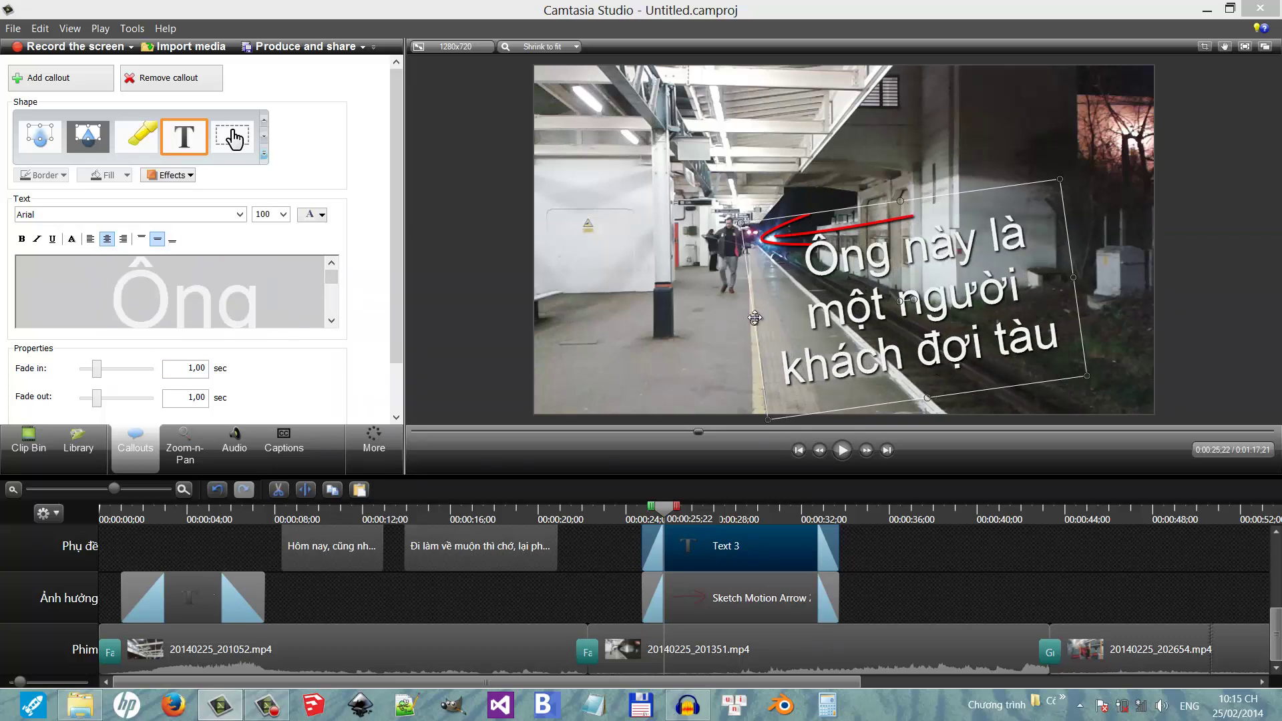
Widen the tilted text callout so its sentence spreads across longer lines.
{"action": "left_click_drag", "start_coordinate": [1073, 277], "coordinate": [1102, 280]}
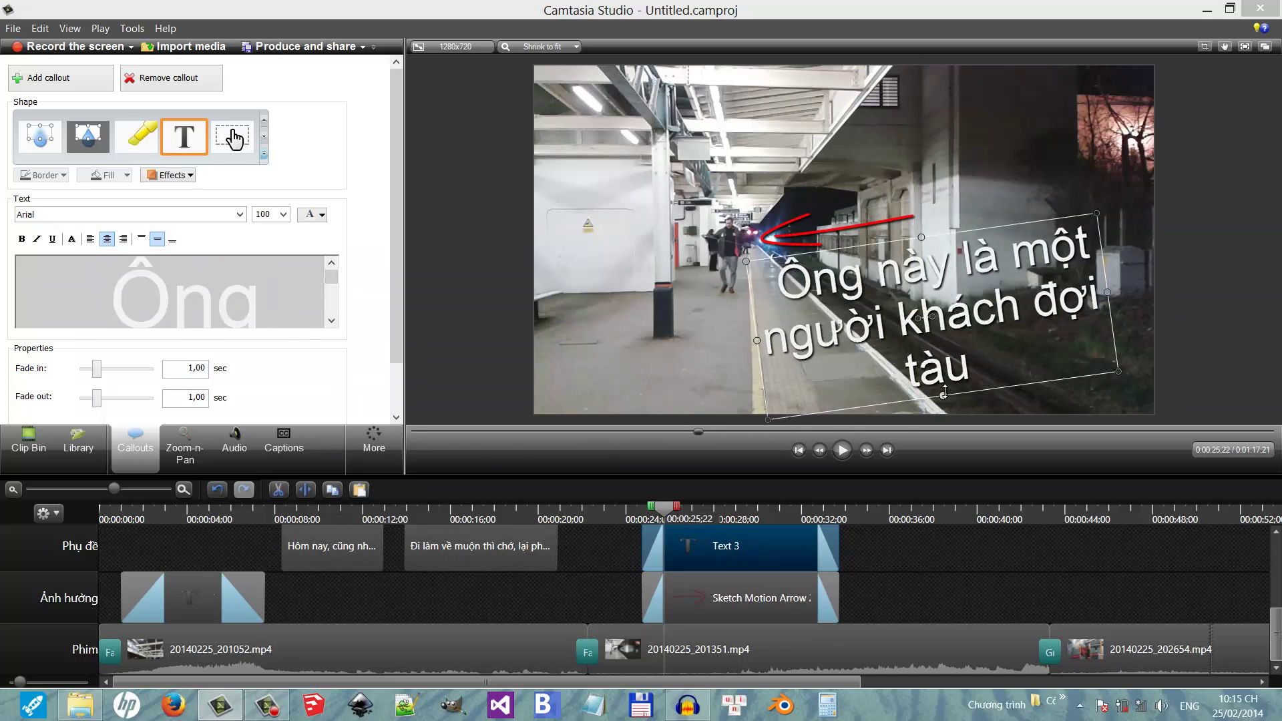
Save the project as phim-di-lam-ve-nha in the phim_di_lam_ve folder and dismiss the notice.
{"action": "left_click", "coordinate": [13, 28]}
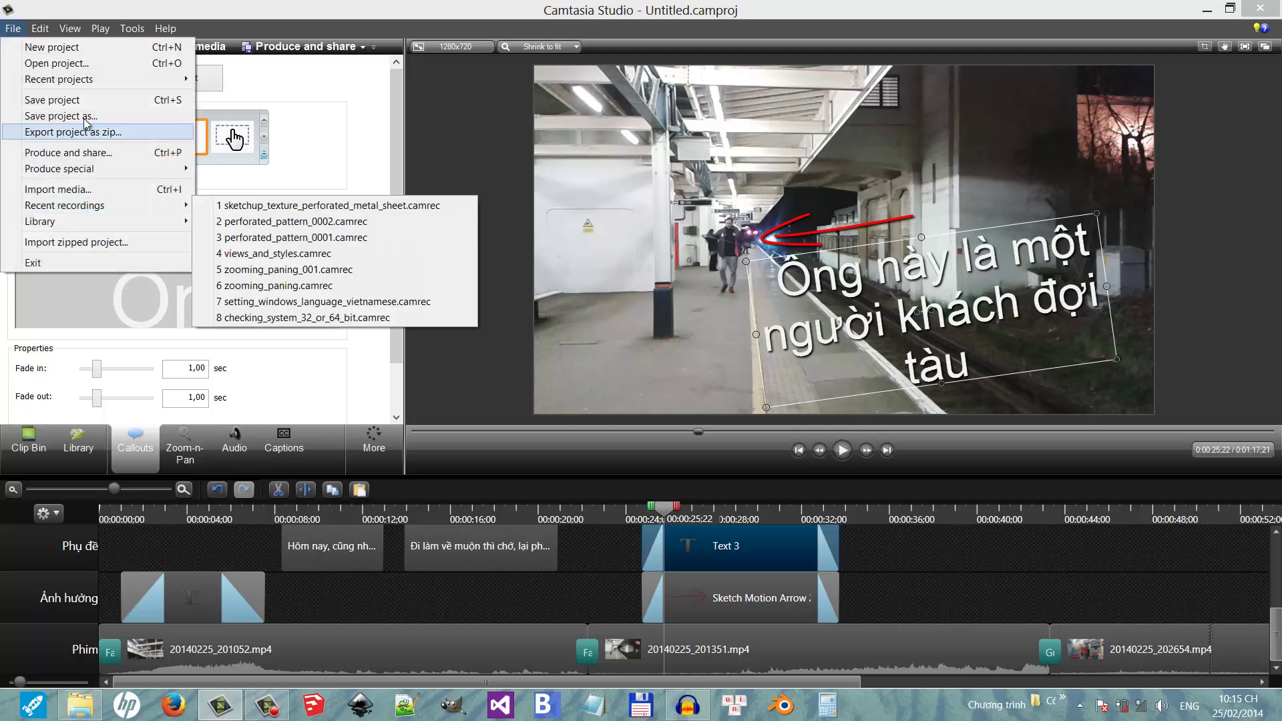
{"action": "left_click", "coordinate": [40, 94]}
{"action": "left_click", "coordinate": [621, 159]}
{"action": "double_click", "coordinate": [574, 237]}
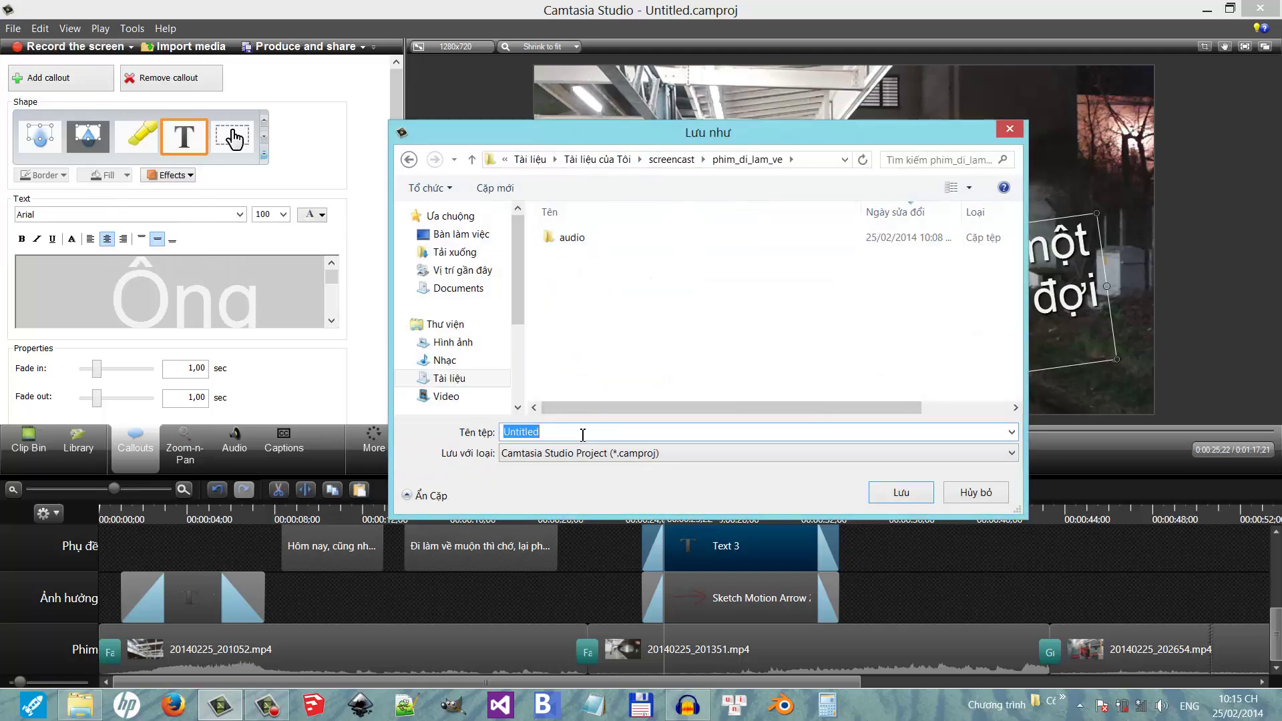
{"action": "type", "text": "phim-di-lam-ve-nha"}
{"action": "key", "text": "Return"}
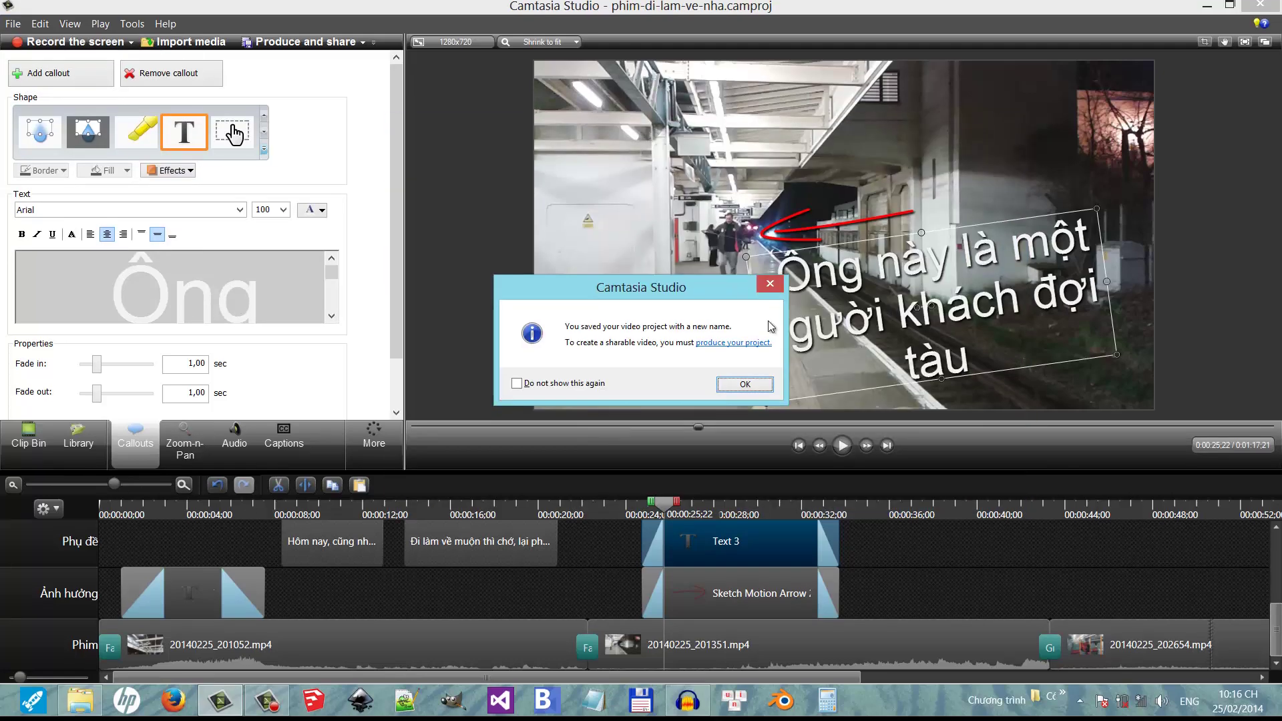
{"action": "left_click", "coordinate": [741, 382]}
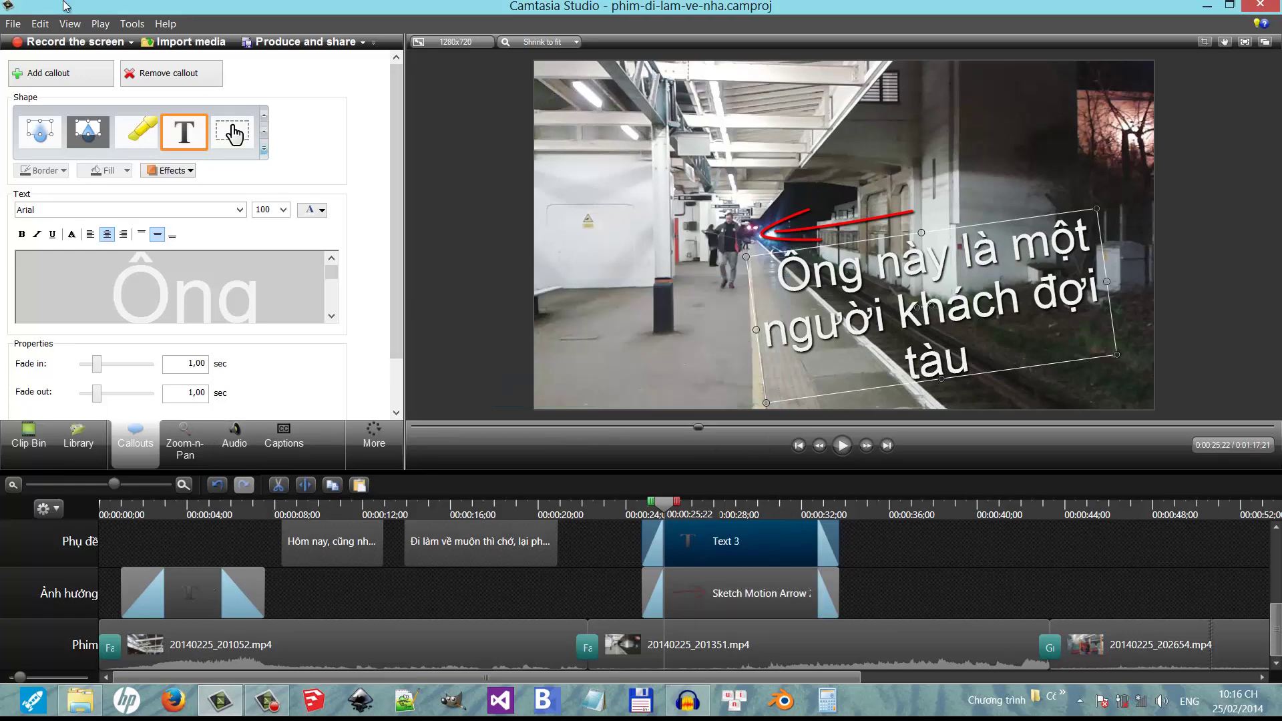
Play the timeline from just before the 20-second mark to review the callouts, stopping near 39 seconds.
{"action": "left_click", "coordinate": [528, 510]}
{"action": "key", "text": "space"}
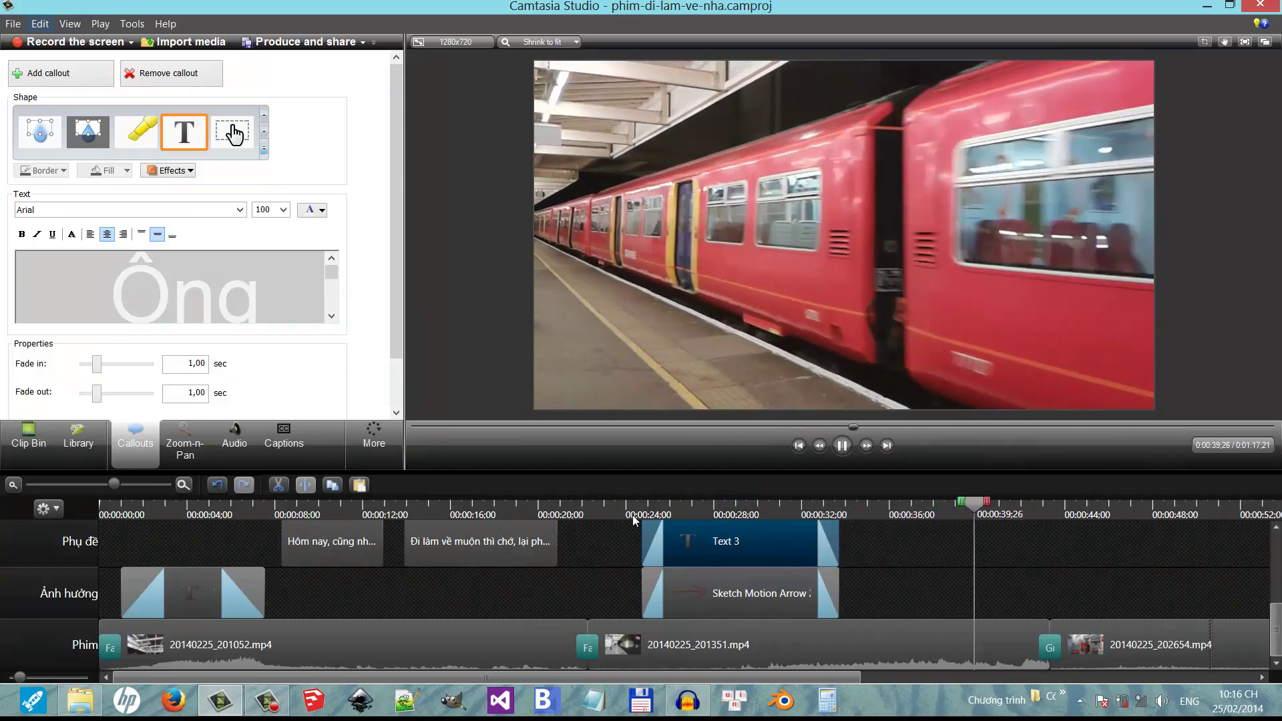
{"action": "left_click", "coordinate": [1139, 581]}
{"action": "left_click", "coordinate": [971, 512]}
Start producing the video with Custom production settings in the MP4 - Flash / HTML5 player format.
{"action": "left_click", "coordinate": [12, 23]}
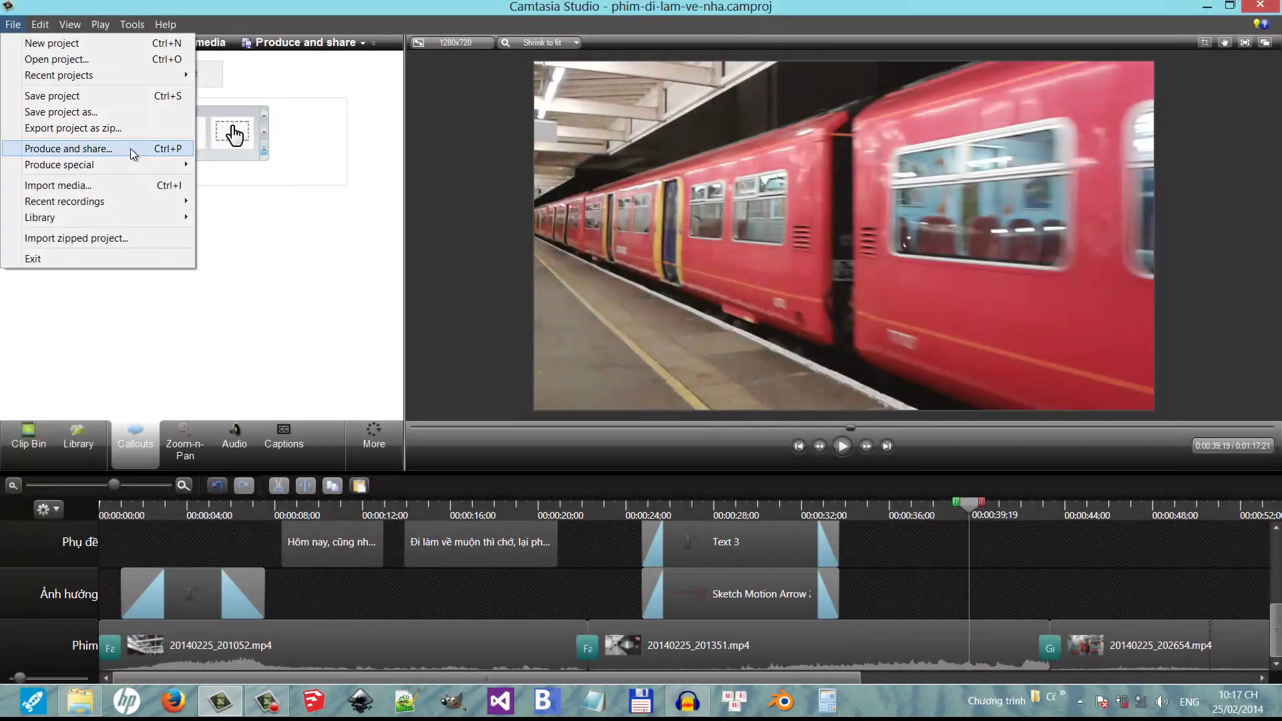
{"action": "left_click", "coordinate": [133, 149]}
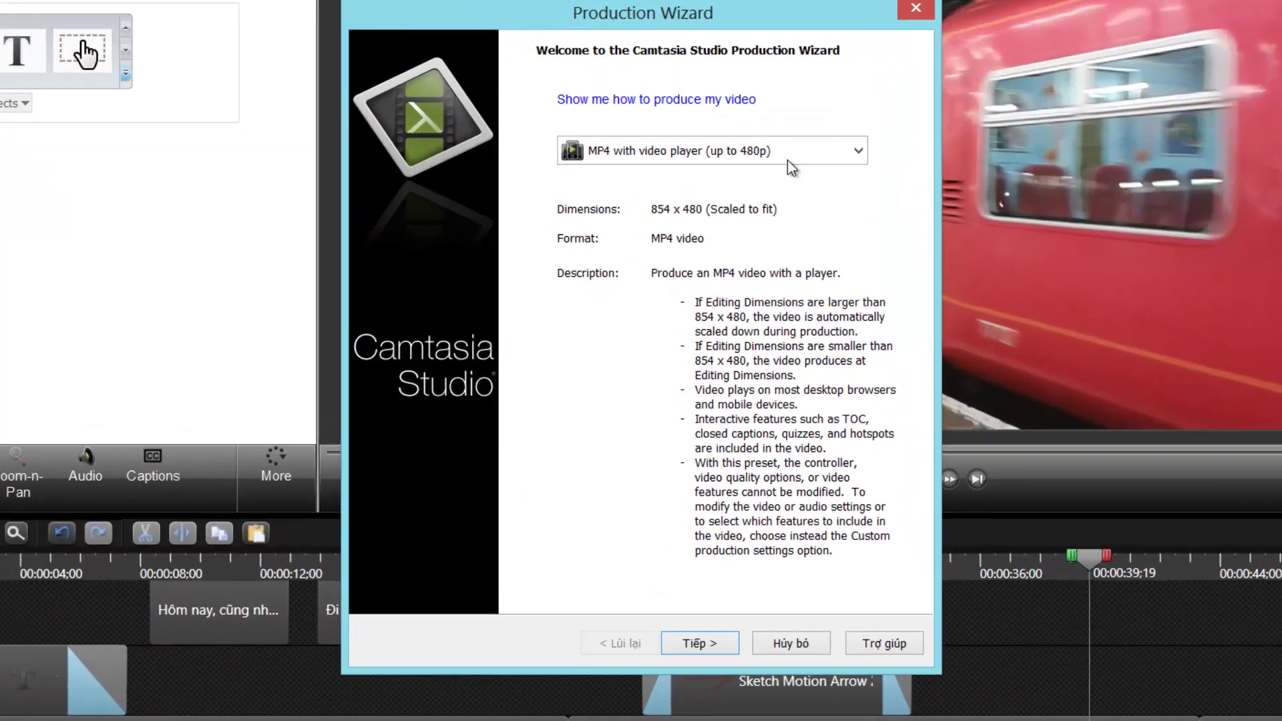
{"action": "left_click", "coordinate": [748, 209]}
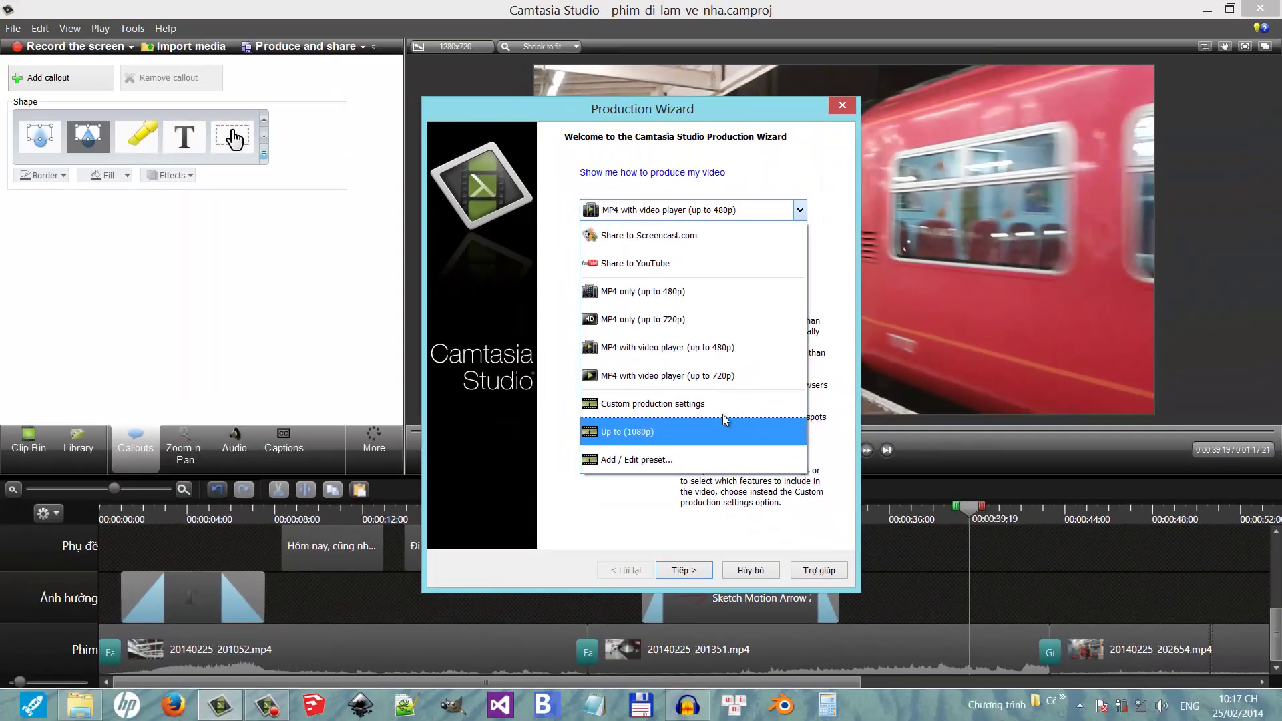
{"action": "left_click", "coordinate": [813, 364]}
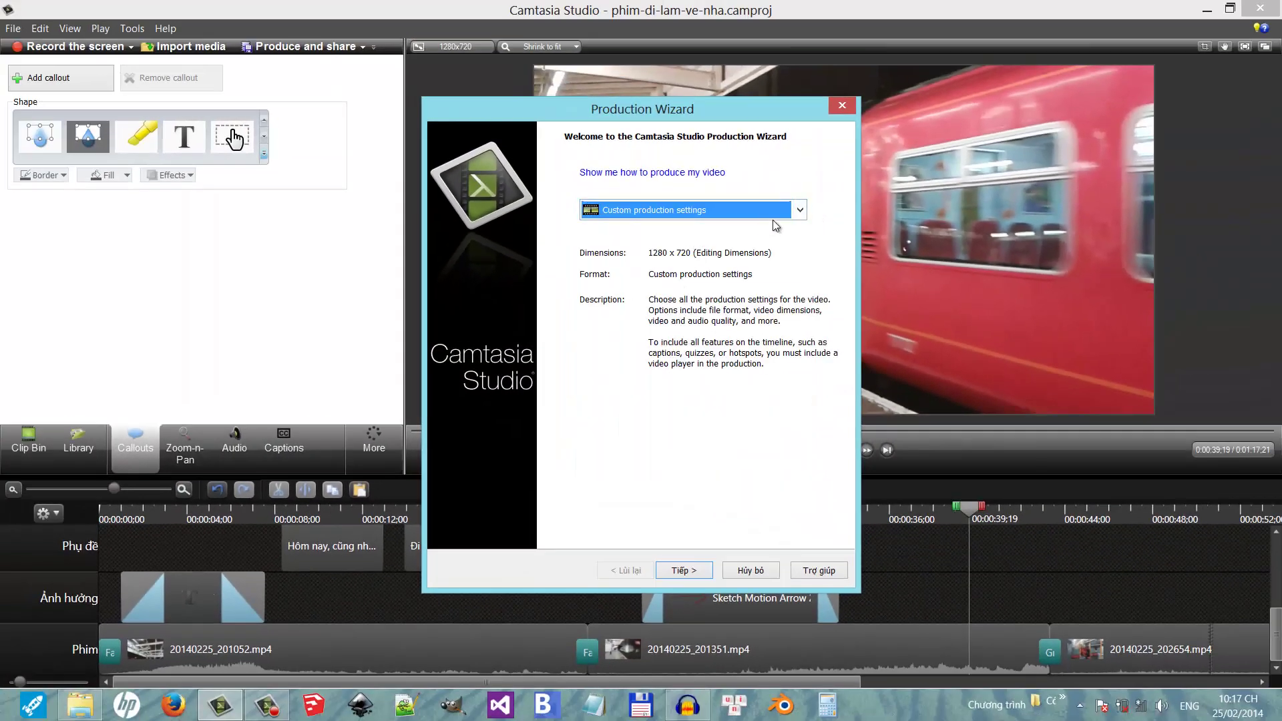
{"action": "left_click", "coordinate": [691, 570]}
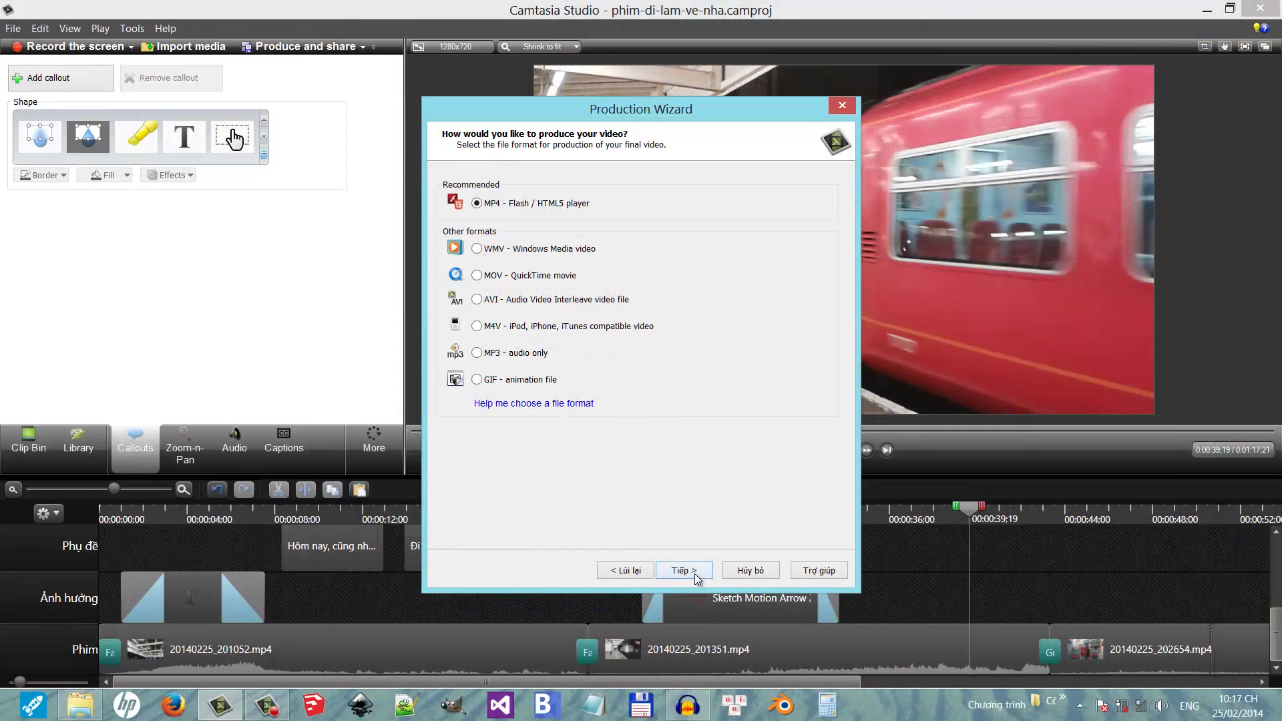
{"action": "left_click", "coordinate": [693, 572]}
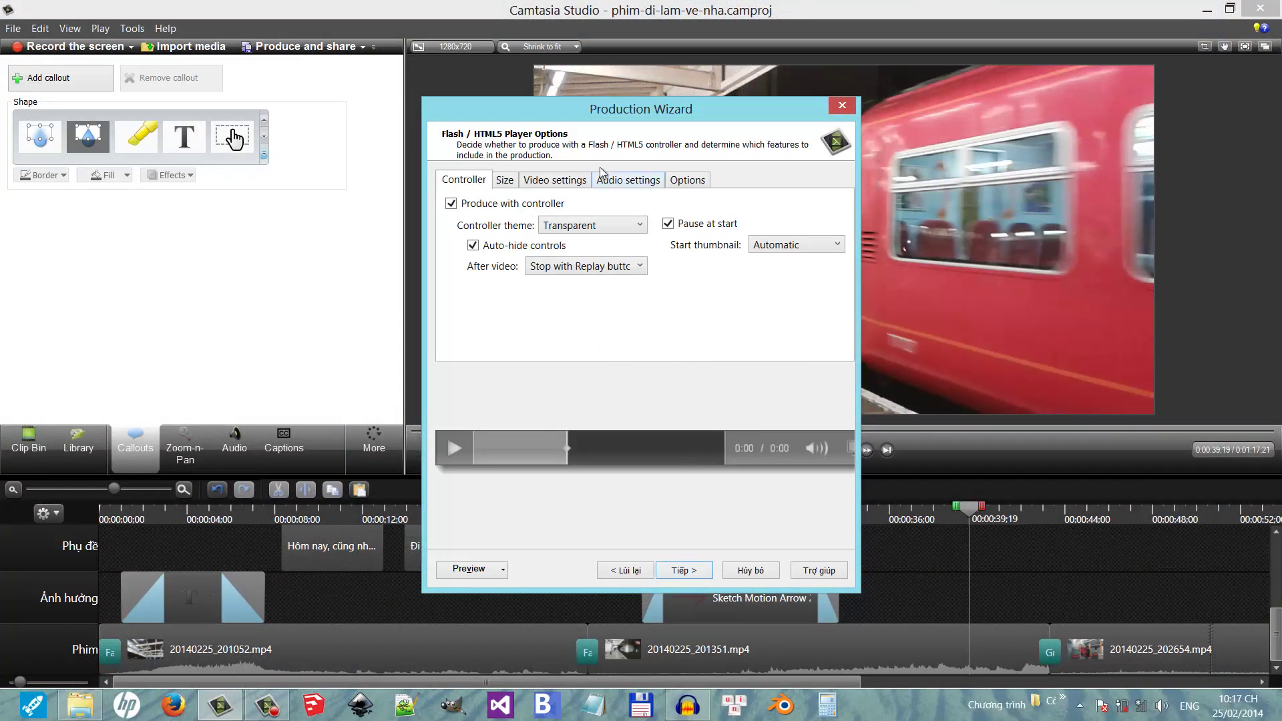
Review the Flash / HTML5 player's size, video, audio and caption options without changing them.
{"action": "left_click", "coordinate": [502, 183]}
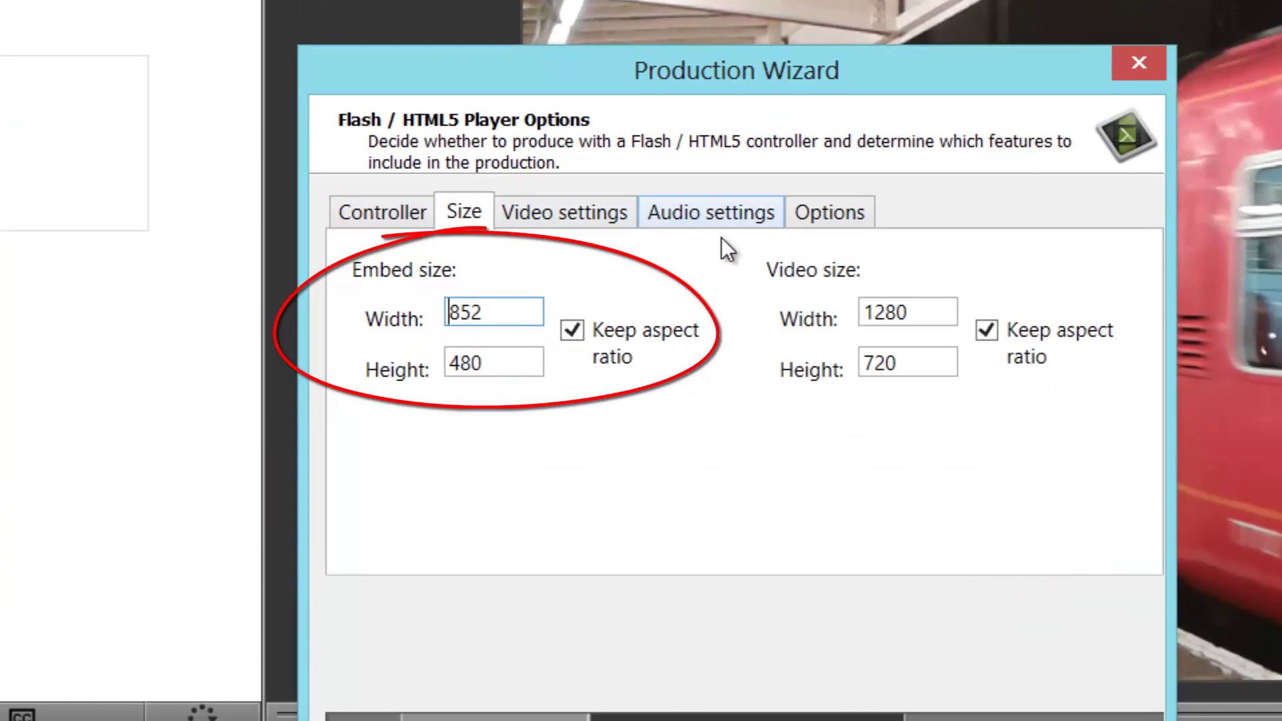
{"action": "left_click", "coordinate": [946, 310]}
{"action": "left_click_drag", "start_coordinate": [946, 311], "coordinate": [850, 309]}
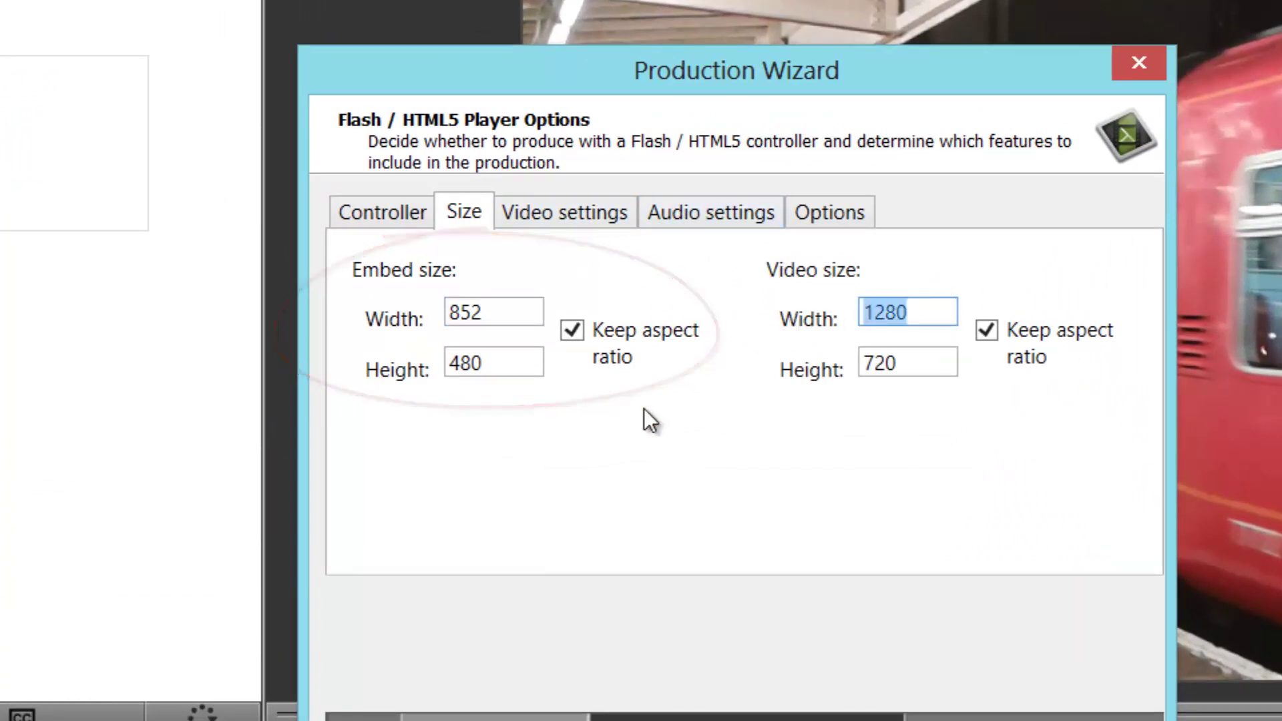
{"action": "left_click_drag", "start_coordinate": [924, 369], "coordinate": [745, 362]}
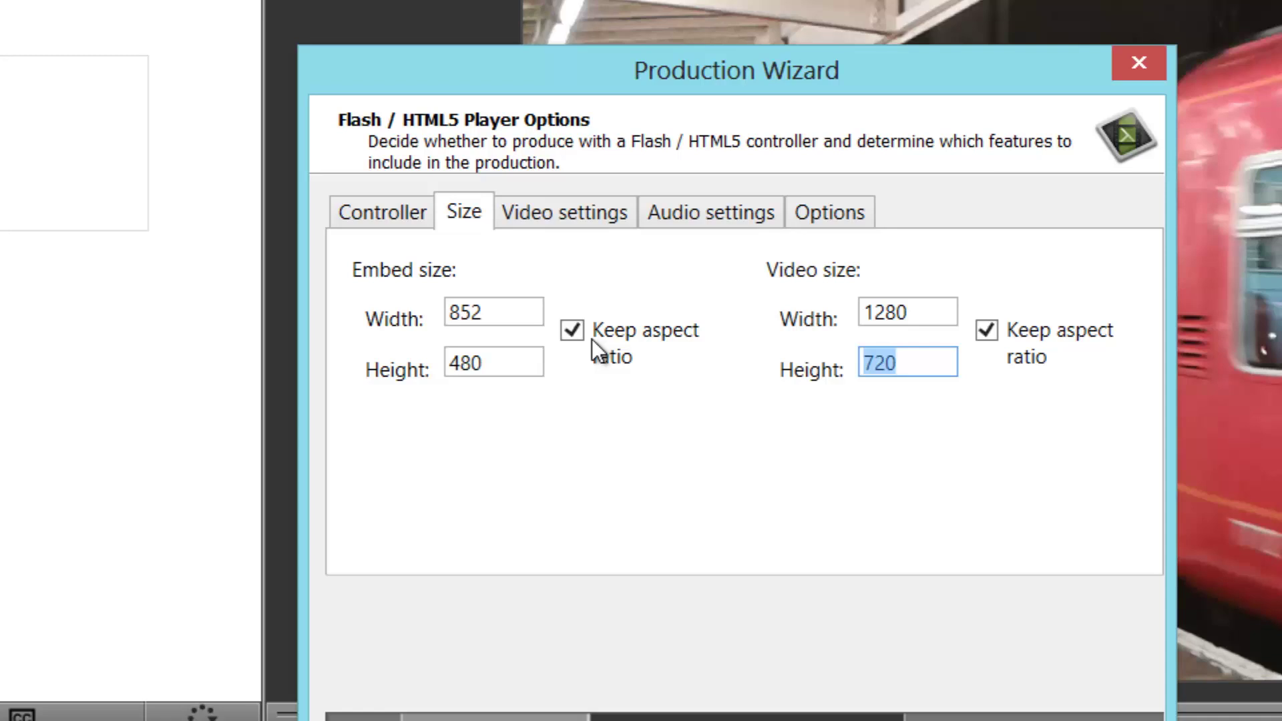
{"action": "left_click", "coordinate": [575, 207]}
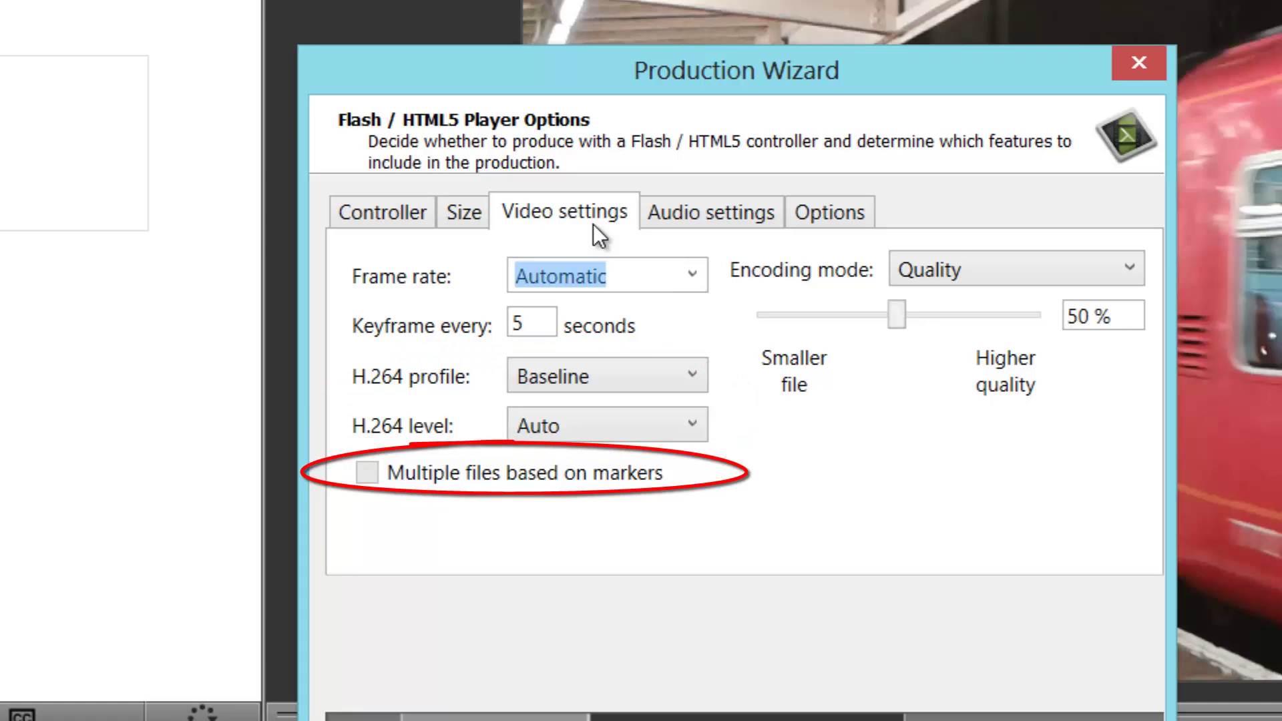
{"action": "left_click", "coordinate": [1020, 261]}
{"action": "left_click", "coordinate": [1022, 257]}
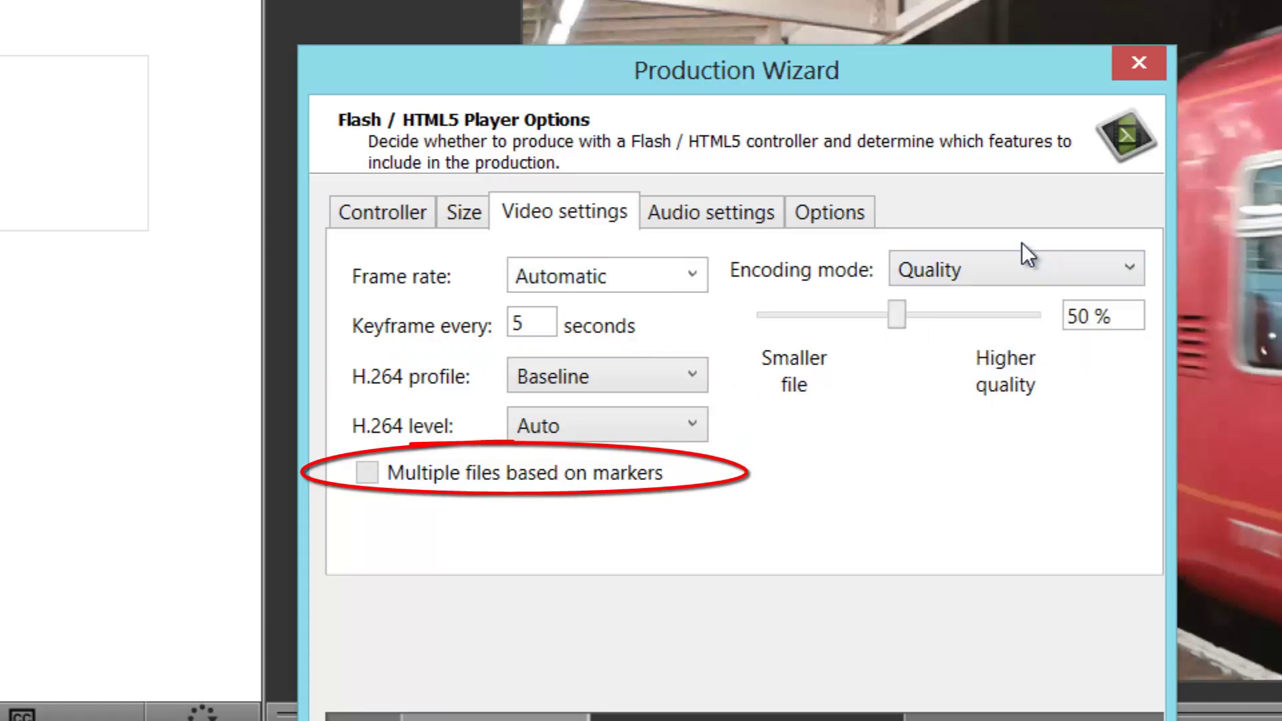
{"action": "left_click", "coordinate": [728, 220]}
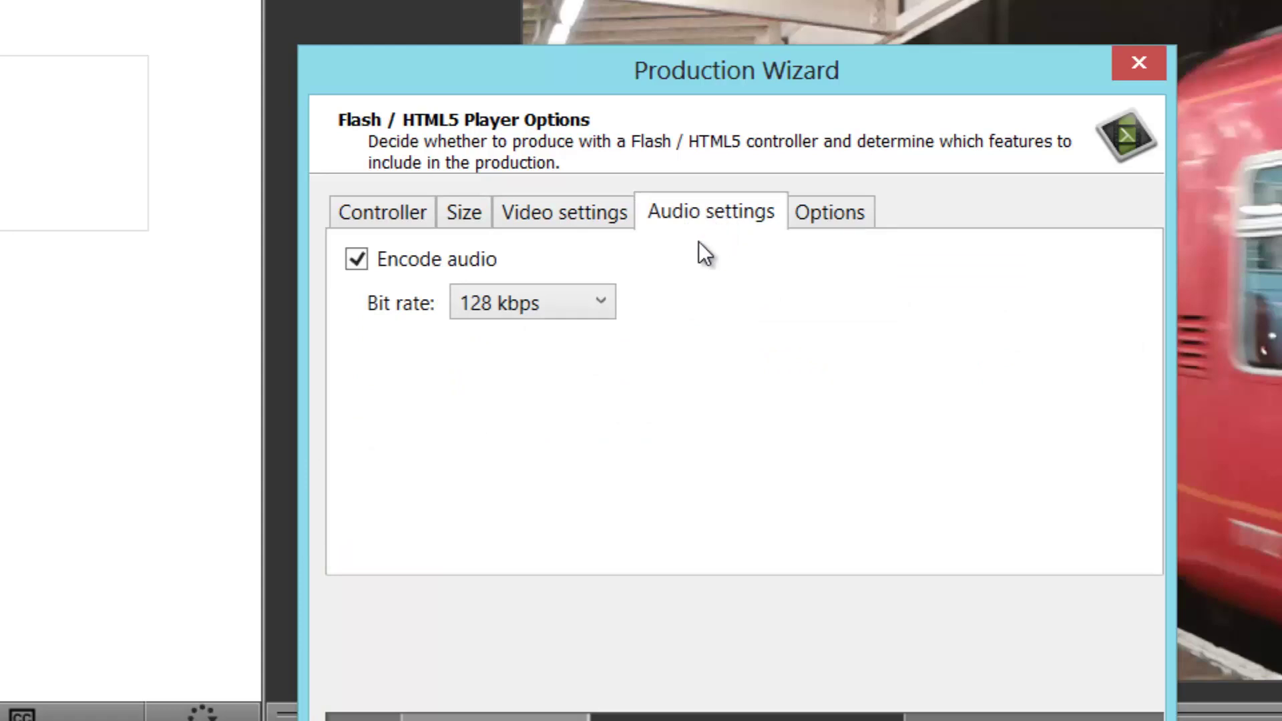
{"action": "left_click", "coordinate": [577, 310]}
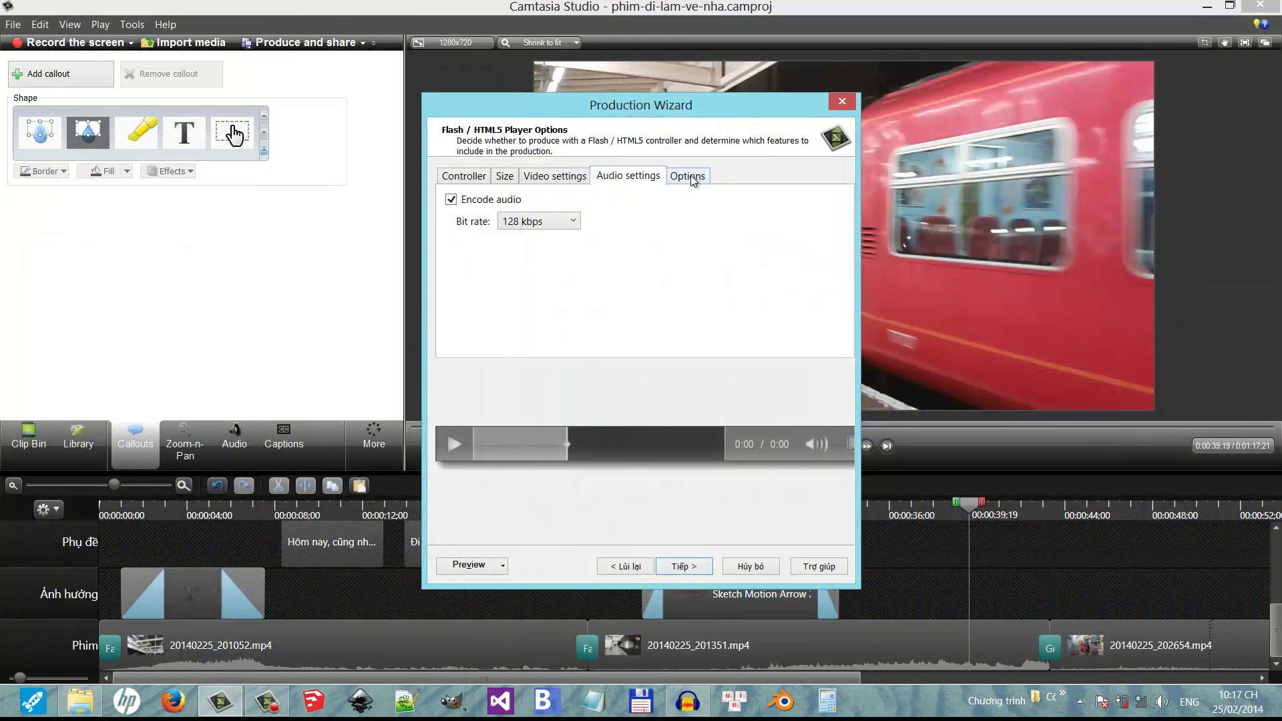
{"action": "left_click", "coordinate": [690, 177]}
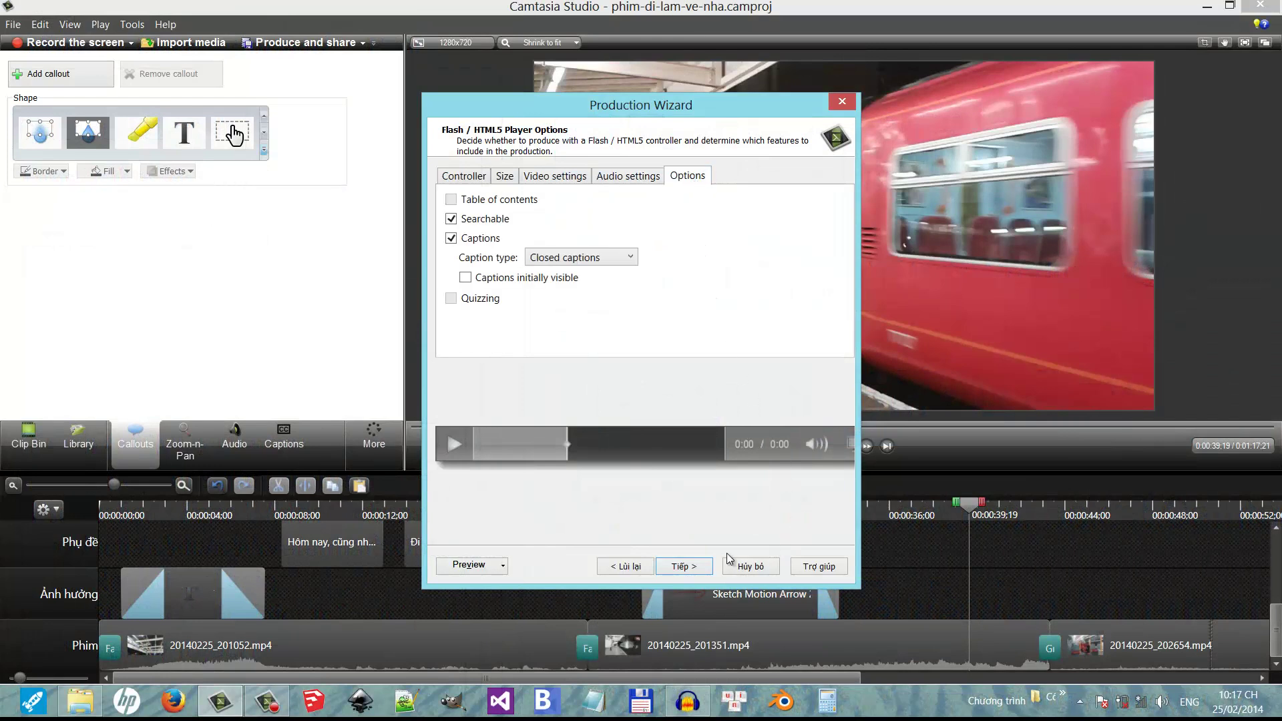
Check the project and author details in the video information options, and continue to the output file settings.
{"action": "left_click", "coordinate": [683, 565]}
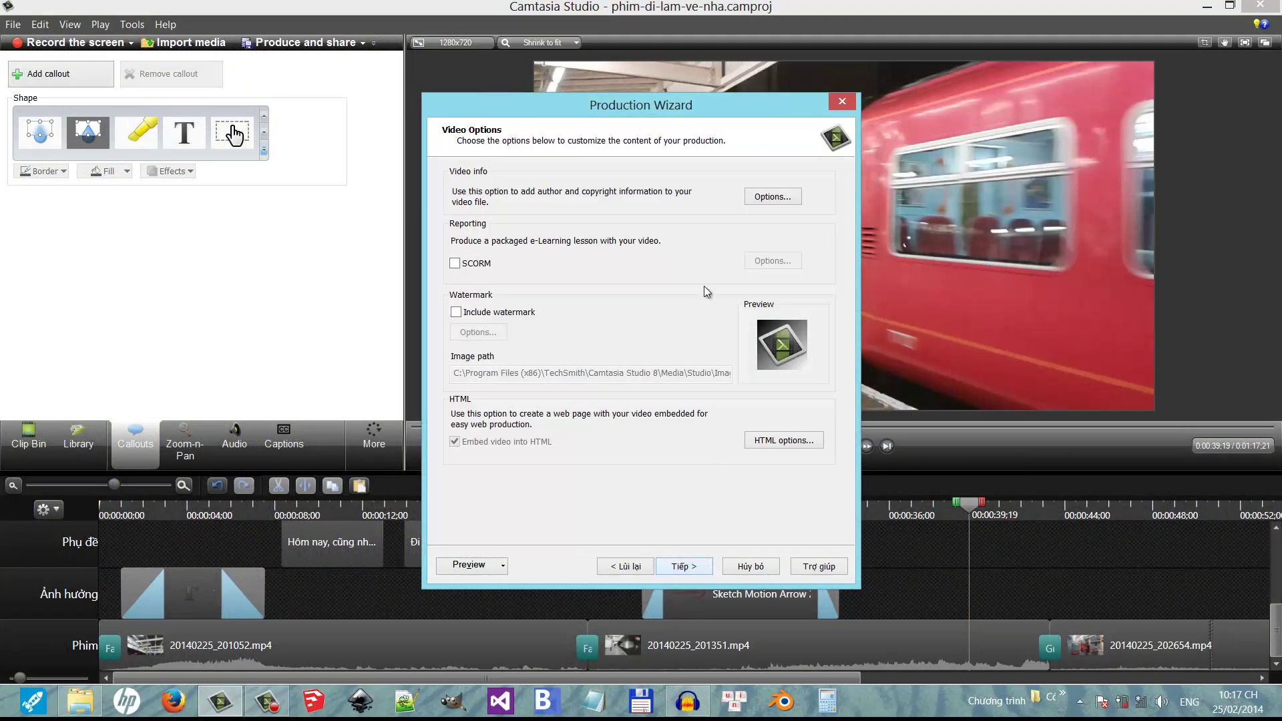
{"action": "left_click", "coordinate": [775, 196]}
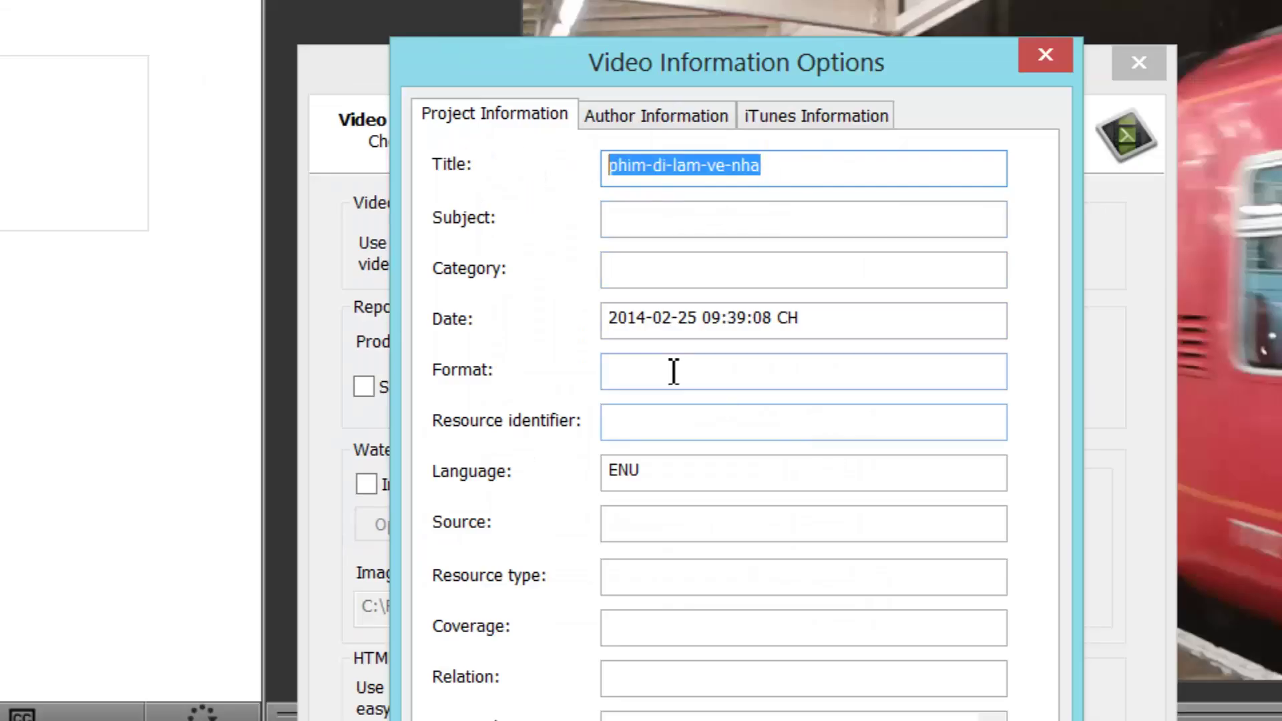
{"action": "left_click", "coordinate": [656, 115]}
{"action": "key", "text": "Tab"}
{"action": "key", "text": "Tab"}
{"action": "key", "text": "Tab"}
{"action": "key", "text": "Tab"}
{"action": "key", "text": "Tab"}
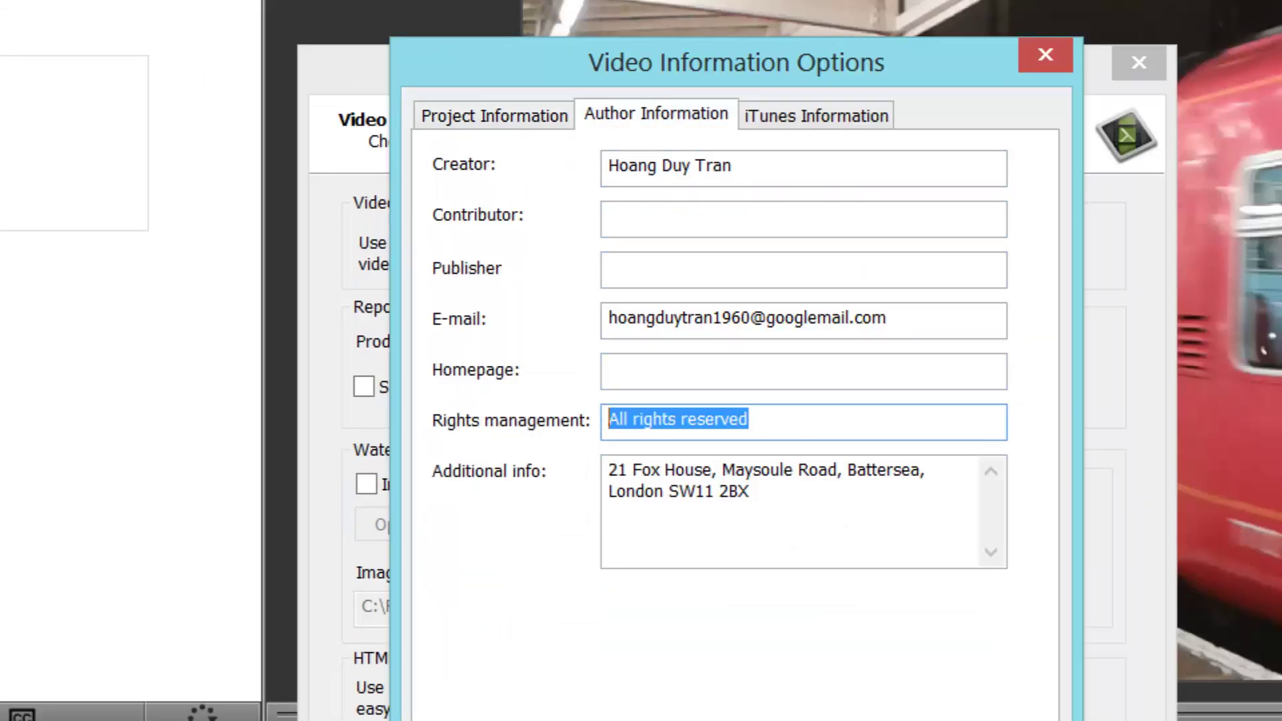
{"action": "key", "text": "Return"}
{"action": "left_click", "coordinate": [701, 568]}
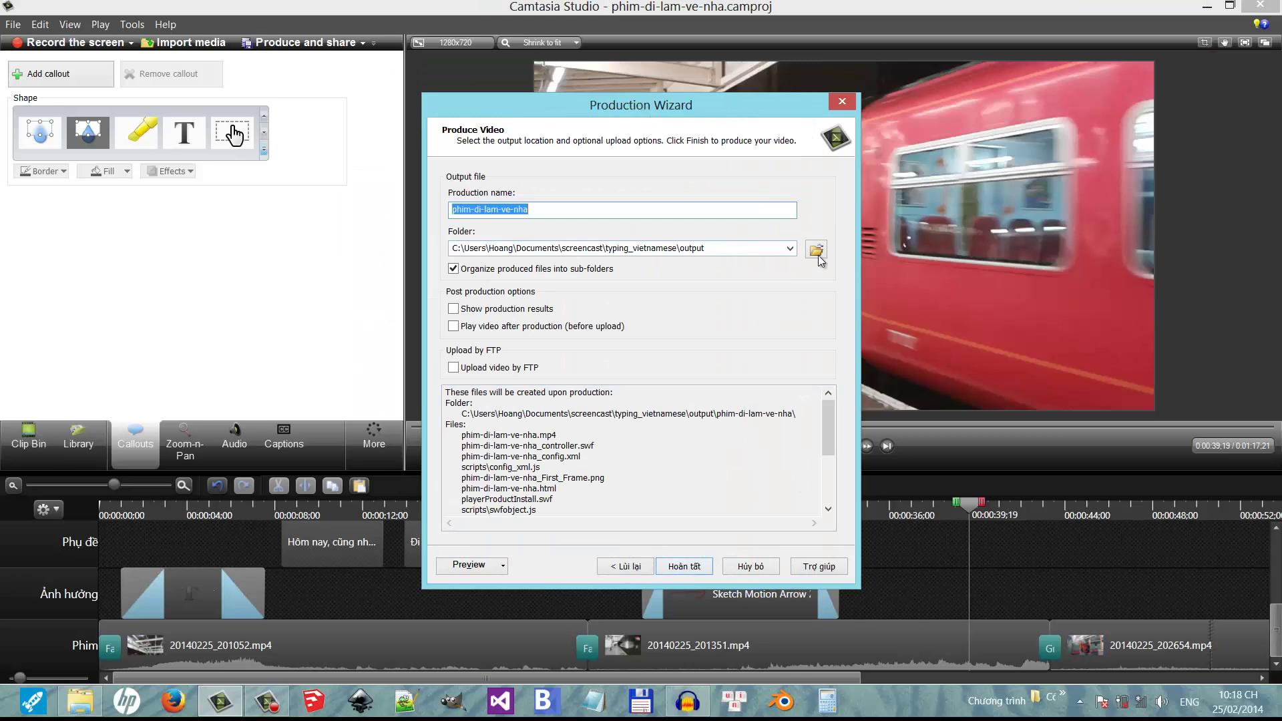
Create a folder named output inside phim_di_lam_ve and set it as the destination of the produced video.
{"action": "left_click", "coordinate": [818, 257]}
{"action": "left_click", "coordinate": [494, 184]}
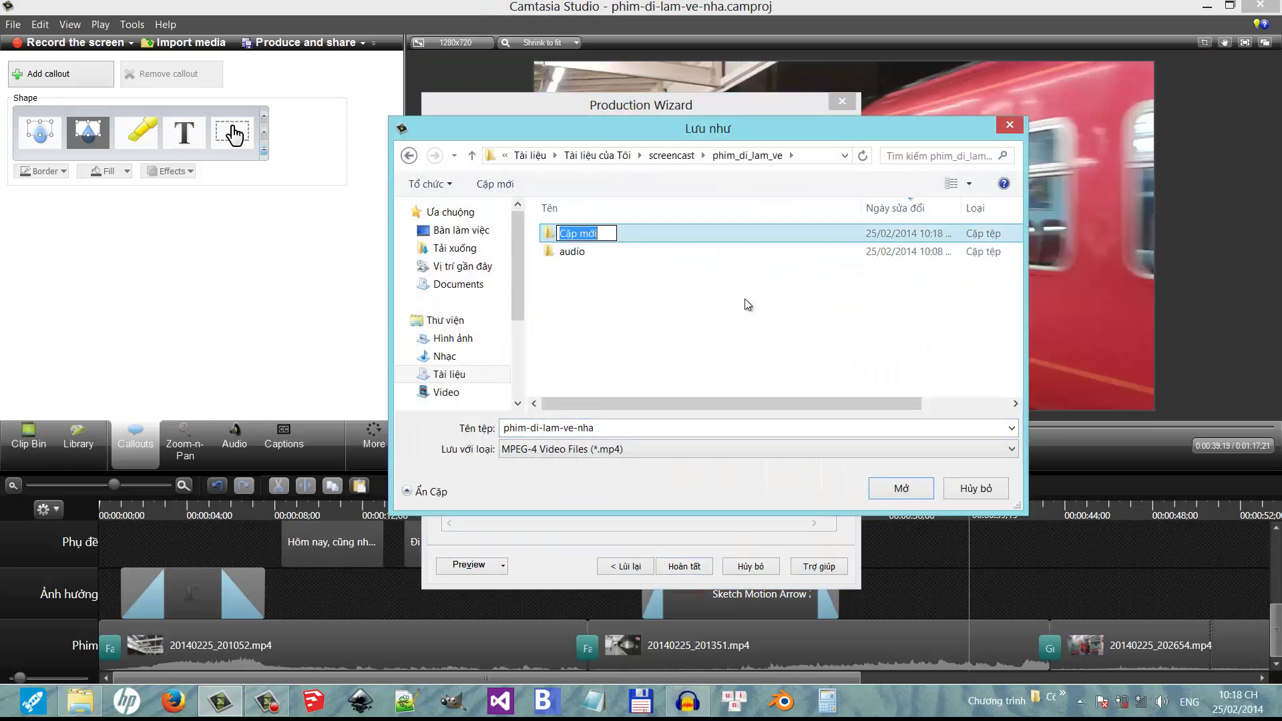
{"action": "type", "text": "output"}
{"action": "key", "text": "Return"}
{"action": "double_click", "coordinate": [610, 230]}
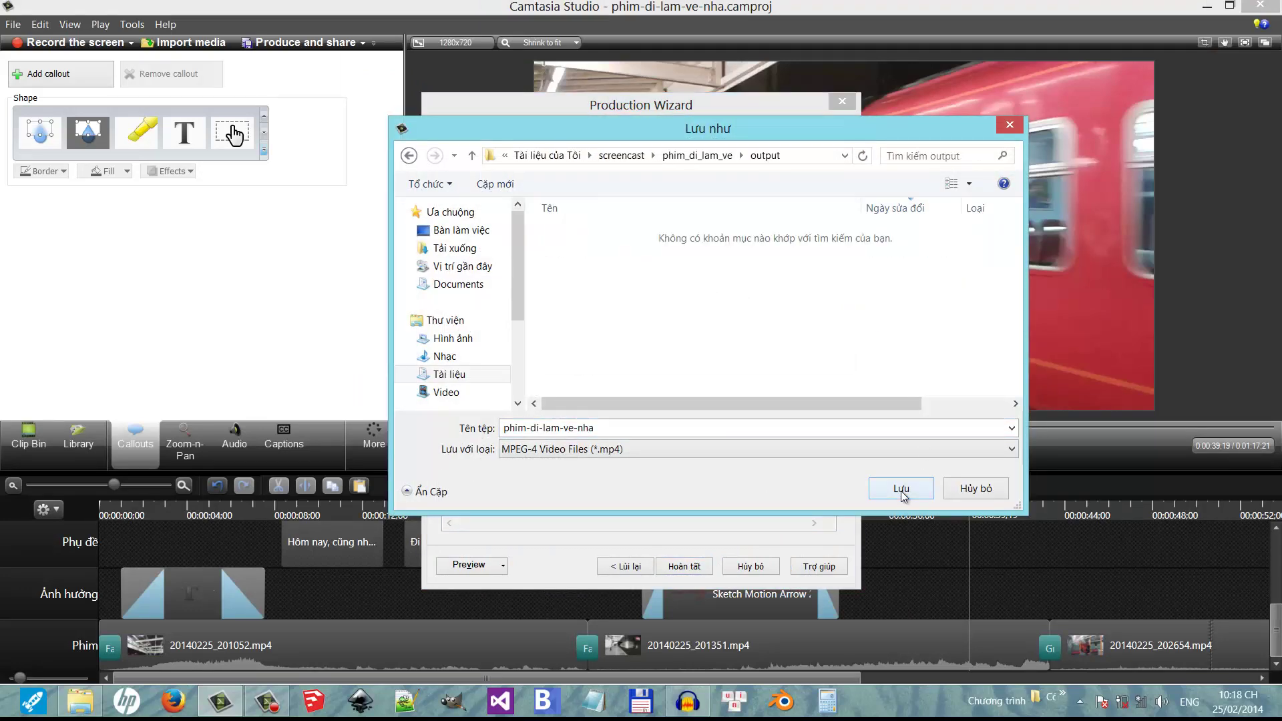
{"action": "left_click", "coordinate": [901, 491]}
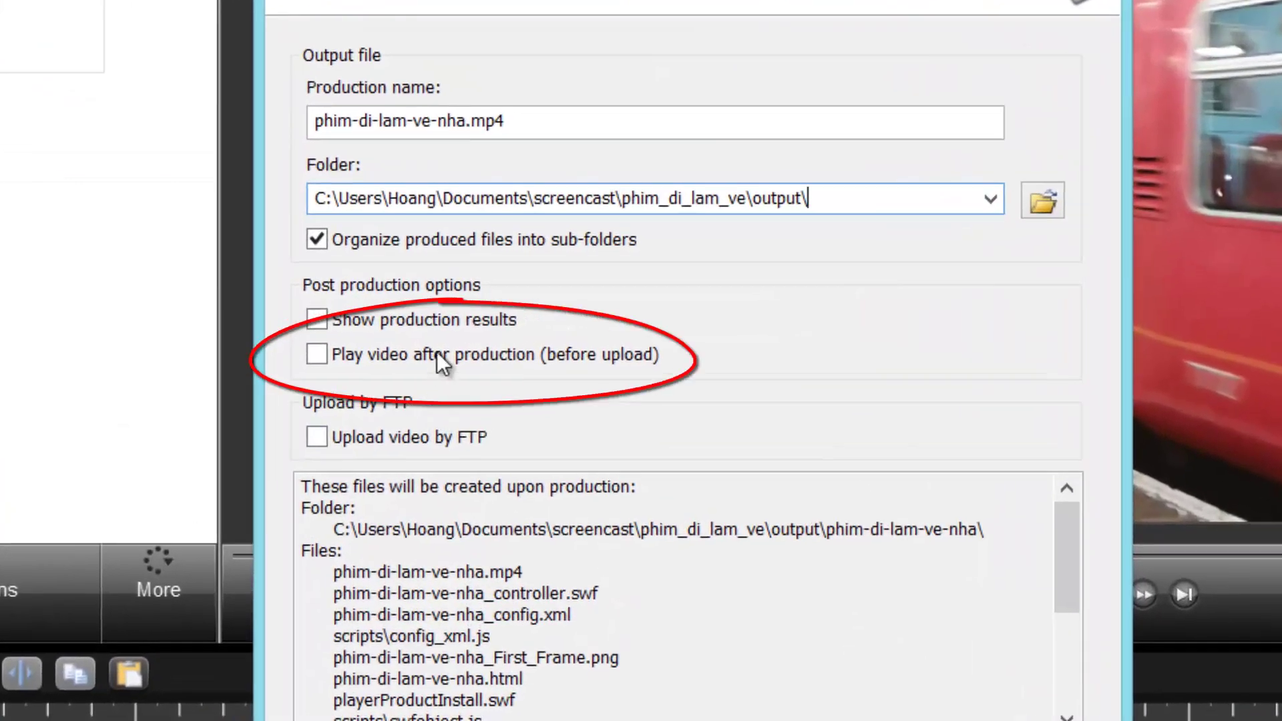
Produce the video with playing after production enabled, and start the finished video in Firefox.
{"action": "left_click", "coordinate": [432, 355]}
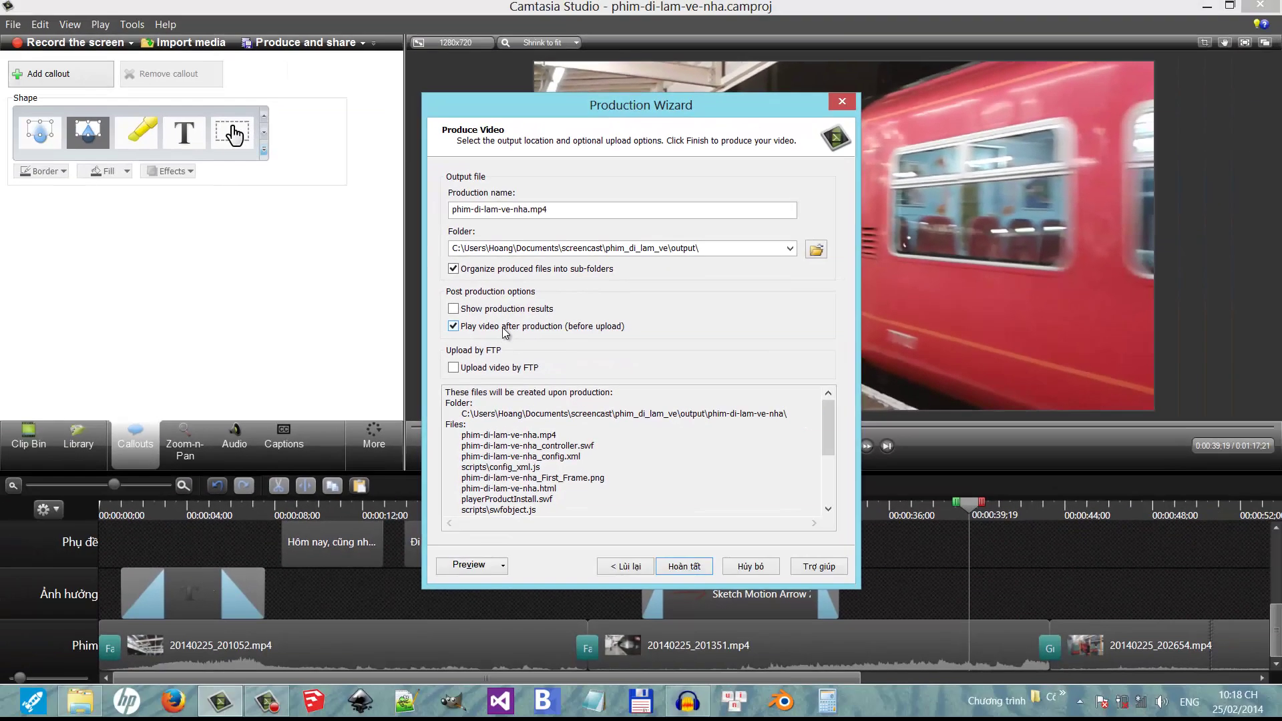
{"action": "left_click", "coordinate": [699, 569]}
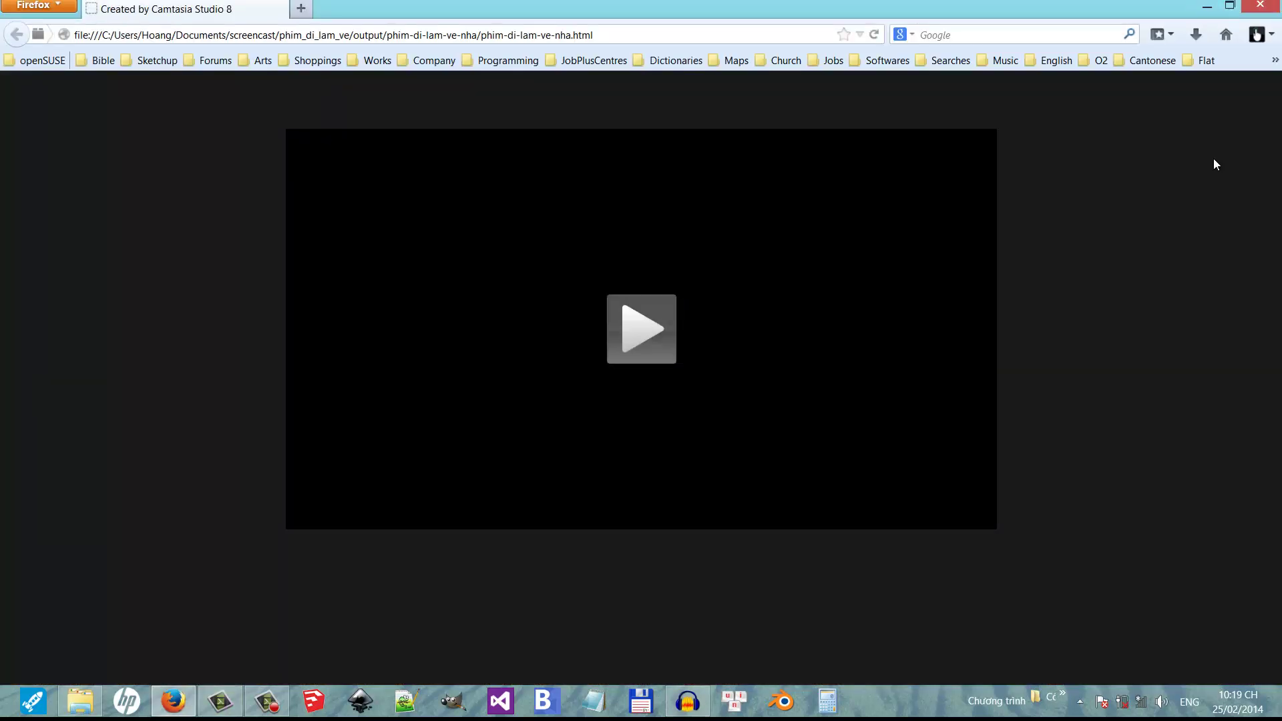
{"action": "left_click", "coordinate": [646, 334]}
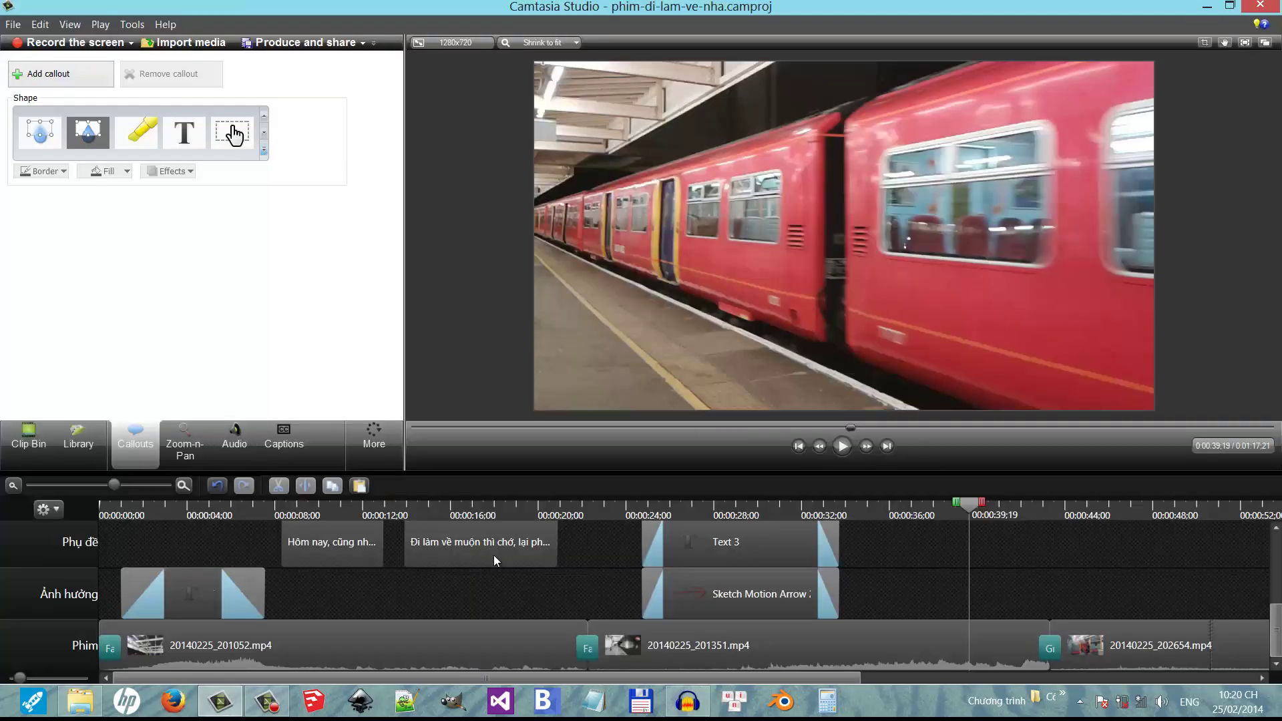
Start exporting the project's captions to a file and create a destination folder named phu-de inside phim-di-lam-ve-nha.
{"action": "left_click", "coordinate": [491, 554]}
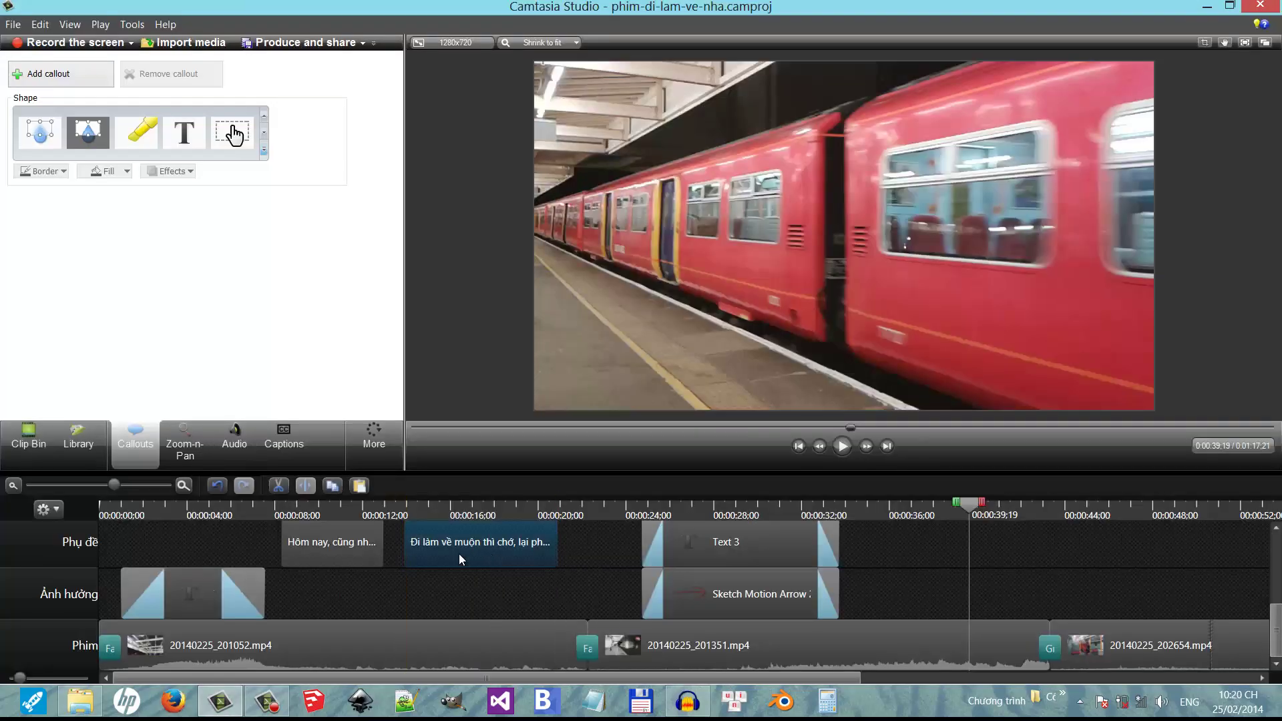
{"action": "left_click", "coordinate": [294, 450]}
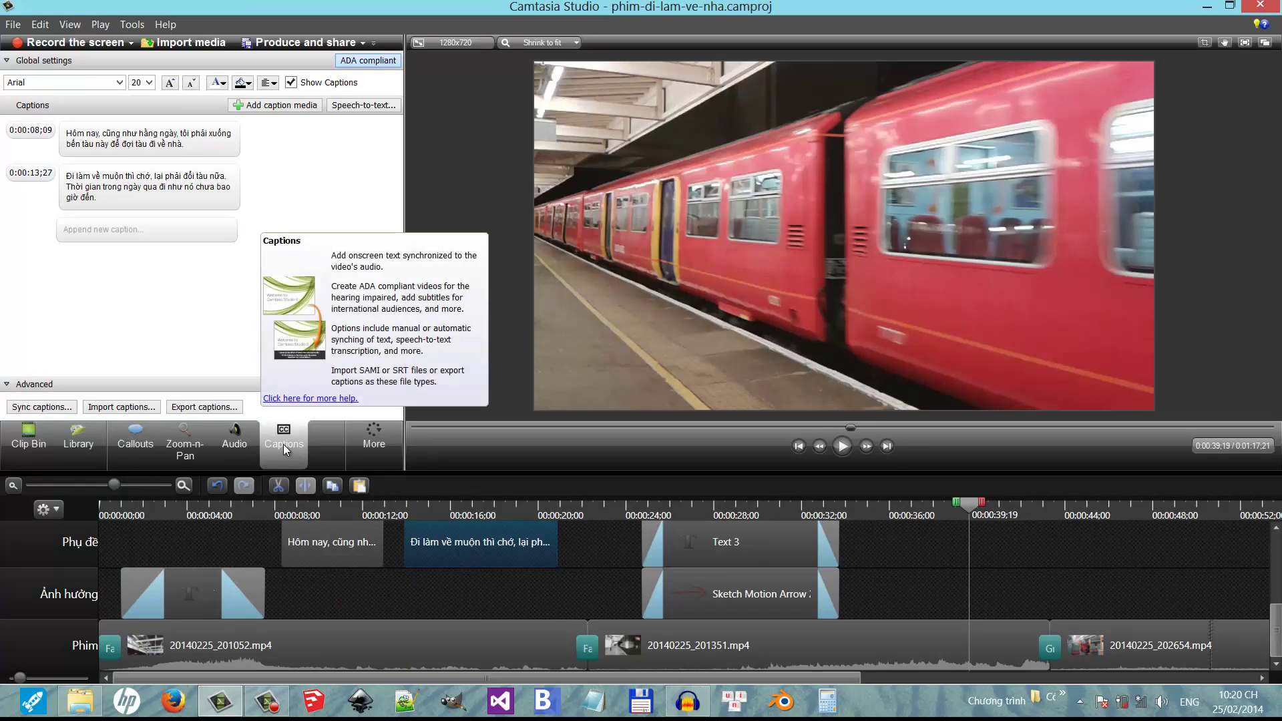
{"action": "left_click", "coordinate": [220, 409]}
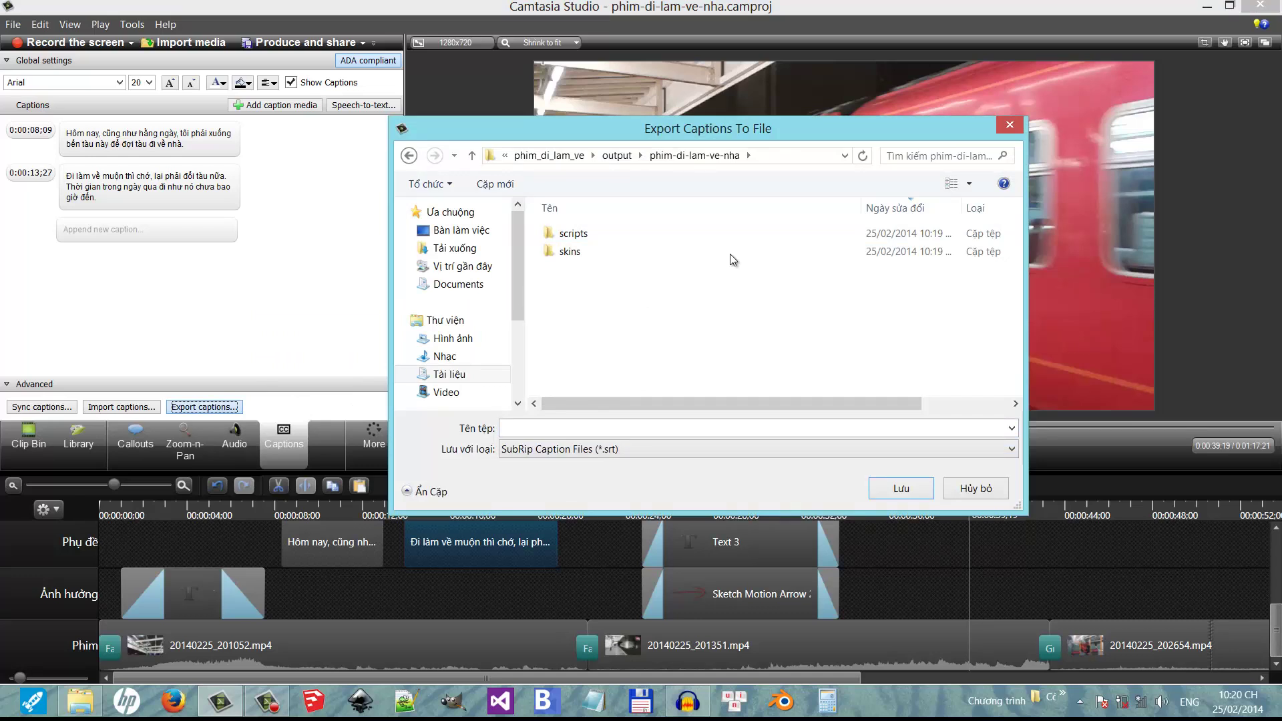
{"action": "left_click", "coordinate": [495, 184]}
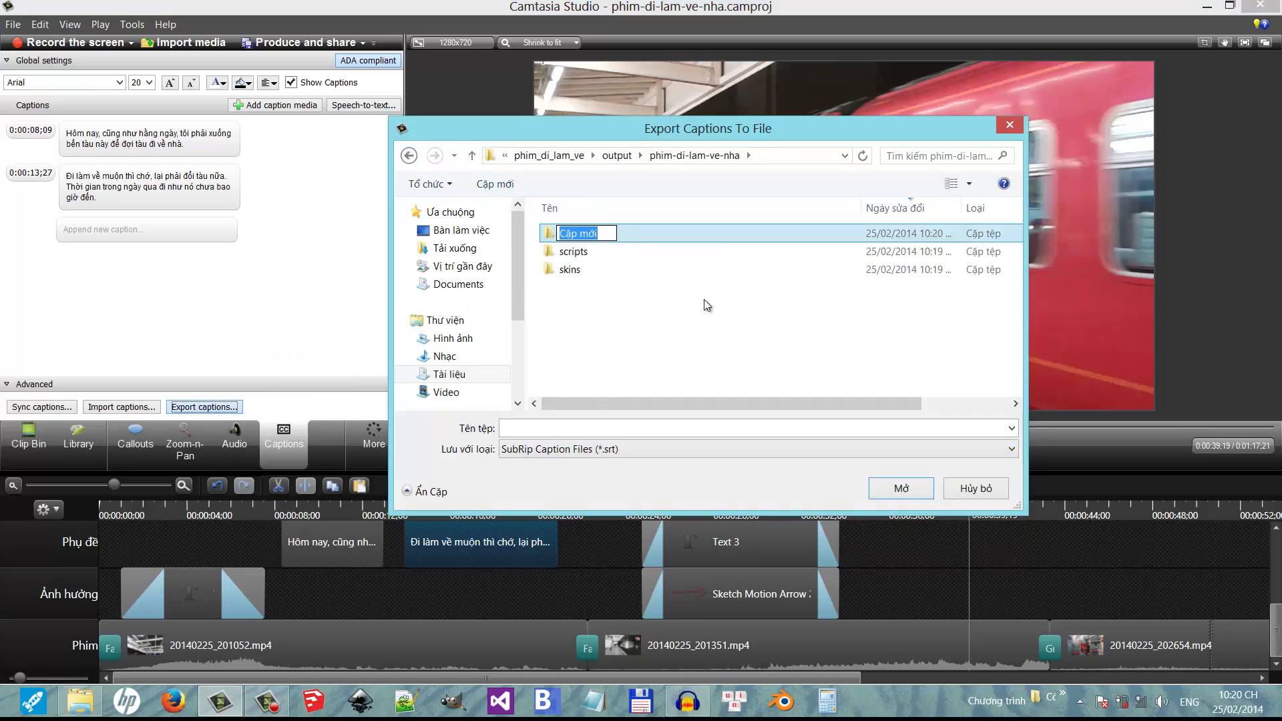
{"action": "type", "text": "phu-de"}
{"action": "key", "text": "Return"}
{"action": "key", "text": "Return"}
Export the captions into the phu-de folder as a SubRip (.srt) file named phu-de-phim-di-lam-ve.
{"action": "left_click", "coordinate": [686, 433]}
{"action": "type", "text": "phu-de-phim-d"}
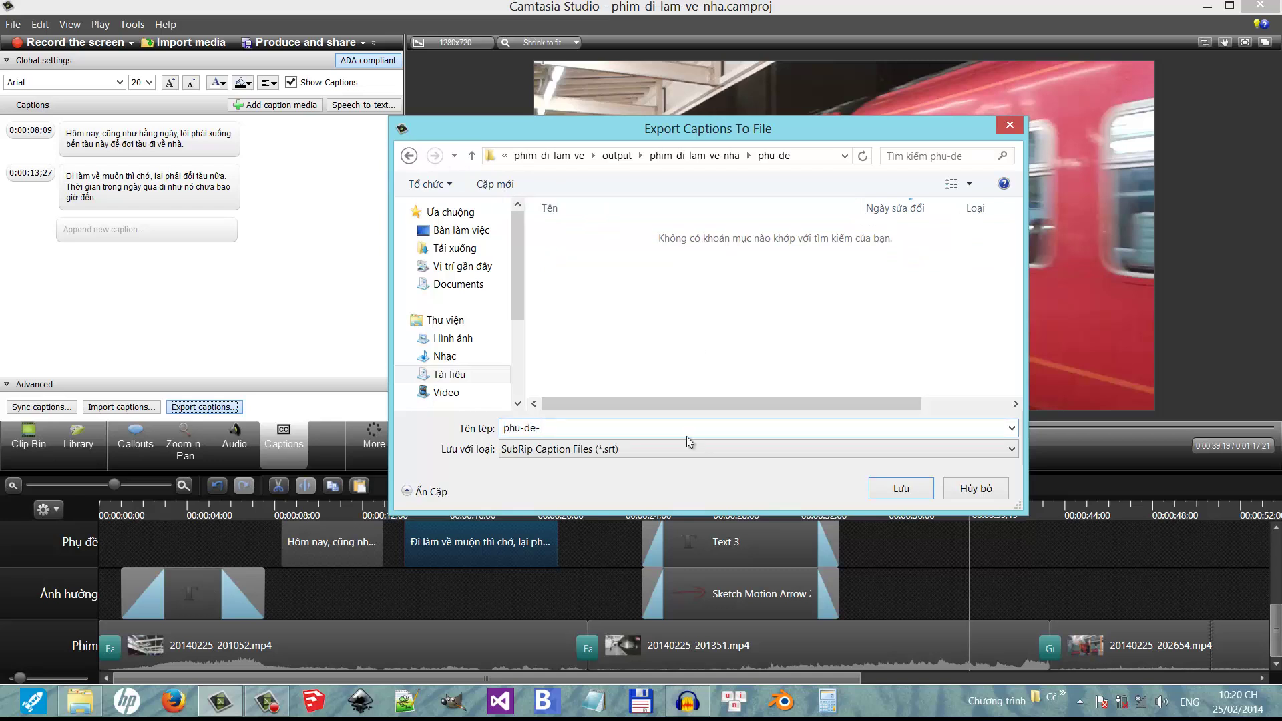
{"action": "type", "text": "i-lam-ve"}
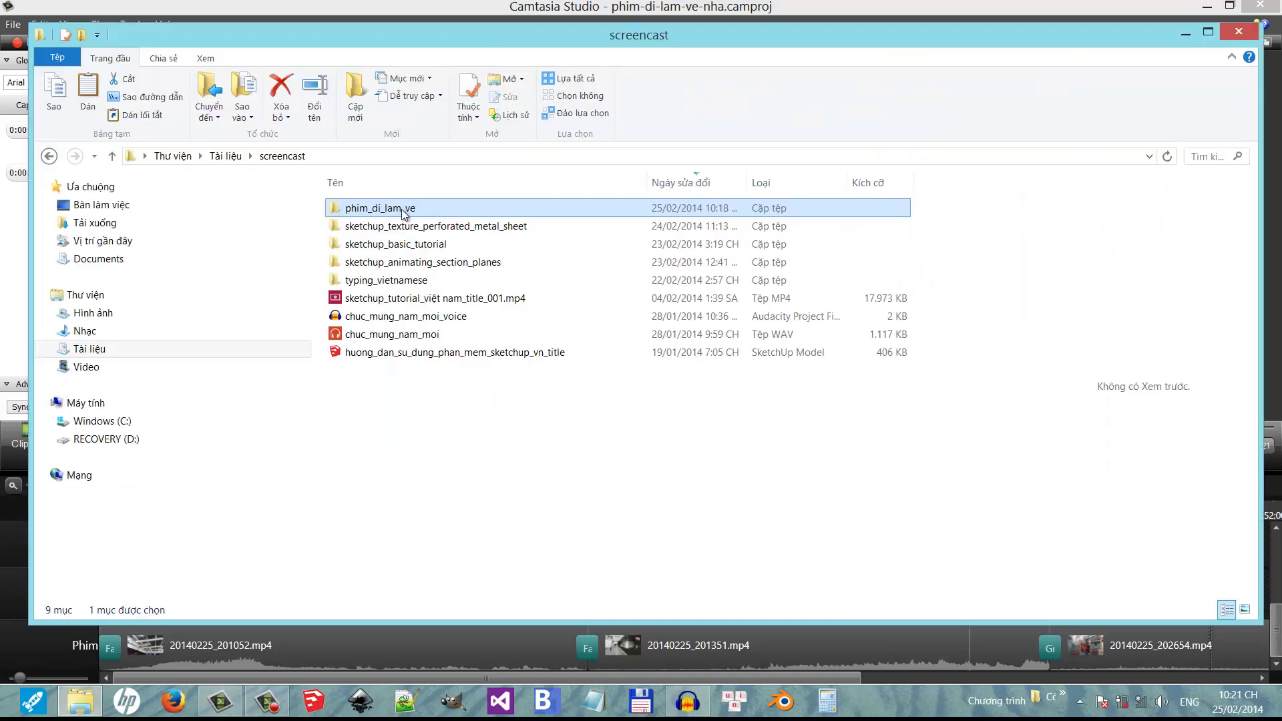
Find the exported phu-de-phim-di-lam-ve file under phim_di_lam_ve's output folder in File Explorer and open it in Notepad++.
{"action": "double_click", "coordinate": [381, 212]}
{"action": "double_click", "coordinate": [380, 211]}
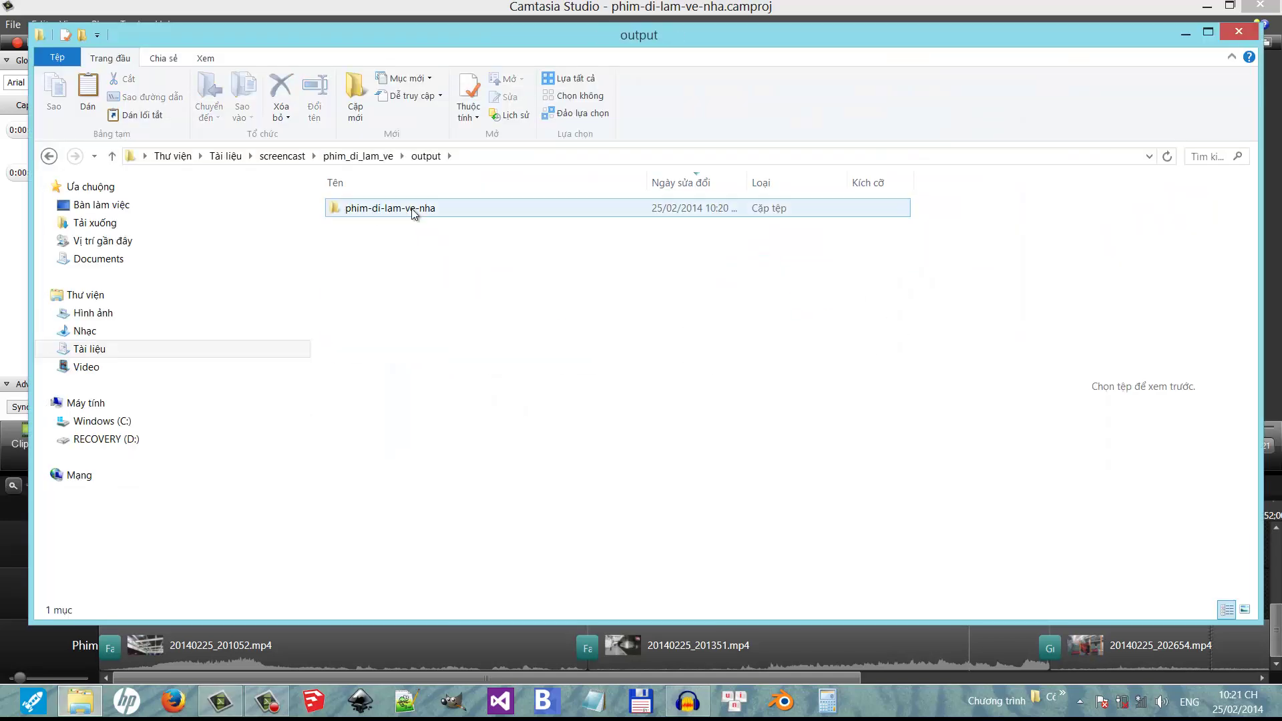
{"action": "double_click", "coordinate": [409, 212]}
{"action": "double_click", "coordinate": [427, 211]}
{"action": "right_click", "coordinate": [449, 212]}
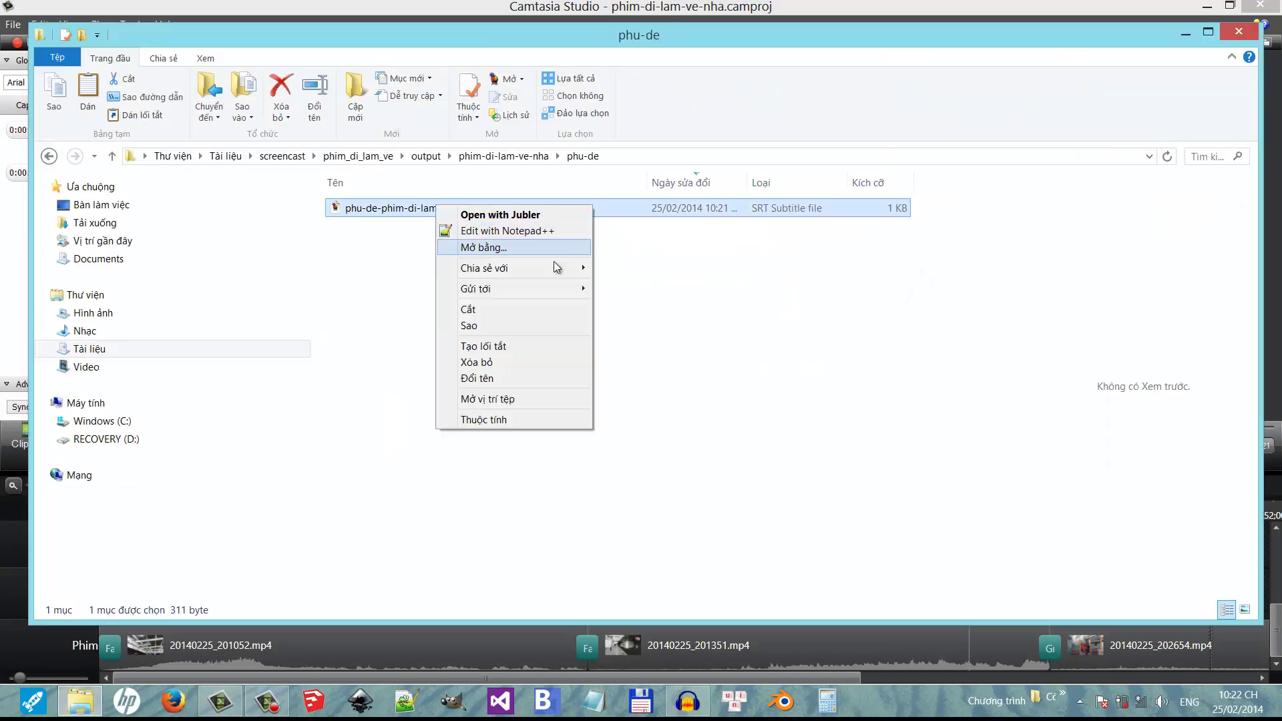
{"action": "left_click", "coordinate": [554, 262]}
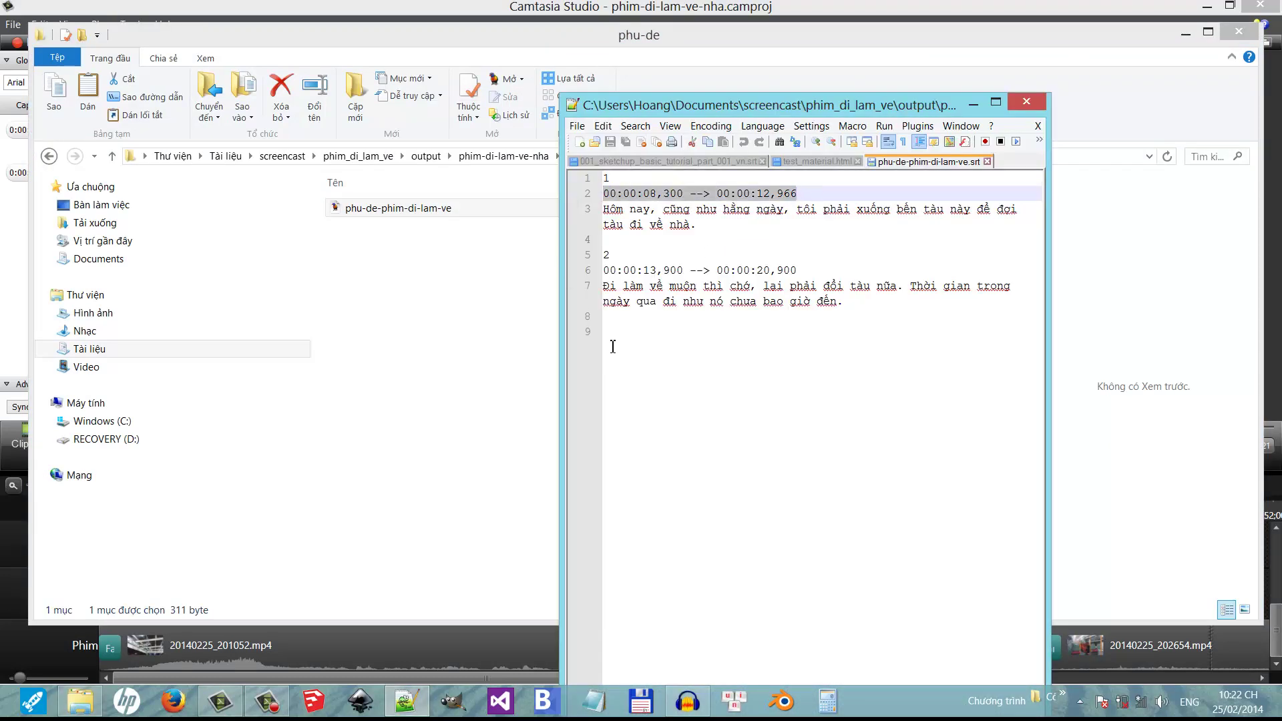
Examine the time ranges, sequence numbers and blank separator line of the two captions in the subtitle file.
{"action": "left_click_drag", "start_coordinate": [799, 270], "coordinate": [602, 270]}
{"action": "left_click", "coordinate": [620, 178]}
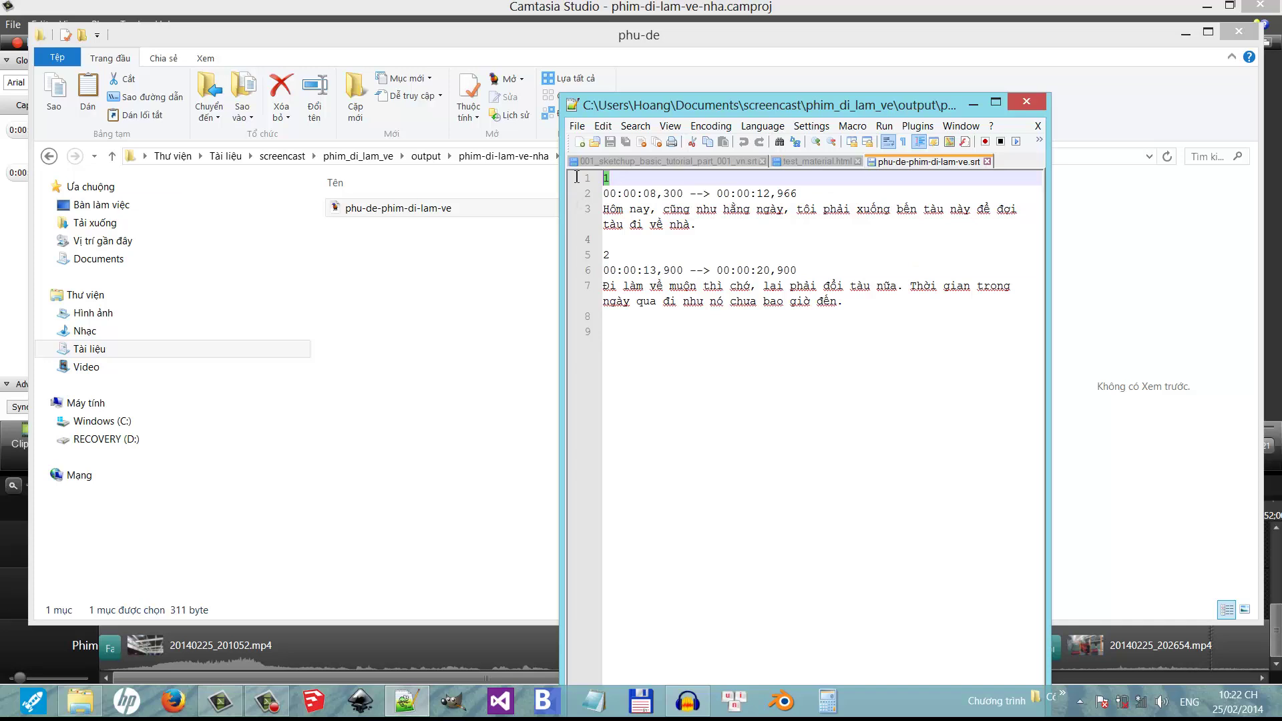
{"action": "left_click", "coordinate": [617, 255]}
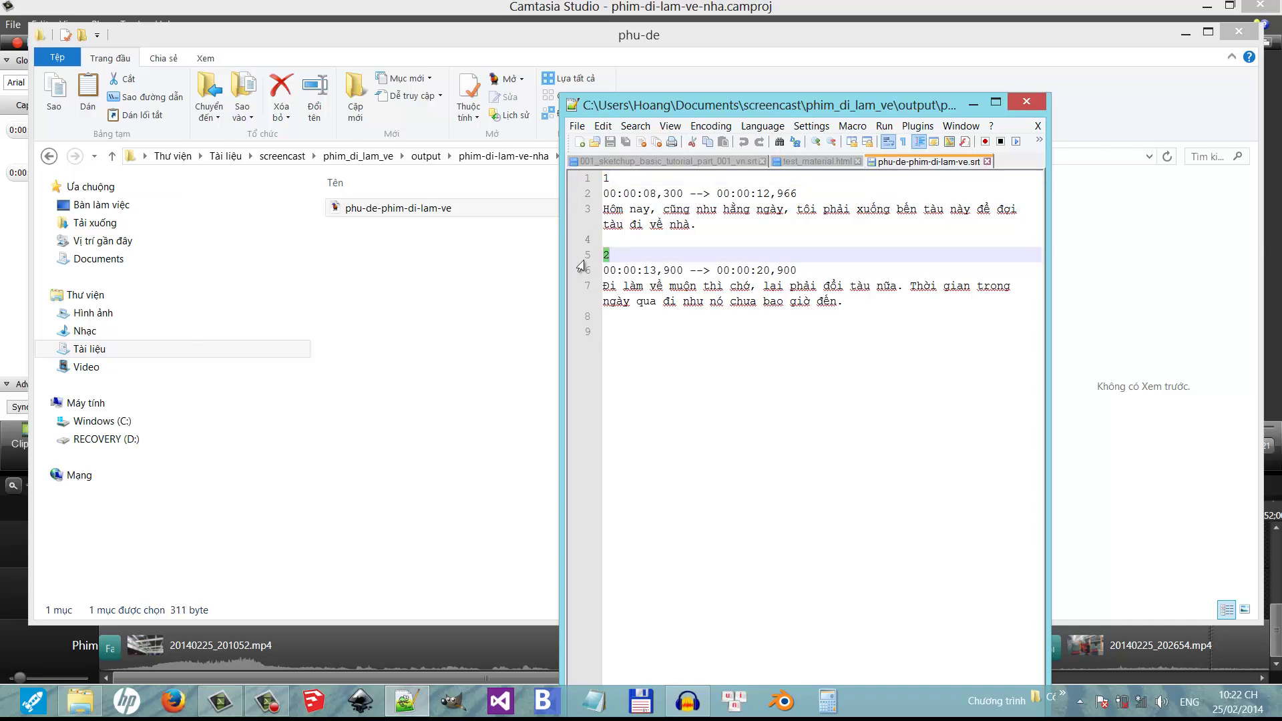
{"action": "left_click", "coordinate": [621, 239]}
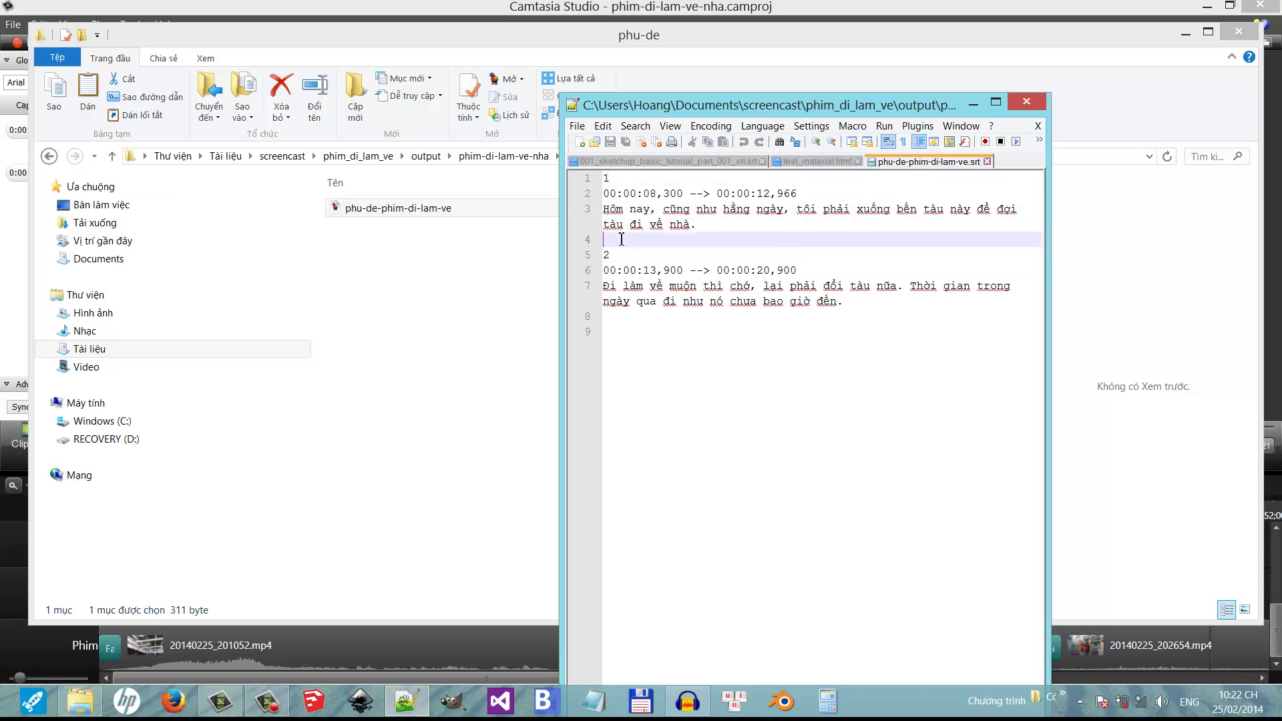